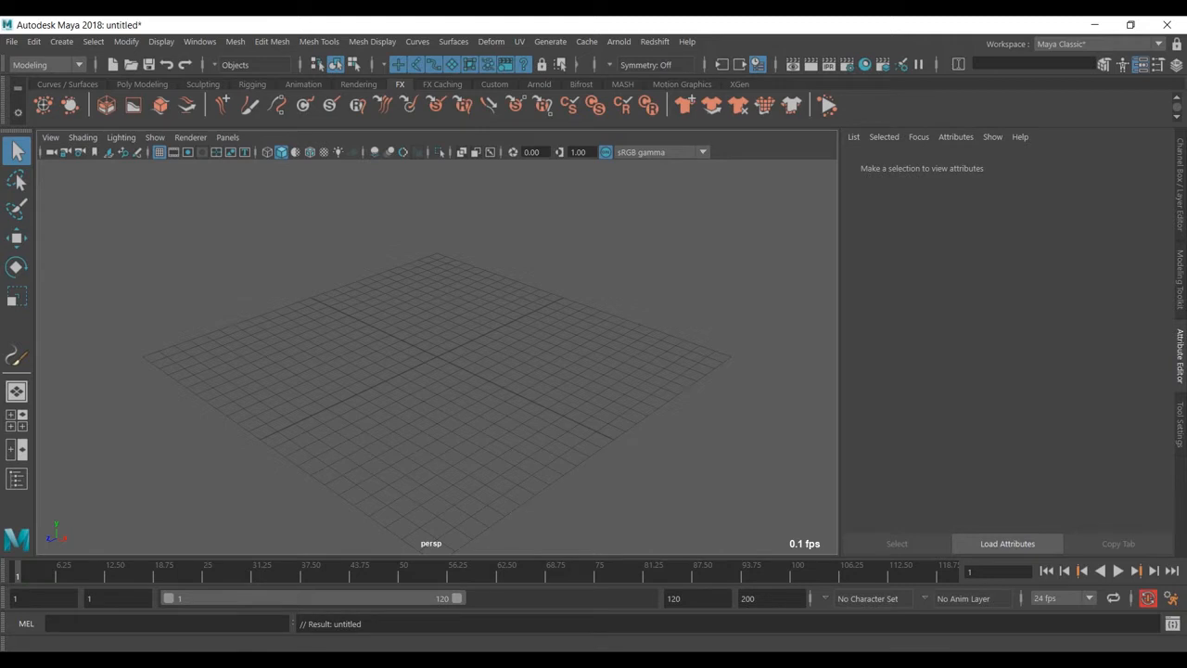
Load the birchBlowing brush from the Paint Effects Trees examples and paint one short stroke near the grid's centre.
{"action": "left_click", "coordinate": [550, 41]}
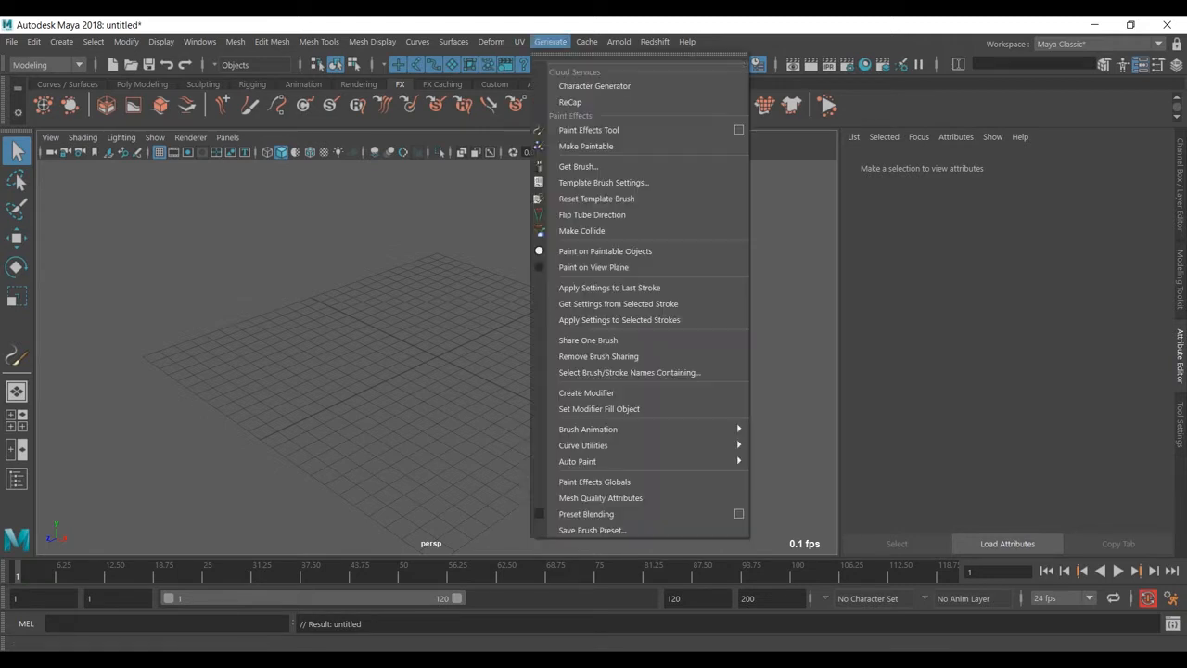
{"action": "left_click", "coordinate": [579, 166]}
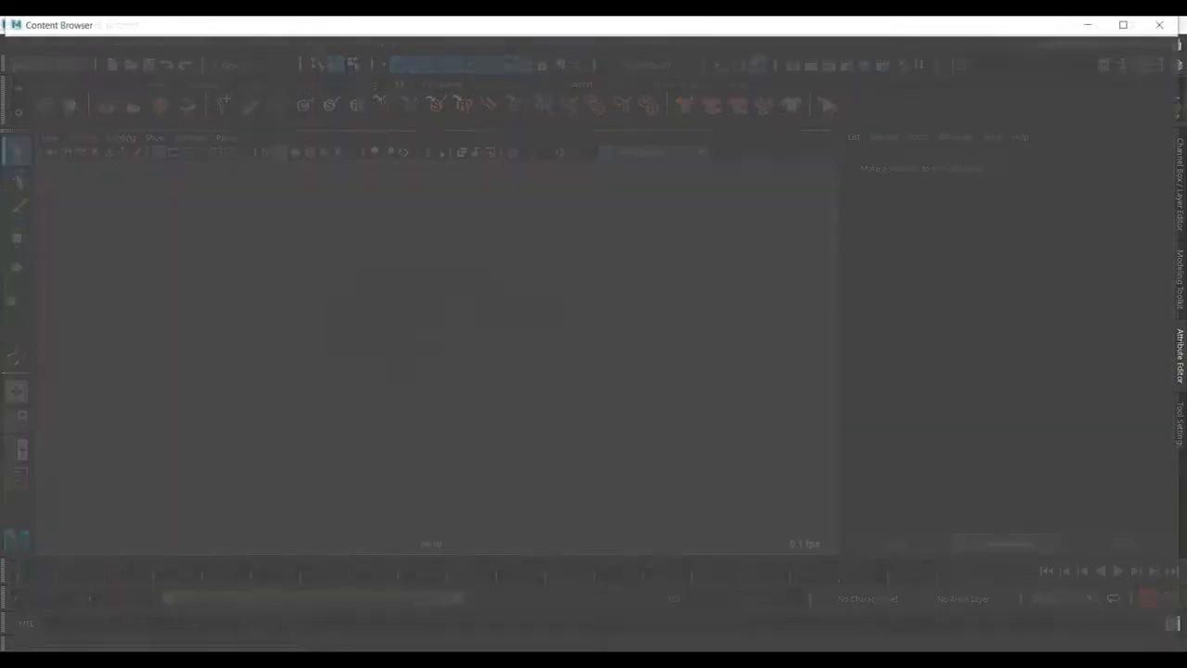
{"action": "scroll", "coordinate": [124, 360], "scroll_direction": "down", "scroll_amount": 1}
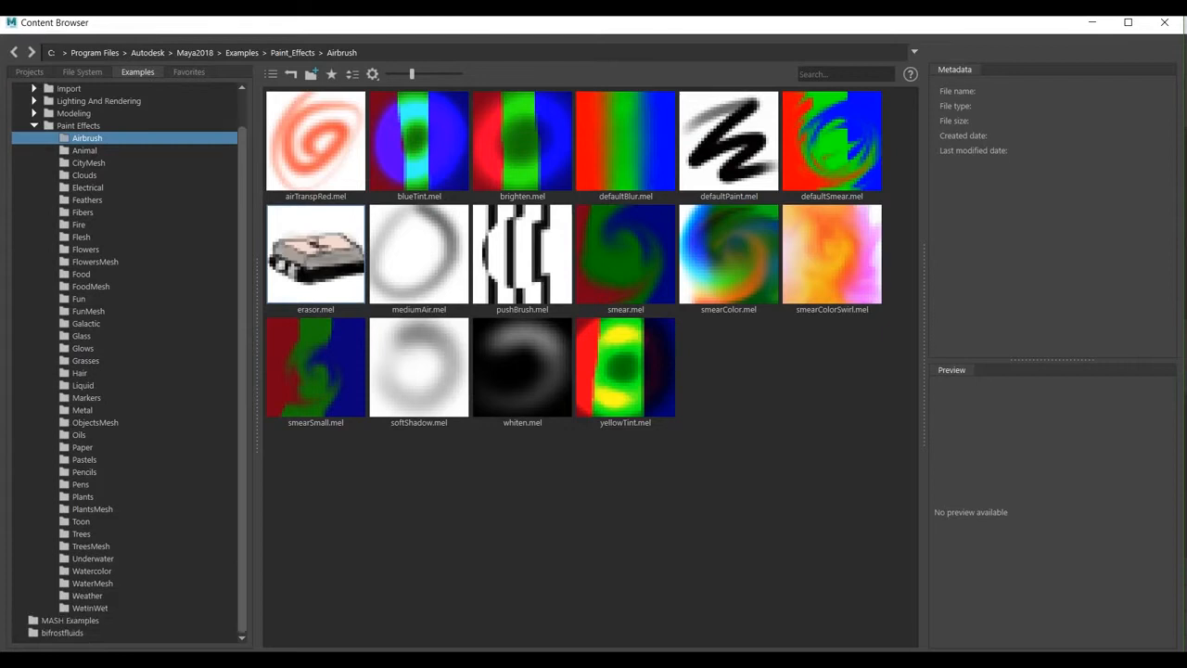
{"action": "left_click", "coordinate": [82, 534]}
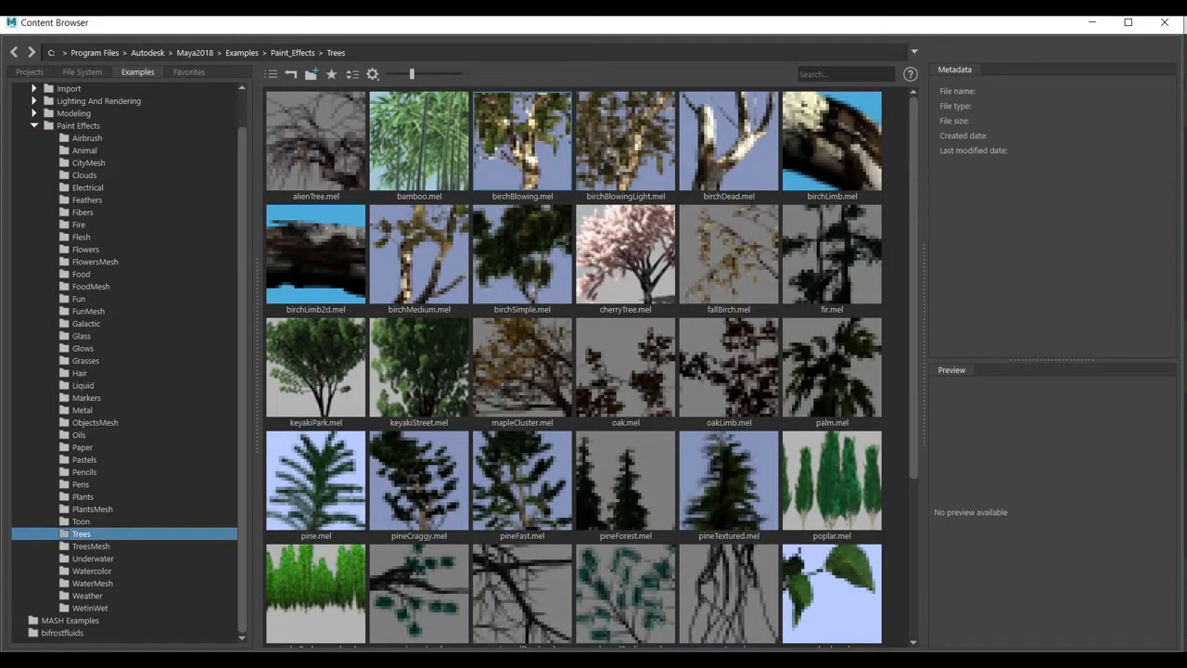
{"action": "left_click", "coordinate": [522, 143]}
{"action": "left_click", "coordinate": [1092, 22]}
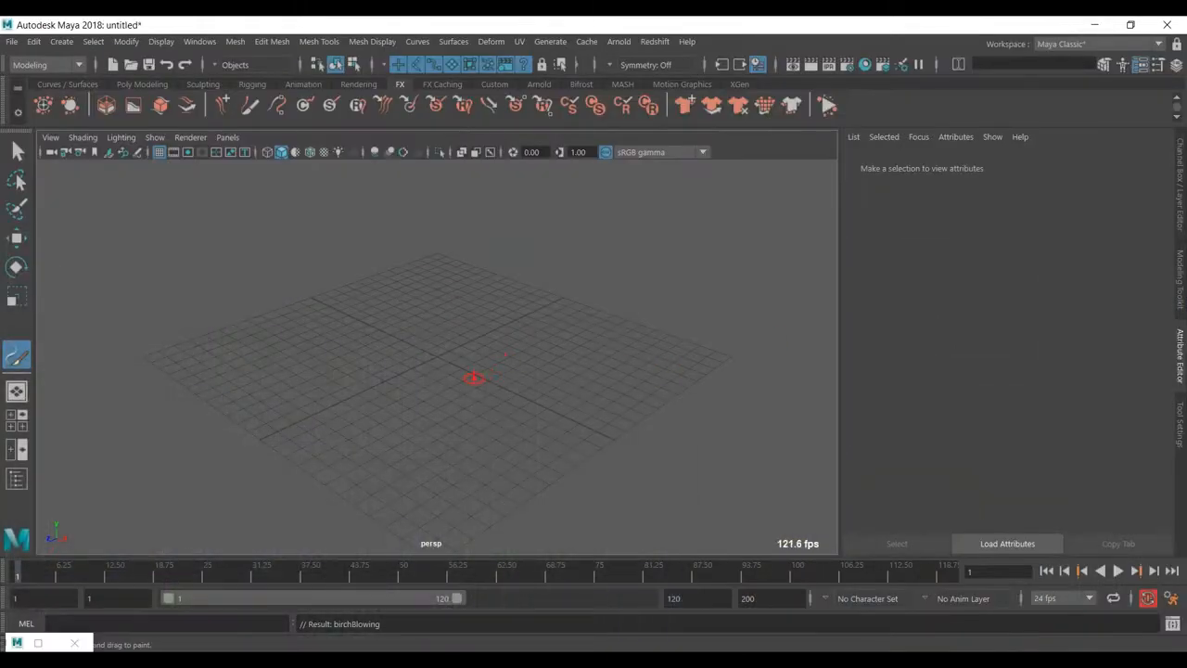
{"action": "left_click_drag", "start_coordinate": [440, 357], "coordinate": [424, 315]}
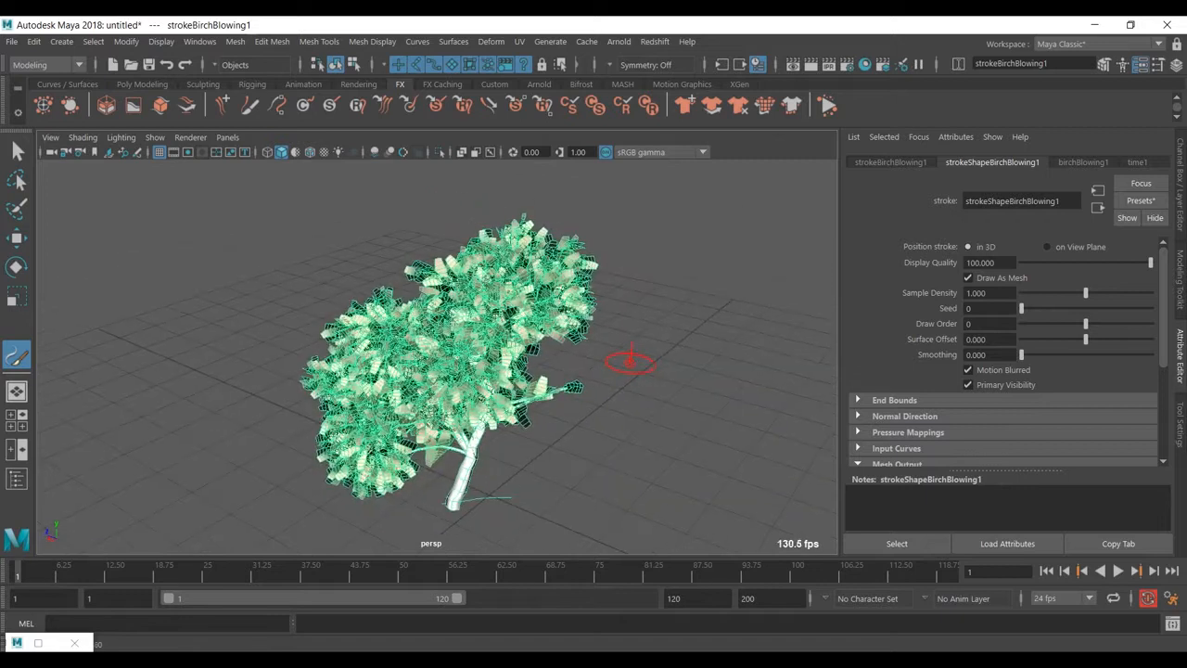
{"action": "key", "text": "w"}
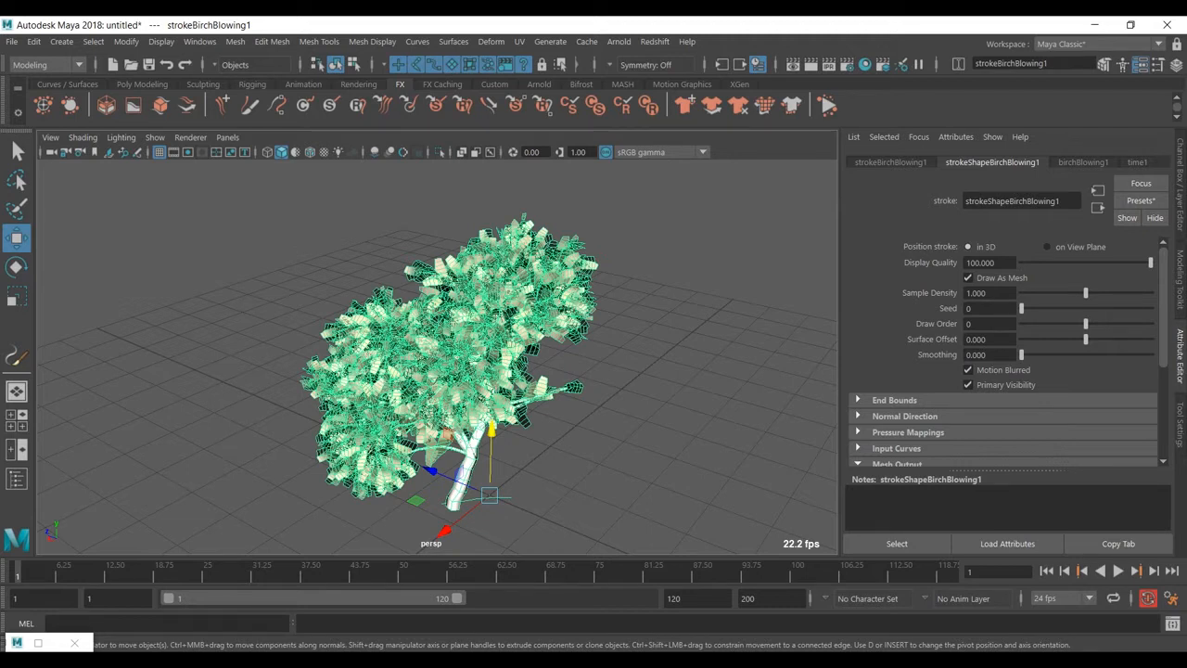
Enable Output Quads in the birch stroke's mesh output settings.
{"action": "left_click_drag", "start_coordinate": [464, 370], "coordinate": [373, 322], "text": "alt"}
{"action": "middle_click_drag", "start_coordinate": [373, 323], "coordinate": [403, 340], "text": "alt"}
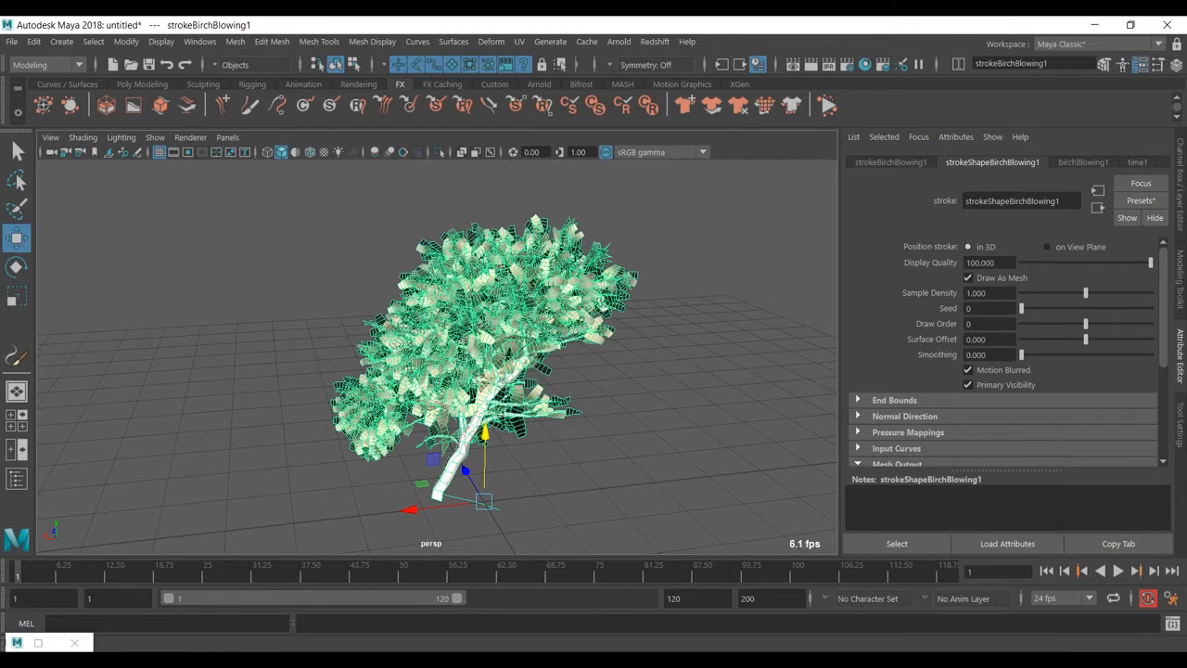
{"action": "scroll", "coordinate": [1006, 353], "scroll_direction": "down", "scroll_amount": 3}
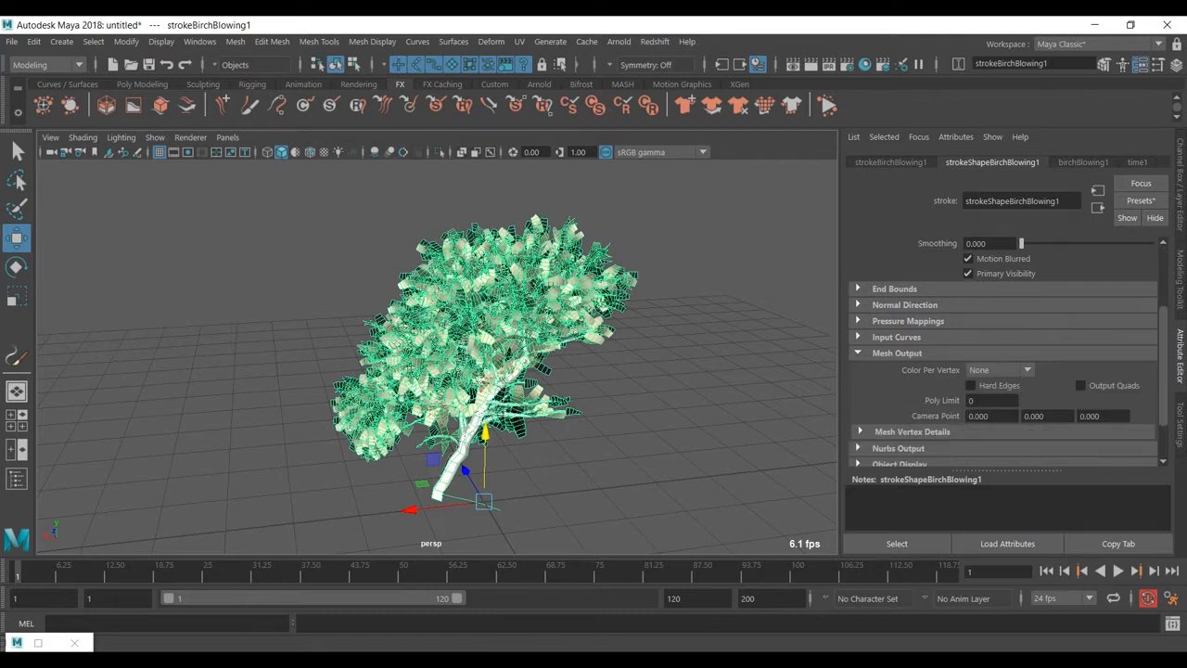
{"action": "left_click", "coordinate": [1080, 385]}
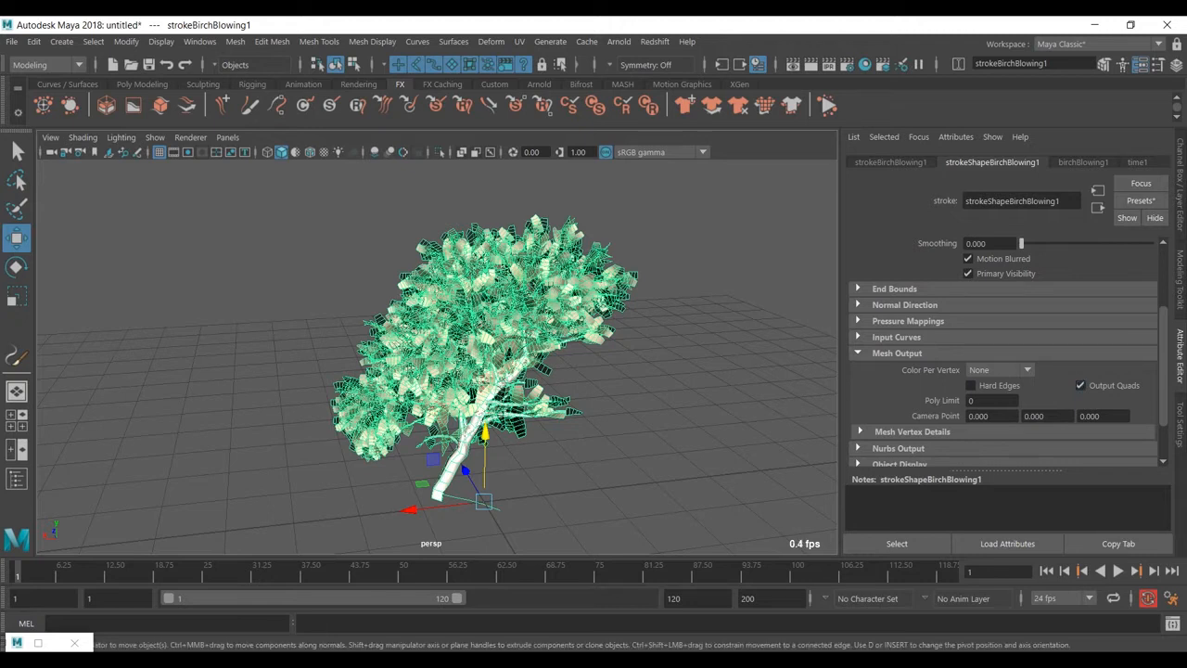
Raise the Global Scale of the birchBlowing1 brush to 4.067.
{"action": "left_click", "coordinate": [1083, 163]}
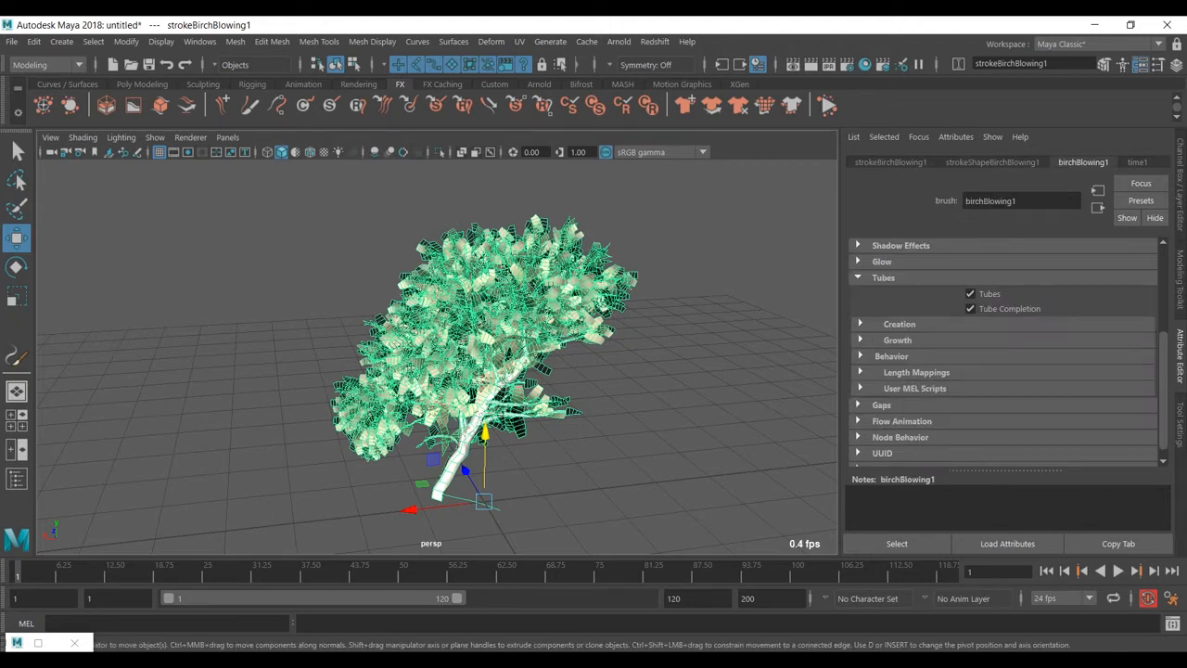
{"action": "scroll", "coordinate": [1001, 352], "scroll_direction": "up", "scroll_amount": 3}
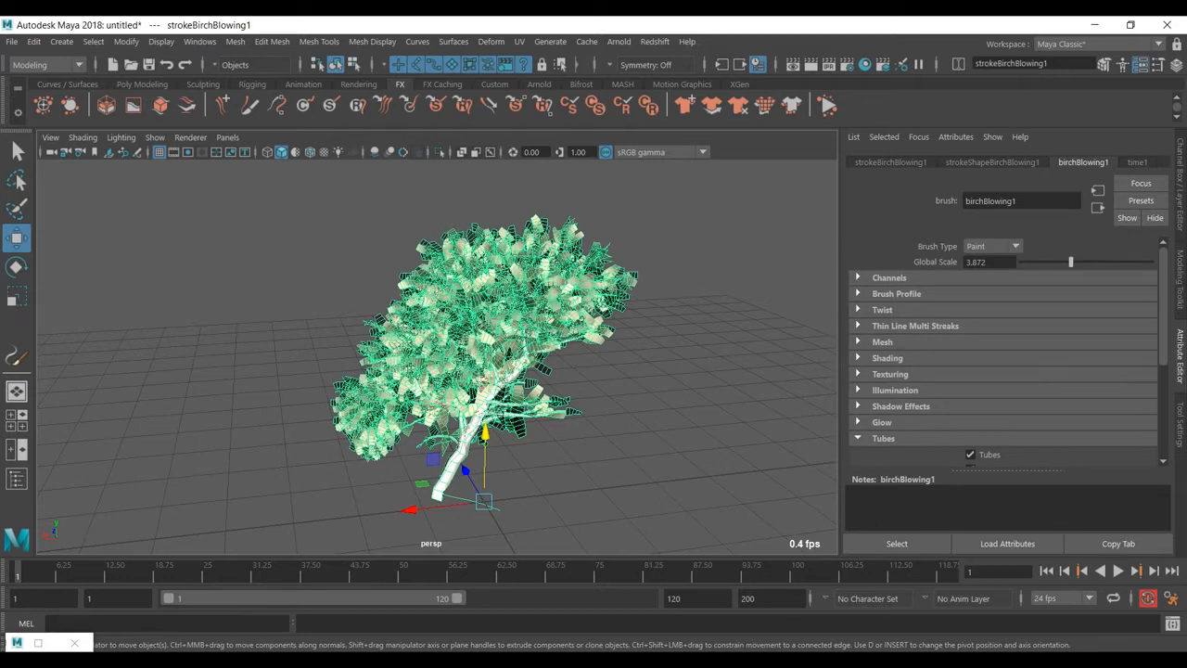
{"action": "left_click", "coordinate": [883, 439]}
{"action": "scroll", "coordinate": [883, 439], "scroll_direction": "down", "scroll_amount": 2}
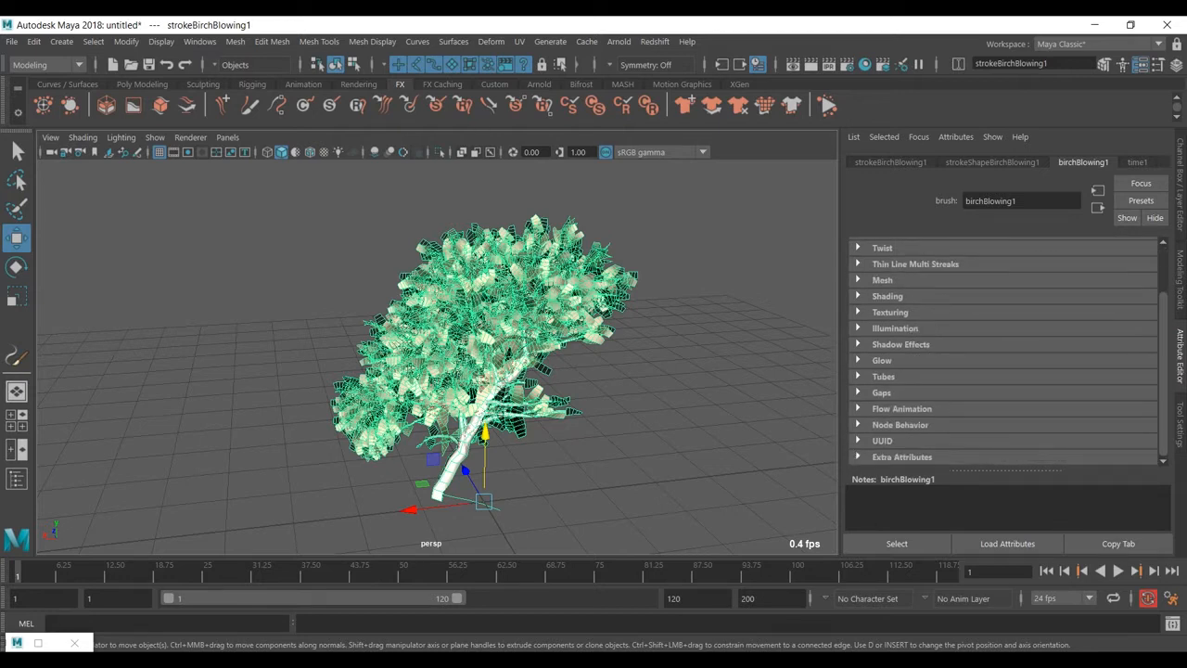
{"action": "left_click", "coordinate": [881, 361]}
{"action": "scroll", "coordinate": [882, 360], "scroll_direction": "down", "scroll_amount": 1}
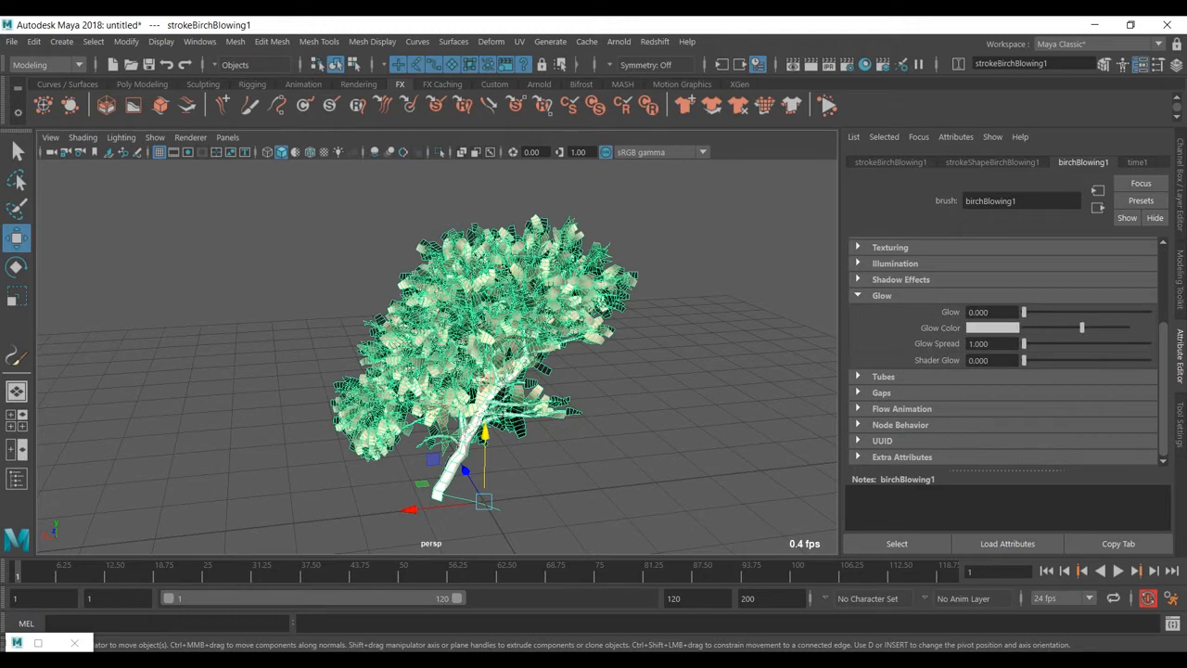
{"action": "left_click", "coordinate": [882, 296]}
{"action": "scroll", "coordinate": [1002, 352], "scroll_direction": "up", "scroll_amount": 1}
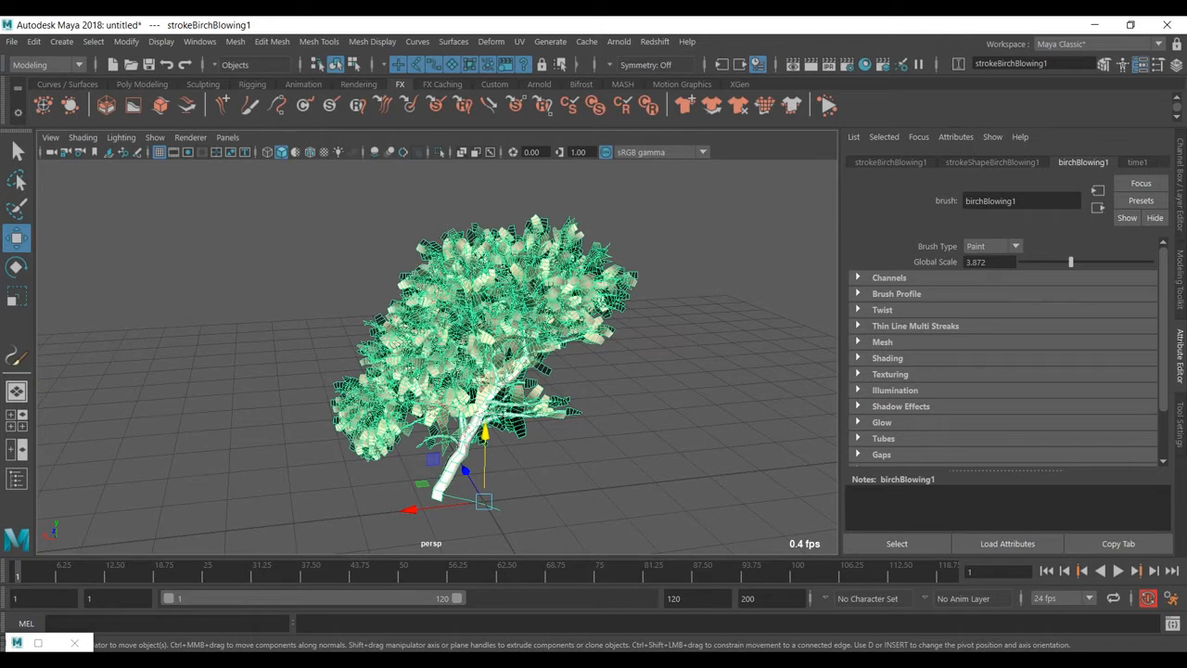
{"action": "mouse_move", "coordinate": [1071, 262]}
{"action": "left_mouse_down"}
{"action": "mouse_move", "coordinate": [1045, 261]}
{"action": "mouse_move", "coordinate": [1074, 261]}
{"action": "left_mouse_up"}
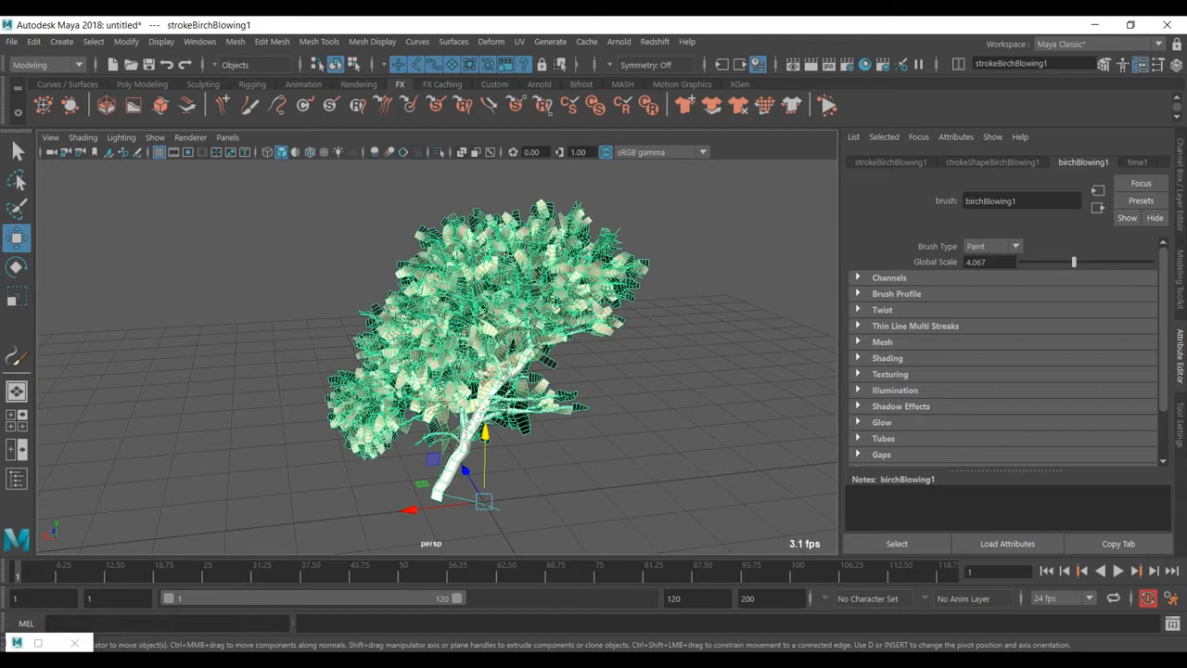
Try a Twist Rate of 1.468 on the birch brush, keeping Twist at 0.
{"action": "left_click", "coordinate": [882, 309]}
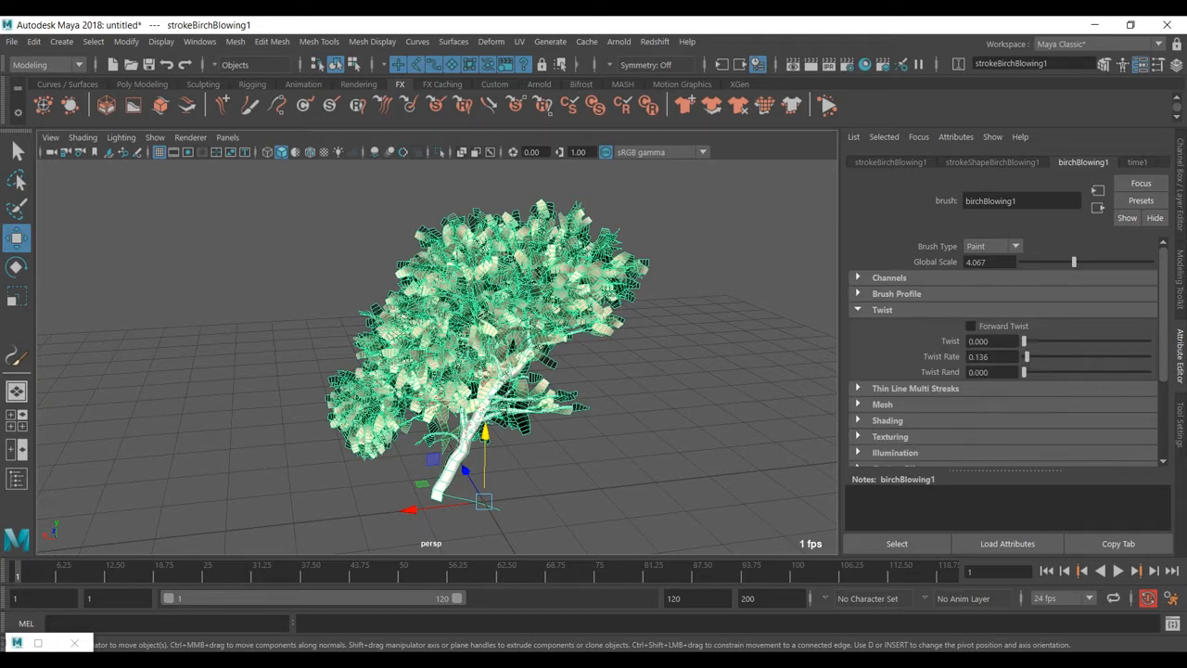
{"action": "mouse_move", "coordinate": [1024, 341]}
{"action": "left_mouse_down"}
{"action": "mouse_move", "coordinate": [1138, 341]}
{"action": "mouse_move", "coordinate": [1024, 341]}
{"action": "left_mouse_up"}
{"action": "left_click_drag", "start_coordinate": [1027, 356], "coordinate": [1060, 356]}
Examine the twisted birch's trunk, branches and leaves up close and from several angles.
{"action": "scroll", "coordinate": [576, 414], "scroll_direction": "up", "scroll_amount": 5}
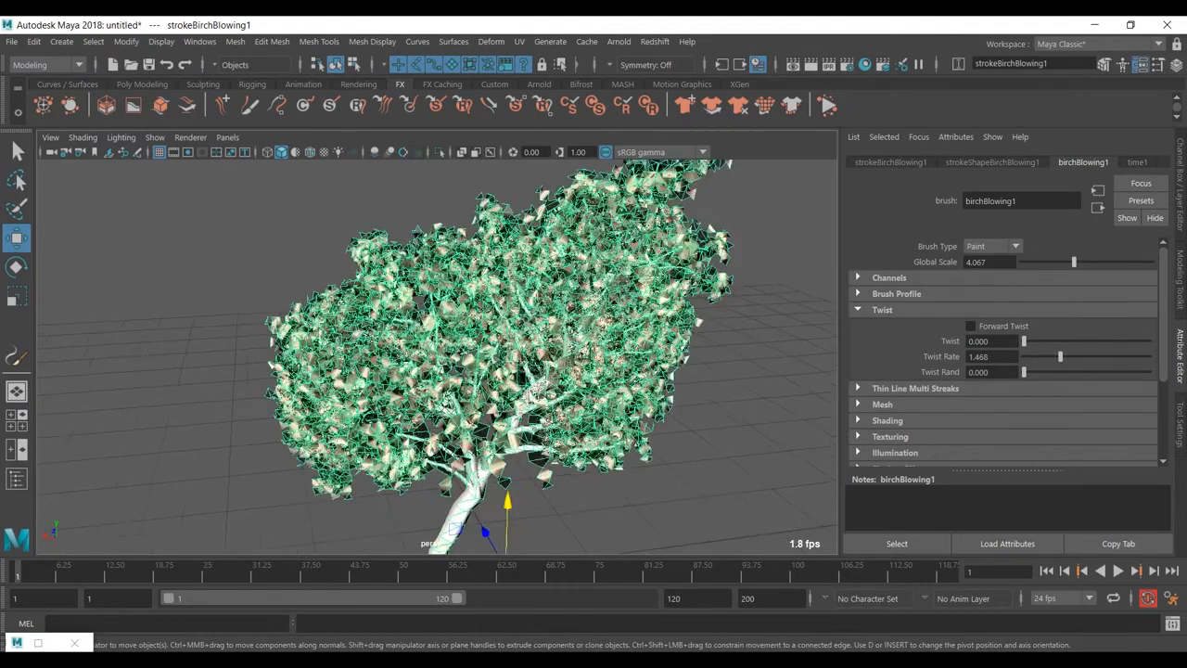
{"action": "middle_click_drag", "start_coordinate": [576, 416], "coordinate": [519, 218], "text": "alt"}
{"action": "scroll", "coordinate": [546, 175], "scroll_direction": "up", "scroll_amount": 4}
{"action": "left_click_drag", "start_coordinate": [520, 218], "coordinate": [449, 221], "text": "alt"}
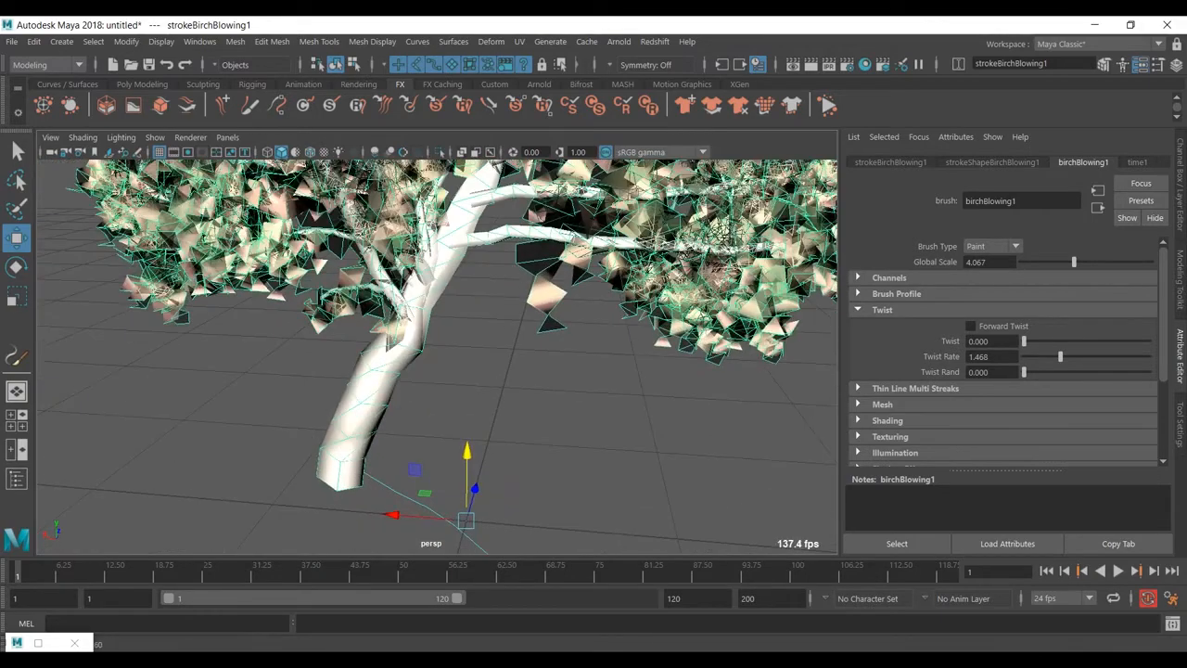
{"action": "middle_click_drag", "start_coordinate": [450, 220], "coordinate": [487, 280], "text": "alt"}
{"action": "left_click_drag", "start_coordinate": [487, 280], "coordinate": [519, 278], "text": "alt"}
{"action": "middle_click_drag", "start_coordinate": [519, 278], "coordinate": [401, 328], "text": "alt"}
{"action": "left_click_drag", "start_coordinate": [401, 329], "coordinate": [364, 328], "text": "alt"}
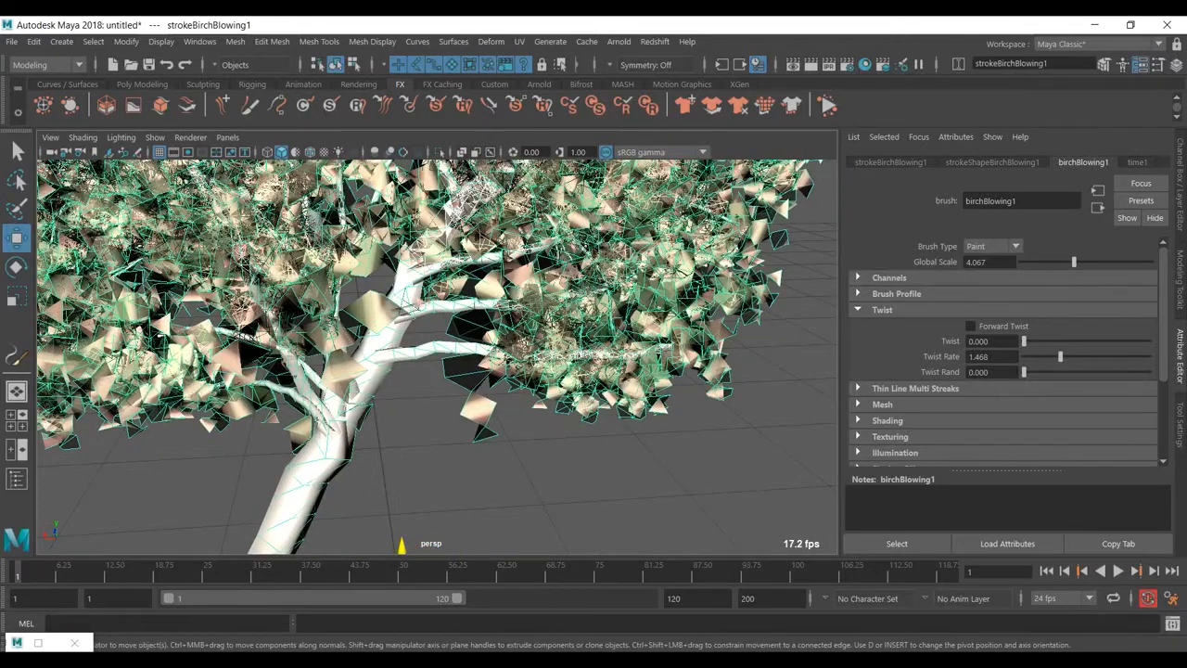
{"action": "scroll", "coordinate": [437, 357], "scroll_direction": "down", "scroll_amount": 6}
{"action": "scroll", "coordinate": [422, 357], "scroll_direction": "down", "scroll_amount": 3}
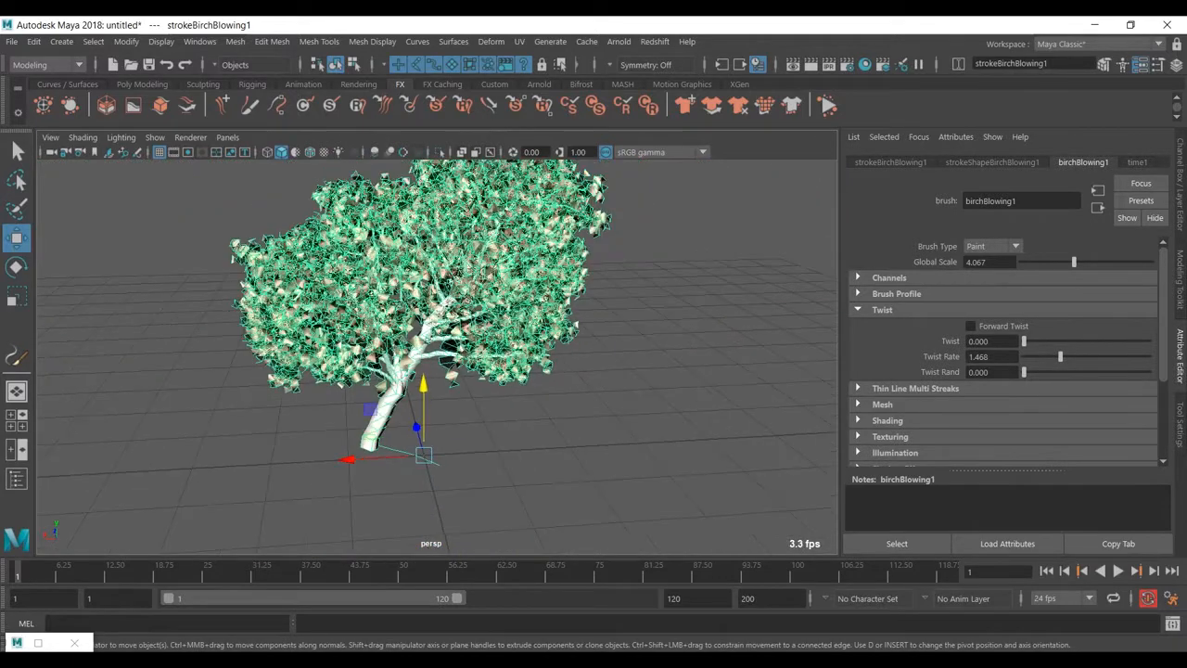
Undo the Twist Rate increase so the rate is 0, and leave Twist Rand at 0.
{"action": "key", "text": "ctrl+z"}
{"action": "key", "text": "ctrl+z"}
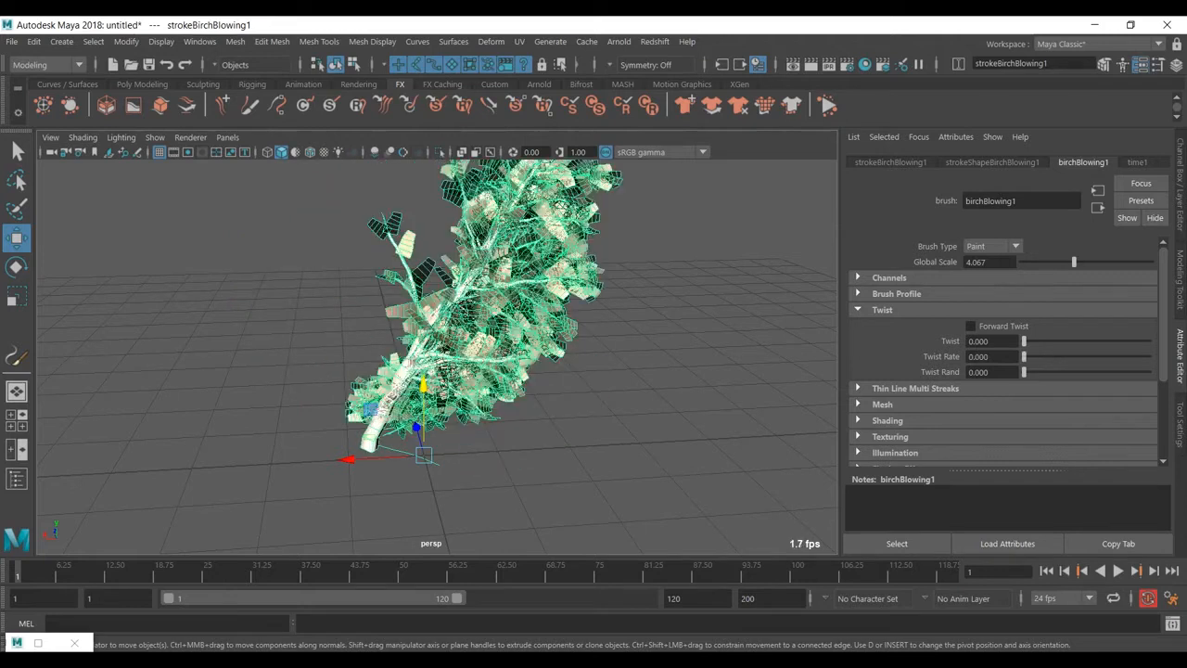
{"action": "mouse_move", "coordinate": [1024, 372]}
{"action": "left_mouse_down"}
{"action": "mouse_move", "coordinate": [1059, 372]}
{"action": "mouse_move", "coordinate": [1023, 372]}
{"action": "left_mouse_up"}
{"action": "scroll", "coordinate": [436, 357], "scroll_direction": "down", "scroll_amount": 2}
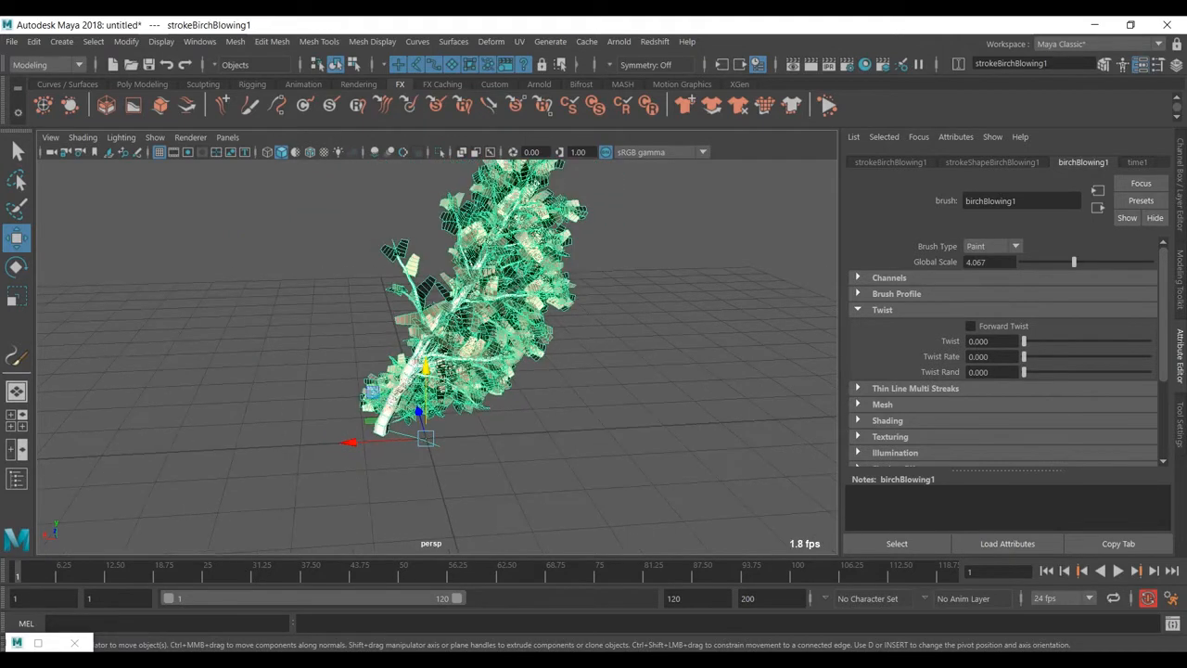
{"action": "left_click_drag", "start_coordinate": [442, 369], "coordinate": [424, 334], "text": "alt"}
{"action": "left_click", "coordinate": [881, 309]}
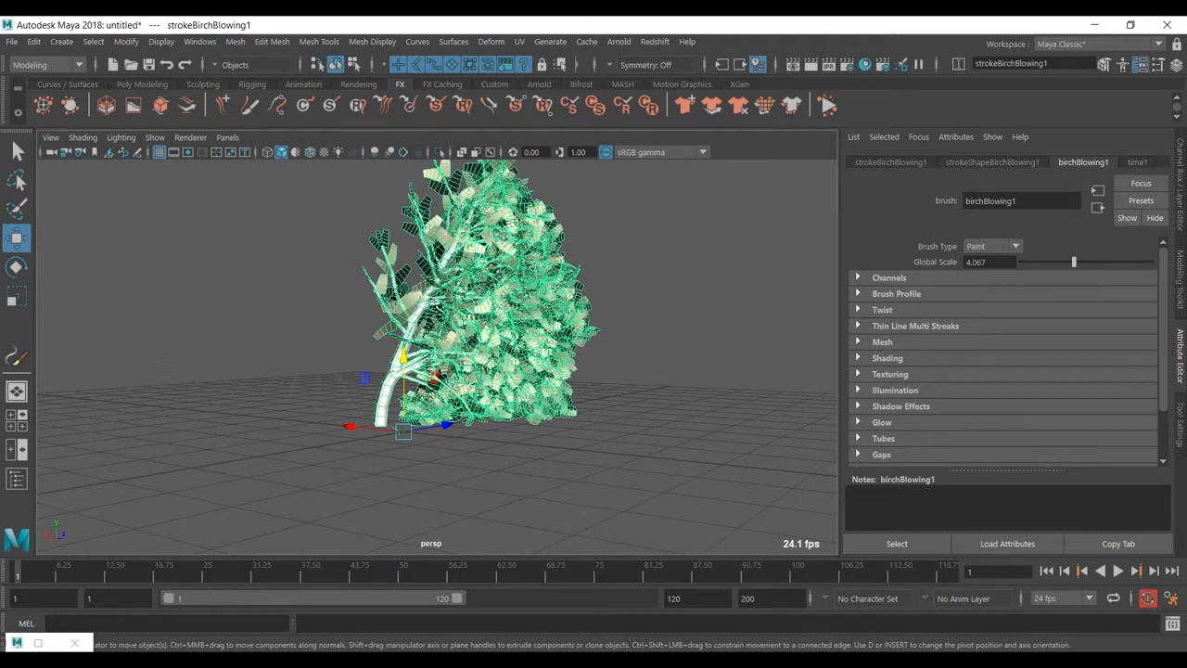
Set Noise and Noise Frequency to 0 in the displacement settings of the brush's tube behavior.
{"action": "scroll", "coordinate": [1001, 353], "scroll_direction": "down", "scroll_amount": 3}
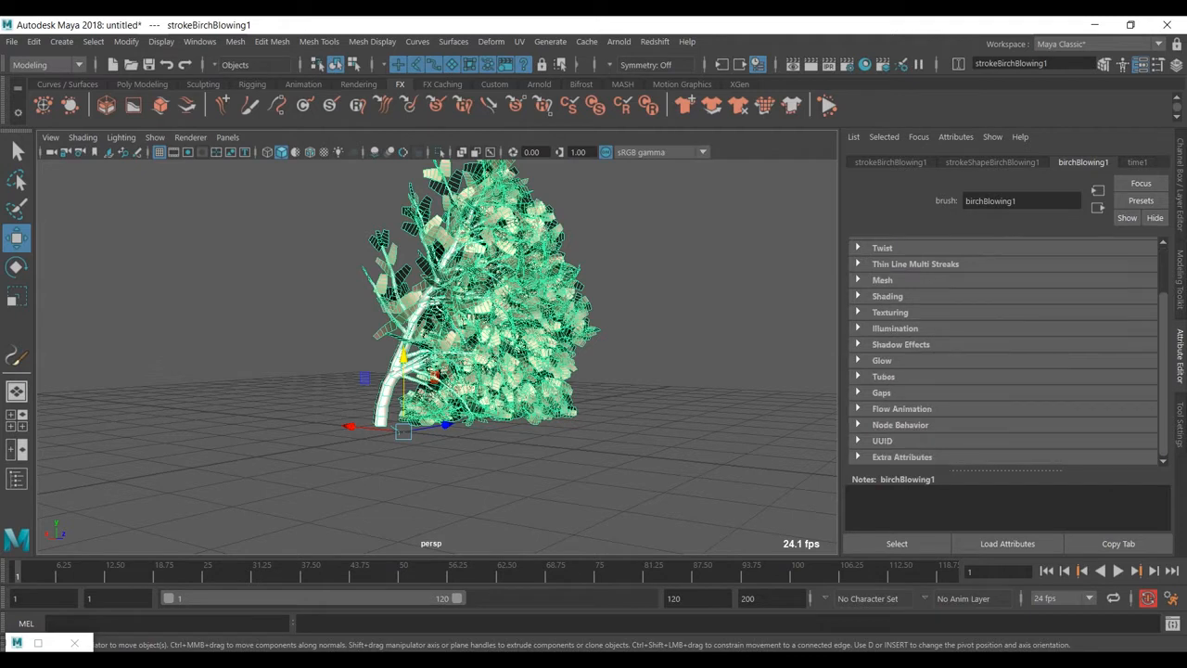
{"action": "left_click", "coordinate": [883, 376]}
{"action": "scroll", "coordinate": [882, 377], "scroll_direction": "down", "scroll_amount": 3}
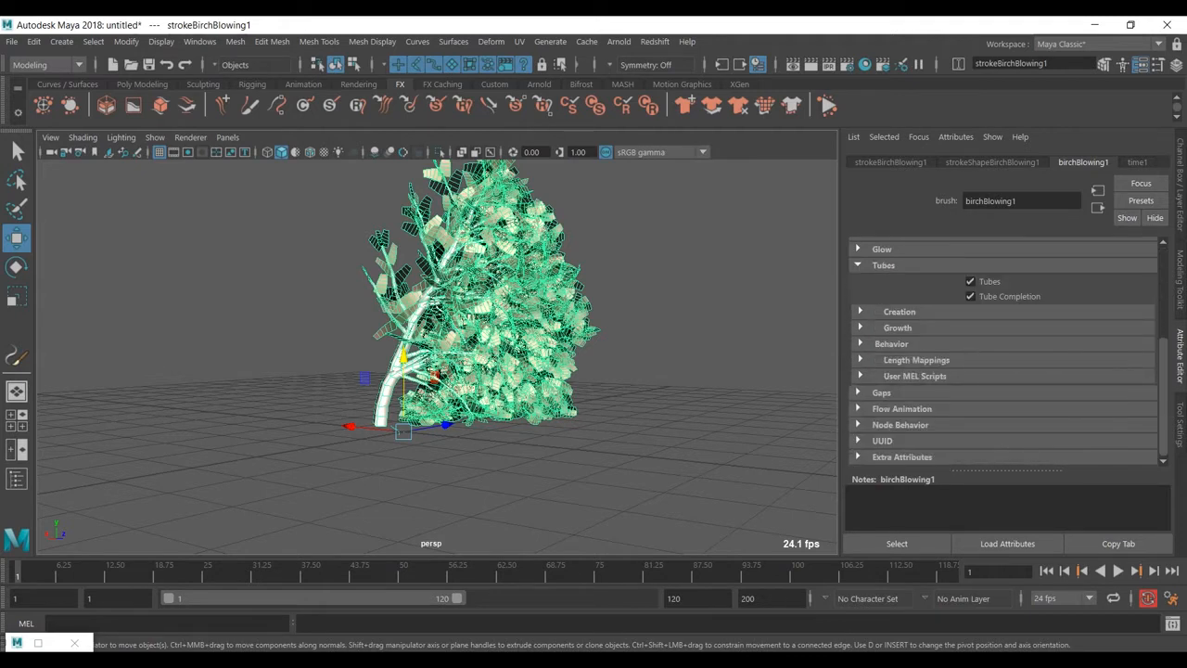
{"action": "left_click", "coordinate": [891, 344]}
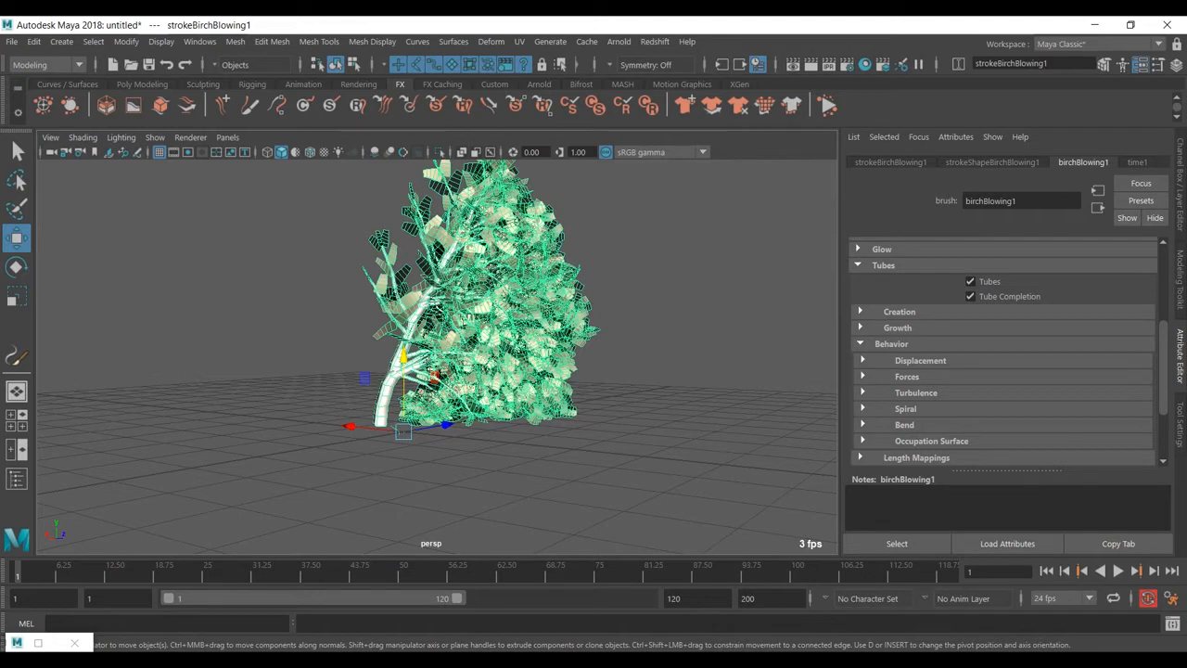
{"action": "scroll", "coordinate": [1006, 353], "scroll_direction": "up", "scroll_amount": 2}
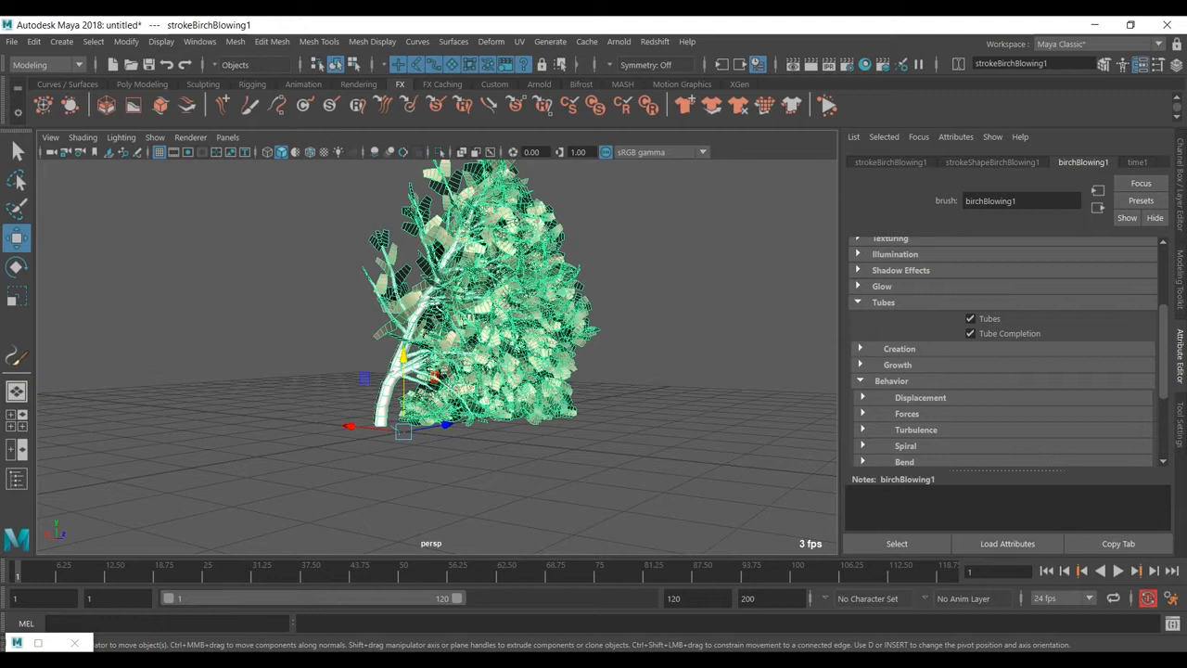
{"action": "scroll", "coordinate": [1006, 353], "scroll_direction": "down", "scroll_amount": 2}
{"action": "scroll", "coordinate": [1006, 353], "scroll_direction": "up", "scroll_amount": 4}
{"action": "scroll", "coordinate": [1006, 352], "scroll_direction": "down", "scroll_amount": 4}
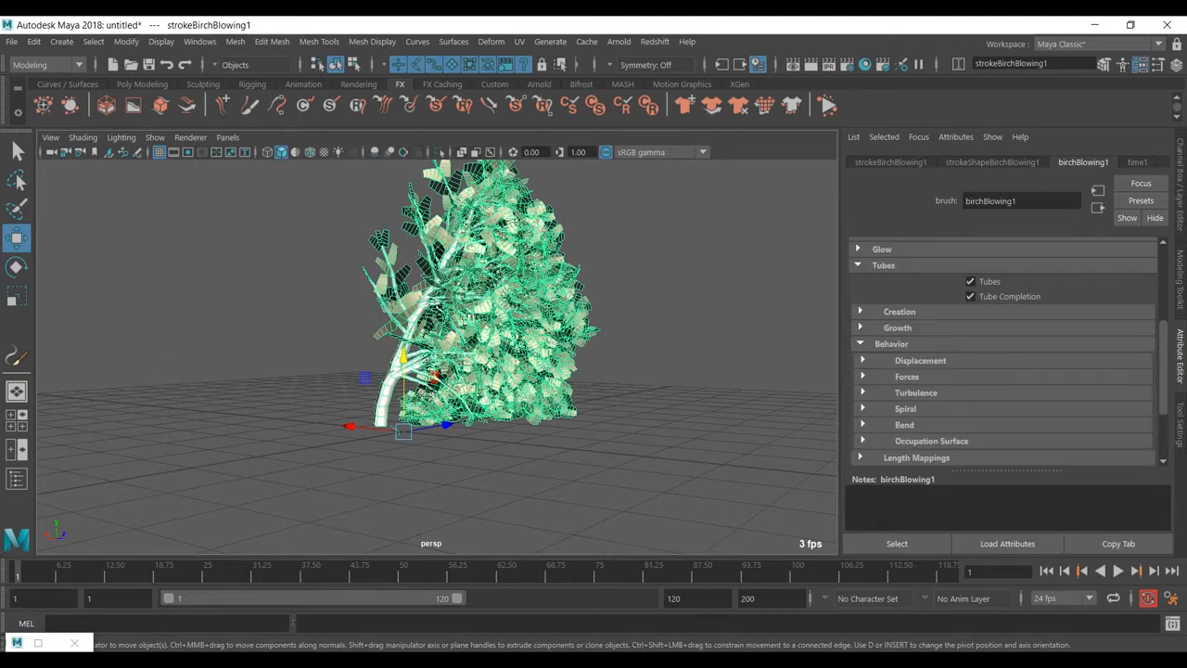
{"action": "left_click", "coordinate": [919, 361]}
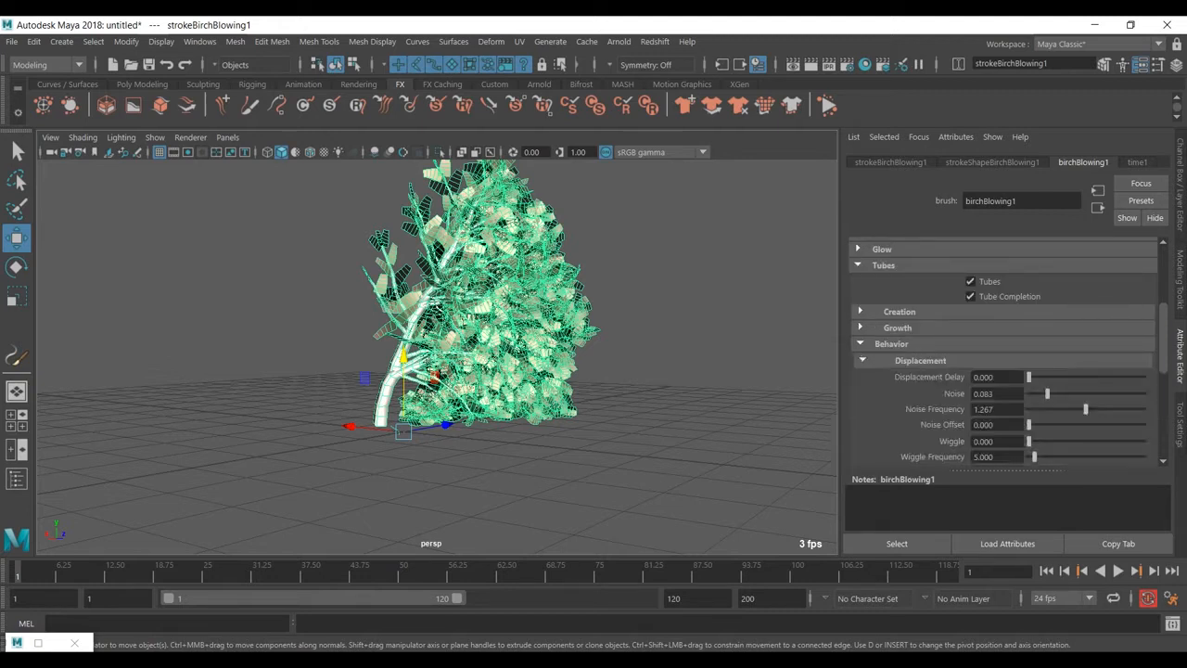
{"action": "left_click_drag", "start_coordinate": [1047, 394], "coordinate": [1028, 409]}
{"action": "scroll", "coordinate": [1009, 352], "scroll_direction": "down", "scroll_amount": 2}
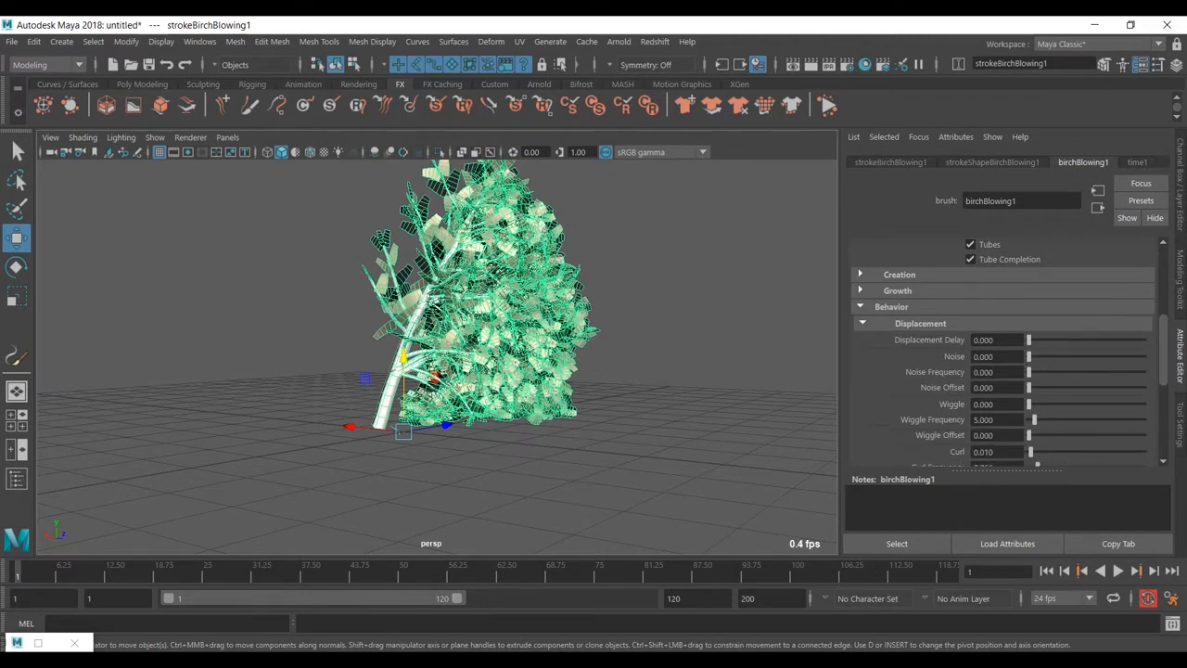
Set the displacement's Wiggle Frequency and Curl Frequency to 0.
{"action": "left_click_drag", "start_coordinate": [1034, 419], "coordinate": [1028, 419]}
{"action": "scroll", "coordinate": [1010, 352], "scroll_direction": "down", "scroll_amount": 2}
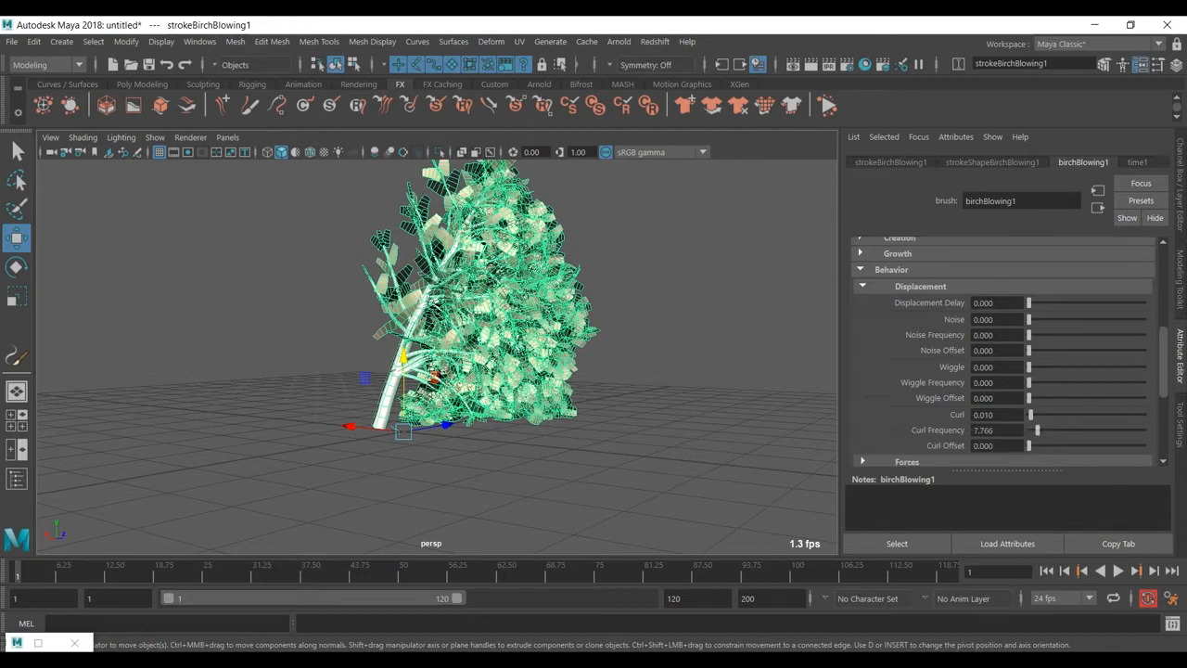
{"action": "left_click_drag", "start_coordinate": [1036, 430], "coordinate": [1029, 430]}
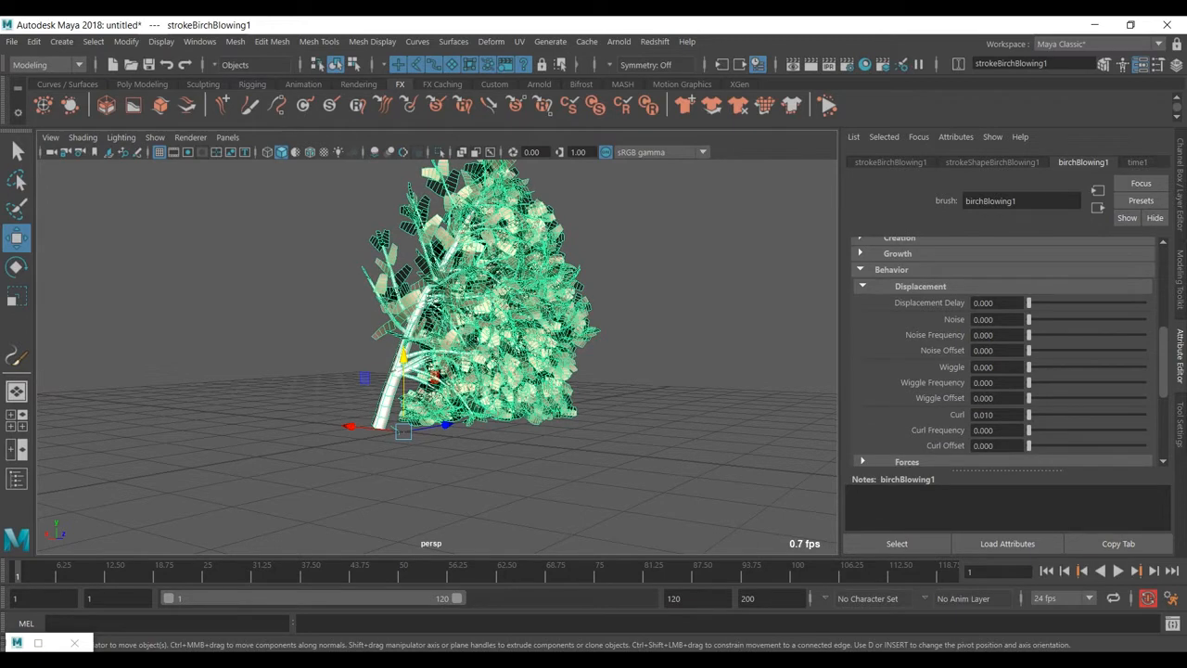
{"action": "scroll", "coordinate": [1010, 352], "scroll_direction": "down", "scroll_amount": 1}
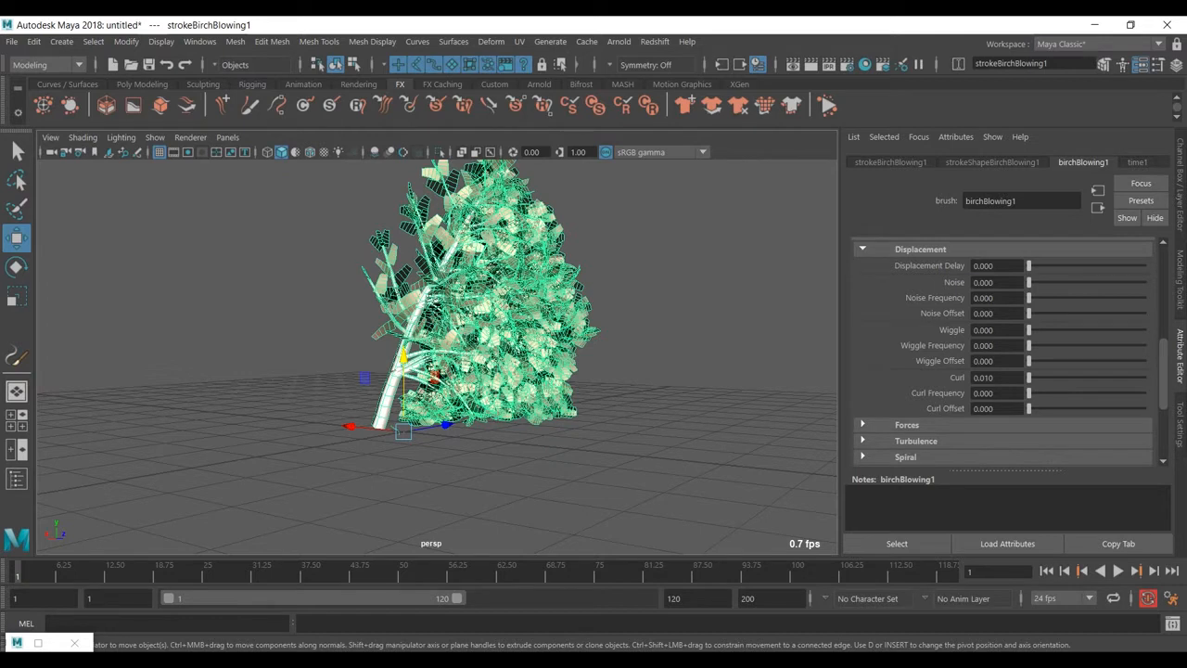
{"action": "left_click", "coordinate": [864, 250]}
In the Forces settings of the brush's tube behavior, set Curve Follow, Curve Attract, Random and Gravity to 0.
{"action": "left_click", "coordinate": [906, 280]}
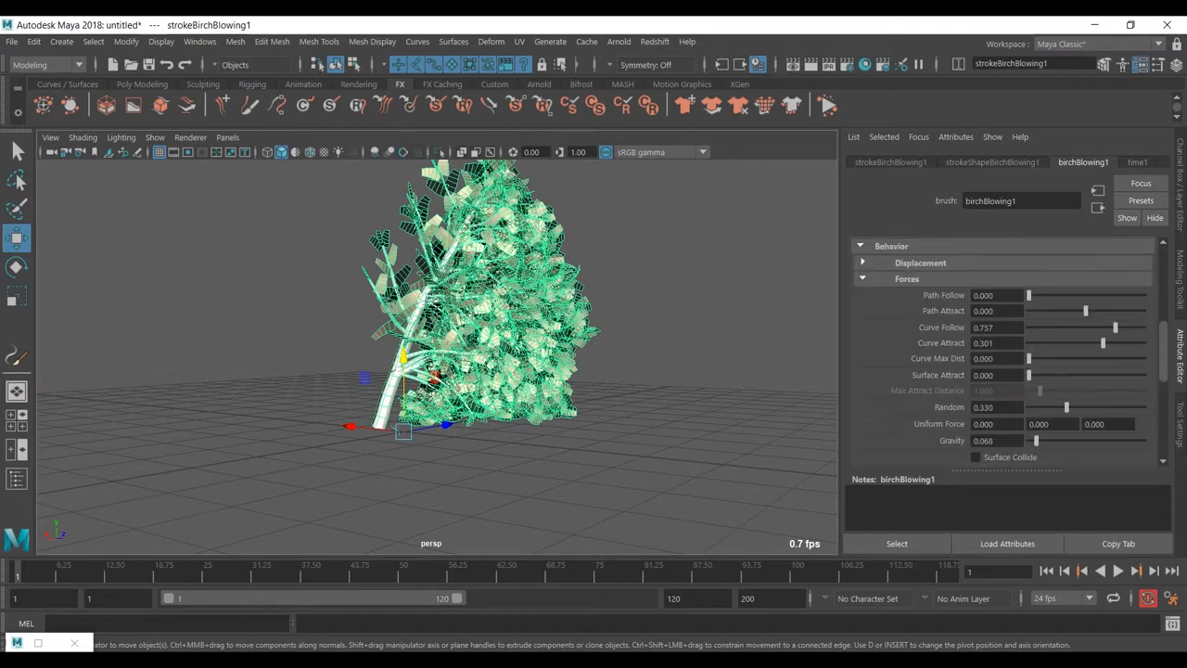
{"action": "left_click_drag", "start_coordinate": [1115, 327], "coordinate": [972, 344]}
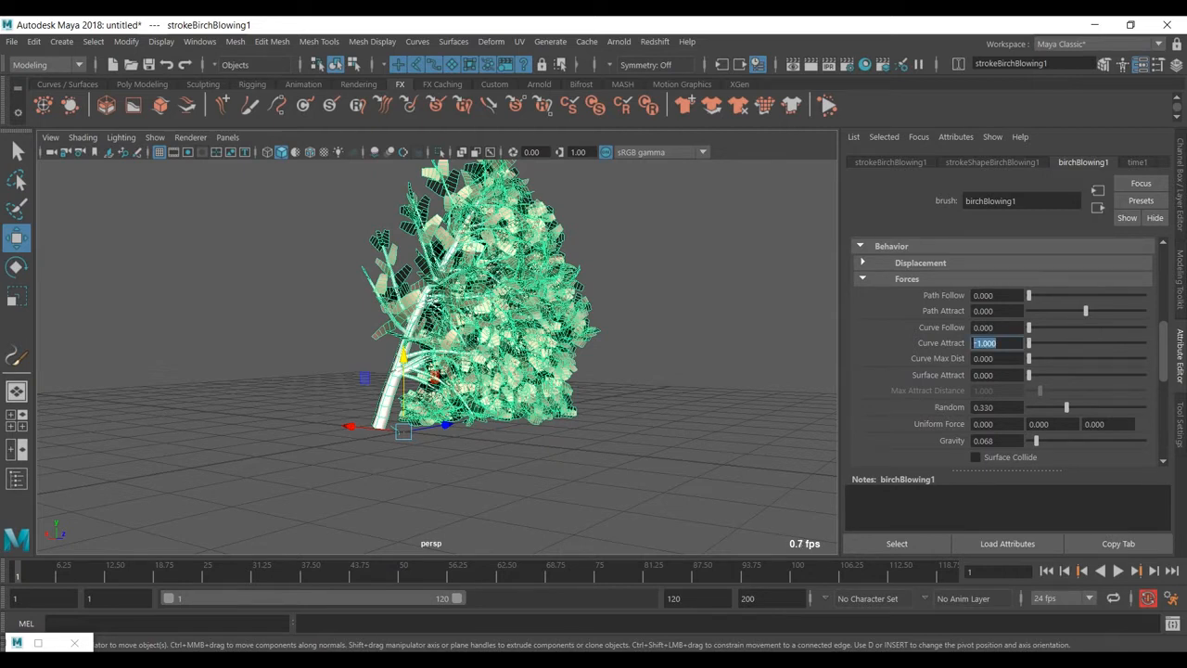
{"action": "type", "text": "0"}
{"action": "key", "text": "Return"}
{"action": "left_click_drag", "start_coordinate": [1066, 407], "coordinate": [1029, 441]}
Try a Deflection Max of 0 in the Forces settings and restore it to 0.097.
{"action": "scroll", "coordinate": [1010, 352], "scroll_direction": "down", "scroll_amount": 3}
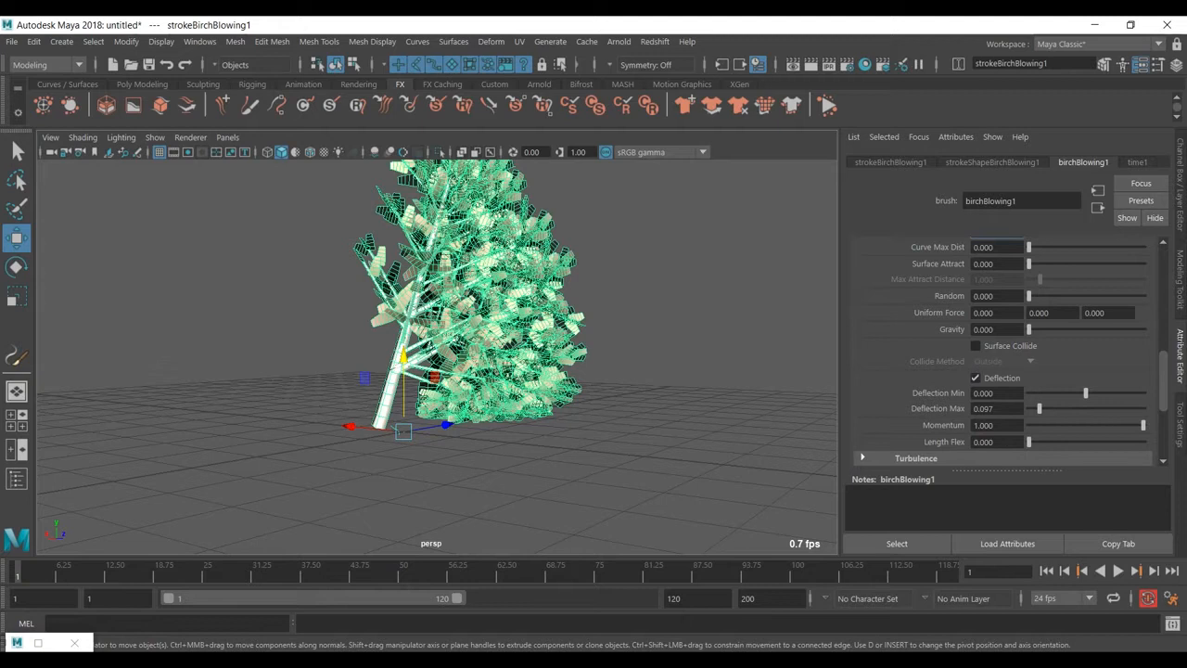
{"action": "left_click_drag", "start_coordinate": [1038, 408], "coordinate": [1028, 408]}
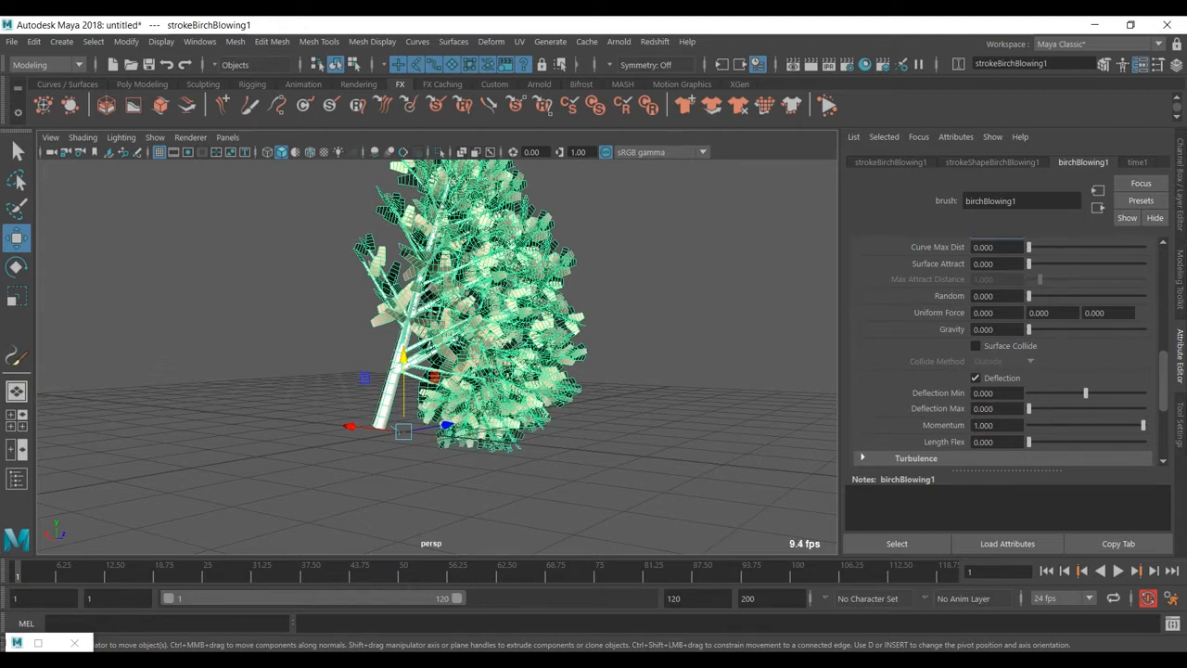
{"action": "left_click", "coordinate": [995, 409]}
{"action": "key", "text": "BackSpace"}
{"action": "key", "text": "BackSpace"}
{"action": "type", "text": "97"}
{"action": "key", "text": "Return"}
Examine the brush's Turbulence settings, play back and rewind the tree's wind animation, and review the available turbulence types.
{"action": "scroll", "coordinate": [1006, 352], "scroll_direction": "down", "scroll_amount": 3}
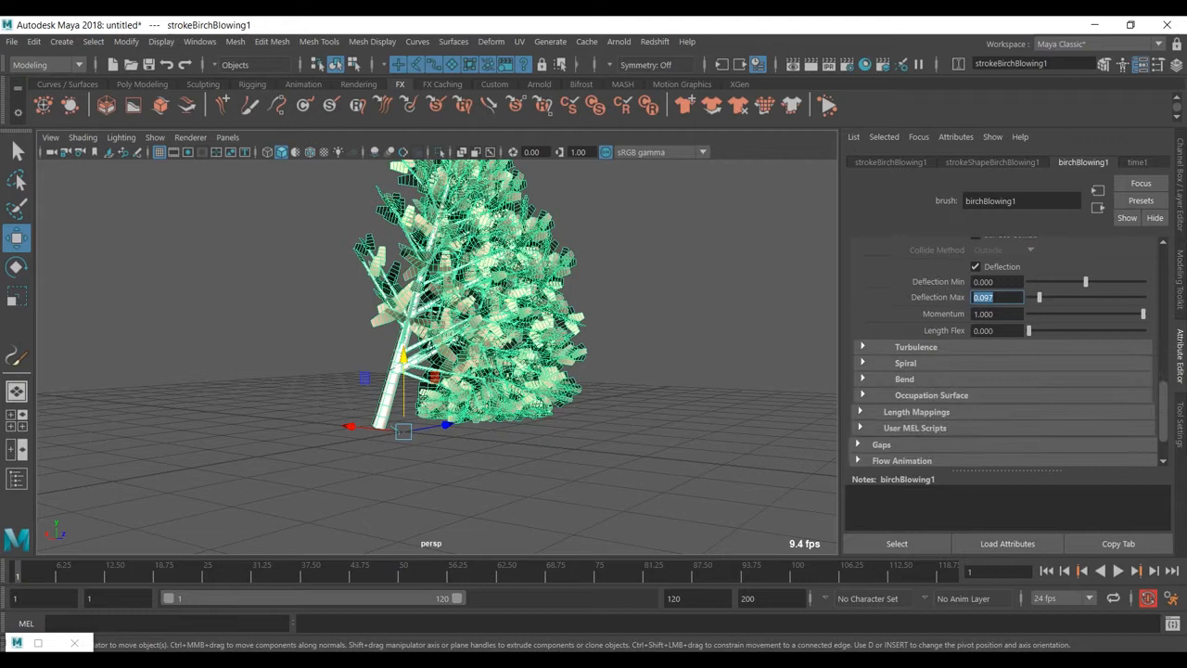
{"action": "scroll", "coordinate": [1006, 352], "scroll_direction": "up", "scroll_amount": 6}
{"action": "left_click", "coordinate": [907, 279]}
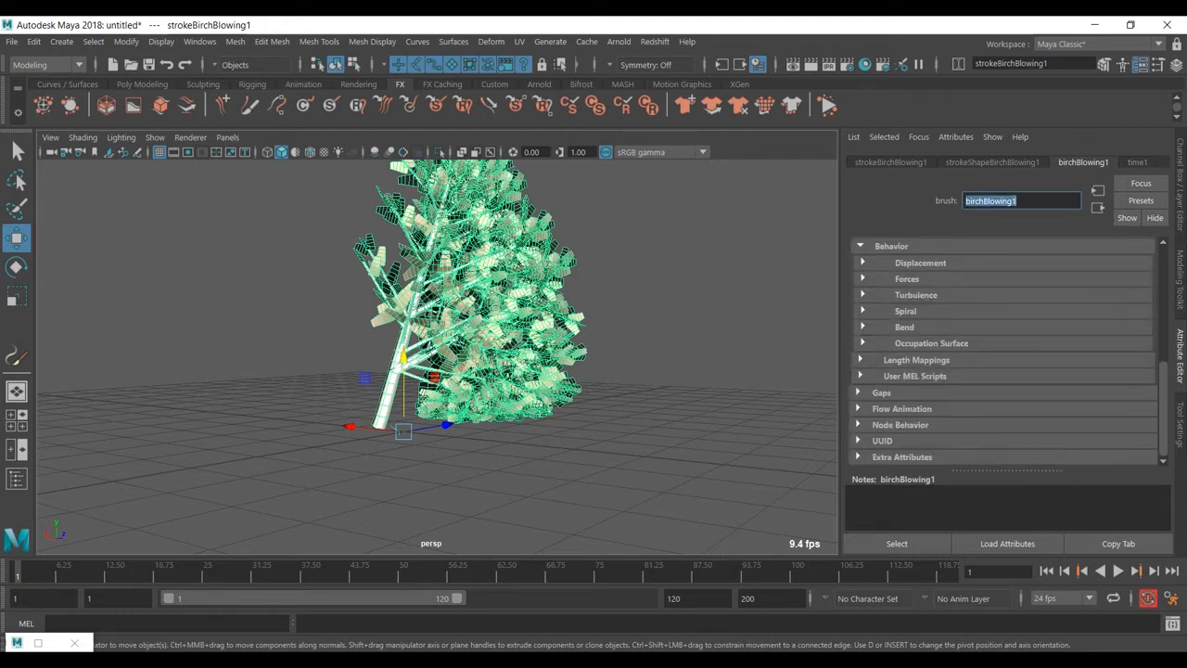
{"action": "left_click", "coordinate": [914, 295]}
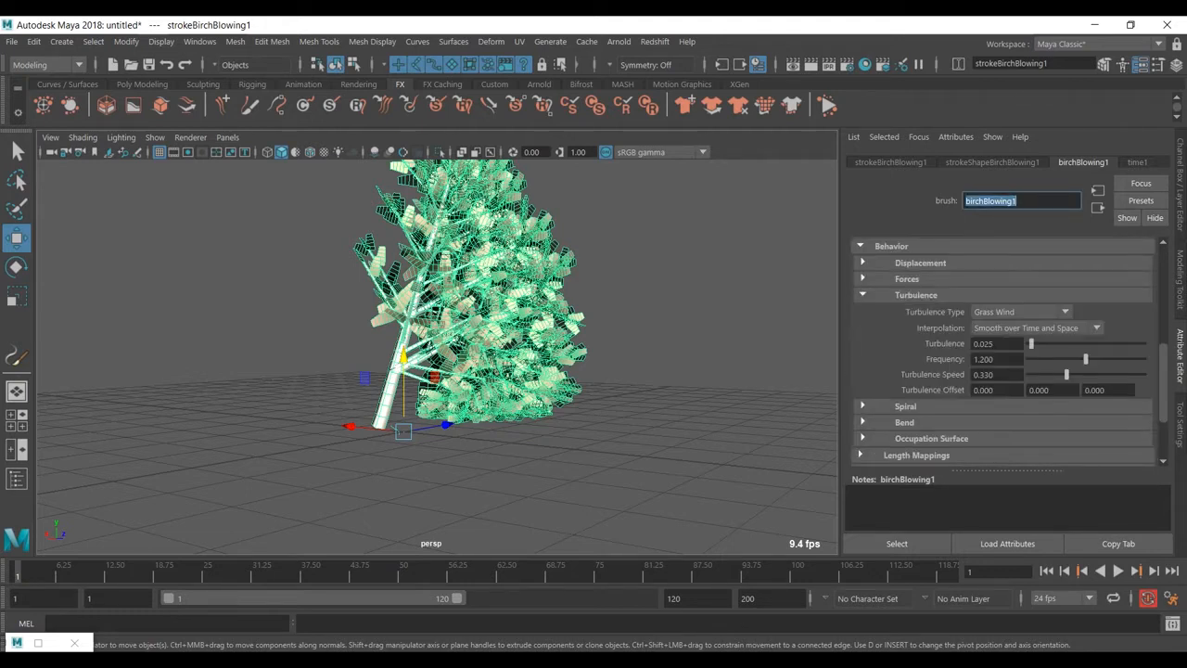
{"action": "key", "text": "alt+v"}
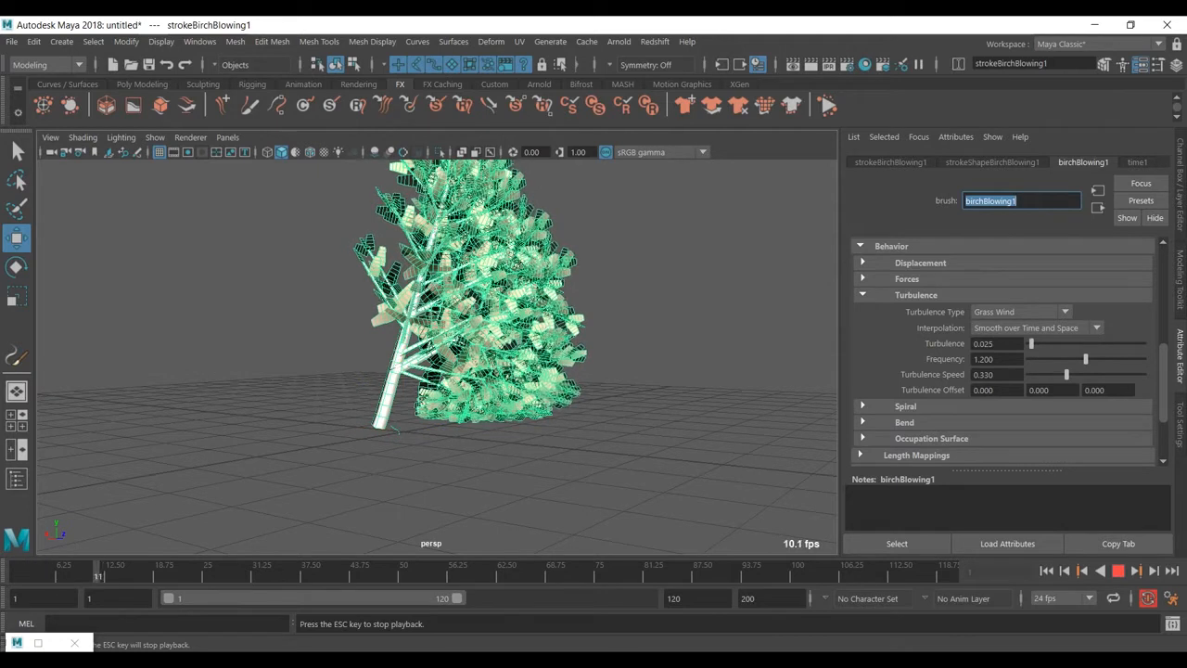
{"action": "key", "text": "Escape"}
{"action": "key", "text": "alt+shift+v"}
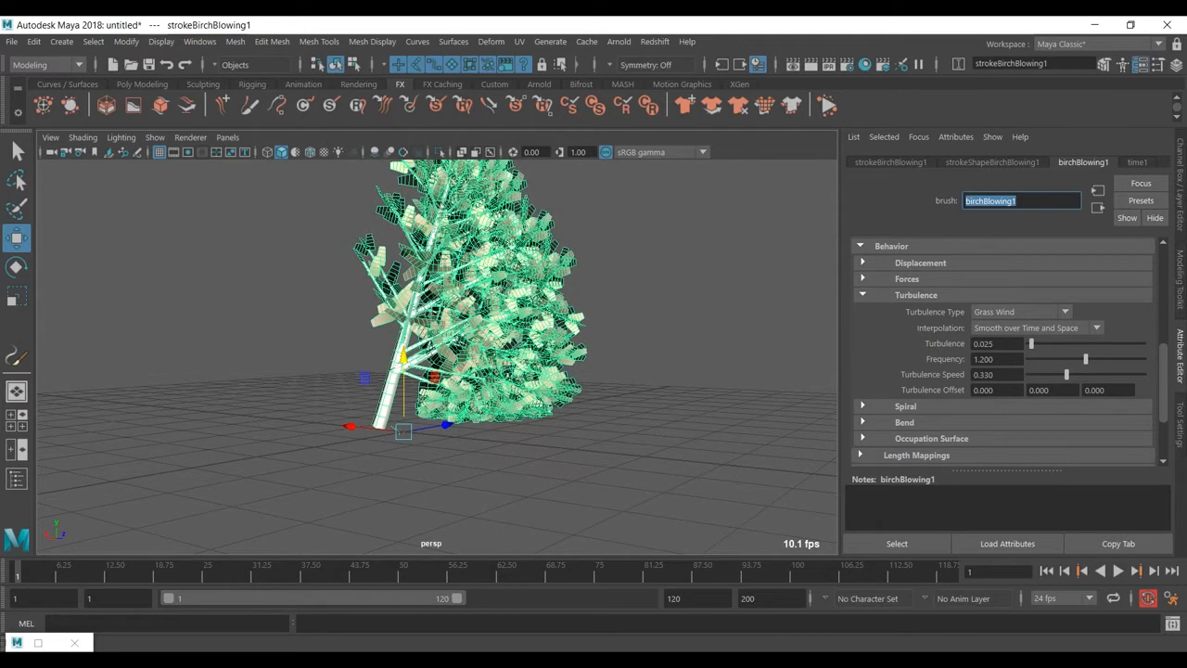
{"action": "left_click", "coordinate": [1020, 312]}
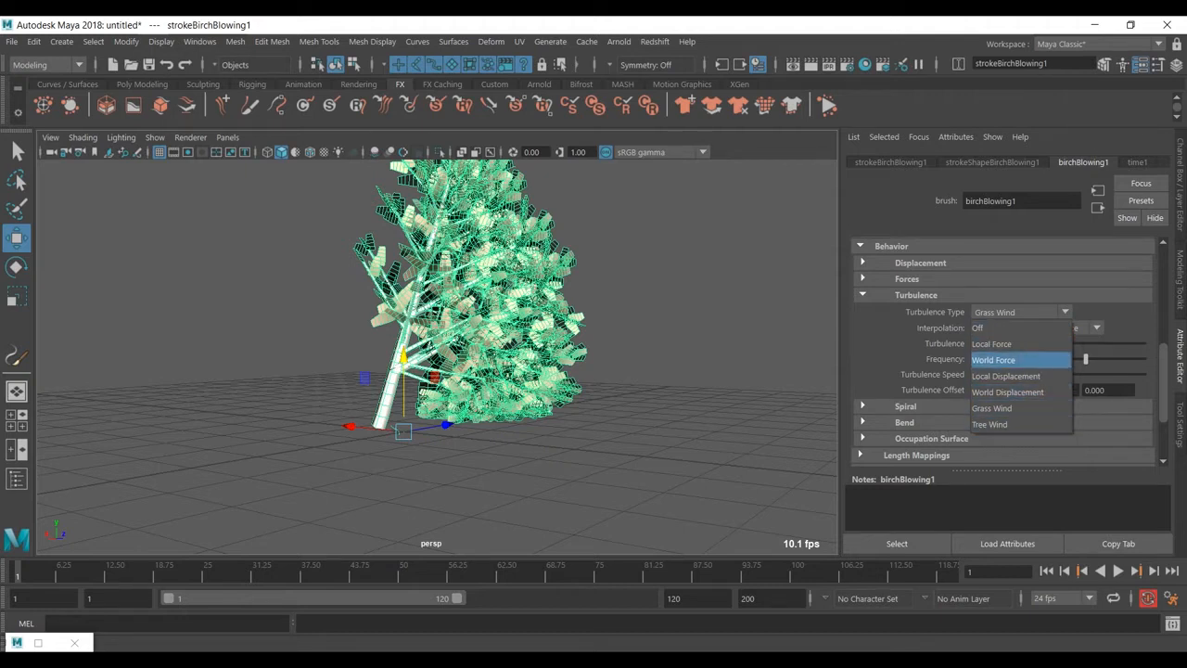
{"action": "left_click", "coordinate": [1020, 312]}
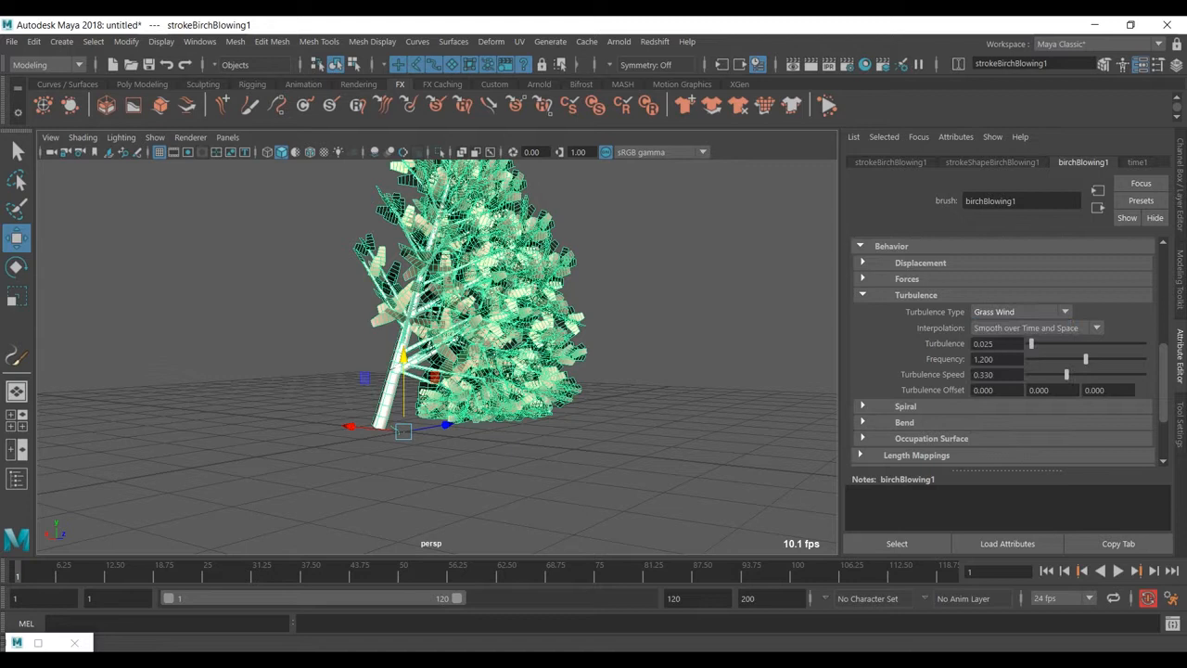
Review the Spiral and Bend settings of the tube behavior and collapse the brush's Behavior and Tubes settings.
{"action": "left_click", "coordinate": [914, 294]}
{"action": "left_click", "coordinate": [905, 312]}
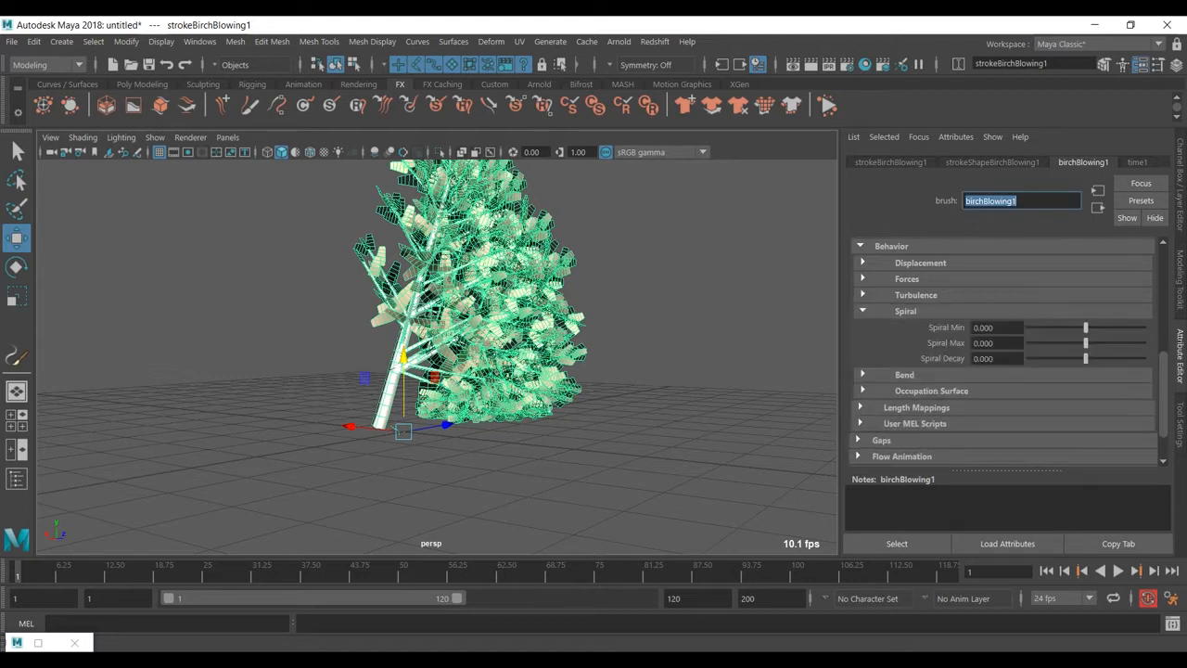
{"action": "left_click", "coordinate": [904, 374]}
{"action": "left_click", "coordinate": [904, 374]}
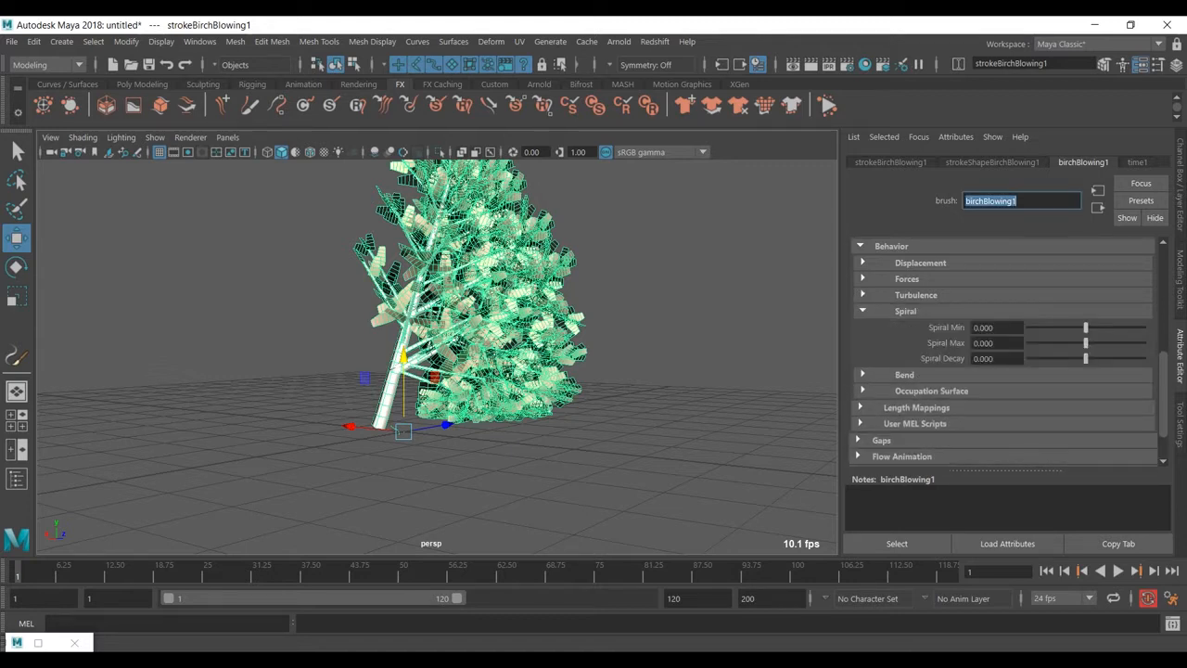
{"action": "left_click", "coordinate": [905, 311]}
{"action": "left_click", "coordinate": [891, 246]}
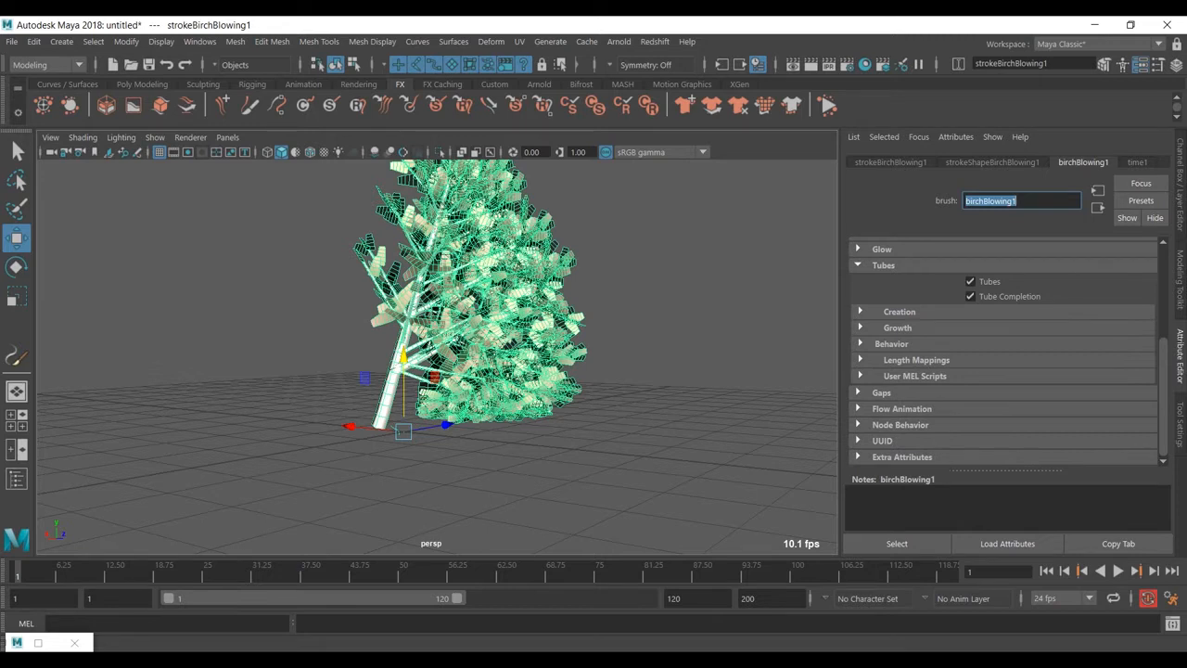
{"action": "scroll", "coordinate": [1002, 352], "scroll_direction": "up", "scroll_amount": 5}
{"action": "scroll", "coordinate": [1002, 353], "scroll_direction": "down", "scroll_amount": 2}
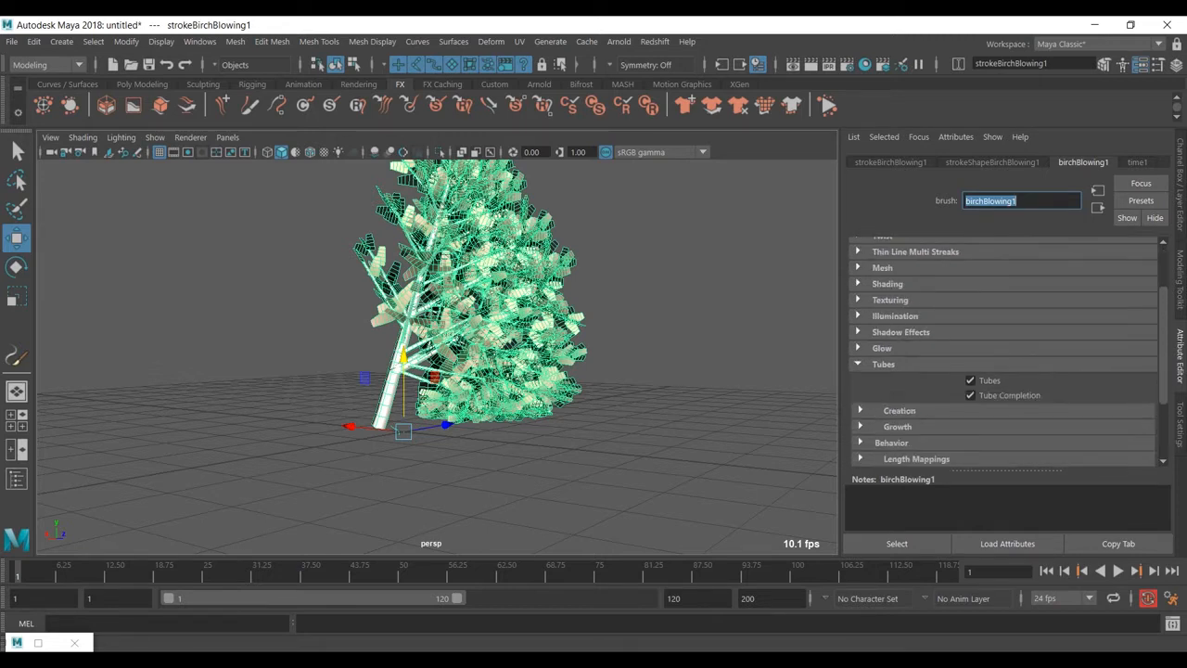
{"action": "left_click", "coordinate": [881, 364]}
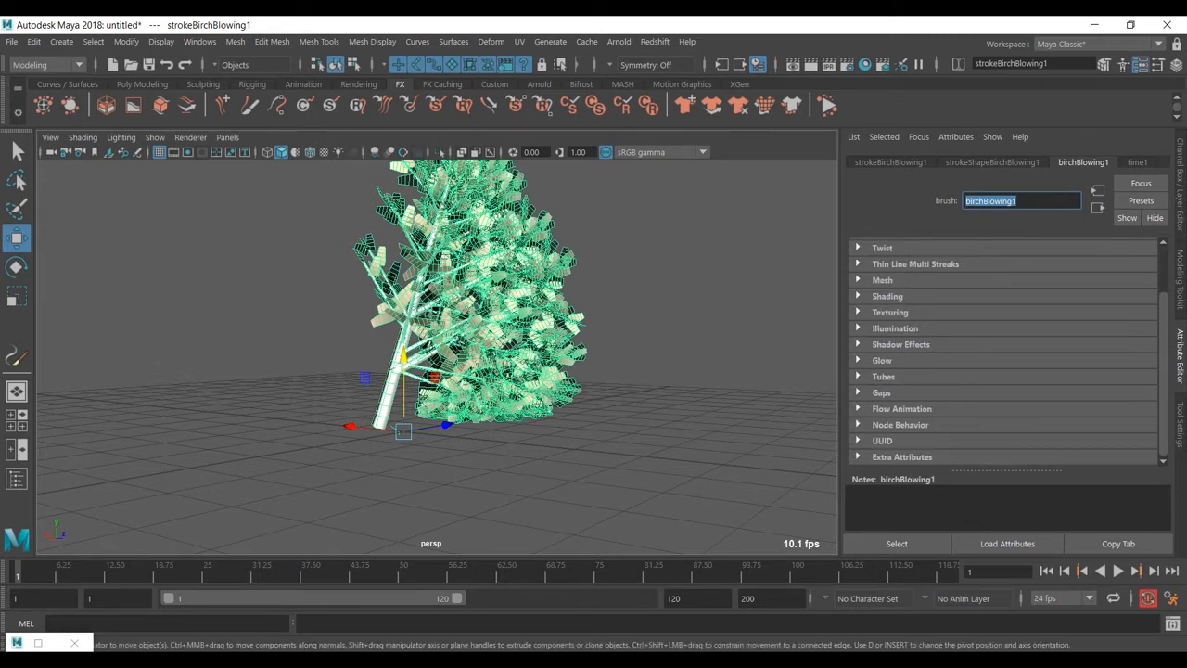
Disable Leaves and Twigs in the tubes' Growth settings, keeping only Branches enabled.
{"action": "mouse_move", "coordinate": [519, 352]}
{"action": "left_mouse_down", "text": "alt"}
{"action": "mouse_move", "coordinate": [399, 348]}
{"action": "mouse_move", "coordinate": [389, 324]}
{"action": "left_mouse_up", "text": "alt"}
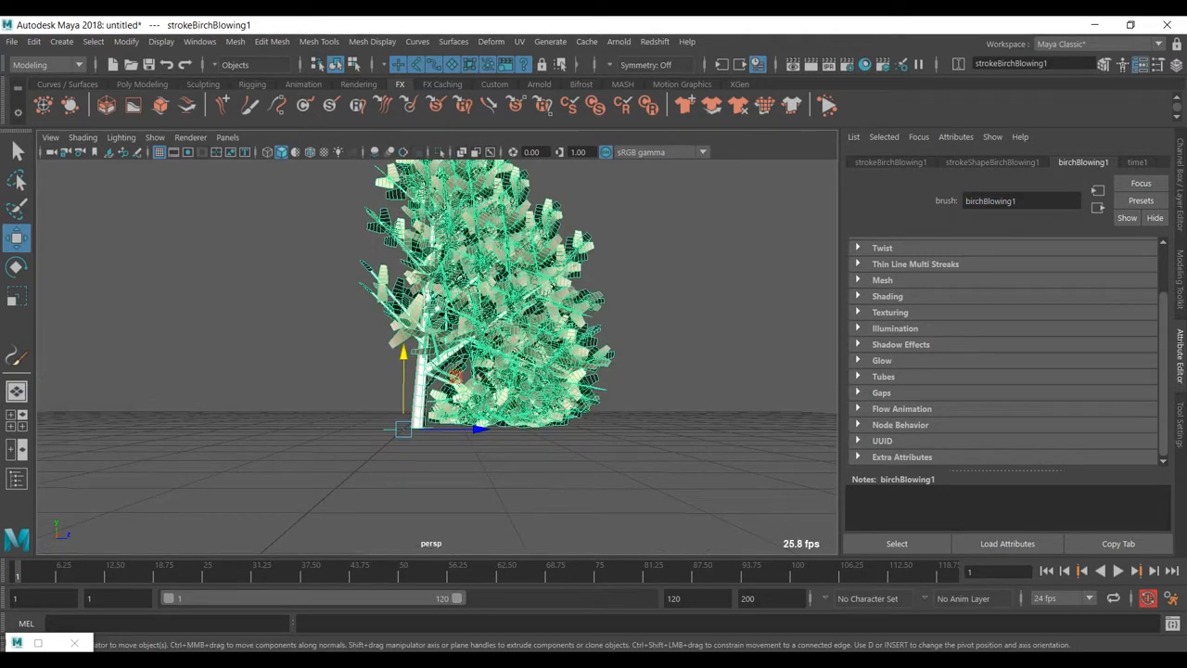
{"action": "left_click", "coordinate": [883, 376]}
{"action": "scroll", "coordinate": [883, 376], "scroll_direction": "down", "scroll_amount": 3}
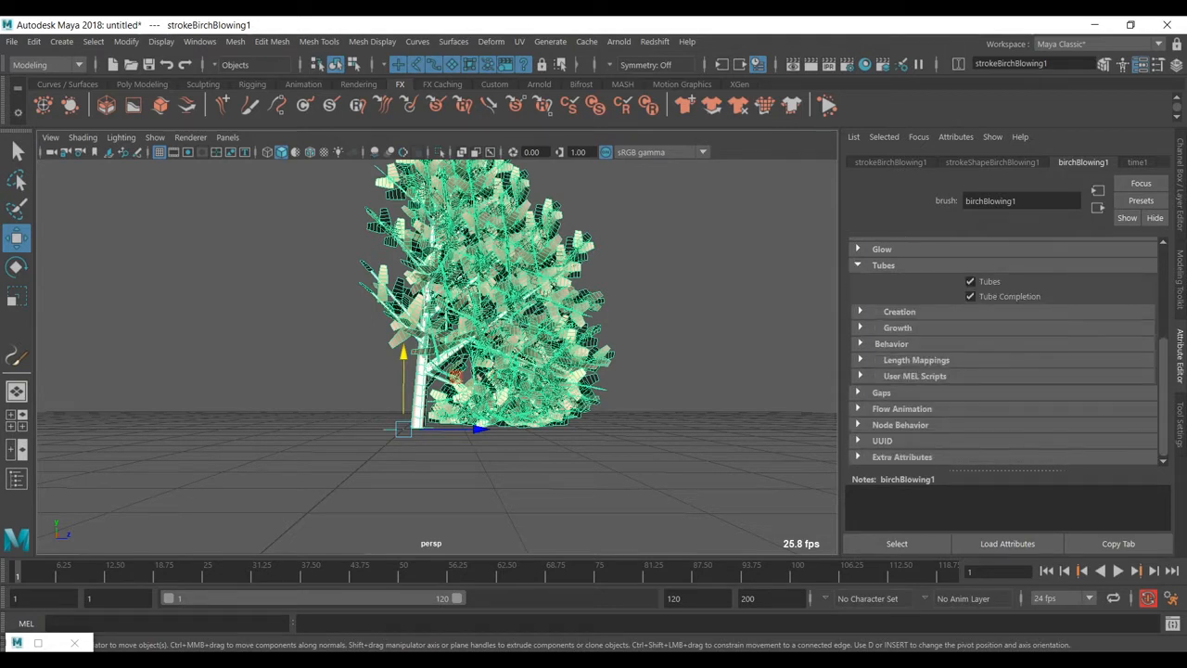
{"action": "left_click", "coordinate": [895, 328]}
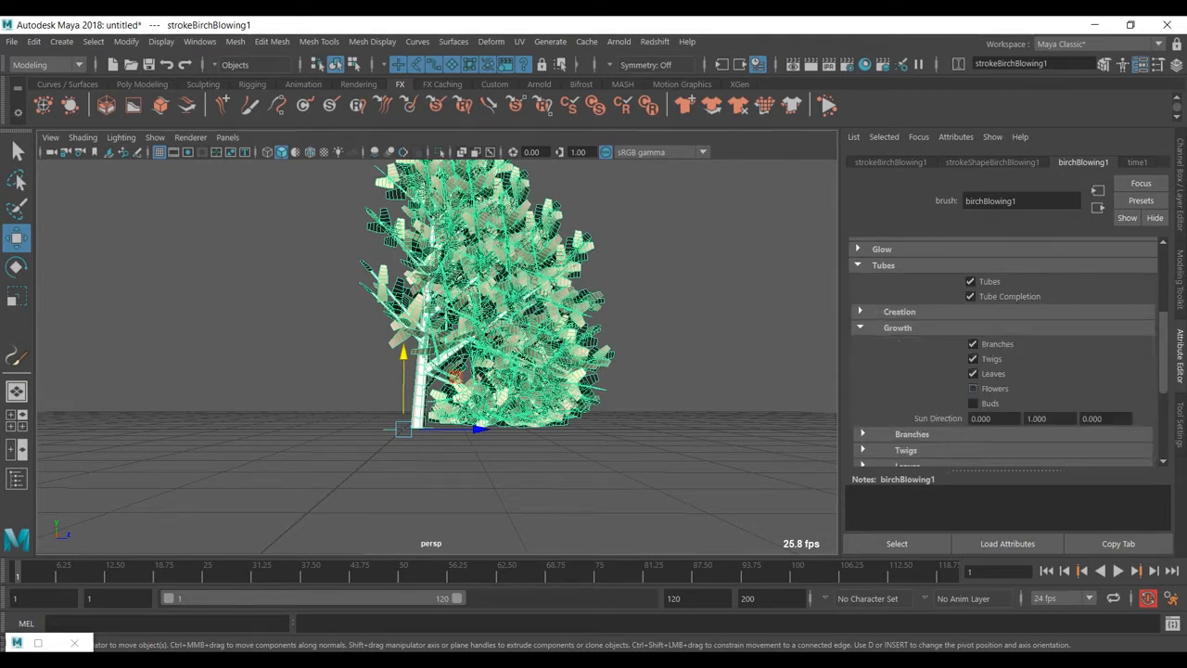
{"action": "left_click", "coordinate": [973, 373]}
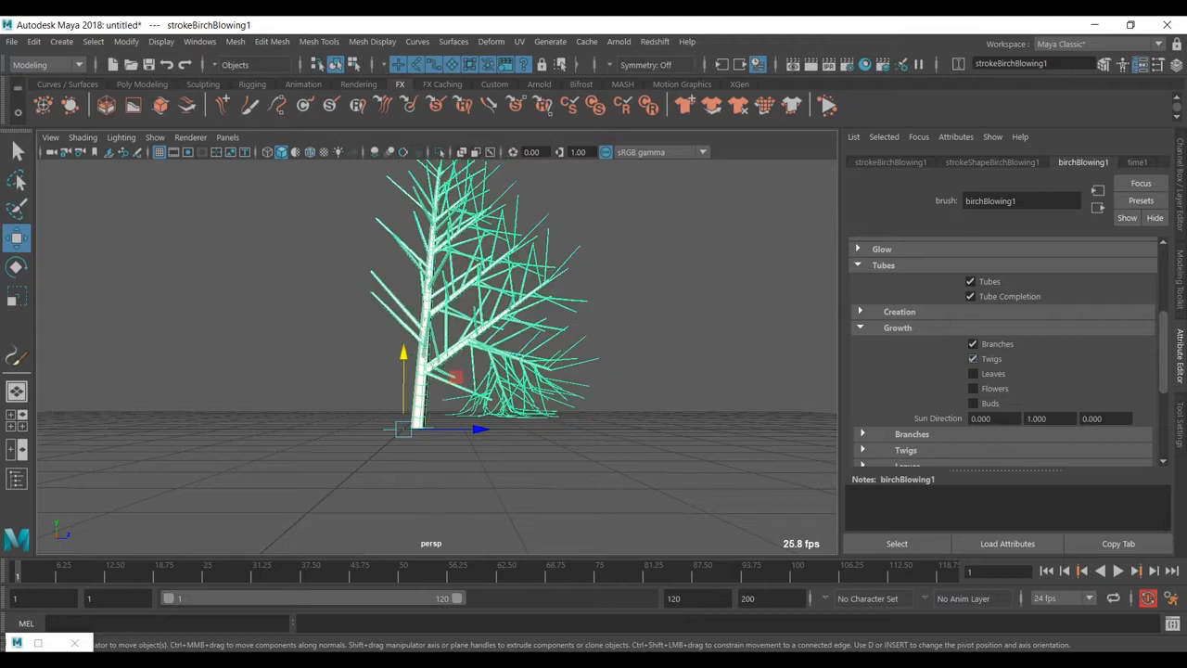
{"action": "left_click", "coordinate": [973, 358]}
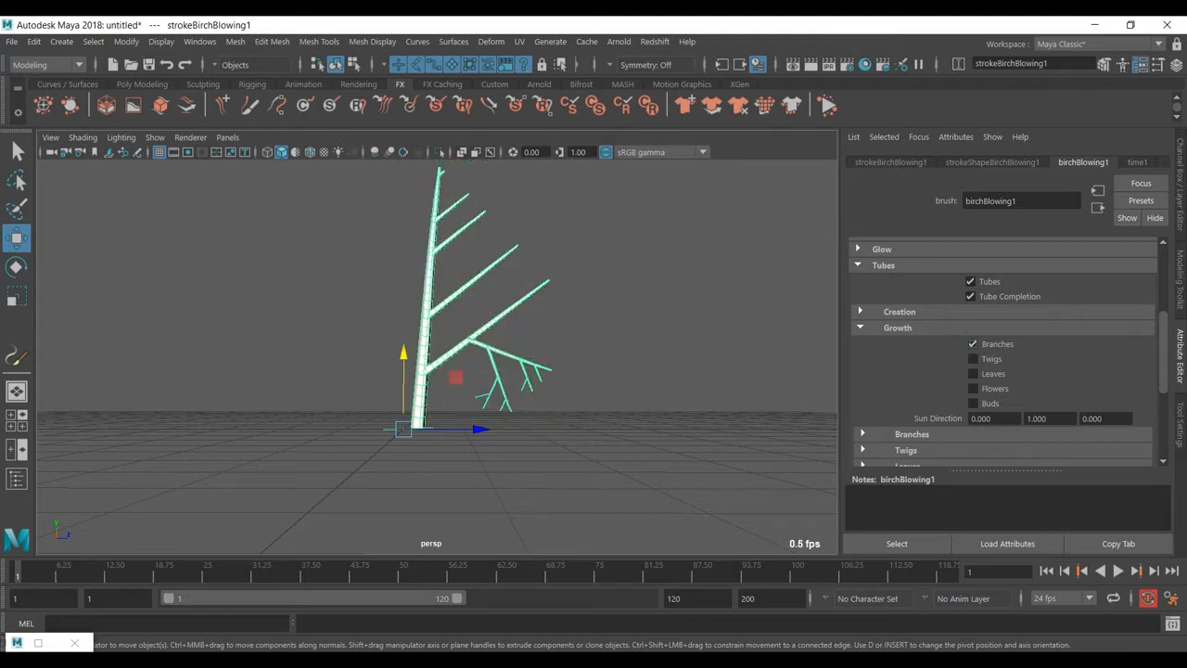
{"action": "left_click", "coordinate": [860, 327]}
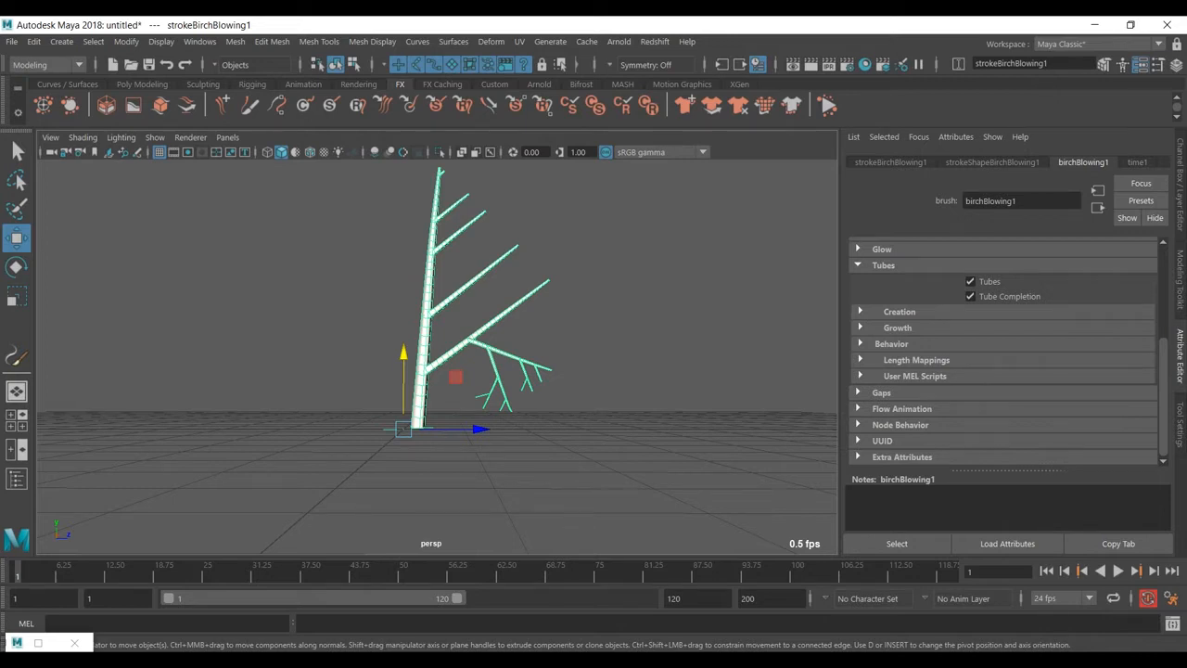
Examine the bare tree from another angle and open the tubes' Creation settings at the elevation and azimuth values.
{"action": "scroll", "coordinate": [437, 357], "scroll_direction": "up", "scroll_amount": 2}
{"action": "mouse_move", "coordinate": [519, 324]}
{"action": "left_mouse_down", "text": "alt"}
{"action": "mouse_move", "coordinate": [417, 463]}
{"action": "mouse_move", "coordinate": [408, 389]}
{"action": "mouse_move", "coordinate": [528, 441]}
{"action": "mouse_move", "coordinate": [594, 348]}
{"action": "mouse_move", "coordinate": [588, 310]}
{"action": "left_mouse_up", "text": "alt"}
{"action": "scroll", "coordinate": [436, 357], "scroll_direction": "down", "scroll_amount": 3}
{"action": "middle_click_drag", "start_coordinate": [437, 357], "coordinate": [446, 393], "text": "alt"}
{"action": "left_click_drag", "start_coordinate": [446, 393], "coordinate": [375, 370], "text": "alt"}
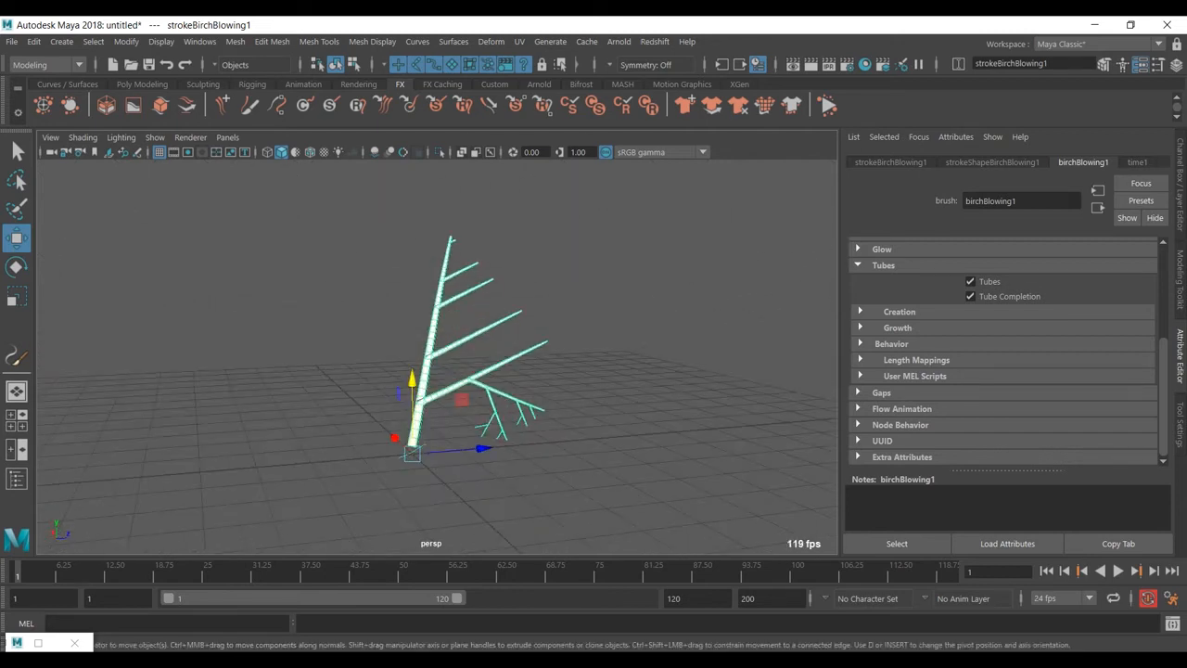
{"action": "scroll", "coordinate": [1008, 351], "scroll_direction": "up", "scroll_amount": 2}
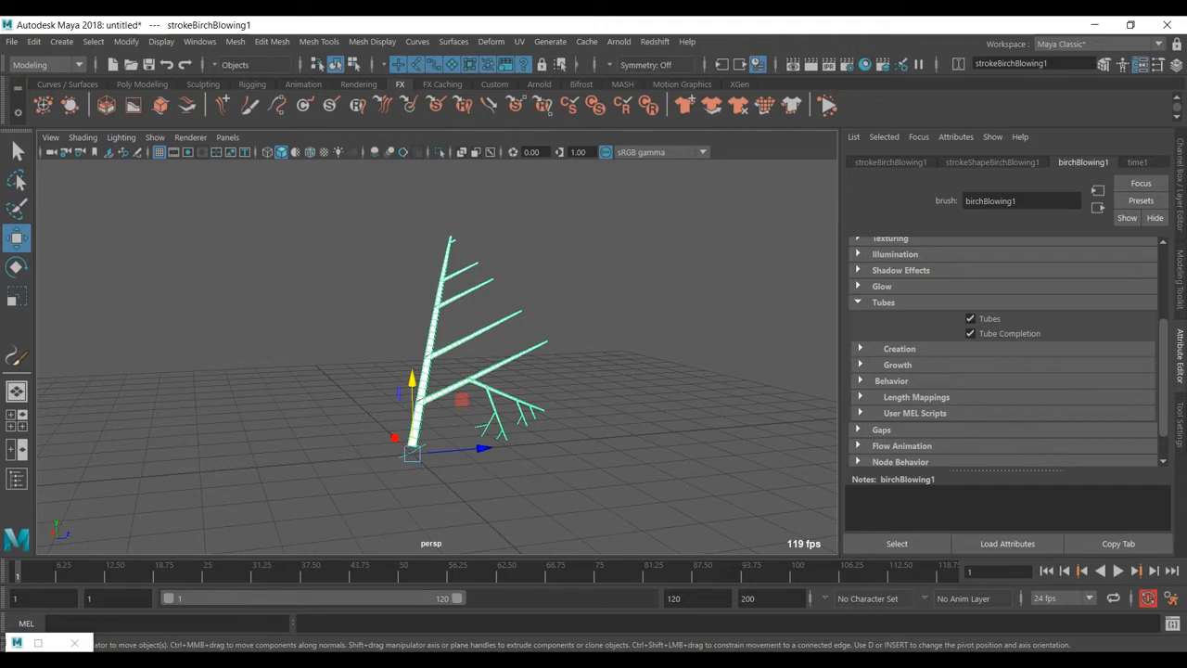
{"action": "left_click", "coordinate": [898, 349]}
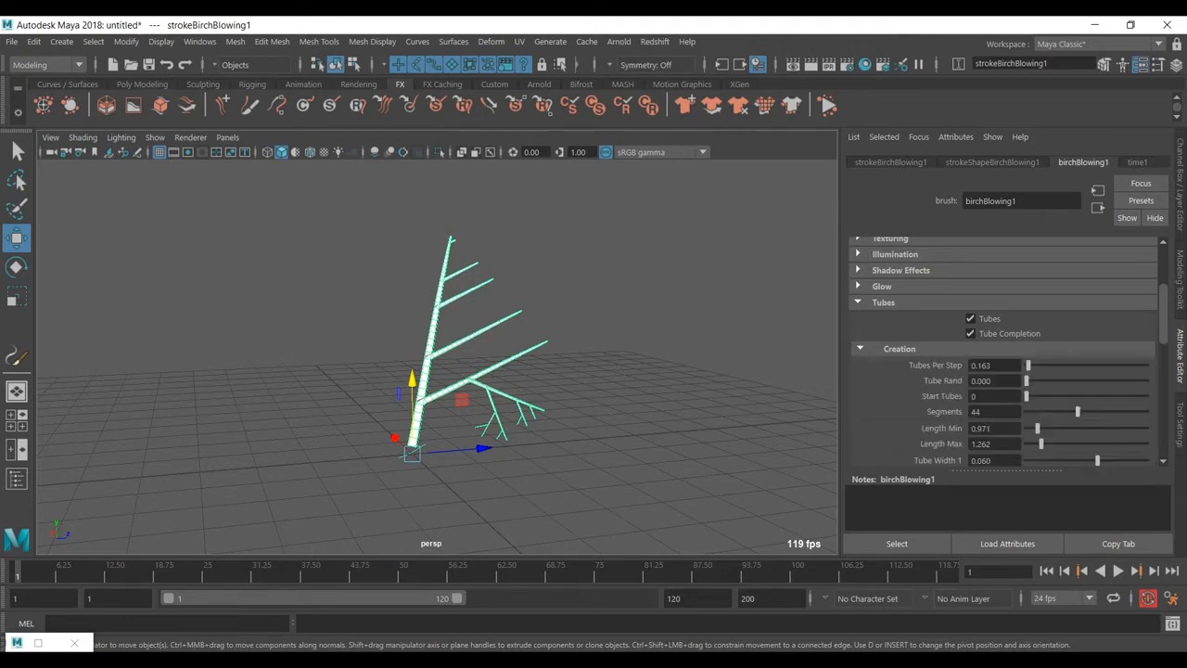
{"action": "scroll", "coordinate": [1003, 351], "scroll_direction": "down", "scroll_amount": 6}
{"action": "scroll", "coordinate": [1003, 351], "scroll_direction": "down", "scroll_amount": 2}
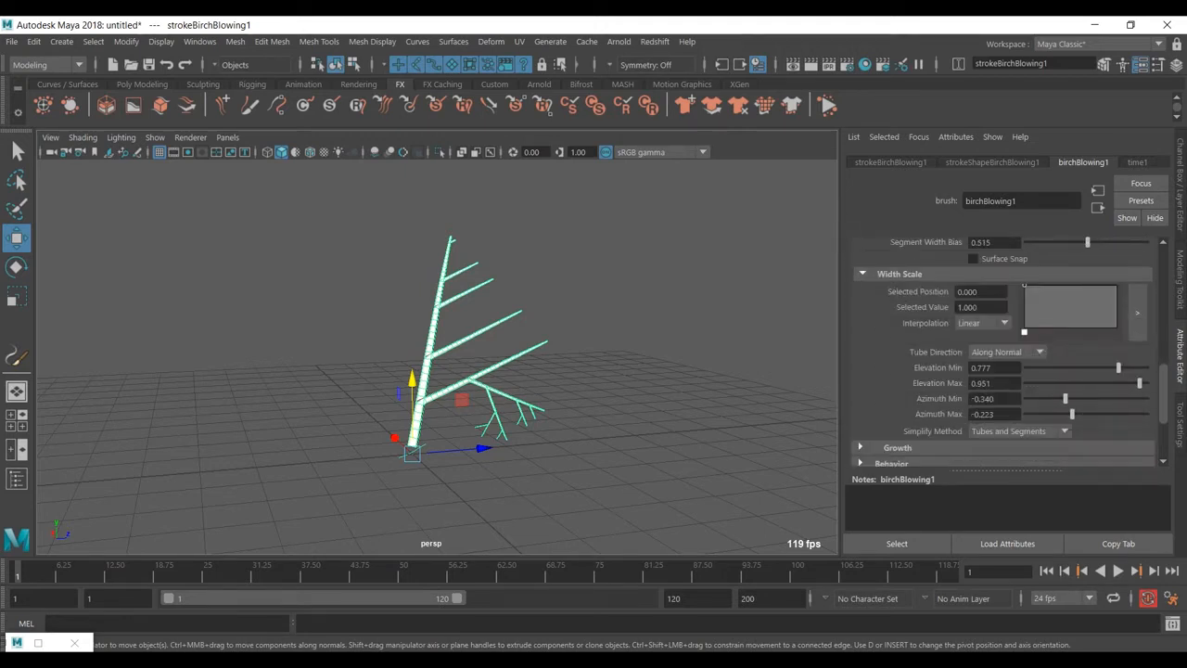
Try a leaning trunk with Elevation Min 0.456, Elevation Max 0.642 and Azimuth Min at -0.793 and -0.254.
{"action": "mouse_move", "coordinate": [1118, 367]}
{"action": "left_mouse_down"}
{"action": "mouse_move", "coordinate": [1031, 367]}
{"action": "mouse_move", "coordinate": [1080, 368]}
{"action": "mouse_move", "coordinate": [1103, 383]}
{"action": "mouse_move", "coordinate": [1071, 399]}
{"action": "mouse_move", "coordinate": [1127, 398]}
{"action": "mouse_move", "coordinate": [1039, 399]}
{"action": "left_mouse_up"}
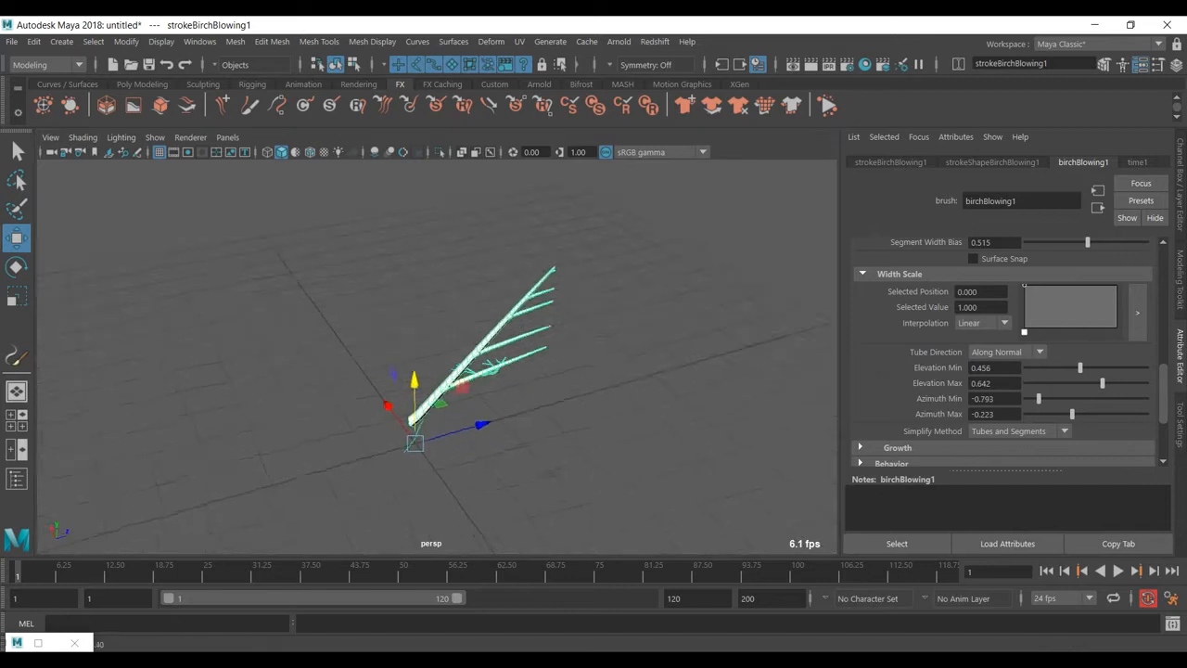
{"action": "left_click_drag", "start_coordinate": [519, 371], "coordinate": [527, 434], "text": "alt"}
{"action": "mouse_move", "coordinate": [1039, 398]}
{"action": "left_mouse_down"}
{"action": "mouse_move", "coordinate": [1107, 399]}
{"action": "mouse_move", "coordinate": [1070, 399]}
{"action": "left_mouse_up"}
Set the tubes' Azimuth Min and Azimuth Max to 0.
{"action": "double_click", "coordinate": [983, 398]}
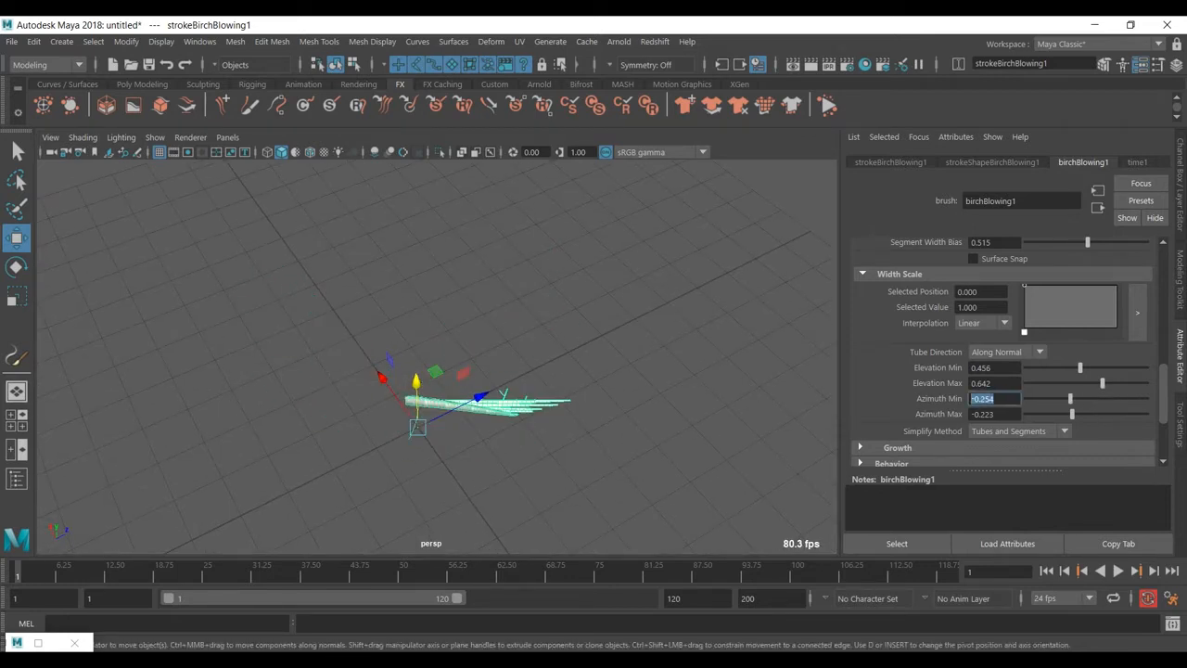
{"action": "type", "text": "0"}
{"action": "key", "text": "Return"}
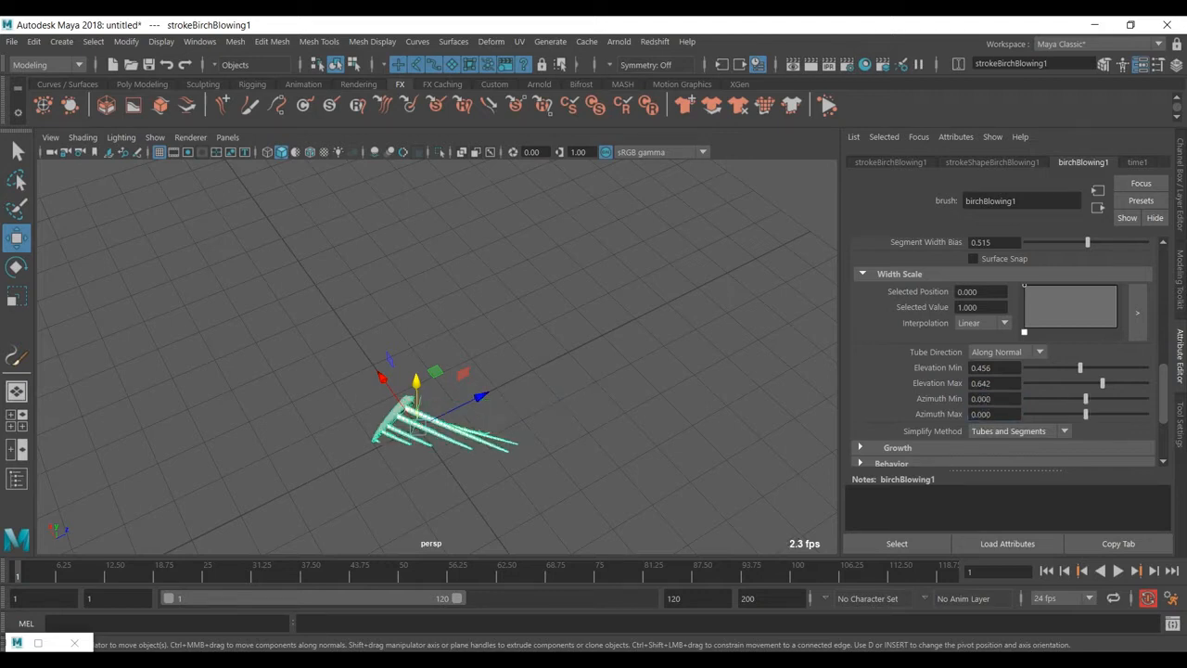
Set the tubes' Elevation Min and Elevation Max to 1 and check the trunk's direction from the side.
{"action": "mouse_move", "coordinate": [1080, 368]}
{"action": "left_mouse_down"}
{"action": "mouse_move", "coordinate": [1146, 368]}
{"action": "mouse_move", "coordinate": [1146, 383]}
{"action": "left_mouse_up"}
{"action": "left_click_drag", "start_coordinate": [557, 371], "coordinate": [510, 264], "text": "alt"}
{"action": "middle_click_drag", "start_coordinate": [510, 265], "coordinate": [561, 245], "text": "alt"}
{"action": "left_click_drag", "start_coordinate": [556, 278], "coordinate": [570, 334], "text": "alt"}
{"action": "middle_click_drag", "start_coordinate": [571, 334], "coordinate": [585, 368], "text": "alt"}
{"action": "left_click_drag", "start_coordinate": [557, 352], "coordinate": [626, 313], "text": "alt"}
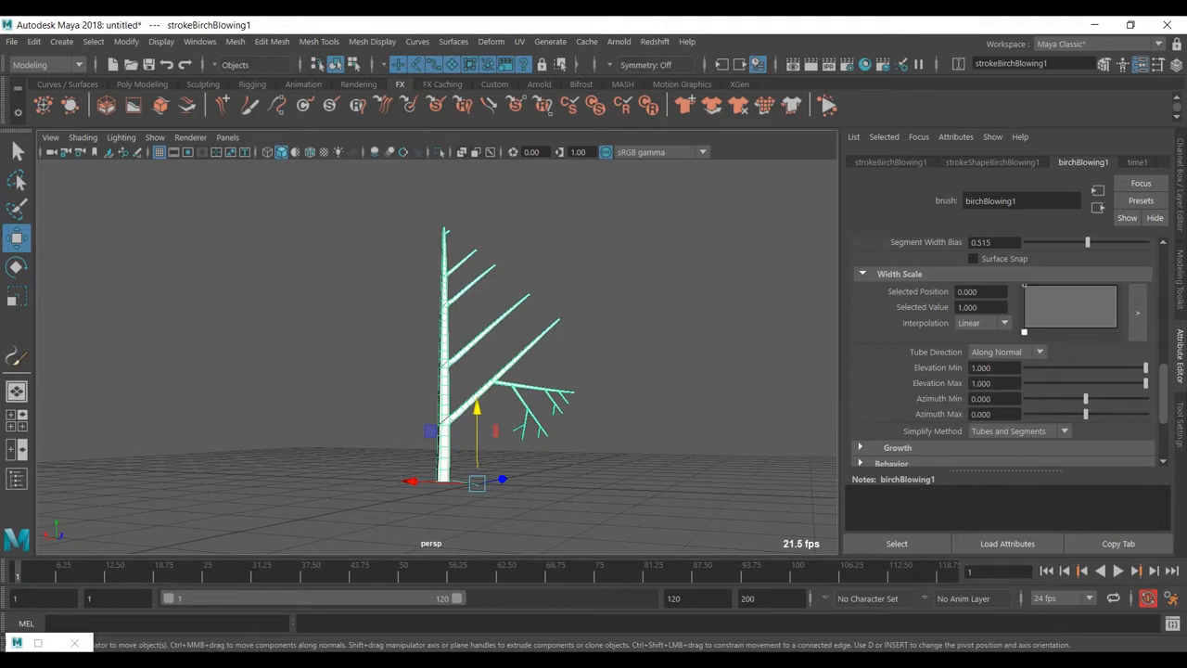
Review the brush's Mesh settings and the tubes' Creation settings, and inspect the trunk and branches up close.
{"action": "scroll", "coordinate": [1006, 352], "scroll_direction": "up", "scroll_amount": 5}
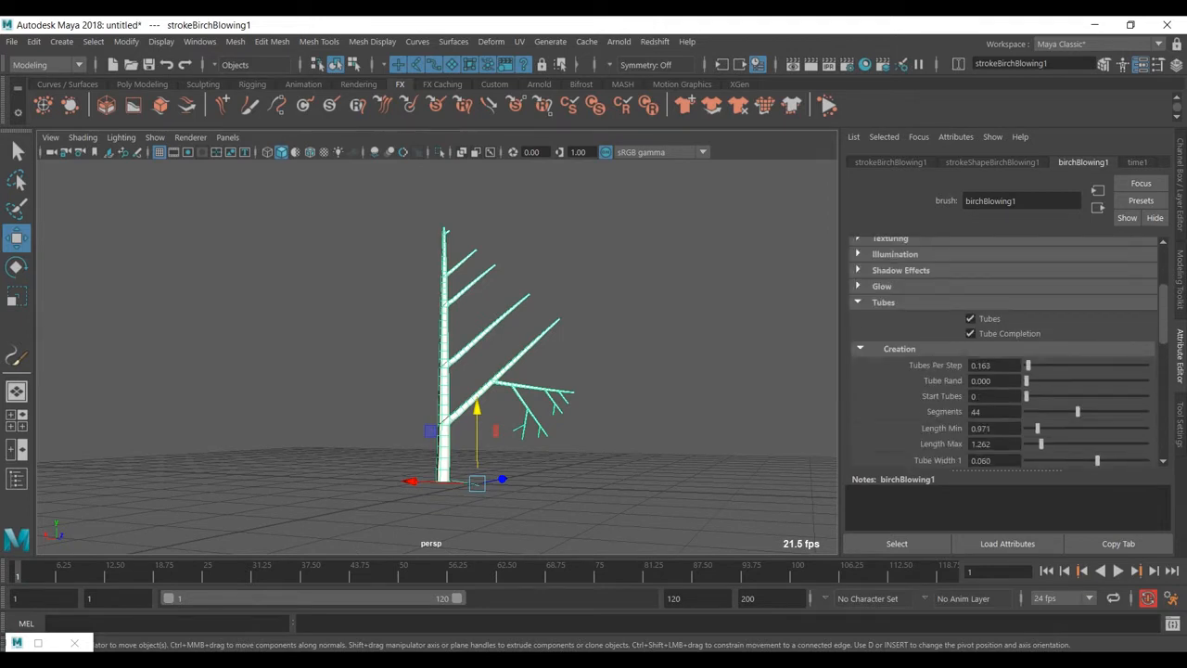
{"action": "scroll", "coordinate": [1007, 352], "scroll_direction": "down", "scroll_amount": 1}
{"action": "scroll", "coordinate": [1006, 353], "scroll_direction": "up", "scroll_amount": 5}
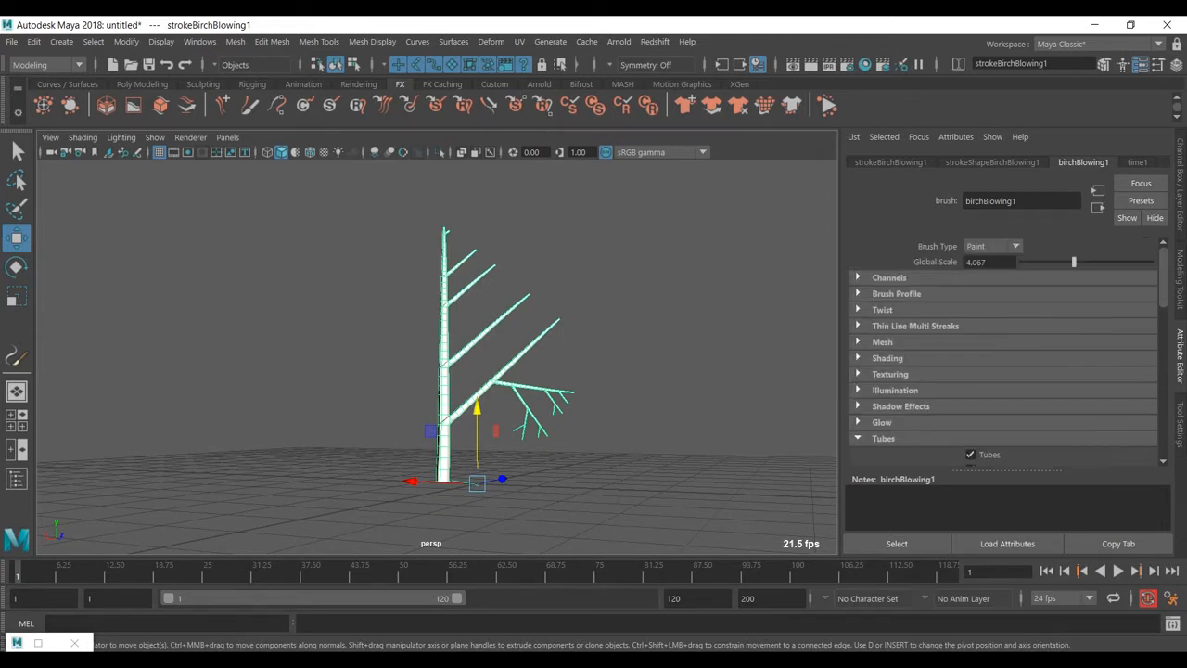
{"action": "left_click", "coordinate": [882, 342]}
{"action": "scroll", "coordinate": [1006, 352], "scroll_direction": "down", "scroll_amount": 2}
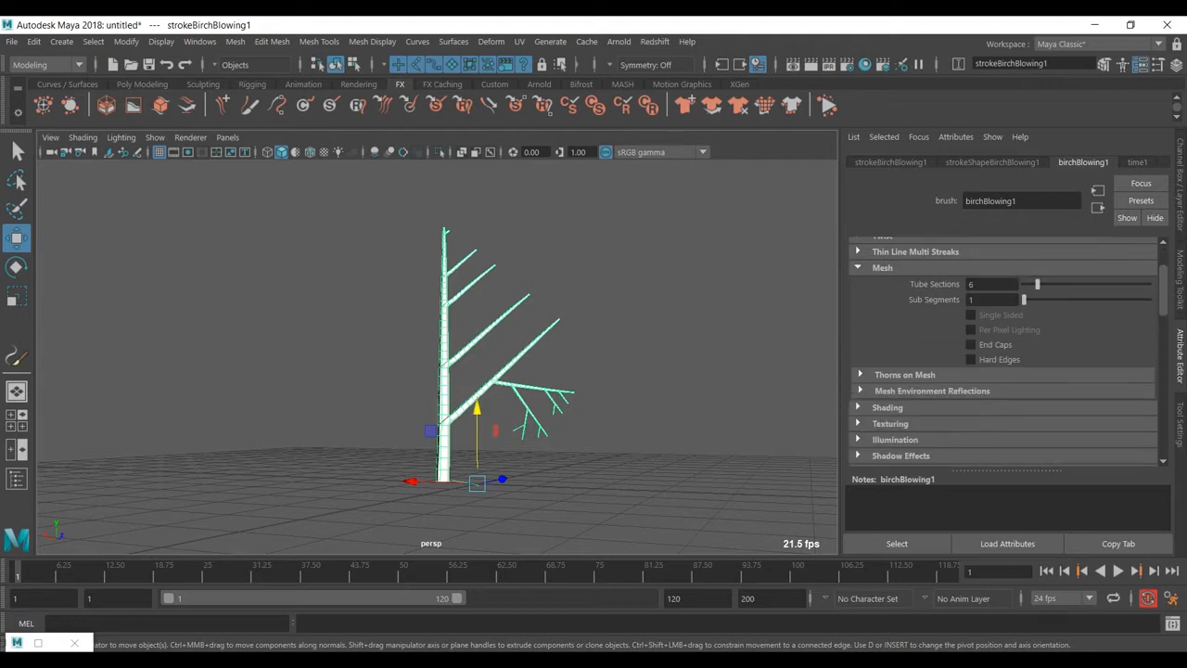
{"action": "scroll", "coordinate": [1006, 353], "scroll_direction": "down", "scroll_amount": 7}
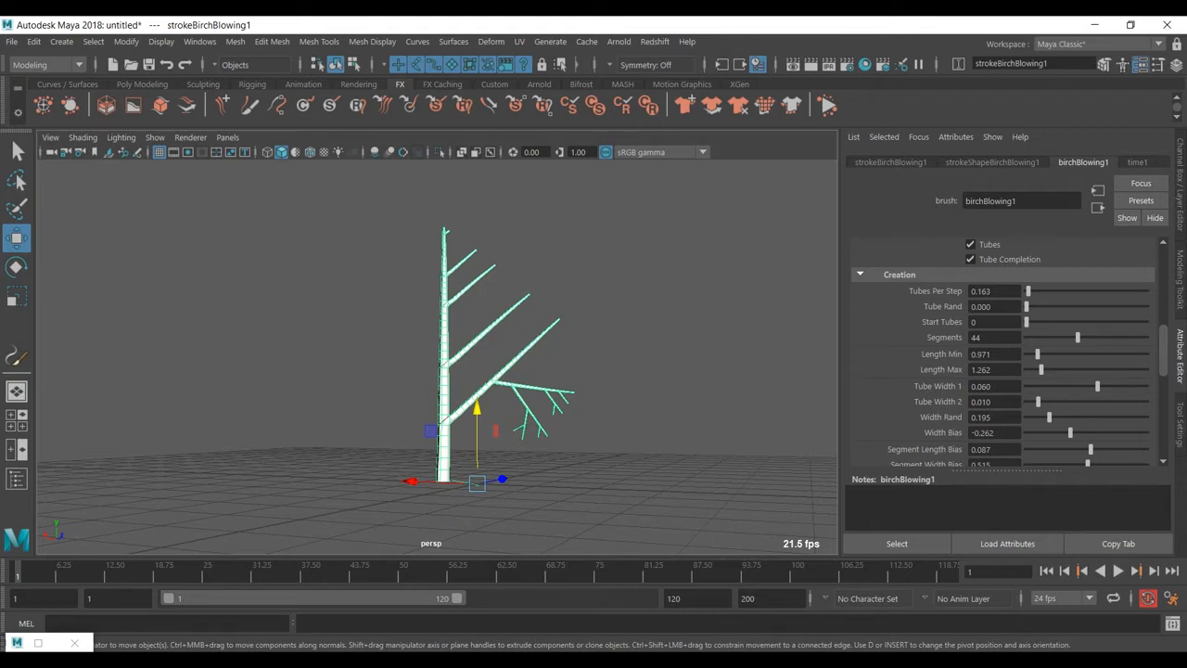
{"action": "scroll", "coordinate": [437, 357], "scroll_direction": "up", "scroll_amount": 5}
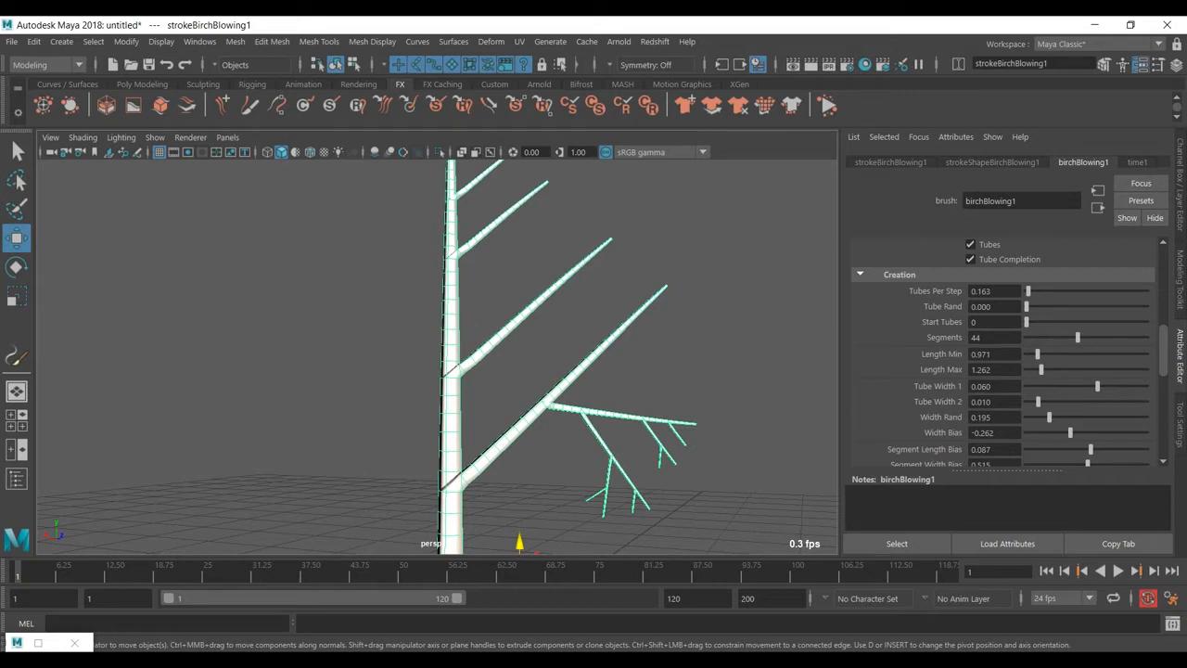
Try 10 Tube Sections in the brush's Mesh settings and set the value back to 6.
{"action": "scroll", "coordinate": [437, 357], "scroll_direction": "down", "scroll_amount": 3}
{"action": "middle_click_drag", "start_coordinate": [437, 357], "coordinate": [426, 289], "text": "alt"}
{"action": "left_click_drag", "start_coordinate": [427, 315], "coordinate": [350, 343], "text": "alt"}
{"action": "scroll", "coordinate": [1001, 352], "scroll_direction": "up", "scroll_amount": 6}
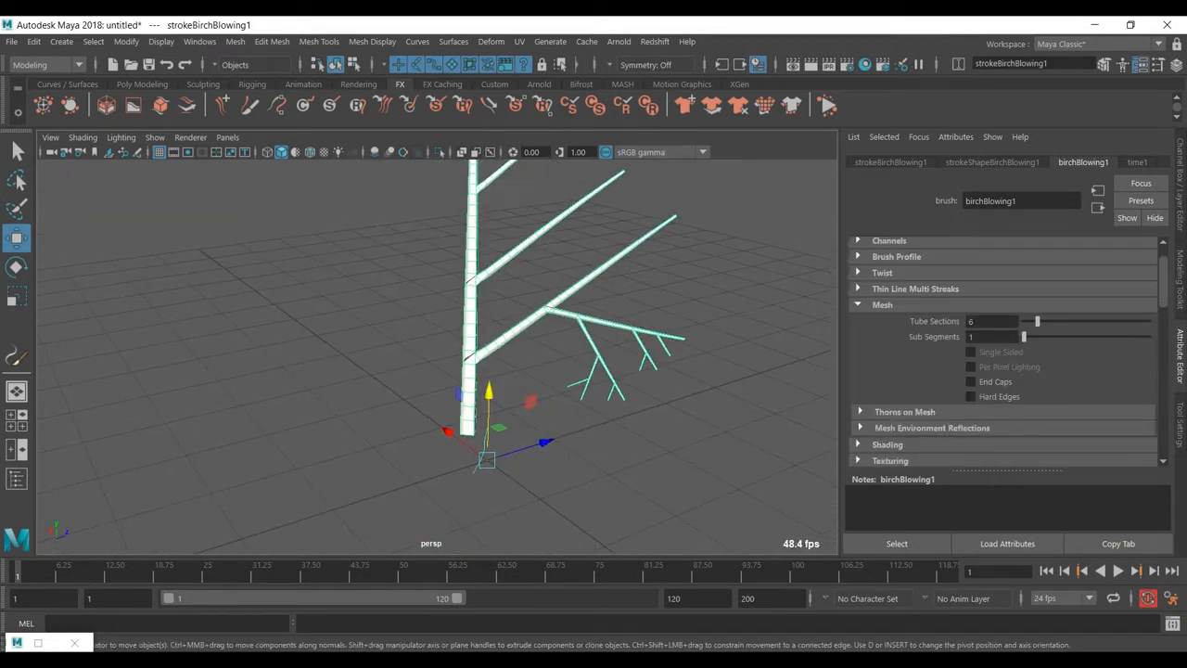
{"action": "scroll", "coordinate": [1001, 353], "scroll_direction": "up", "scroll_amount": 1}
{"action": "left_click_drag", "start_coordinate": [1036, 358], "coordinate": [1056, 358]}
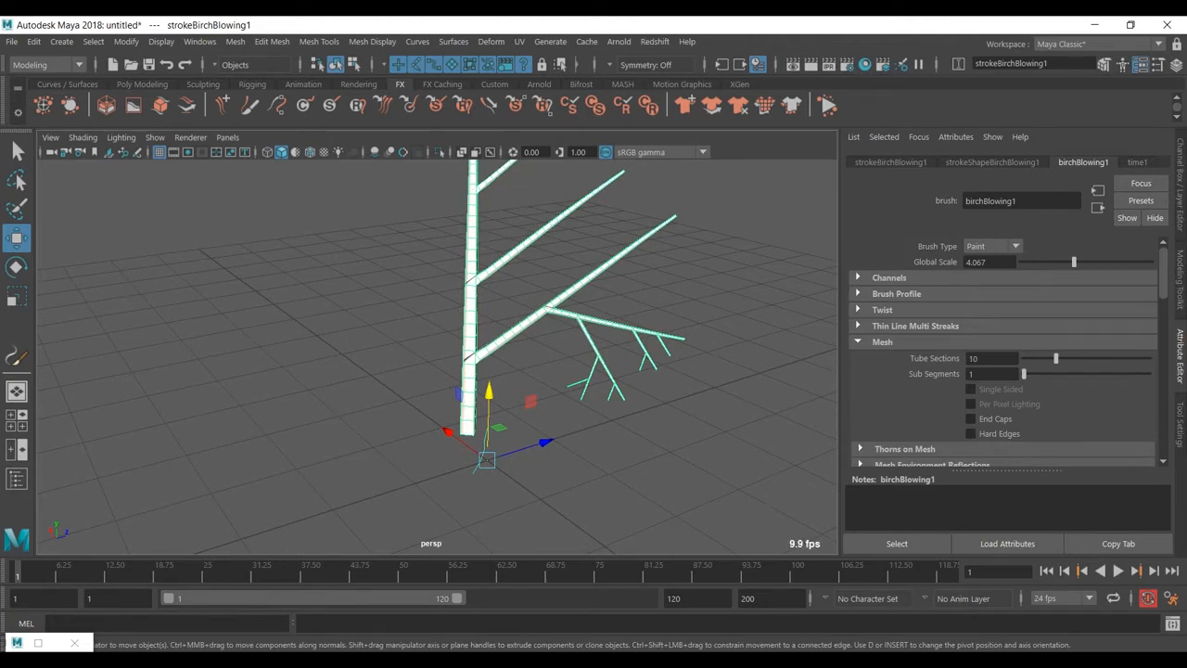
{"action": "double_click", "coordinate": [974, 358]}
{"action": "type", "text": "6"}
{"action": "key", "text": "Return"}
Set Tubes Per Step to 0.259 after trying 2.642, and try 8 Start Tubes before returning it to 0.
{"action": "scroll", "coordinate": [1001, 353], "scroll_direction": "down", "scroll_amount": 3}
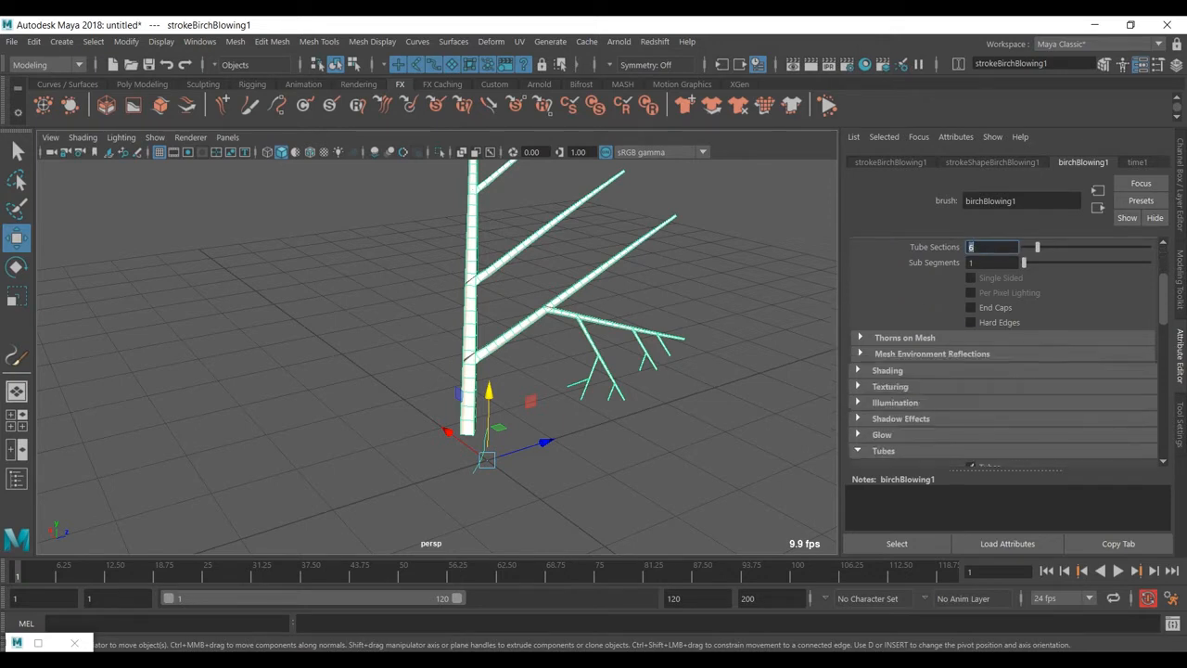
{"action": "scroll", "coordinate": [1001, 352], "scroll_direction": "down", "scroll_amount": 5}
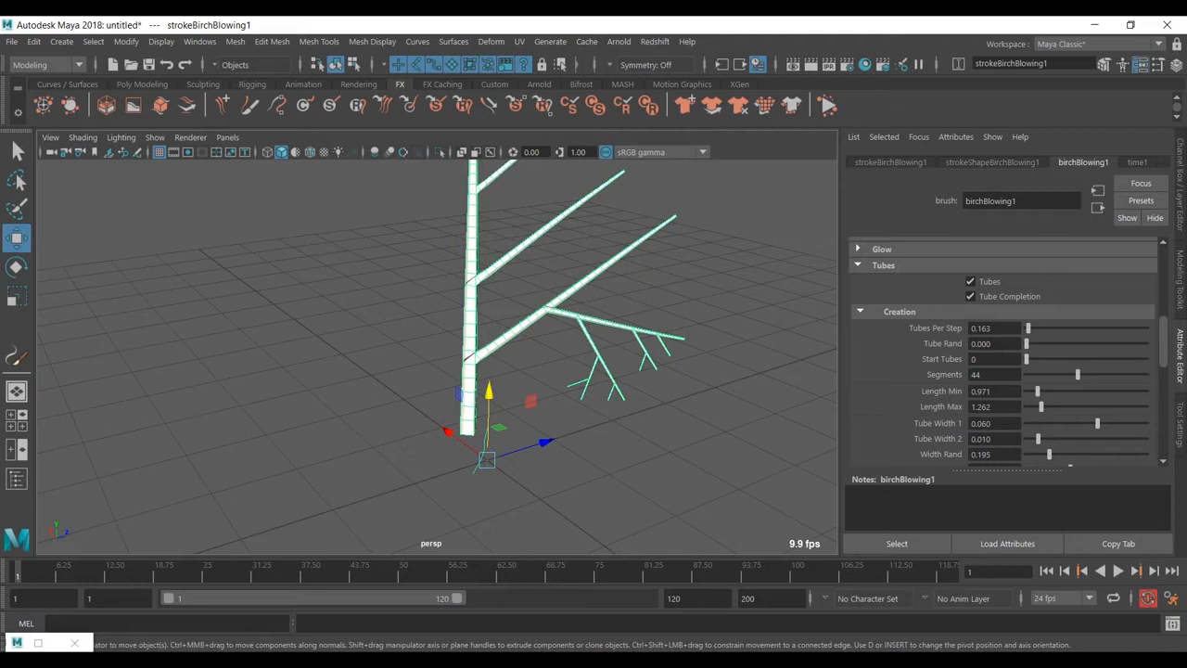
{"action": "left_click_drag", "start_coordinate": [1027, 328], "coordinate": [1029, 328]}
{"action": "left_click_drag", "start_coordinate": [1026, 344], "coordinate": [1058, 328]}
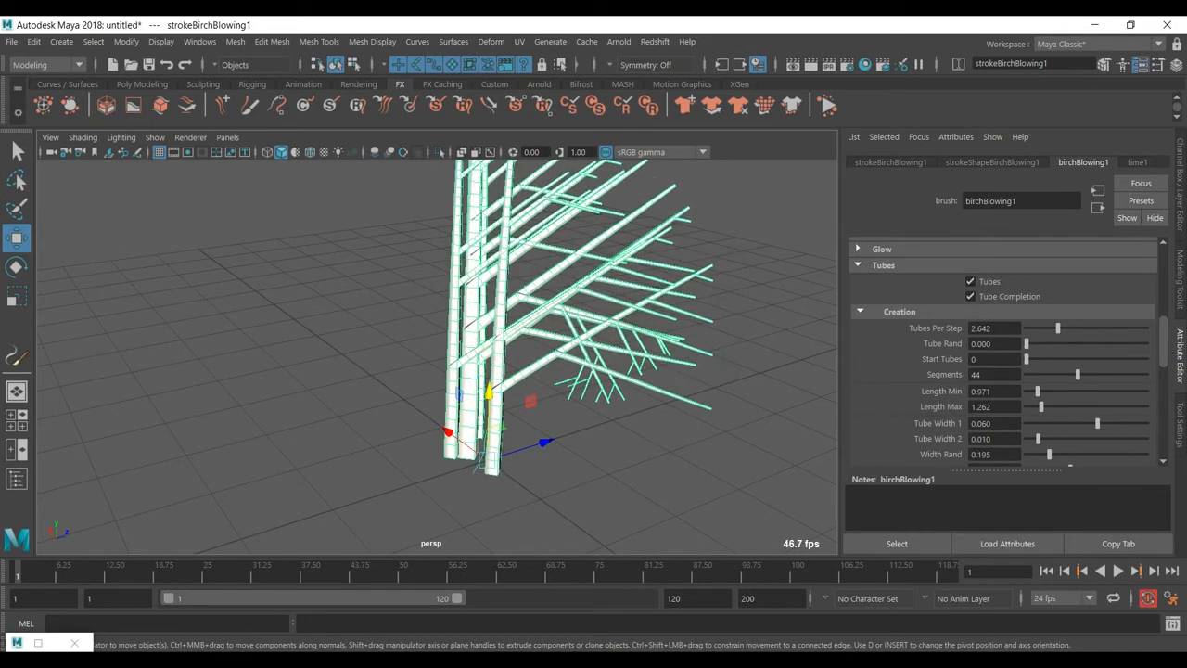
{"action": "left_click_drag", "start_coordinate": [1058, 328], "coordinate": [1030, 328]}
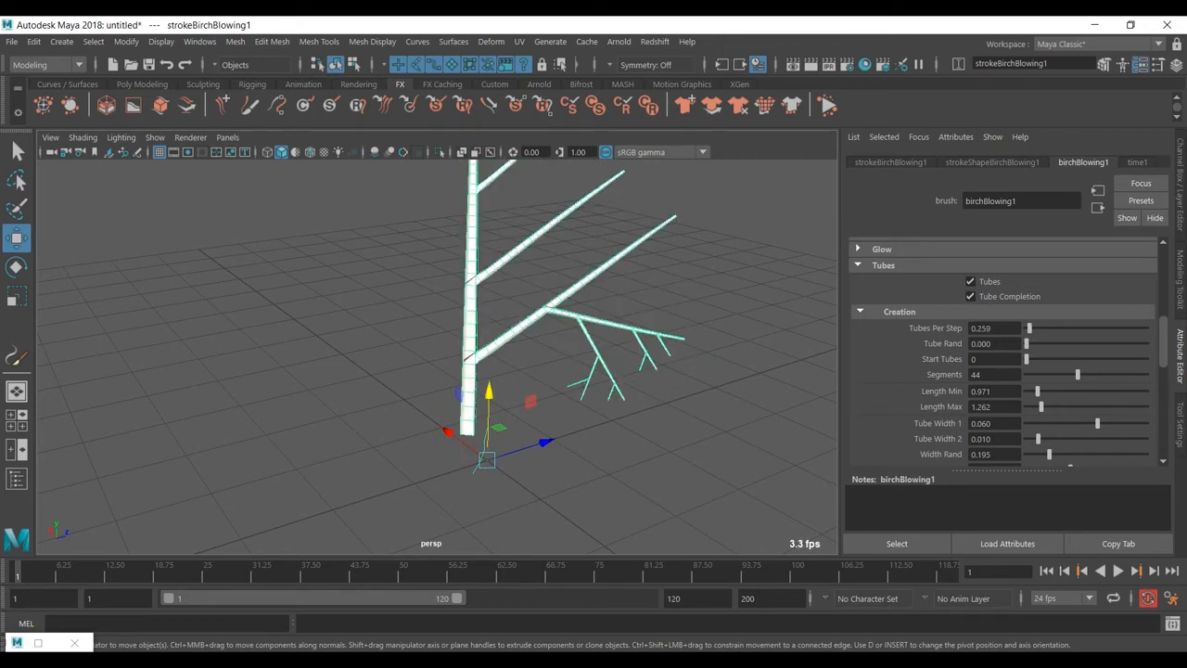
{"action": "left_click_drag", "start_coordinate": [1025, 359], "coordinate": [1036, 359]}
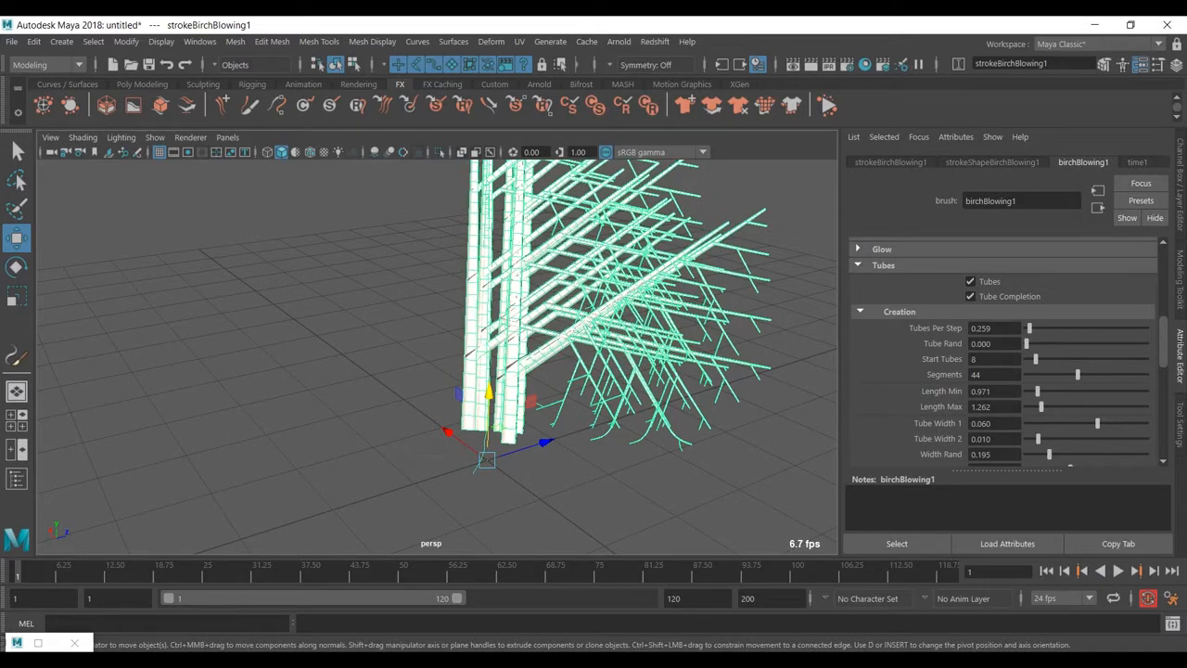
{"action": "left_click_drag", "start_coordinate": [1036, 359], "coordinate": [1025, 359]}
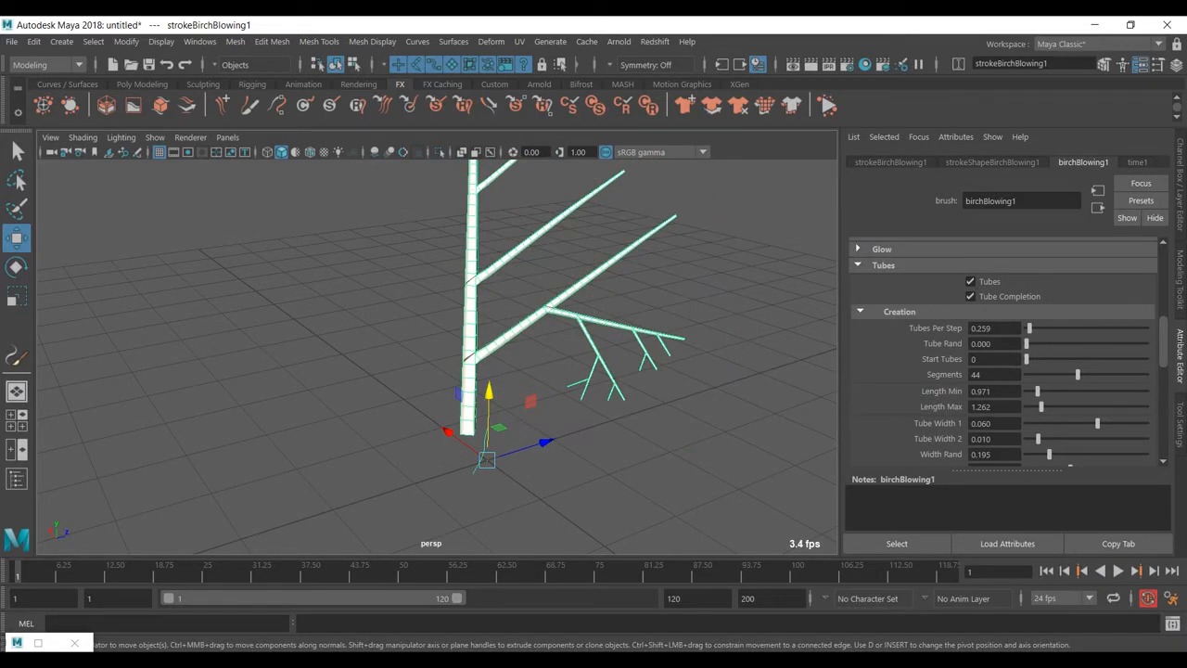
Display the tree in wireframe and set the tubes' Segments to 22, trying 1 and 21 first.
{"action": "scroll", "coordinate": [437, 357], "scroll_direction": "down", "scroll_amount": 3}
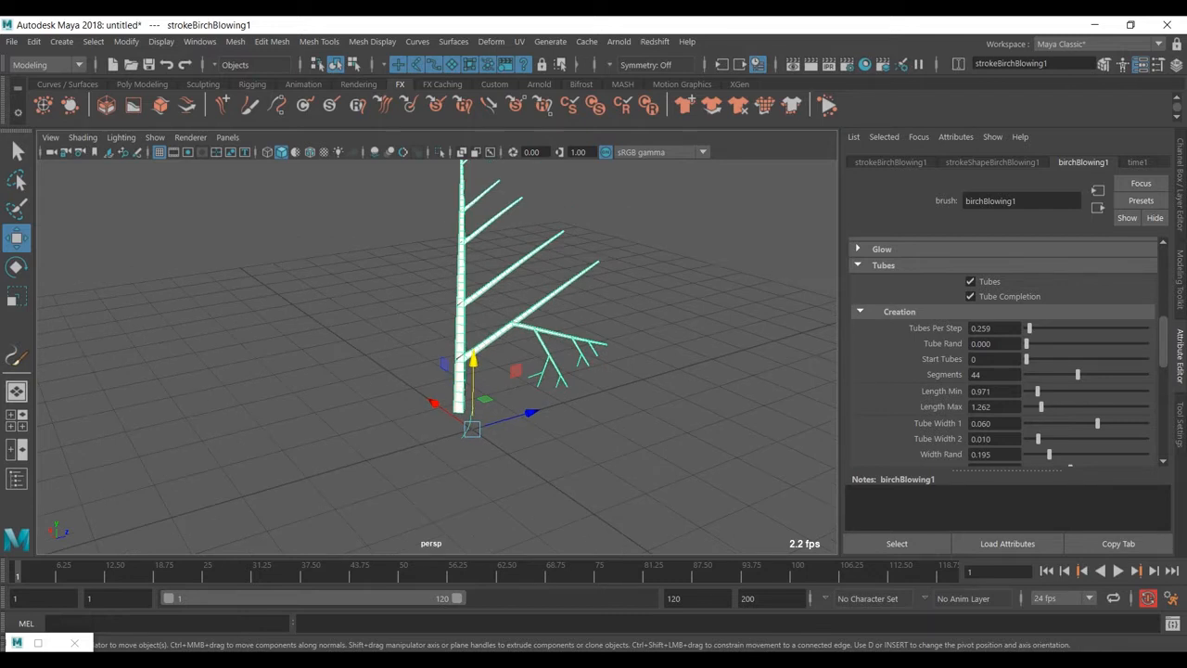
{"action": "left_click", "coordinate": [267, 152]}
{"action": "scroll", "coordinate": [437, 357], "scroll_direction": "up", "scroll_amount": 2}
{"action": "middle_click_drag", "start_coordinate": [473, 357], "coordinate": [440, 381], "text": "alt"}
{"action": "scroll", "coordinate": [436, 357], "scroll_direction": "up", "scroll_amount": 2}
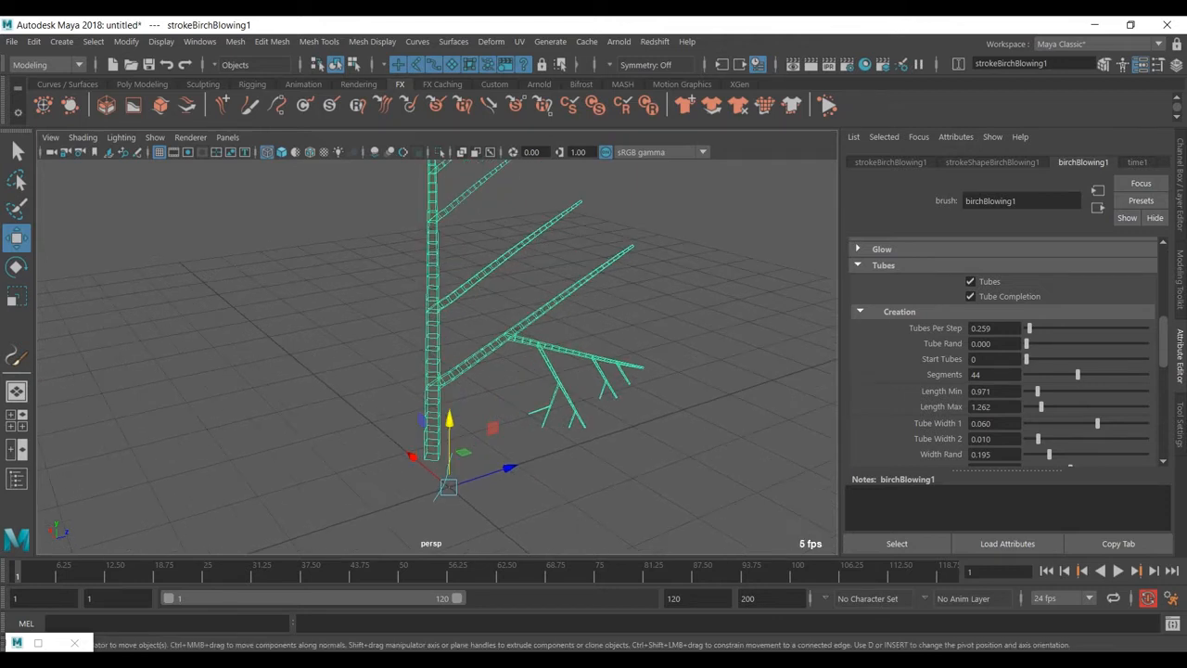
{"action": "left_click_drag", "start_coordinate": [1078, 374], "coordinate": [1027, 375]}
{"action": "scroll", "coordinate": [433, 357], "scroll_direction": "down", "scroll_amount": 2}
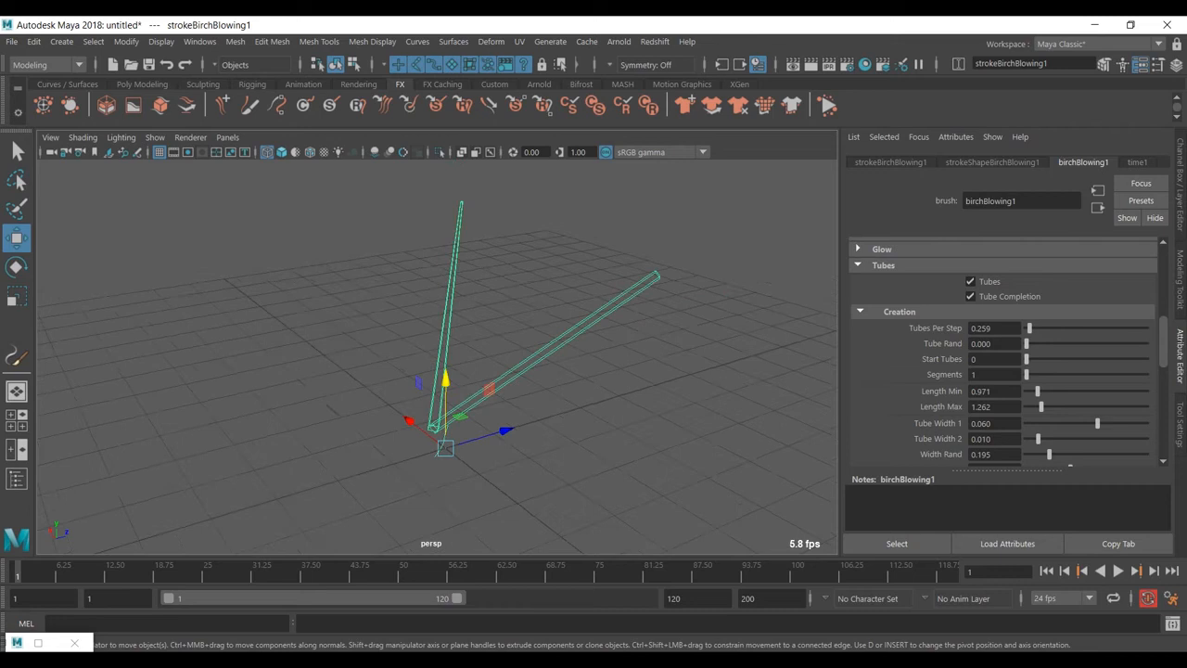
{"action": "left_click_drag", "start_coordinate": [1026, 374], "coordinate": [1049, 375]}
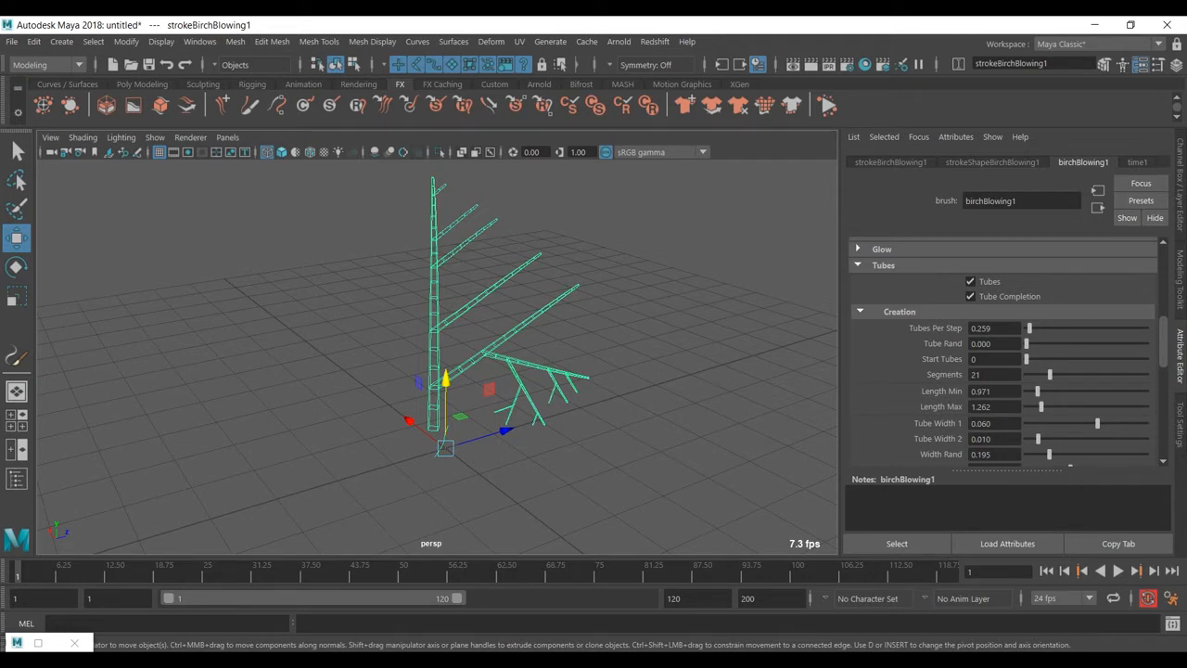
{"action": "scroll", "coordinate": [433, 357], "scroll_direction": "up", "scroll_amount": 3}
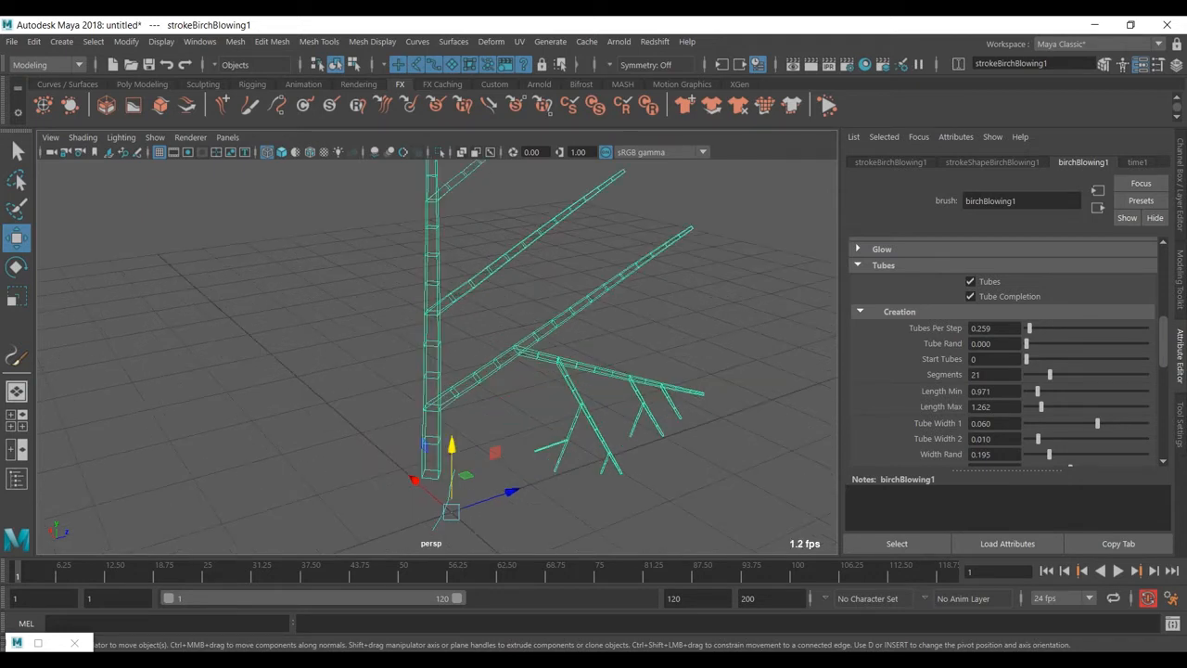
{"action": "left_click_drag", "start_coordinate": [1049, 375], "coordinate": [1051, 375]}
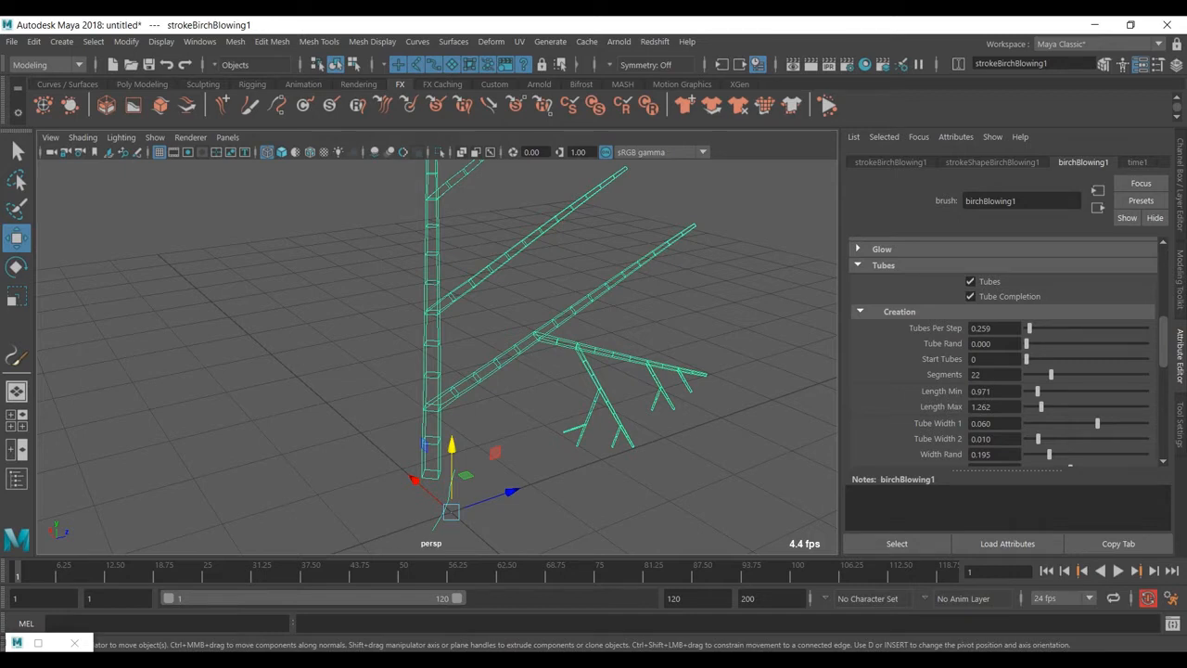
Shorten the tubes by setting Length Min to 0.933 and Length Max to 1.088.
{"action": "scroll", "coordinate": [436, 357], "scroll_direction": "down", "scroll_amount": 3}
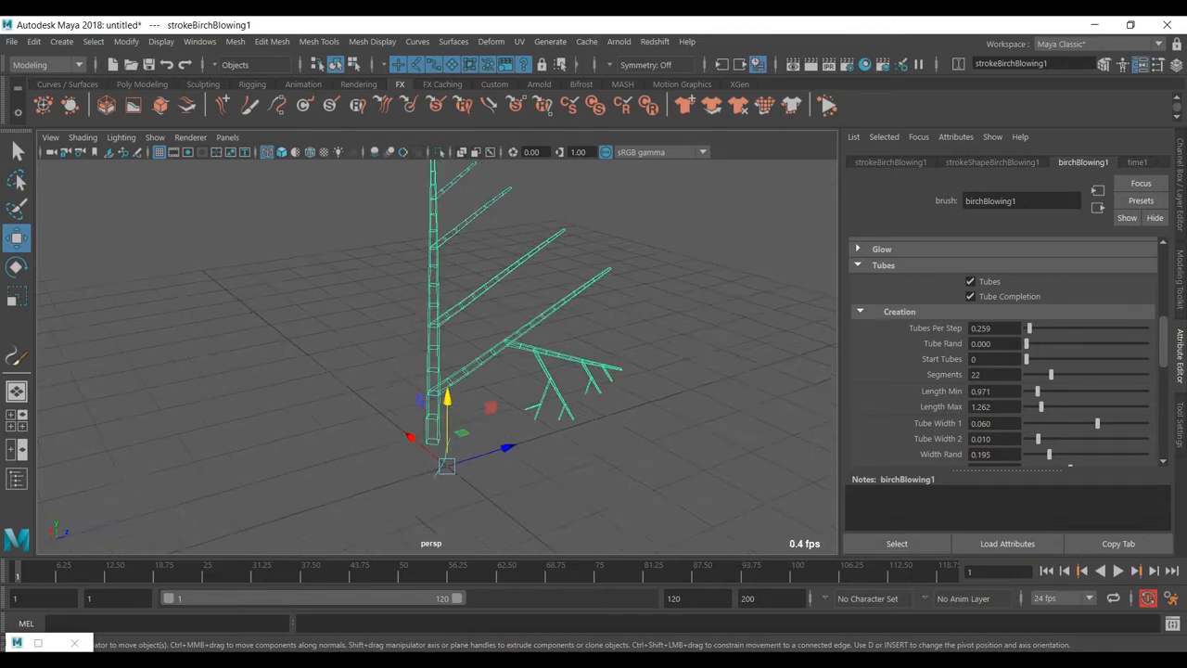
{"action": "mouse_move", "coordinate": [1038, 391]}
{"action": "left_mouse_down"}
{"action": "mouse_move", "coordinate": [1049, 392]}
{"action": "mouse_move", "coordinate": [1036, 391]}
{"action": "left_mouse_up"}
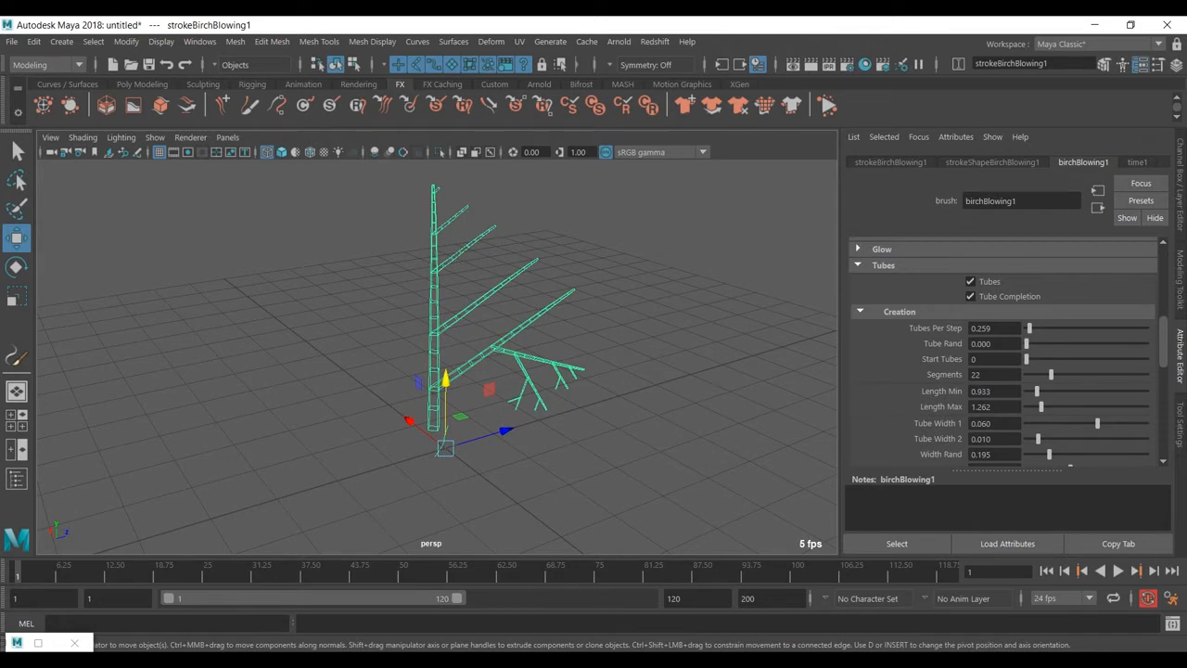
{"action": "mouse_move", "coordinate": [1041, 407]}
{"action": "left_mouse_down"}
{"action": "mouse_move", "coordinate": [1067, 407]}
{"action": "mouse_move", "coordinate": [1041, 407]}
{"action": "left_mouse_up"}
{"action": "scroll", "coordinate": [436, 357], "scroll_direction": "down", "scroll_amount": 4}
{"action": "scroll", "coordinate": [437, 348], "scroll_direction": "up", "scroll_amount": 4}
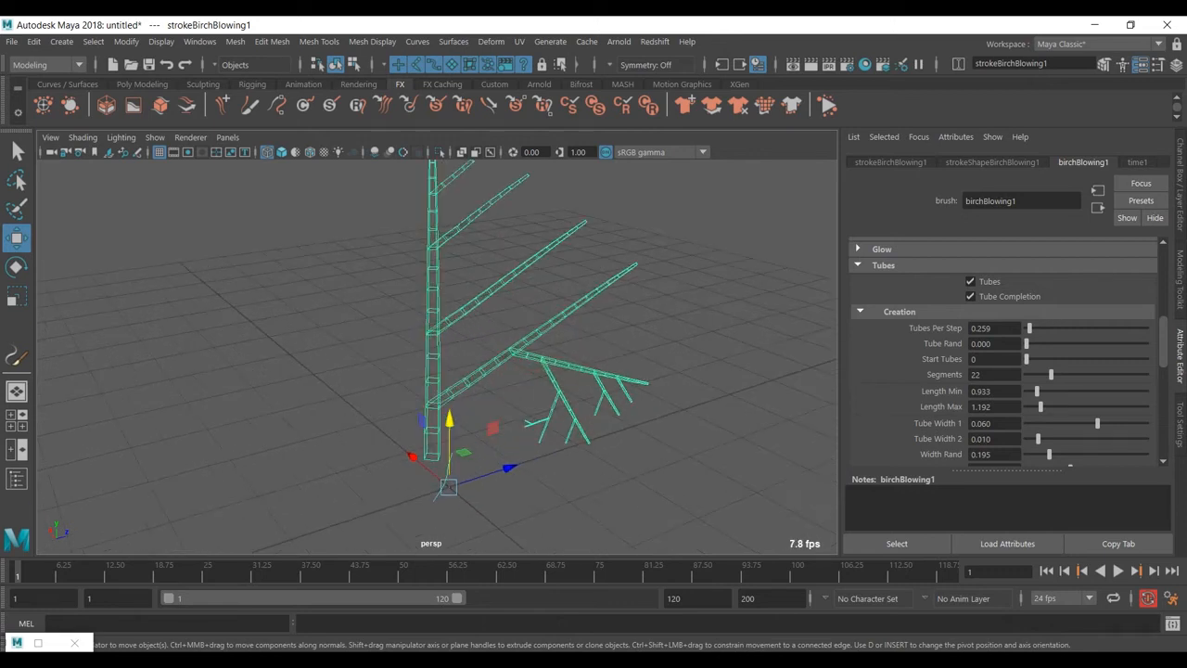
{"action": "left_click_drag", "start_coordinate": [1041, 407], "coordinate": [1038, 407]}
{"action": "scroll", "coordinate": [437, 347], "scroll_direction": "down", "scroll_amount": 2}
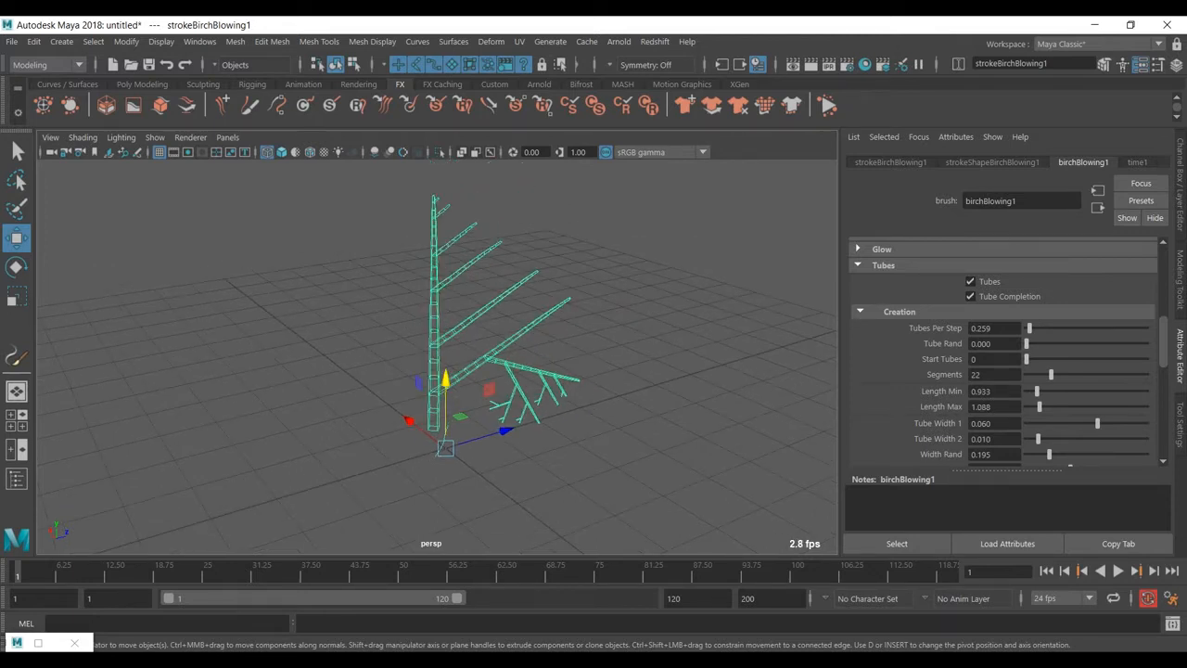
Set Tube Width 1 and Tube Width 2 to 0.100 and return the viewport to shaded display.
{"action": "scroll", "coordinate": [440, 352], "scroll_direction": "up", "scroll_amount": 2}
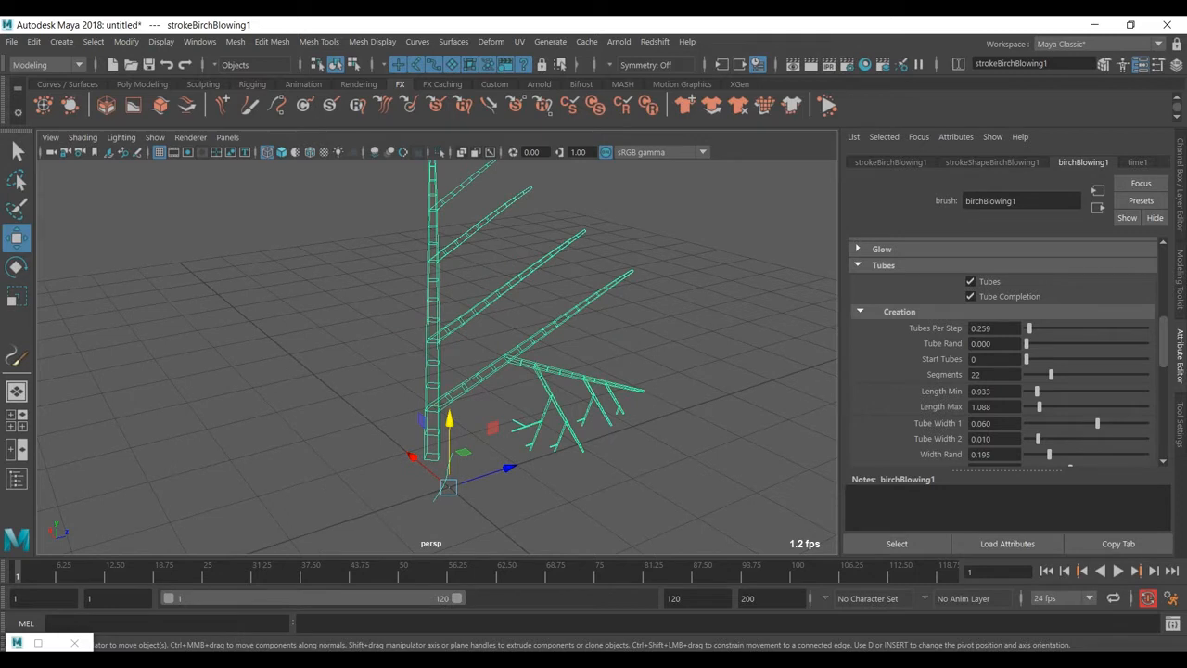
{"action": "left_click_drag", "start_coordinate": [1097, 423], "coordinate": [1146, 423]}
{"action": "scroll", "coordinate": [440, 353], "scroll_direction": "down", "scroll_amount": 2}
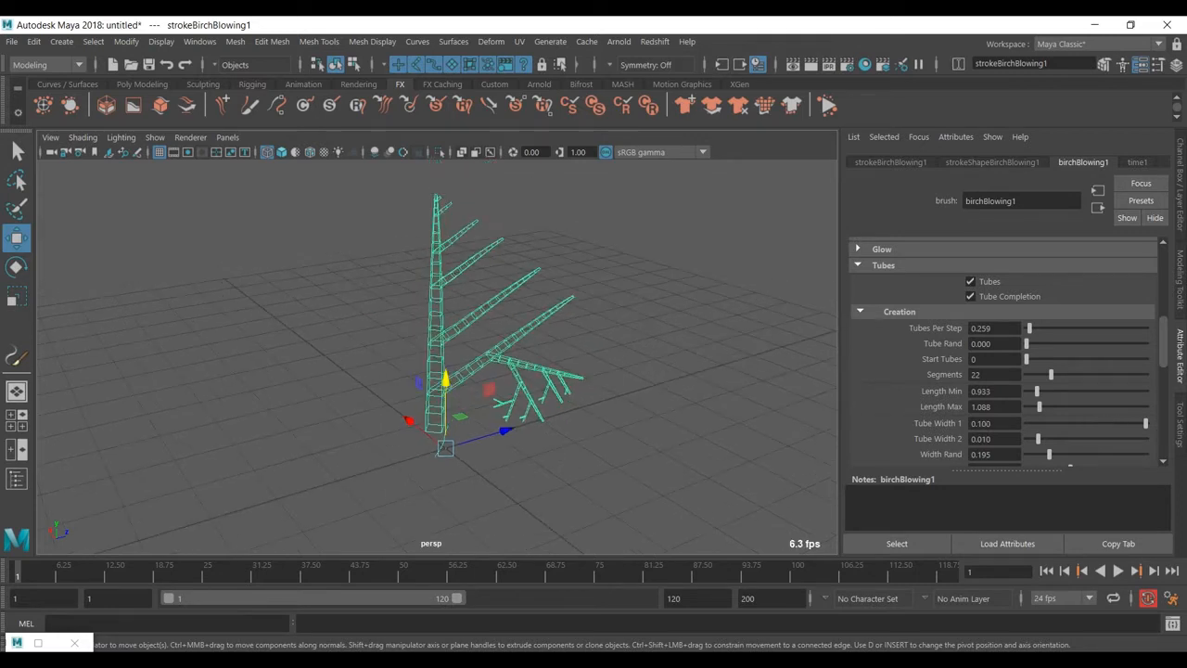
{"action": "key", "text": "5"}
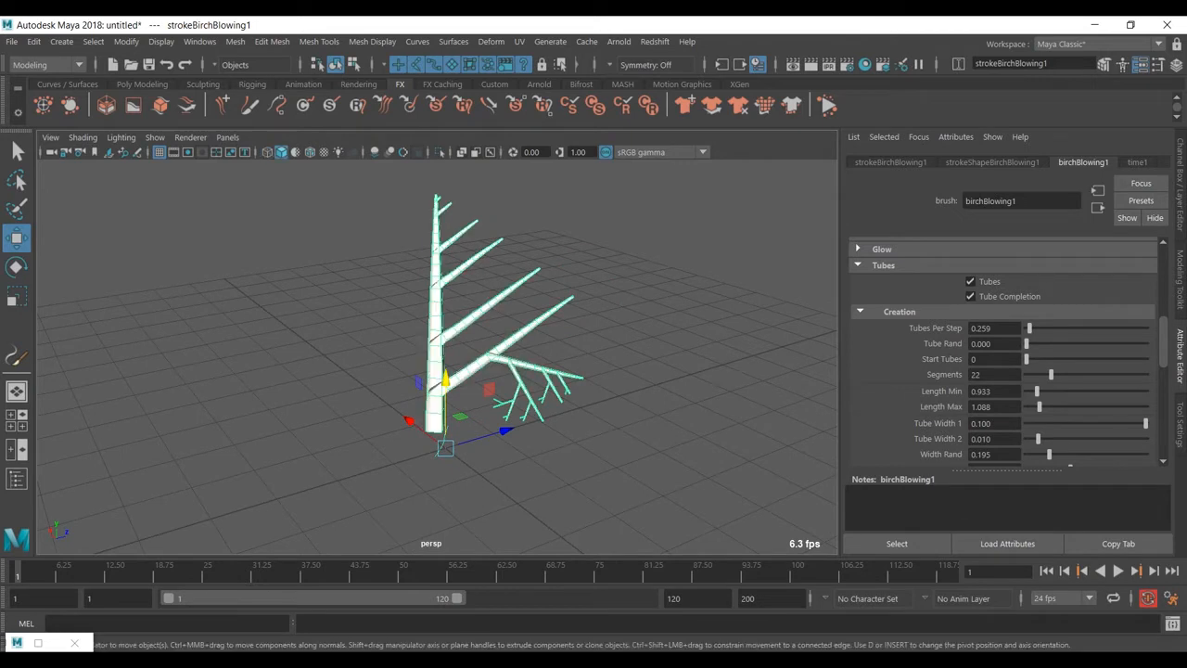
{"action": "left_click_drag", "start_coordinate": [1038, 438], "coordinate": [1147, 439]}
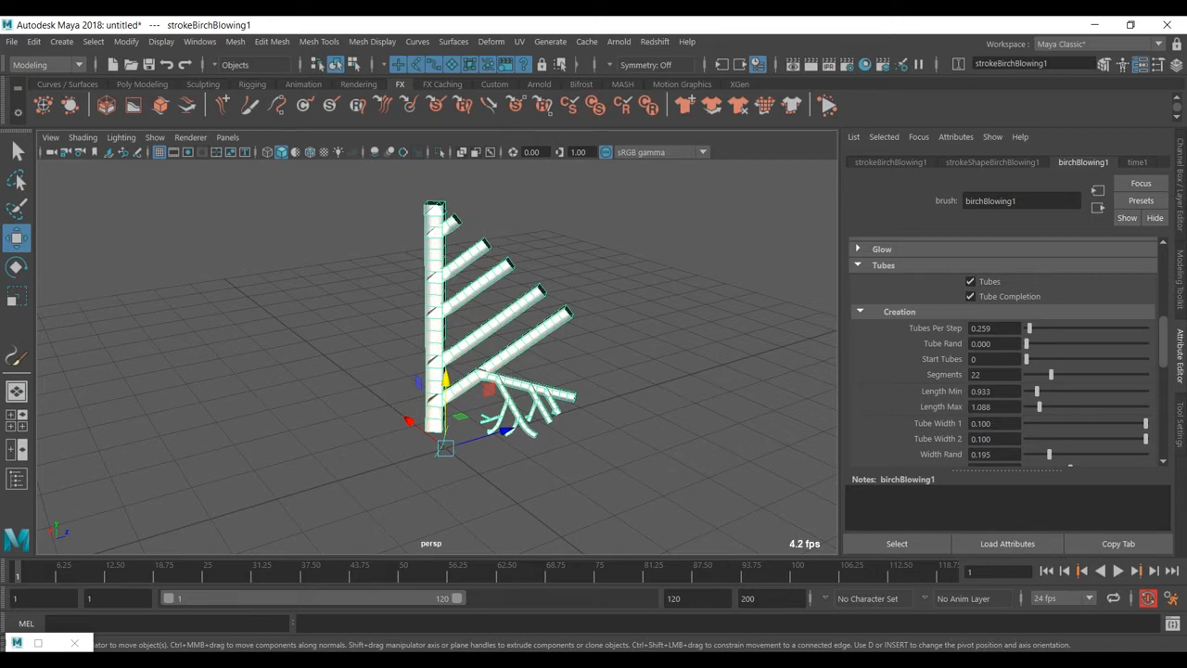
Try adjusting the mesh's Tube Sections, keep the value at 6, and inspect the branch junctions up close.
{"action": "scroll", "coordinate": [437, 357], "scroll_direction": "up", "scroll_amount": 2}
{"action": "scroll", "coordinate": [1002, 352], "scroll_direction": "up", "scroll_amount": 5}
{"action": "left_click_drag", "start_coordinate": [1028, 321], "coordinate": [1038, 321]}
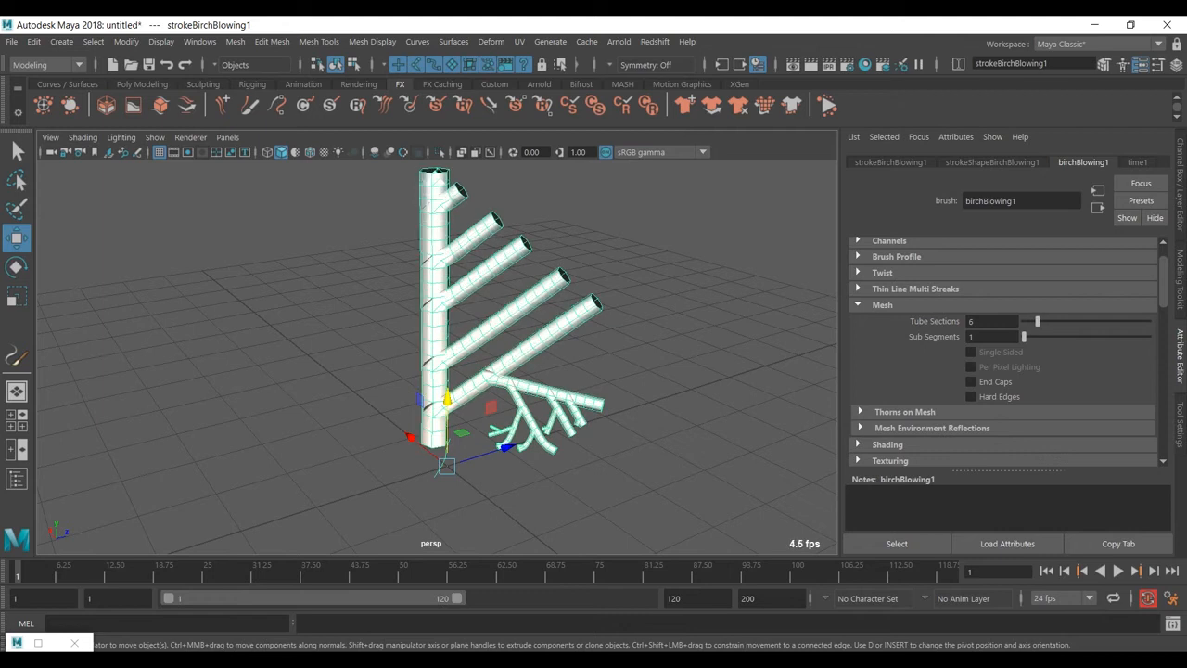
{"action": "scroll", "coordinate": [437, 357], "scroll_direction": "up", "scroll_amount": 5}
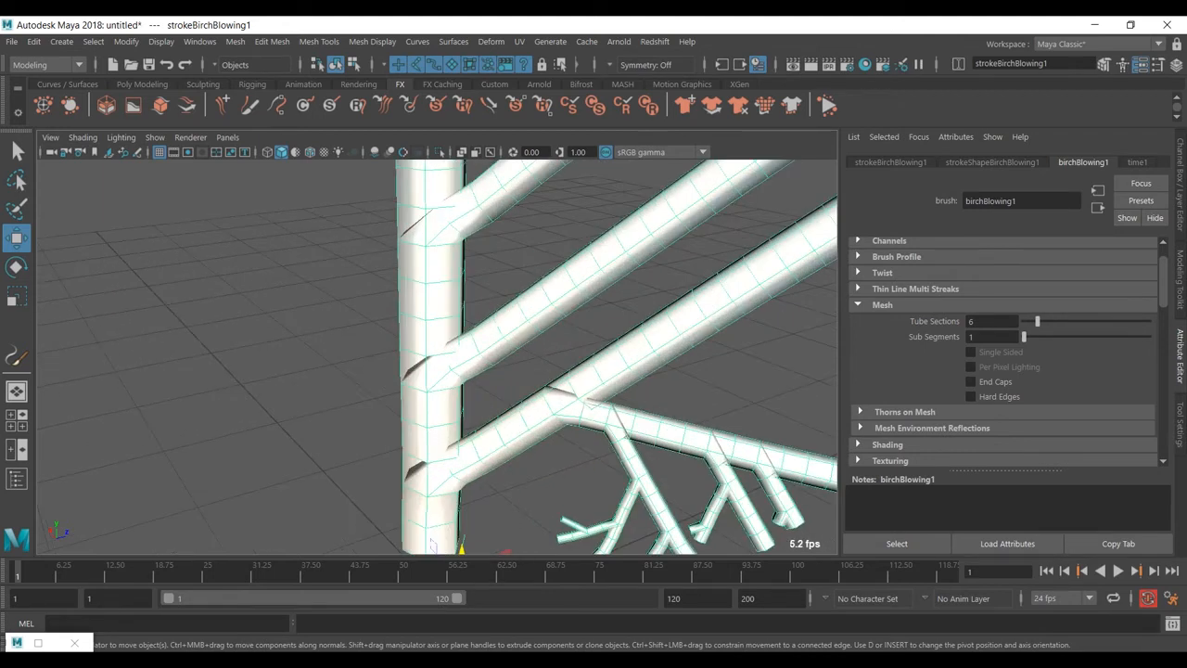
{"action": "mouse_move", "coordinate": [1037, 321]}
{"action": "left_mouse_down"}
{"action": "mouse_move", "coordinate": [1023, 321]}
{"action": "mouse_move", "coordinate": [1036, 321]}
{"action": "left_mouse_up"}
{"action": "scroll", "coordinate": [437, 357], "scroll_direction": "down", "scroll_amount": 4}
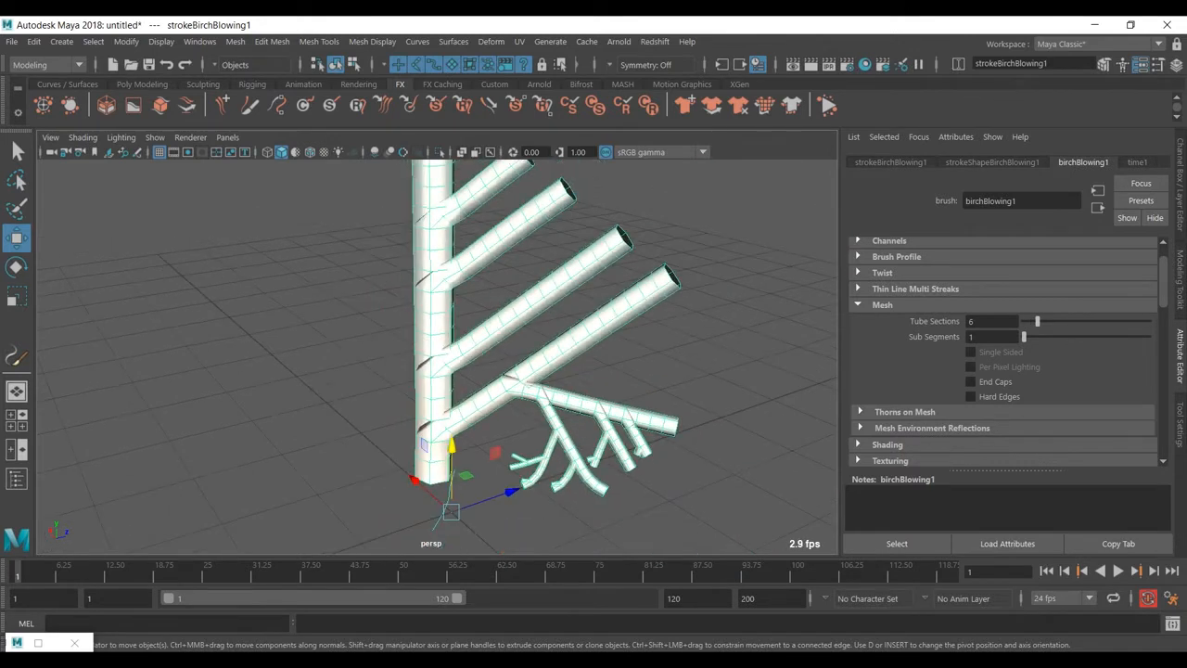
Set the tubes' Width Rand to 0, Width Bias to 0.016, Segment Length Bias to 0.275 and Segment Width Bias to 0.591.
{"action": "scroll", "coordinate": [437, 357], "scroll_direction": "down", "scroll_amount": 4}
{"action": "scroll", "coordinate": [1001, 353], "scroll_direction": "down", "scroll_amount": 4}
{"action": "scroll", "coordinate": [1002, 353], "scroll_direction": "down", "scroll_amount": 4}
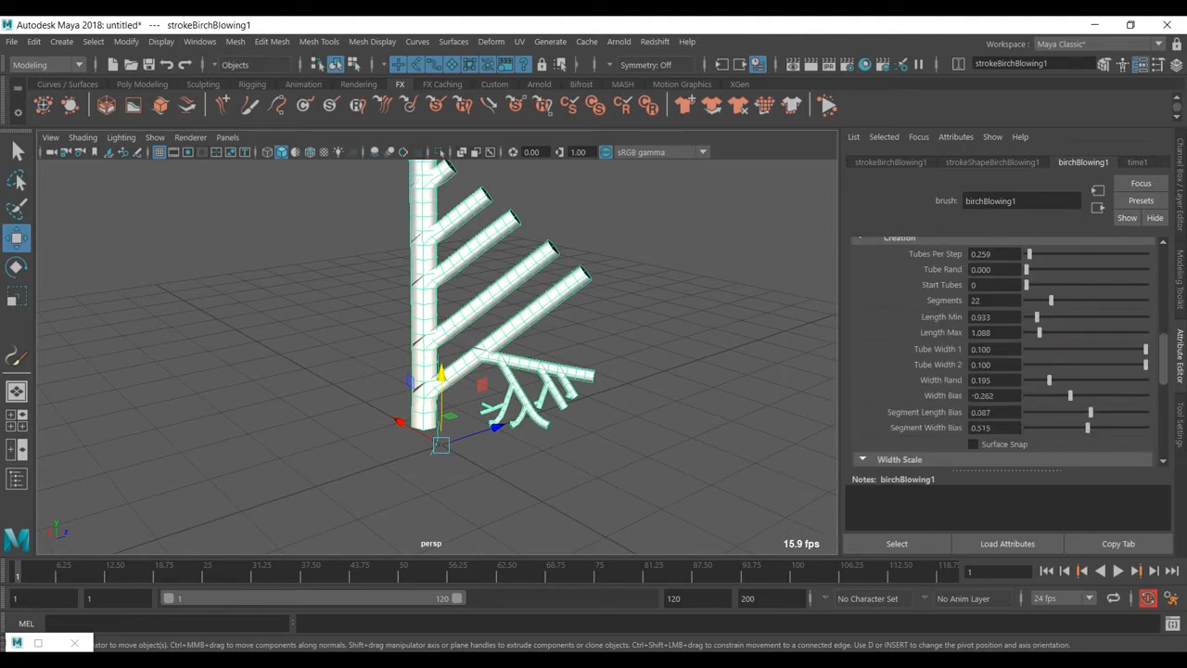
{"action": "mouse_move", "coordinate": [1049, 381]}
{"action": "left_mouse_down"}
{"action": "mouse_move", "coordinate": [1128, 380]}
{"action": "mouse_move", "coordinate": [1027, 381]}
{"action": "left_mouse_up"}
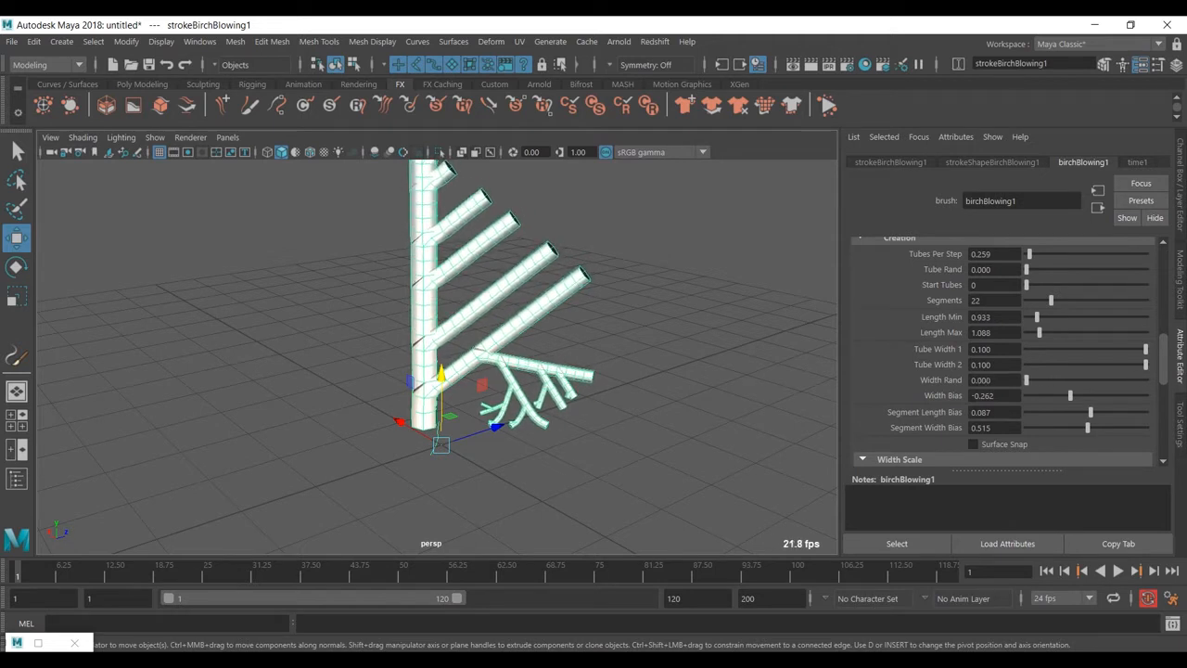
{"action": "scroll", "coordinate": [436, 357], "scroll_direction": "down", "scroll_amount": 2}
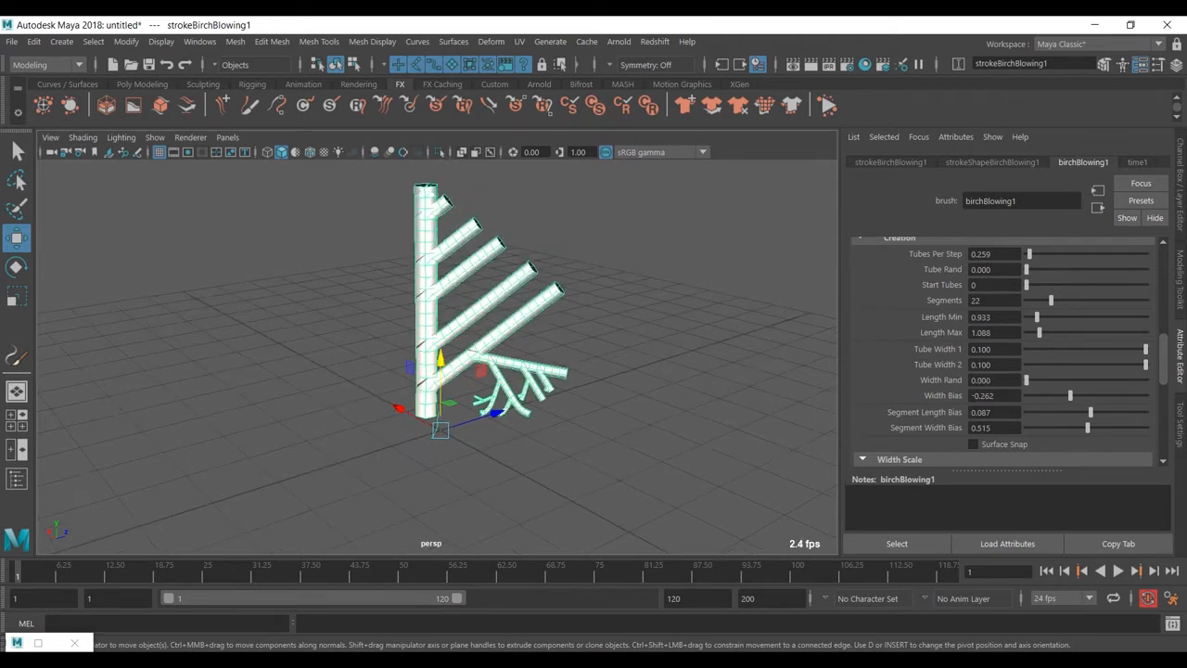
{"action": "middle_click_drag", "start_coordinate": [437, 357], "coordinate": [431, 393], "text": "alt"}
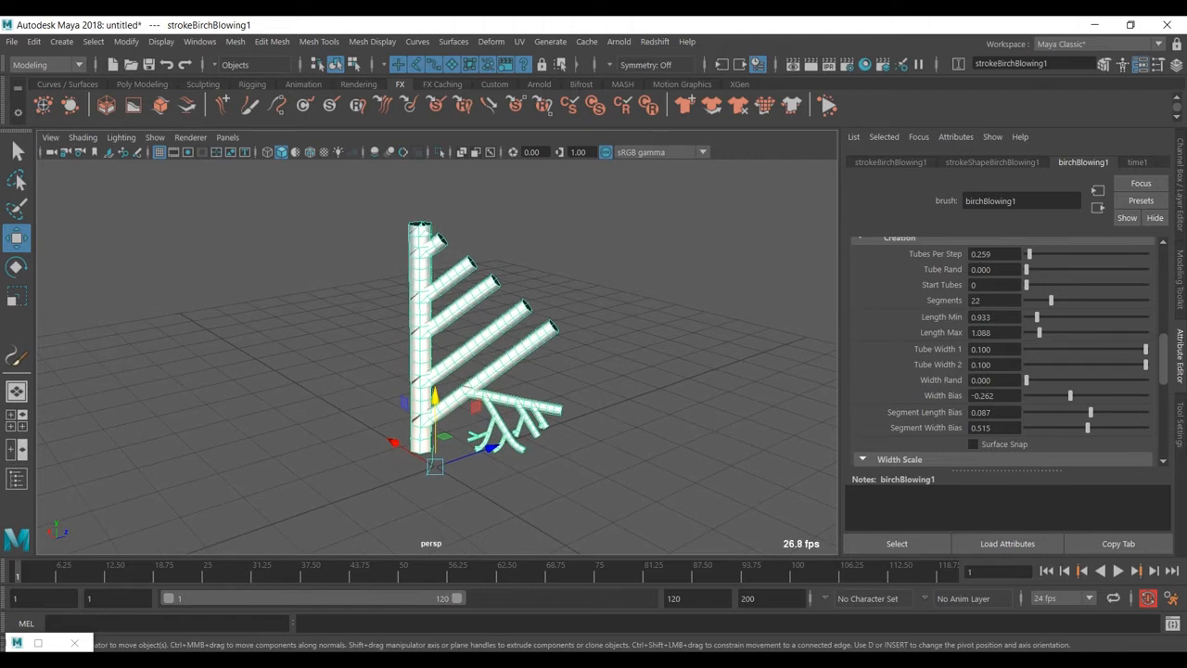
{"action": "mouse_move", "coordinate": [1070, 395]}
{"action": "left_mouse_down"}
{"action": "mouse_move", "coordinate": [1123, 395]}
{"action": "mouse_move", "coordinate": [1039, 396]}
{"action": "mouse_move", "coordinate": [1088, 395]}
{"action": "left_mouse_up"}
{"action": "mouse_move", "coordinate": [1091, 411]}
{"action": "left_mouse_down"}
{"action": "mouse_move", "coordinate": [1112, 412]}
{"action": "mouse_move", "coordinate": [1080, 412]}
{"action": "mouse_move", "coordinate": [1102, 412]}
{"action": "mouse_move", "coordinate": [1095, 428]}
{"action": "mouse_move", "coordinate": [1146, 428]}
{"action": "mouse_move", "coordinate": [1097, 428]}
{"action": "left_mouse_up"}
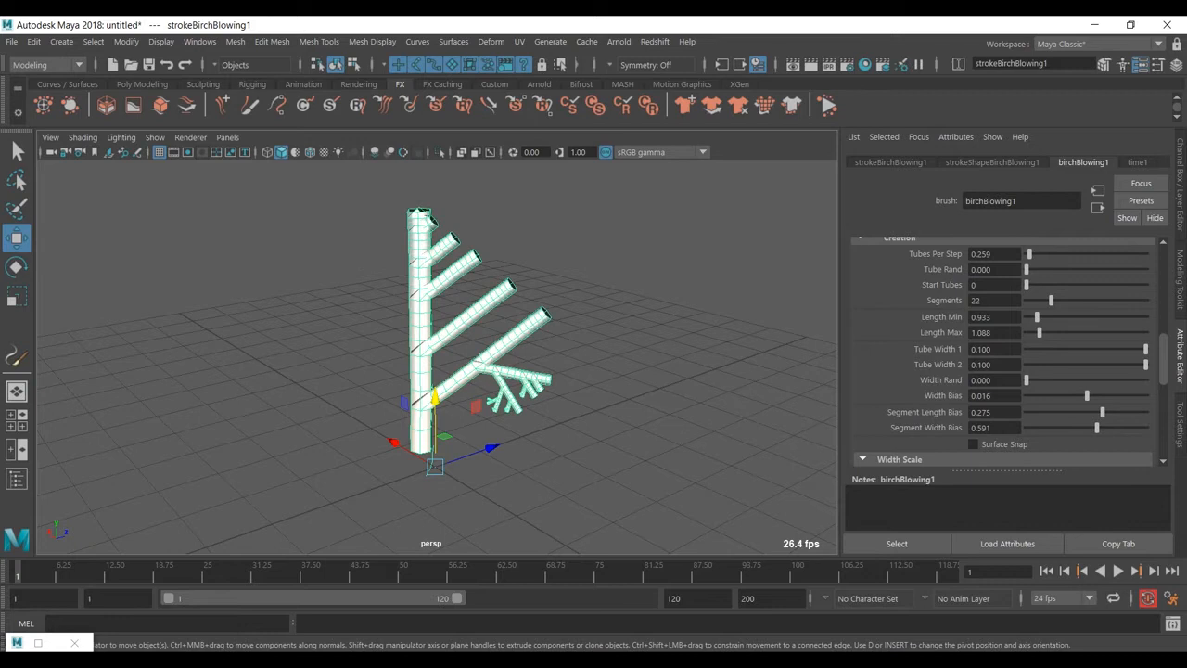
Shape the Width Scale curve in its enlarged editor to taper from 0.985 at the tube base to nearly zero at the tip.
{"action": "scroll", "coordinate": [1010, 351], "scroll_direction": "down", "scroll_amount": 4}
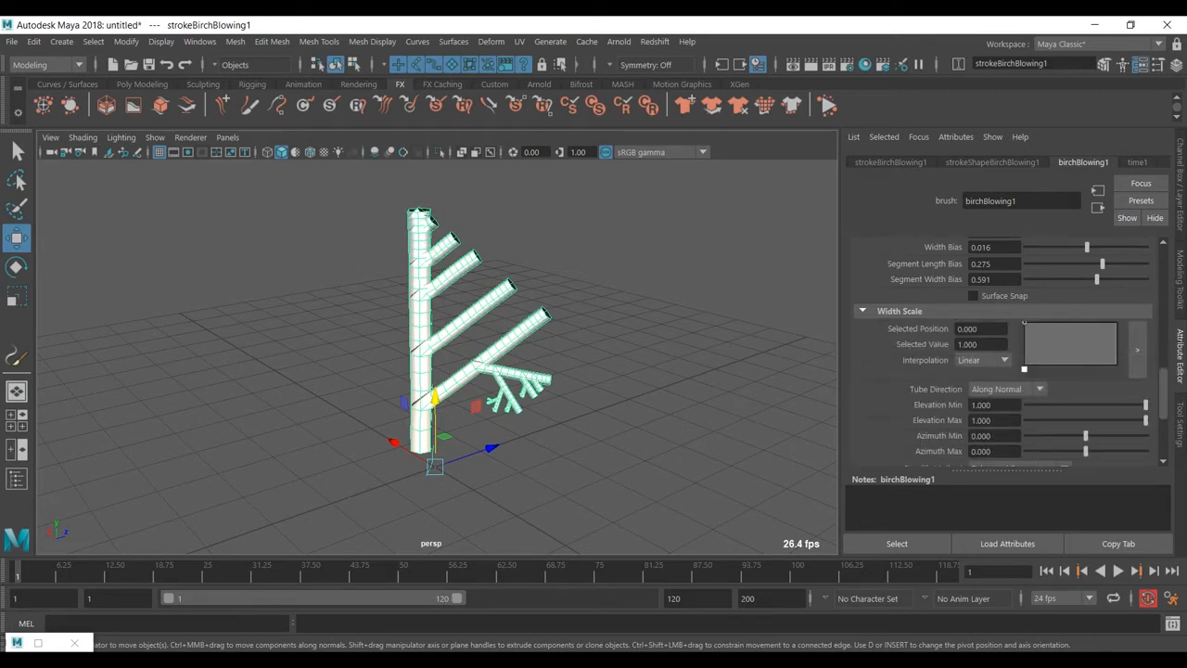
{"action": "scroll", "coordinate": [1009, 352], "scroll_direction": "up", "scroll_amount": 3}
{"action": "scroll", "coordinate": [1010, 352], "scroll_direction": "down", "scroll_amount": 2}
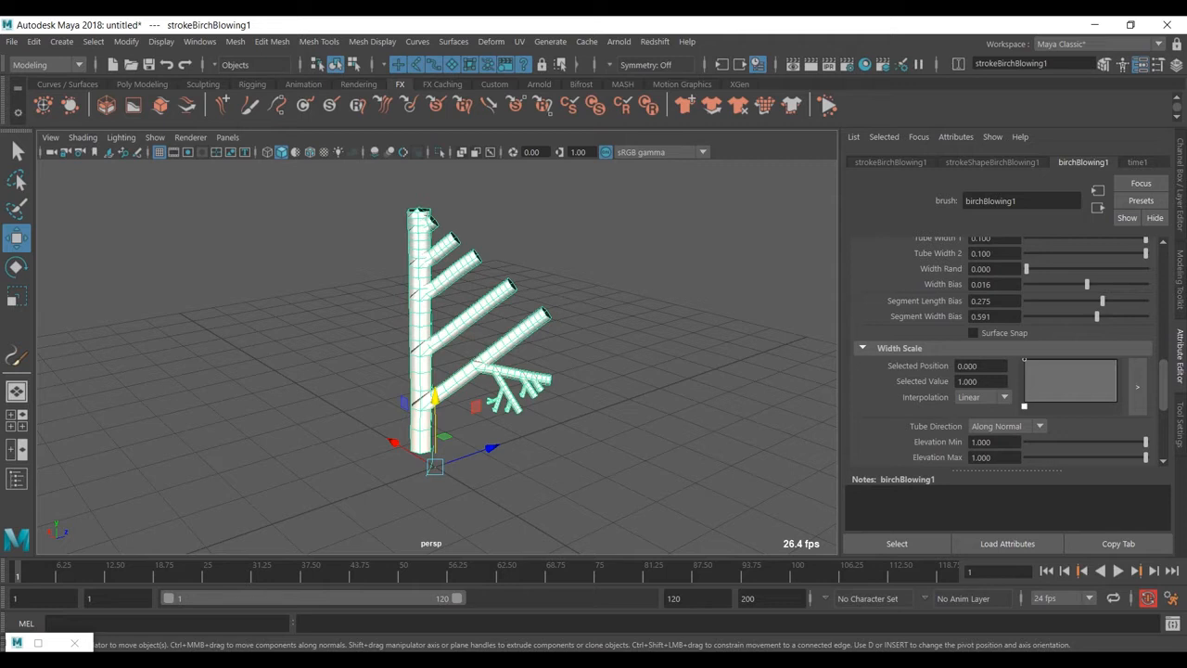
{"action": "left_click", "coordinate": [1137, 386]}
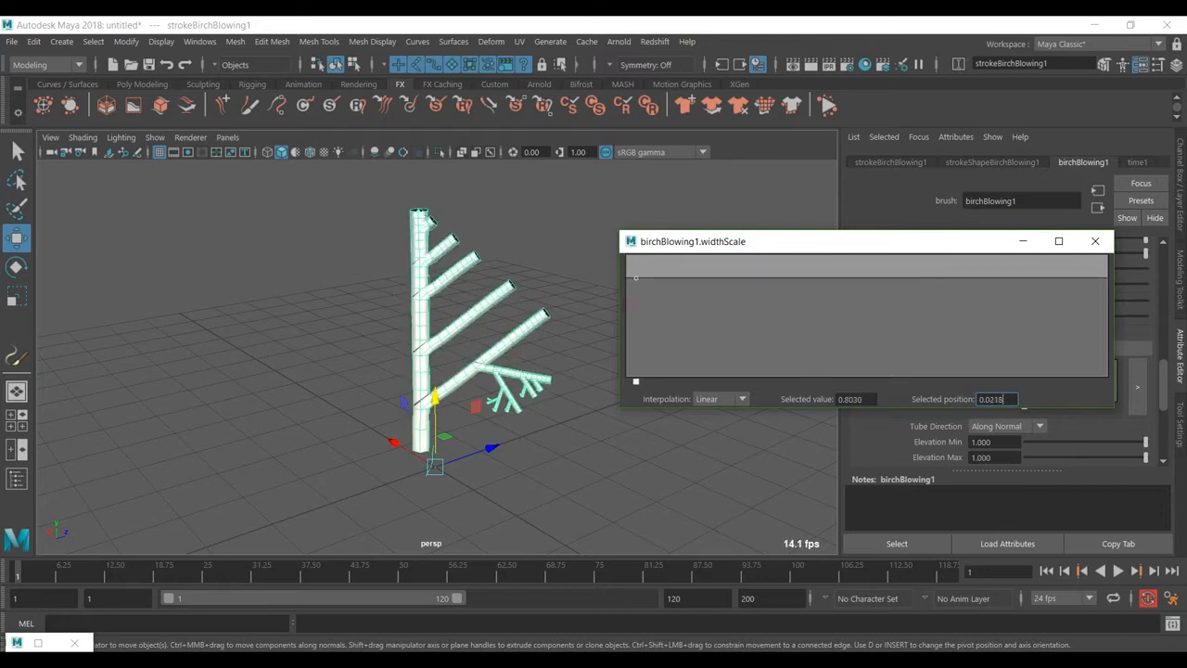
{"action": "left_click_drag", "start_coordinate": [1107, 256], "coordinate": [1108, 379]}
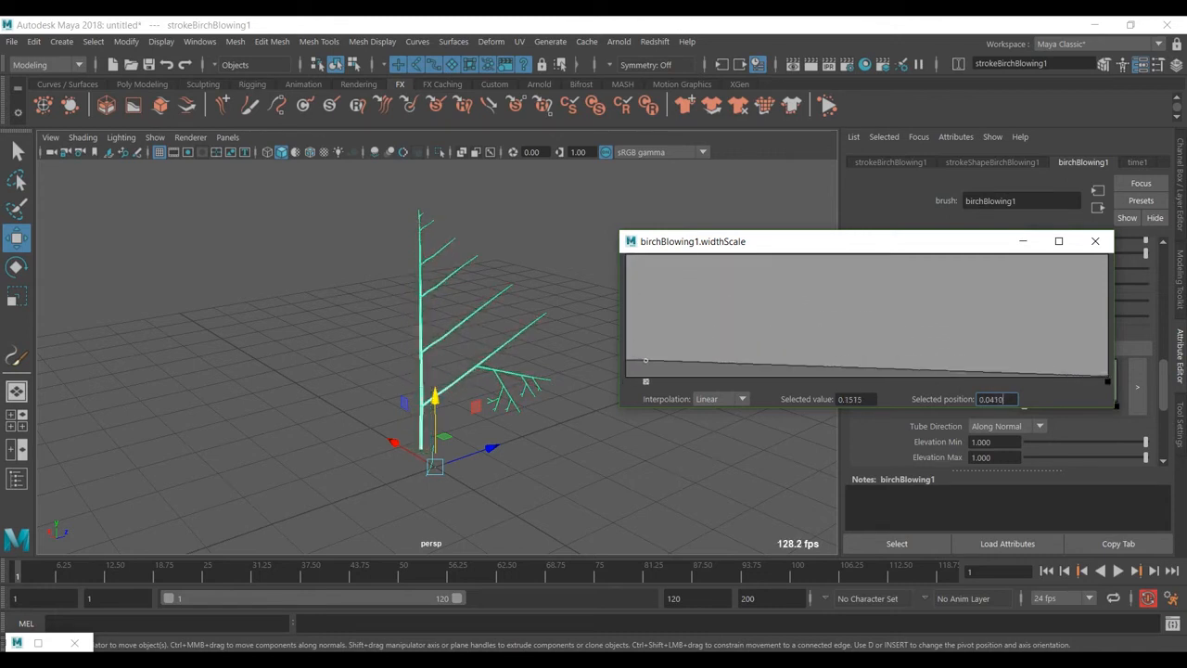
{"action": "left_click_drag", "start_coordinate": [626, 257], "coordinate": [675, 277]}
{"action": "mouse_move", "coordinate": [880, 323]}
{"action": "left_mouse_down"}
{"action": "mouse_move", "coordinate": [881, 308]}
{"action": "mouse_move", "coordinate": [879, 343]}
{"action": "mouse_move", "coordinate": [868, 340]}
{"action": "left_mouse_up"}
{"action": "left_click_drag", "start_coordinate": [1107, 375], "coordinate": [1107, 369]}
{"action": "left_click", "coordinate": [1095, 241]}
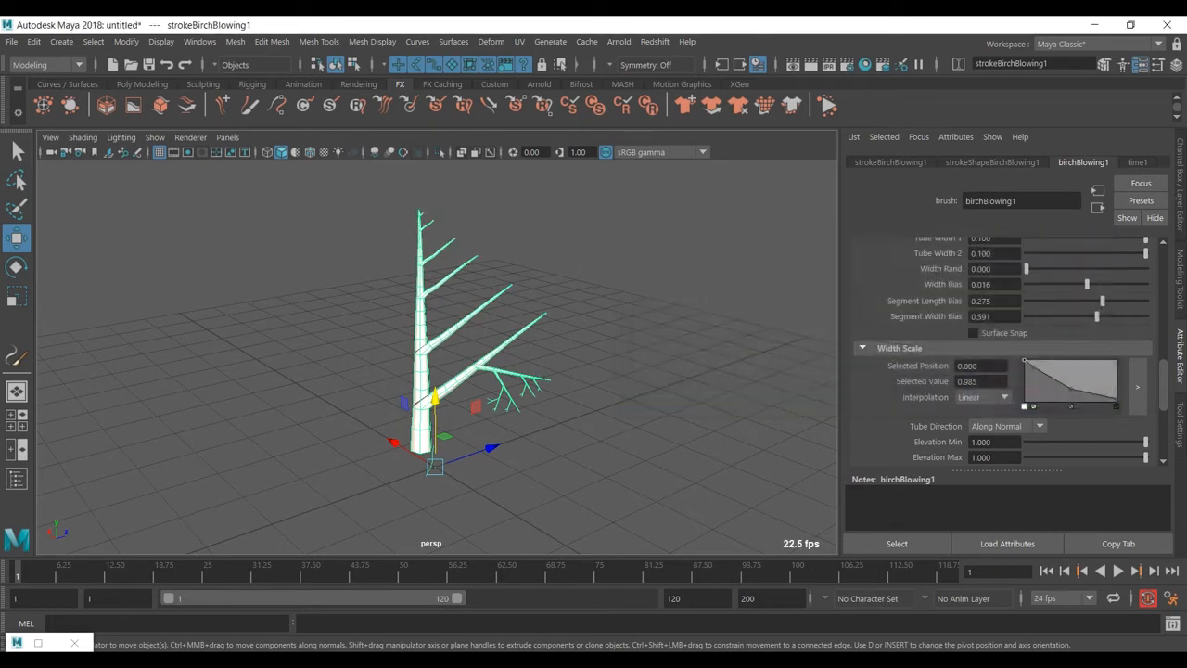
Set the brush's Tube Width 1 to 0.200 to thicken the trunk base.
{"action": "scroll", "coordinate": [408, 436], "scroll_direction": "up", "scroll_amount": 3}
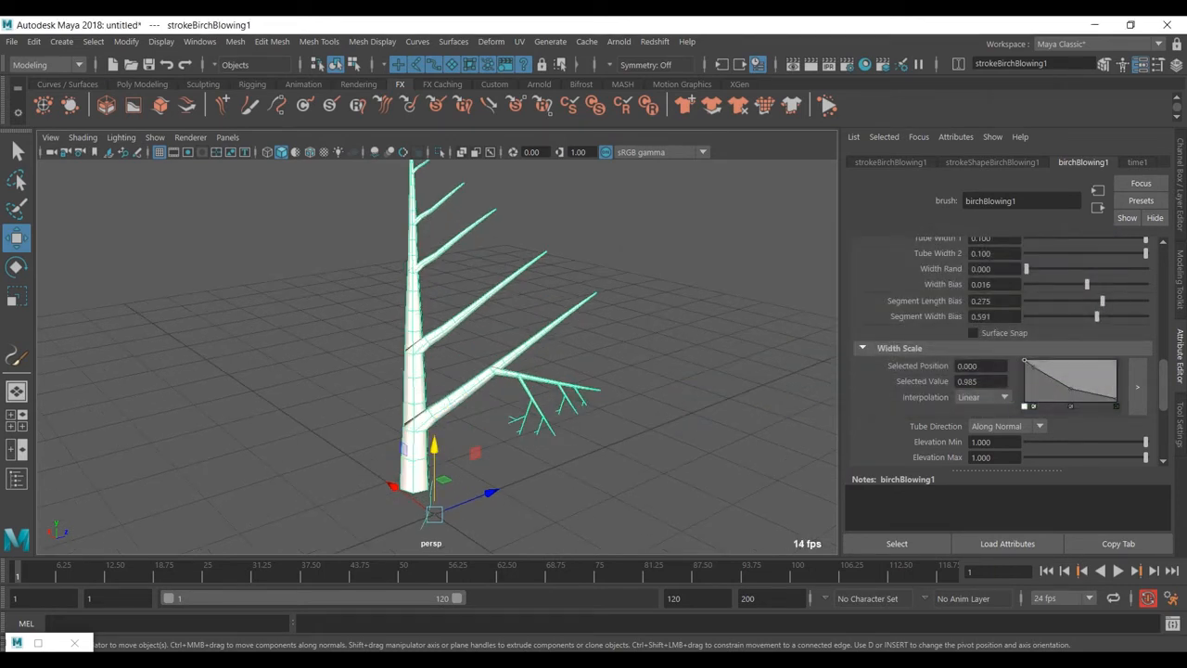
{"action": "scroll", "coordinate": [1007, 352], "scroll_direction": "up", "scroll_amount": 1}
{"action": "scroll", "coordinate": [1007, 353], "scroll_direction": "up", "scroll_amount": 1}
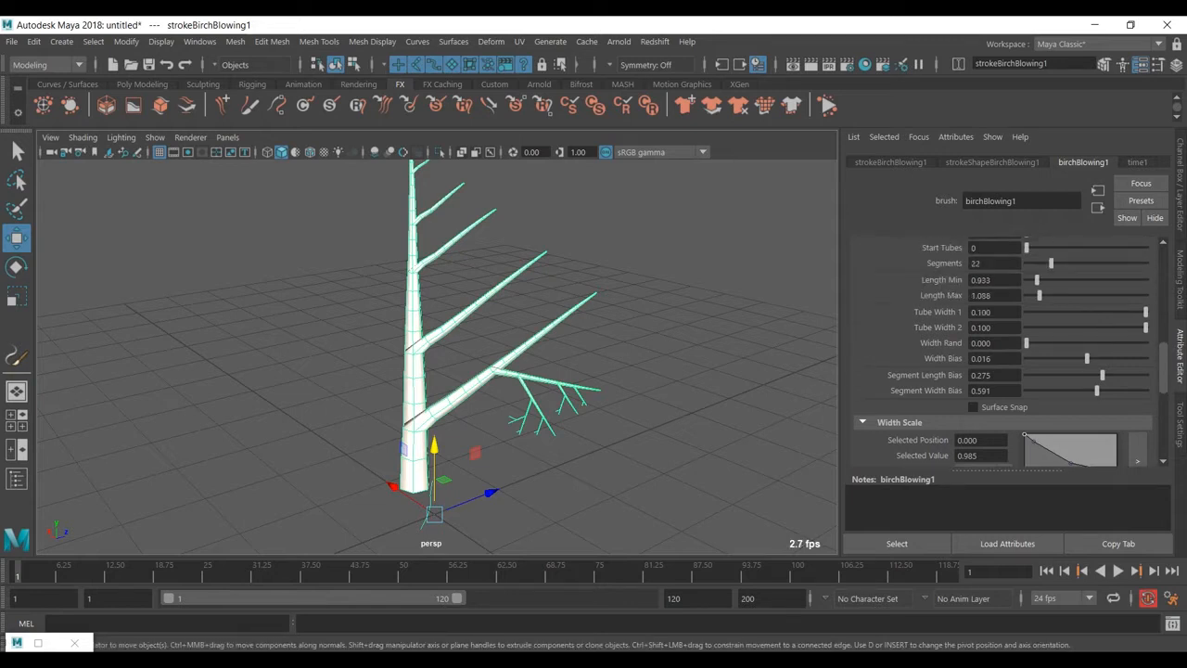
{"action": "left_click", "coordinate": [994, 312]}
{"action": "key", "text": "BackSpace"}
{"action": "key", "text": "BackSpace"}
{"action": "key", "text": "BackSpace"}
{"action": "type", "text": "2"}
{"action": "key", "text": "Return"}
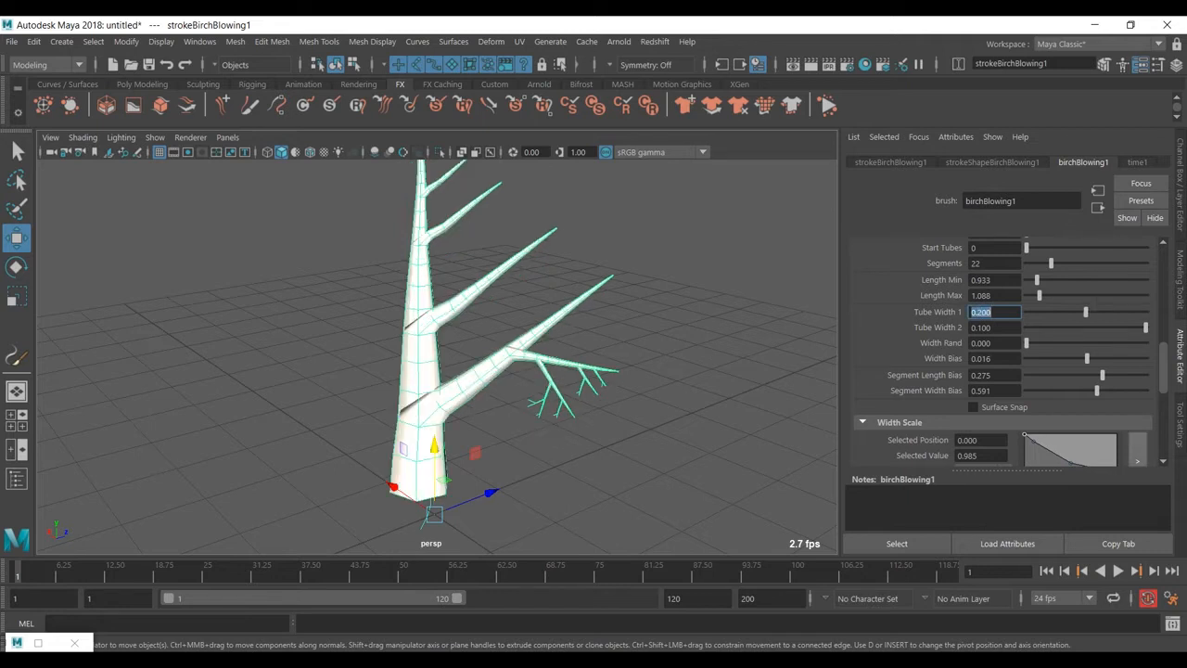
Reshape the Width Scale curve in its enlarged editor to drop steeply near the base, with a point at position 0.2500 and value 0.4394.
{"action": "left_click", "coordinate": [1137, 460]}
{"action": "left_click_drag", "start_coordinate": [674, 280], "coordinate": [679, 310]}
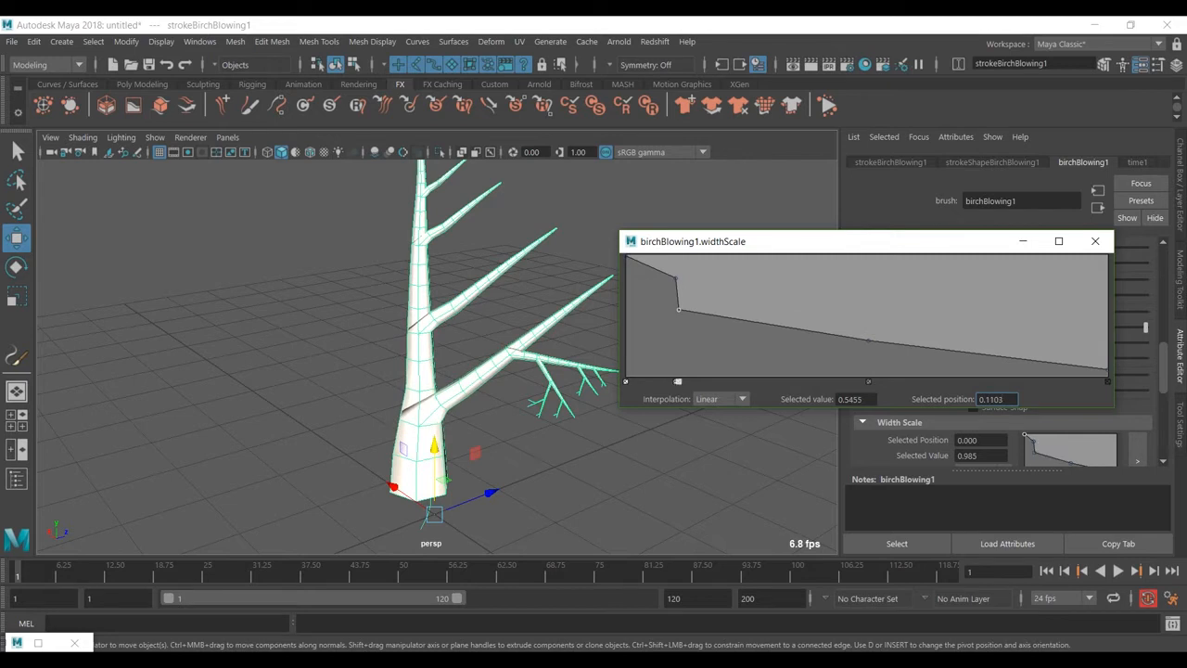
{"action": "left_click", "coordinate": [679, 381]}
{"action": "left_click", "coordinate": [735, 300]}
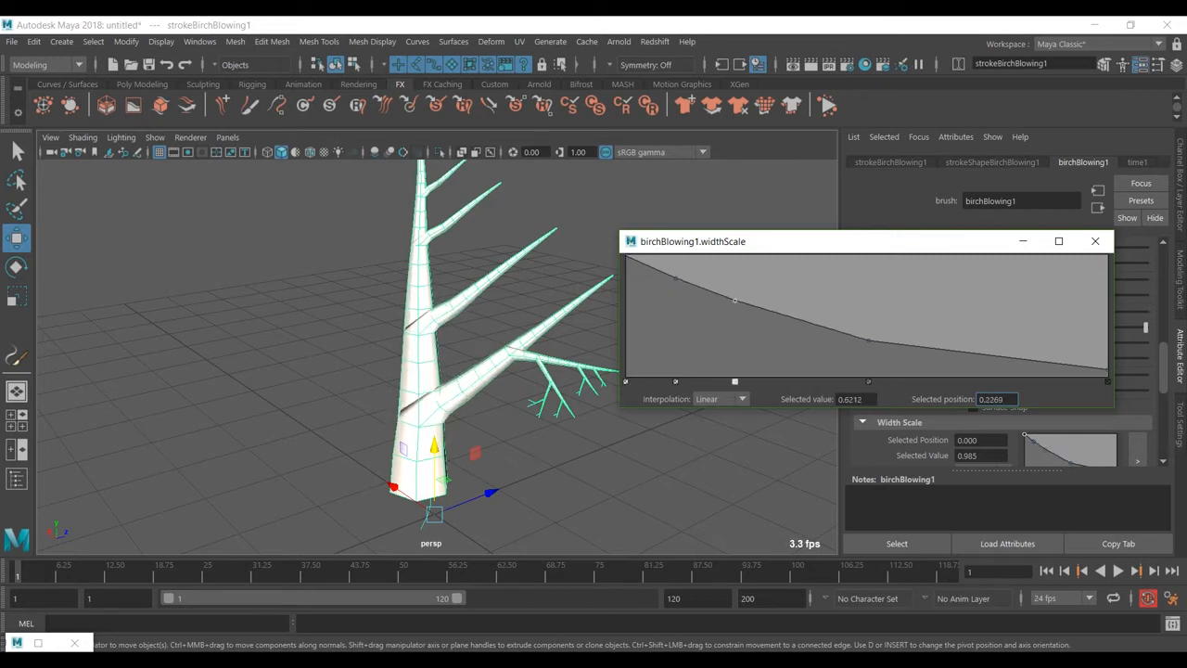
{"action": "left_click", "coordinate": [736, 381]}
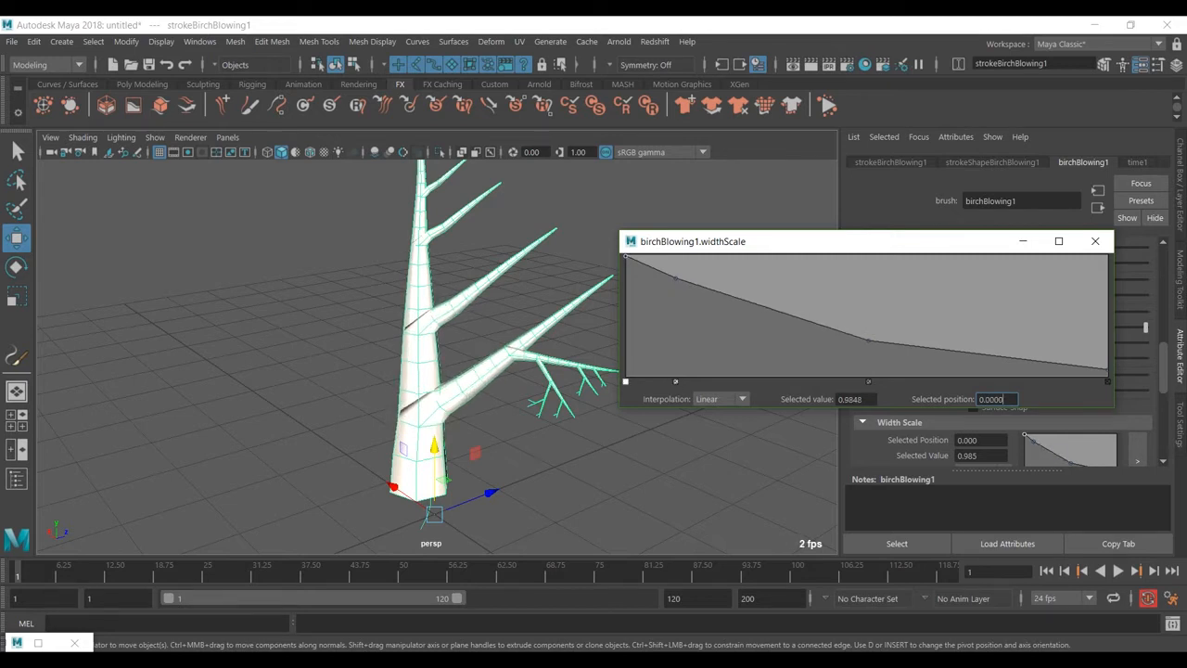
{"action": "left_click_drag", "start_coordinate": [674, 274], "coordinate": [637, 287]}
{"action": "left_click_drag", "start_coordinate": [735, 317], "coordinate": [745, 323]}
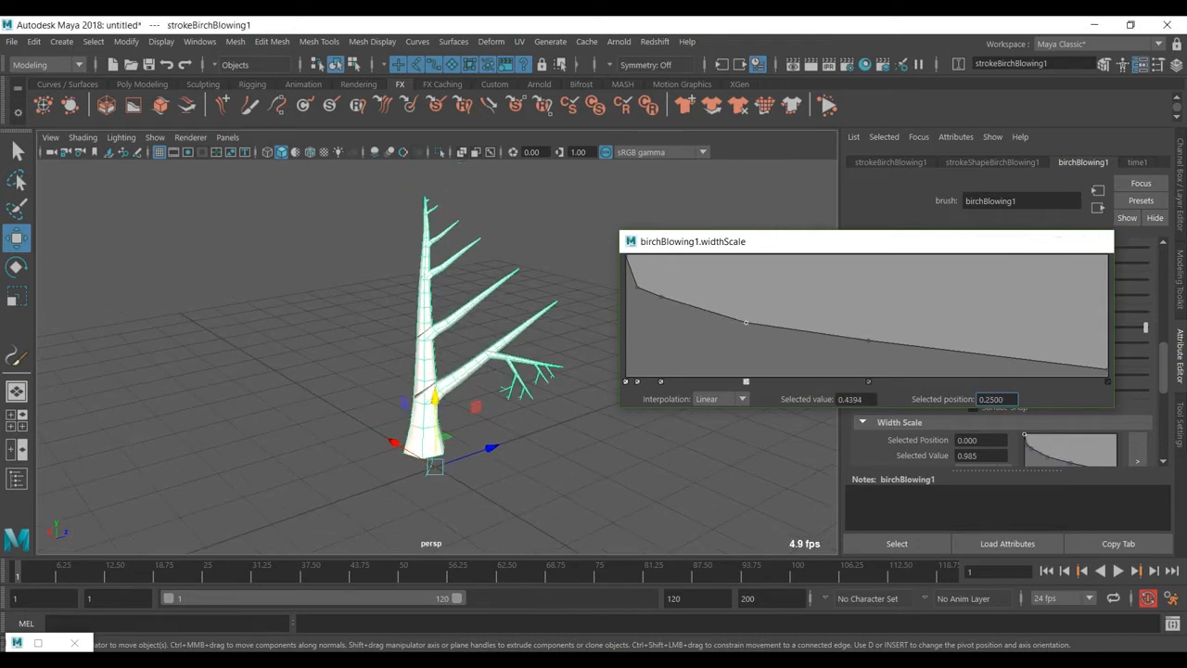
{"action": "left_click", "coordinate": [1096, 241]}
Collapse the tube Creation settings and expand the Branches settings within Growth.
{"action": "mouse_move", "coordinate": [519, 315]}
{"action": "left_mouse_down", "text": "alt"}
{"action": "mouse_move", "coordinate": [534, 472]}
{"action": "mouse_move", "coordinate": [519, 320]}
{"action": "left_mouse_up", "text": "alt"}
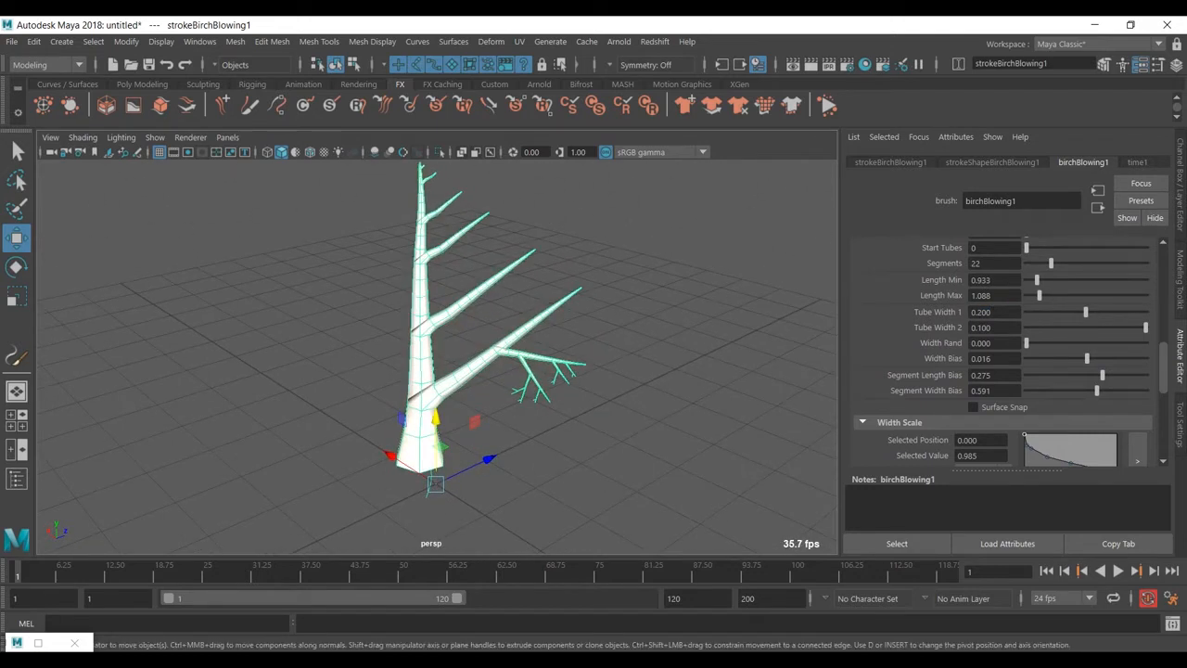
{"action": "scroll", "coordinate": [1001, 353], "scroll_direction": "down", "scroll_amount": 5}
{"action": "scroll", "coordinate": [1002, 352], "scroll_direction": "up", "scroll_amount": 6}
{"action": "scroll", "coordinate": [1006, 353], "scroll_direction": "up", "scroll_amount": 2}
{"action": "left_click", "coordinate": [898, 312]}
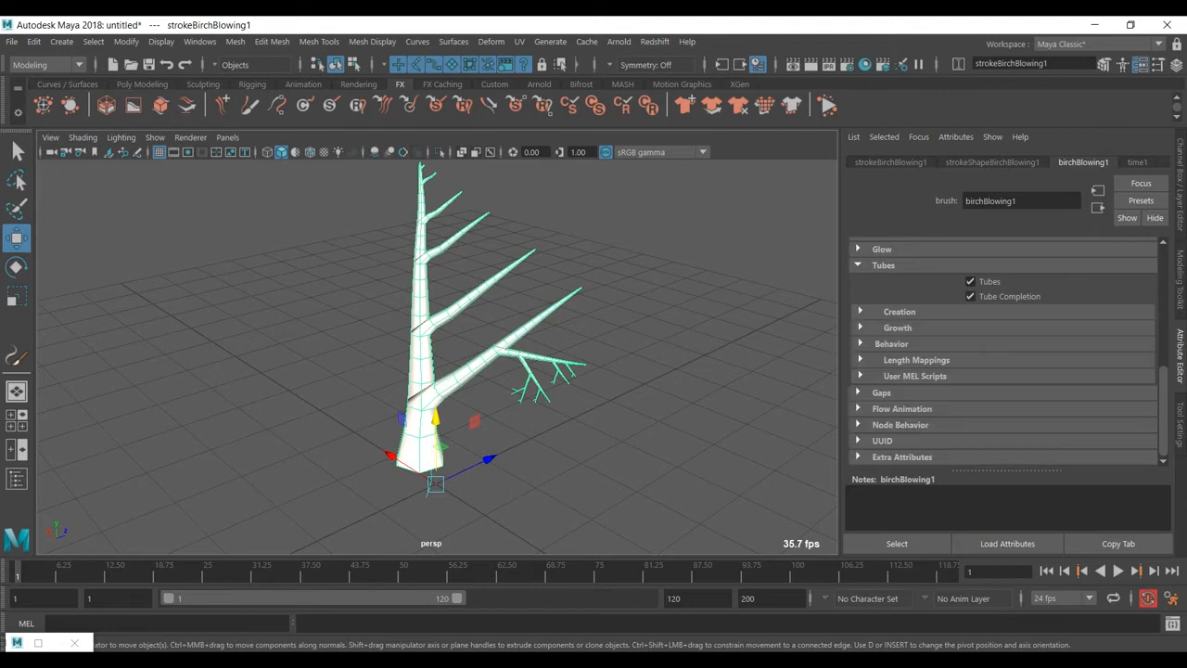
{"action": "left_click", "coordinate": [898, 328]}
{"action": "scroll", "coordinate": [971, 346], "scroll_direction": "down", "scroll_amount": 1}
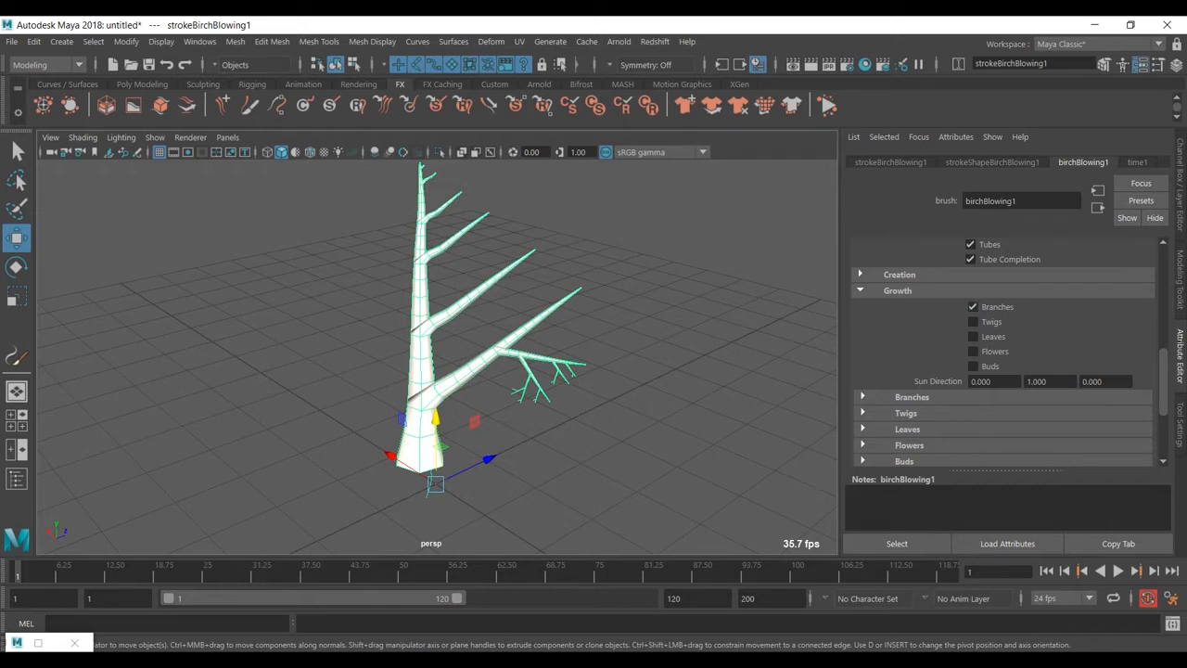
{"action": "left_click", "coordinate": [911, 397]}
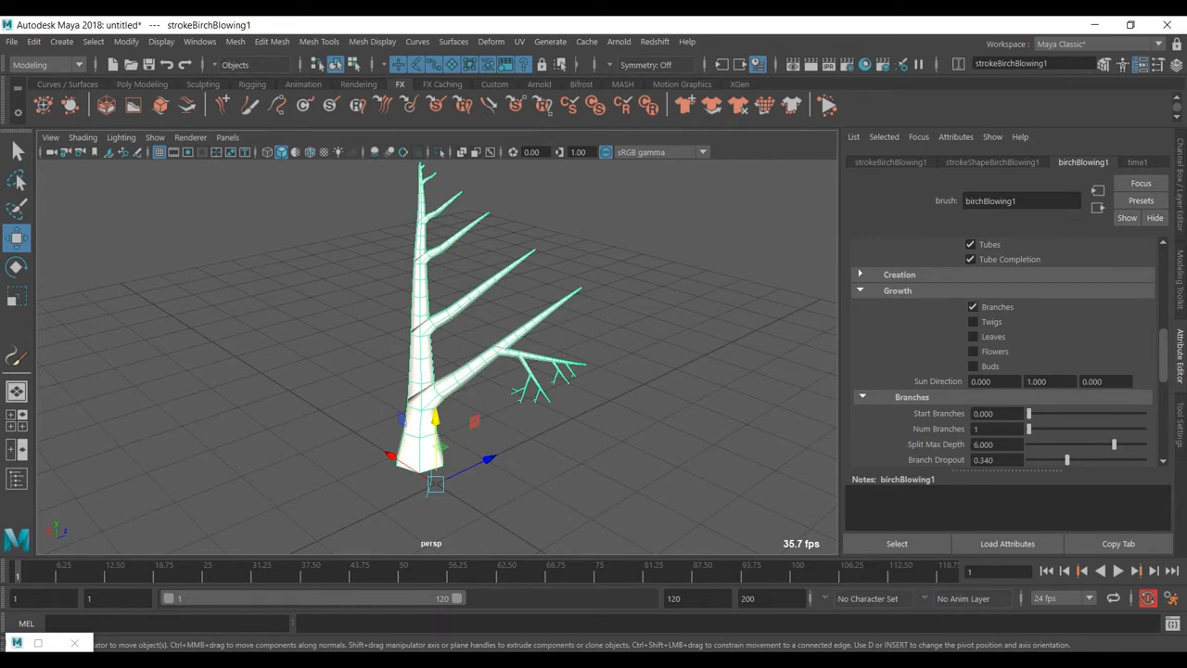
Keep Start Branches at 0, try several branch counts and set Num Branches to 3.
{"action": "scroll", "coordinate": [437, 357], "scroll_direction": "down", "scroll_amount": 1}
{"action": "middle_click_drag", "start_coordinate": [437, 357], "coordinate": [443, 394], "text": "alt"}
{"action": "mouse_move", "coordinate": [1029, 414]}
{"action": "left_mouse_down"}
{"action": "mouse_move", "coordinate": [1096, 413]}
{"action": "mouse_move", "coordinate": [1028, 413]}
{"action": "left_mouse_up"}
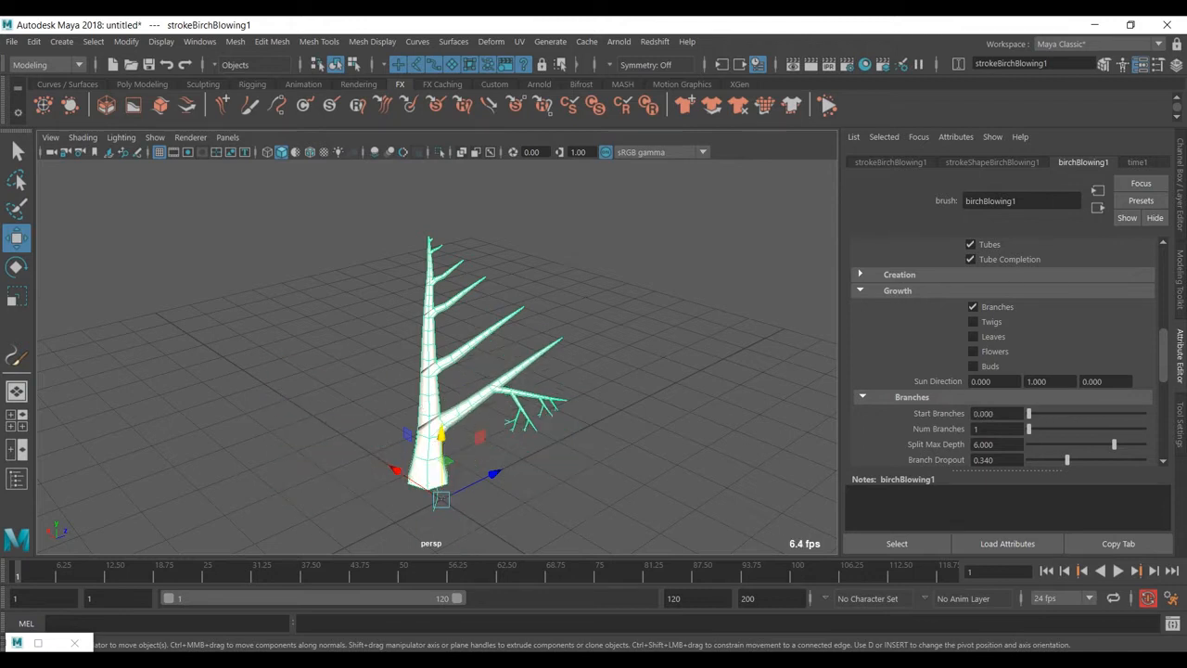
{"action": "scroll", "coordinate": [437, 357], "scroll_direction": "up", "scroll_amount": 2}
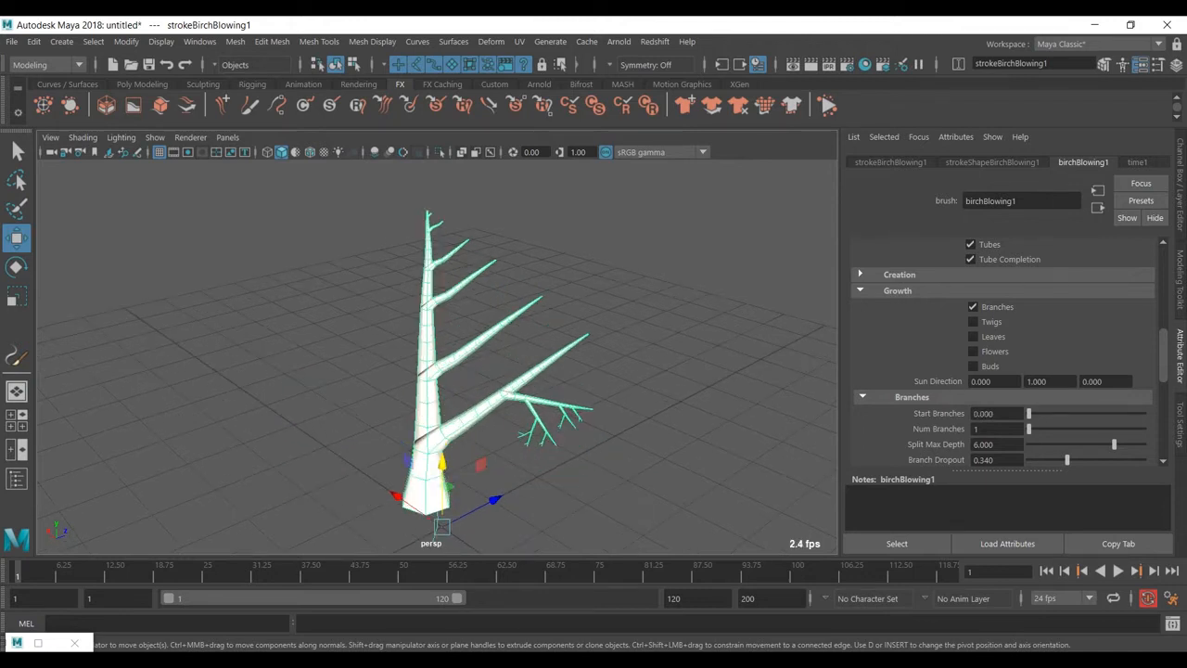
{"action": "left_click_drag", "start_coordinate": [1029, 428], "coordinate": [1040, 429]}
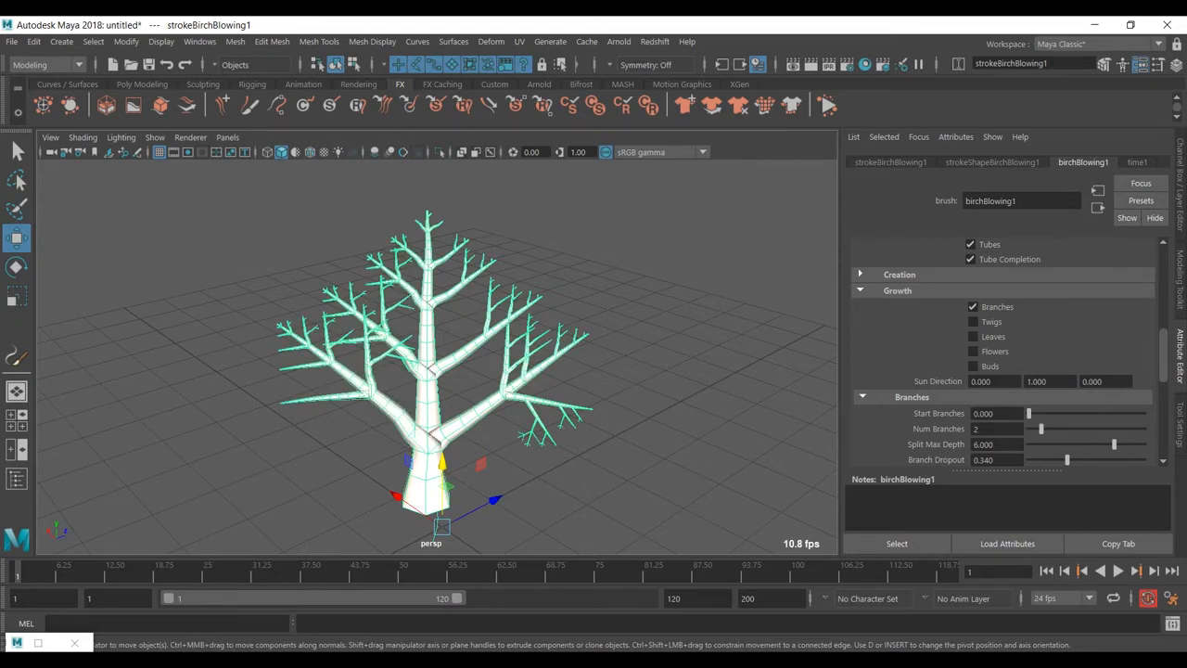
{"action": "left_click_drag", "start_coordinate": [519, 325], "coordinate": [521, 371], "text": "alt"}
{"action": "left_click_drag", "start_coordinate": [1042, 428], "coordinate": [1079, 428]}
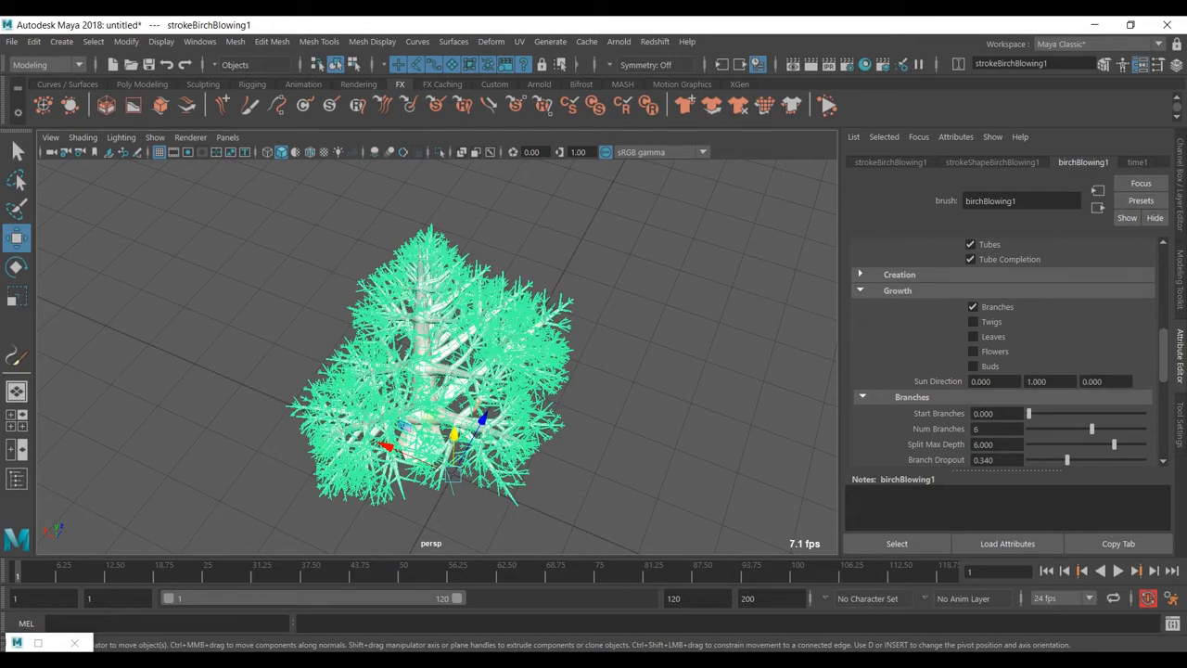
{"action": "left_click_drag", "start_coordinate": [1091, 429], "coordinate": [1053, 429]}
{"action": "left_click_drag", "start_coordinate": [501, 390], "coordinate": [408, 306], "text": "alt"}
{"action": "middle_click_drag", "start_coordinate": [408, 306], "coordinate": [394, 275], "text": "alt"}
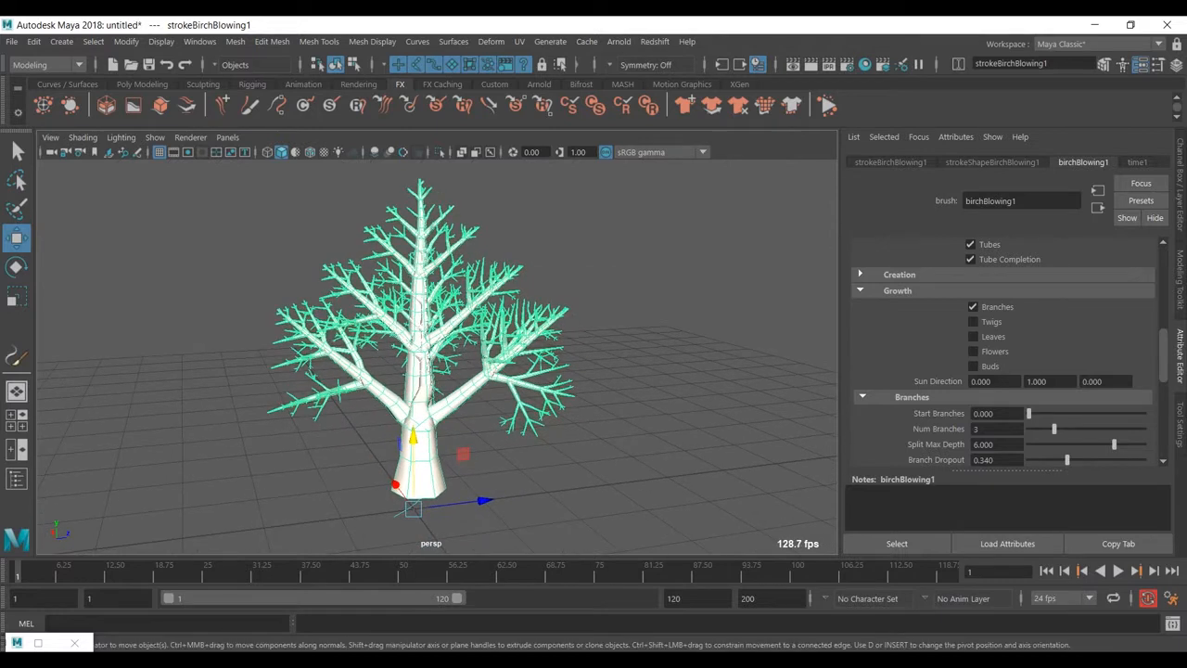
Set the branches' Split Max Depth to 6.097 and Branch Dropout to 0.027.
{"action": "scroll", "coordinate": [1010, 351], "scroll_direction": "down", "scroll_amount": 1}
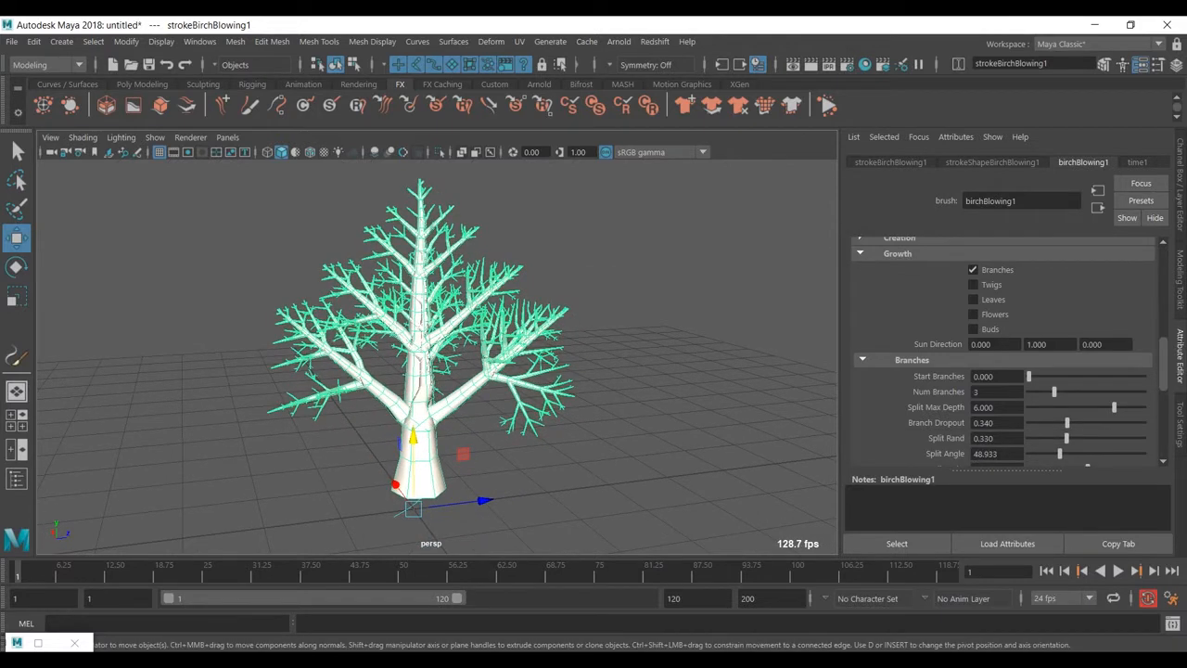
{"action": "mouse_move", "coordinate": [1113, 407]}
{"action": "left_mouse_down"}
{"action": "mouse_move", "coordinate": [1100, 407]}
{"action": "mouse_move", "coordinate": [1115, 407]}
{"action": "left_mouse_up"}
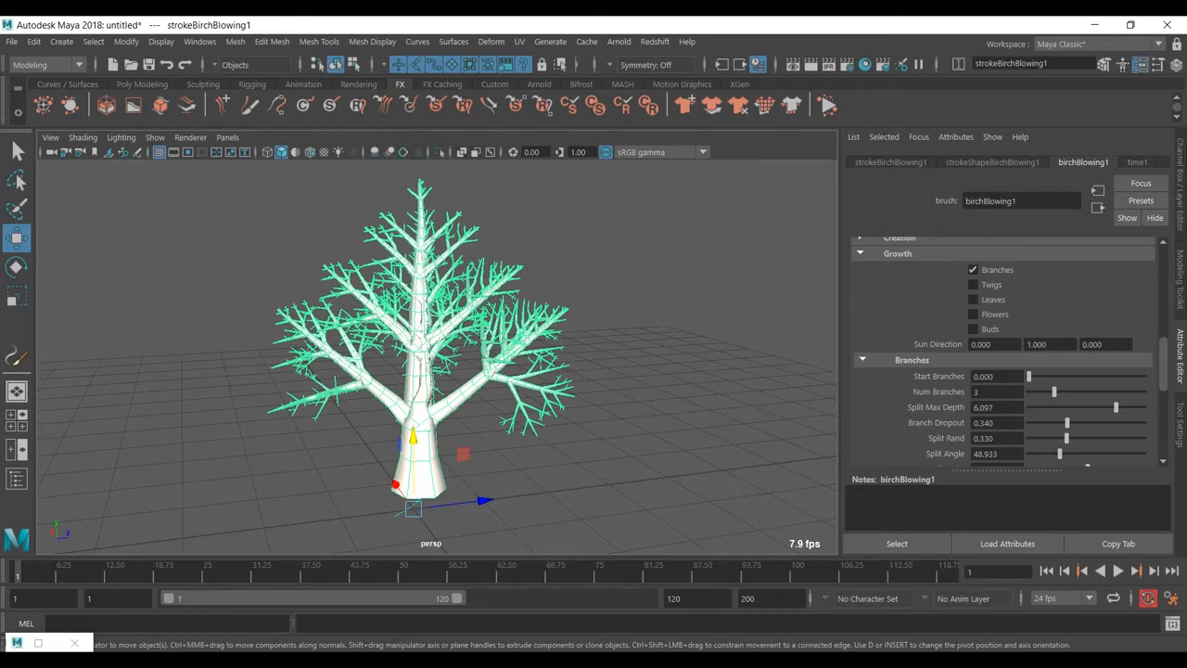
{"action": "left_click_drag", "start_coordinate": [1067, 422], "coordinate": [1028, 423]}
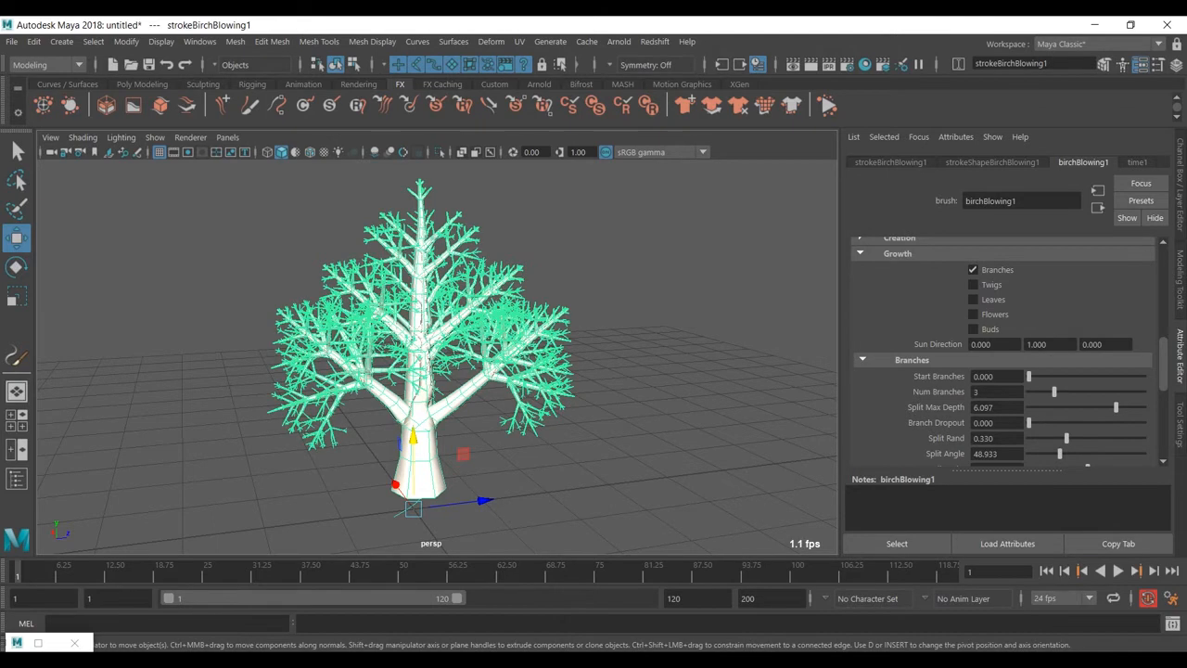
{"action": "mouse_move", "coordinate": [1028, 423]}
{"action": "left_mouse_down"}
{"action": "mouse_move", "coordinate": [1144, 423]}
{"action": "mouse_move", "coordinate": [1031, 423]}
{"action": "left_mouse_up"}
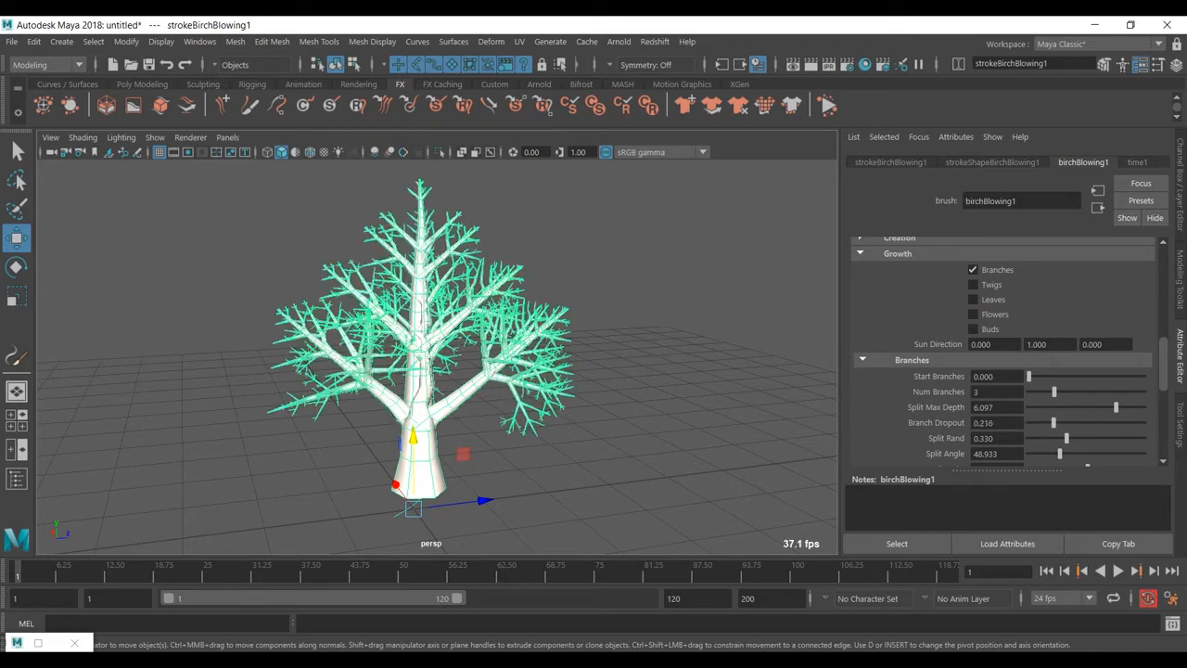
{"action": "scroll", "coordinate": [1006, 353], "scroll_direction": "down", "scroll_amount": 2}
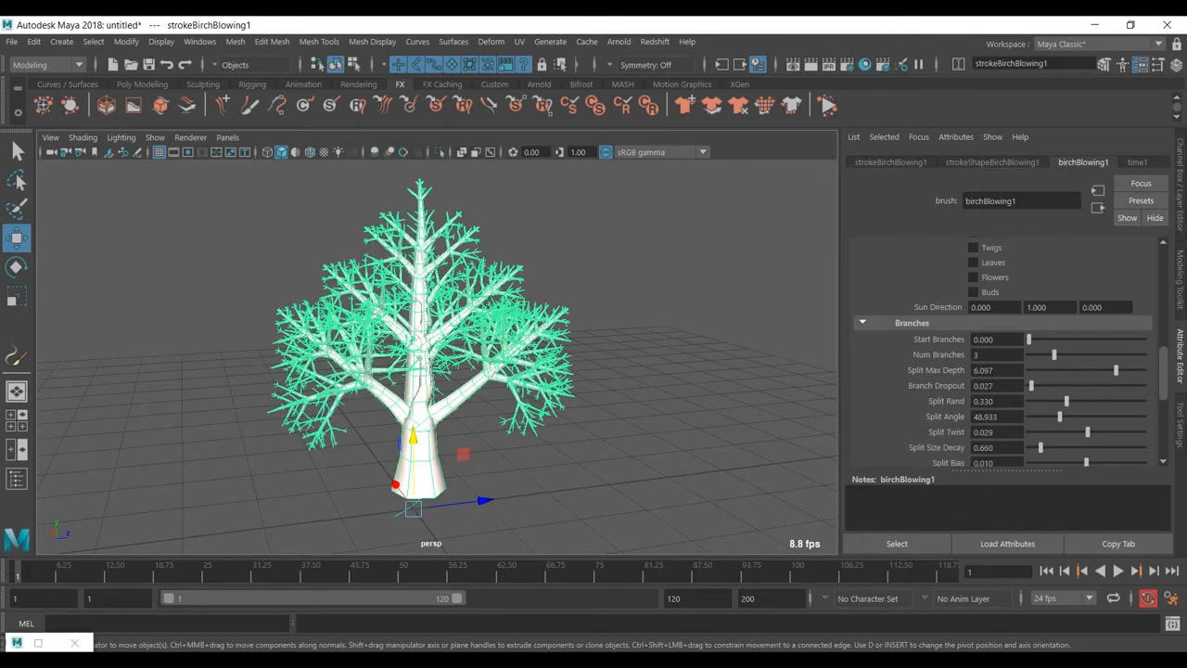
Set the branches' Split Rand to 0.286, Split Angle to 36, Split Twist to 0, Split Size Decay to 0.597 and Split Bias to -0.005.
{"action": "mouse_move", "coordinate": [1066, 401]}
{"action": "left_mouse_down"}
{"action": "mouse_move", "coordinate": [1081, 400]}
{"action": "mouse_move", "coordinate": [1062, 401]}
{"action": "mouse_move", "coordinate": [1077, 417]}
{"action": "mouse_move", "coordinate": [1040, 416]}
{"action": "mouse_move", "coordinate": [1051, 416]}
{"action": "left_mouse_up"}
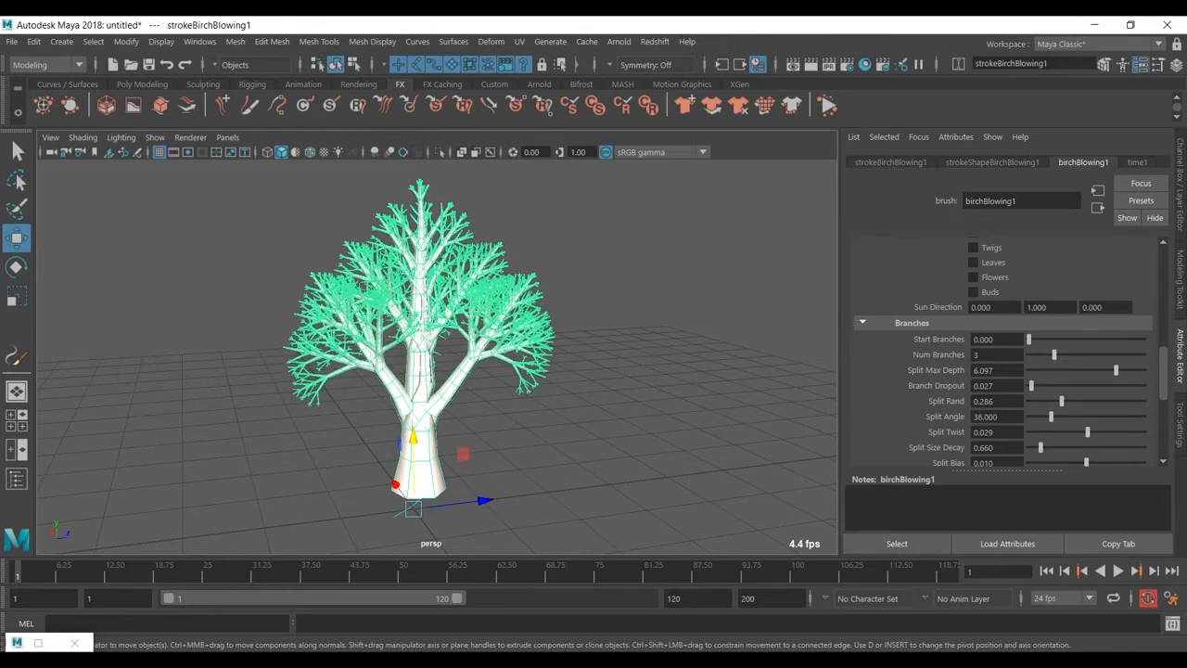
{"action": "left_click_drag", "start_coordinate": [1087, 432], "coordinate": [1104, 433]}
{"action": "left_click_drag", "start_coordinate": [996, 432], "coordinate": [972, 432]}
{"action": "type", "text": "00"}
{"action": "key", "text": "Return"}
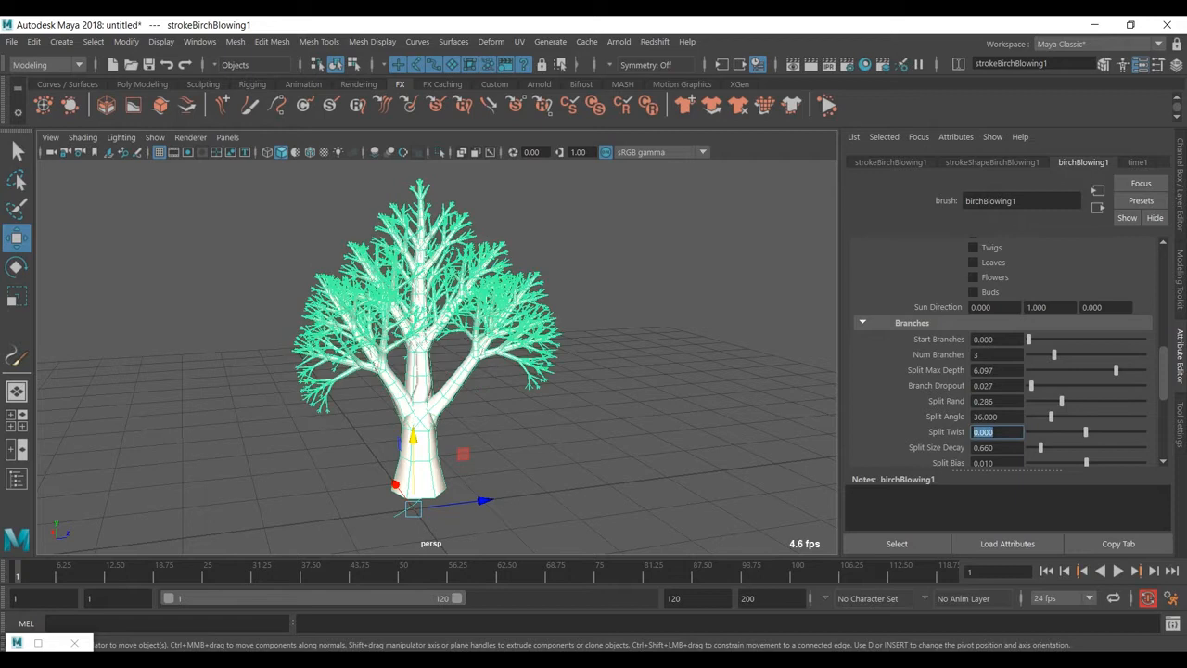
{"action": "mouse_move", "coordinate": [1041, 447]}
{"action": "left_mouse_down"}
{"action": "mouse_move", "coordinate": [1056, 447]}
{"action": "mouse_move", "coordinate": [1035, 447]}
{"action": "left_mouse_up"}
{"action": "scroll", "coordinate": [1035, 447], "scroll_direction": "down", "scroll_amount": 1}
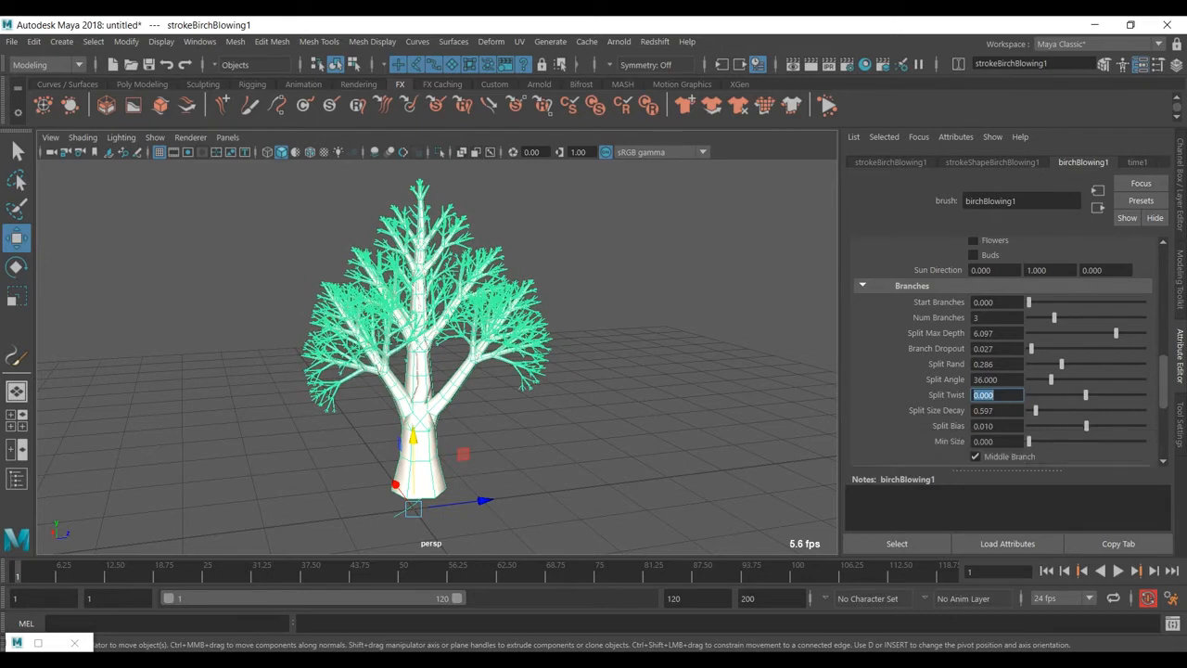
{"action": "left_click_drag", "start_coordinate": [1087, 425], "coordinate": [1085, 426]}
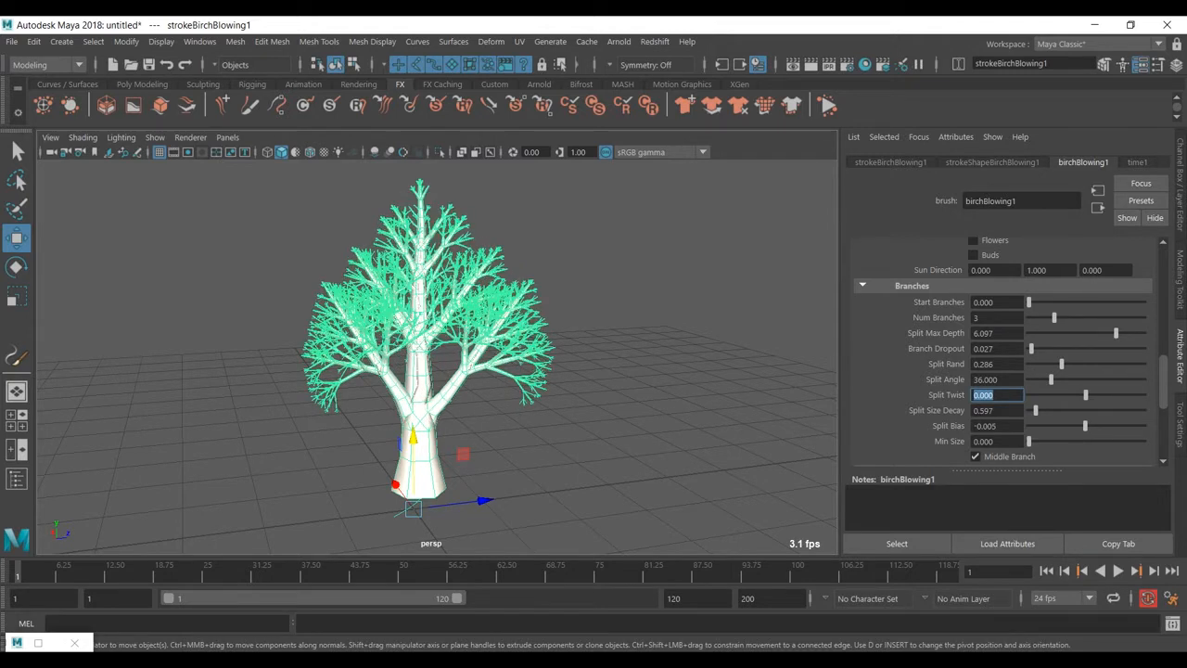
{"action": "scroll", "coordinate": [1007, 352], "scroll_direction": "down", "scroll_amount": 1}
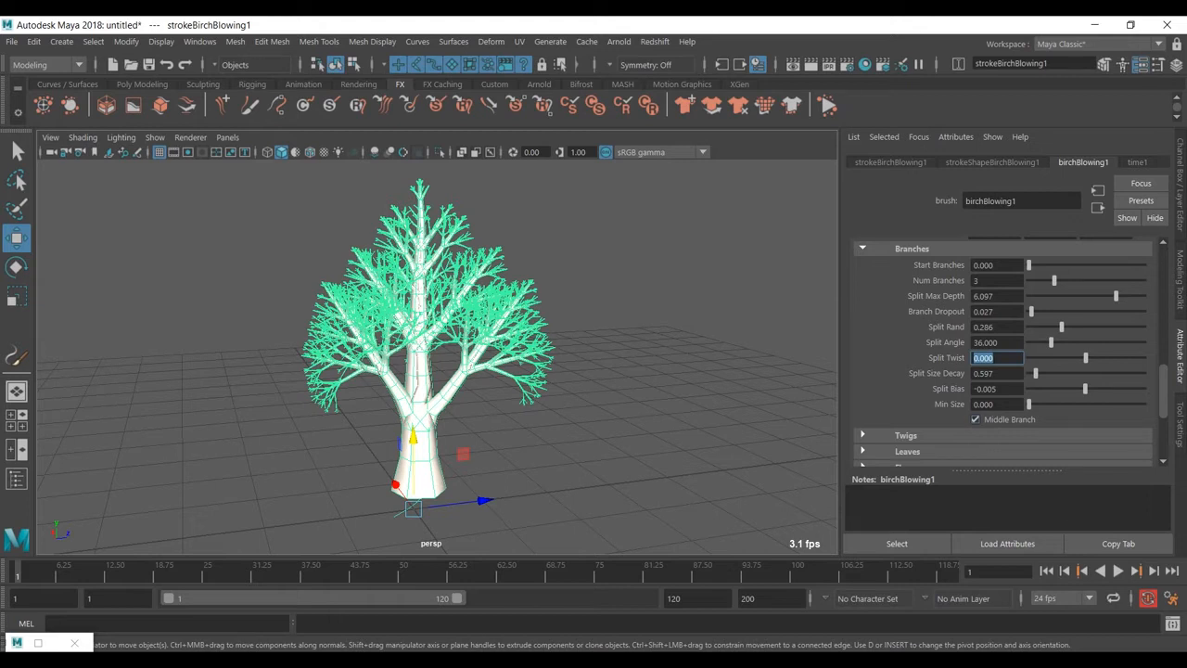
Compare the tree with and without Middle Branch from several angles, and leave Middle Branch disabled.
{"action": "scroll", "coordinate": [437, 357], "scroll_direction": "up", "scroll_amount": 1}
{"action": "left_click_drag", "start_coordinate": [445, 325], "coordinate": [452, 301], "text": "alt"}
{"action": "left_click", "coordinate": [976, 420]}
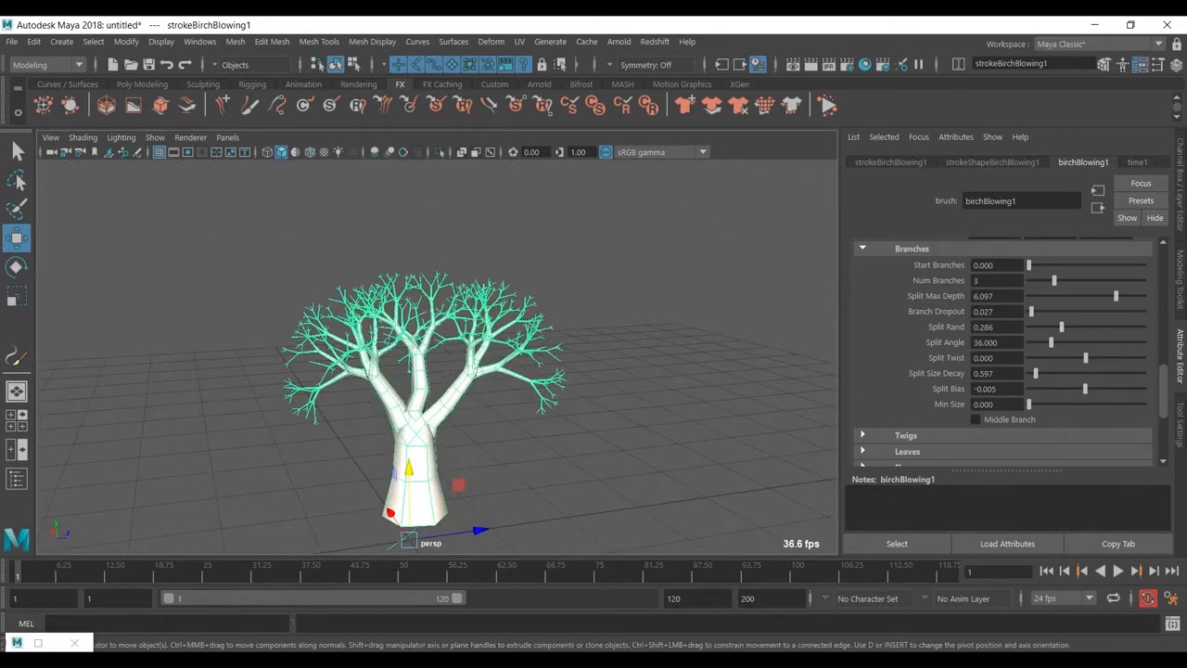
{"action": "left_click_drag", "start_coordinate": [417, 325], "coordinate": [538, 345], "text": "alt"}
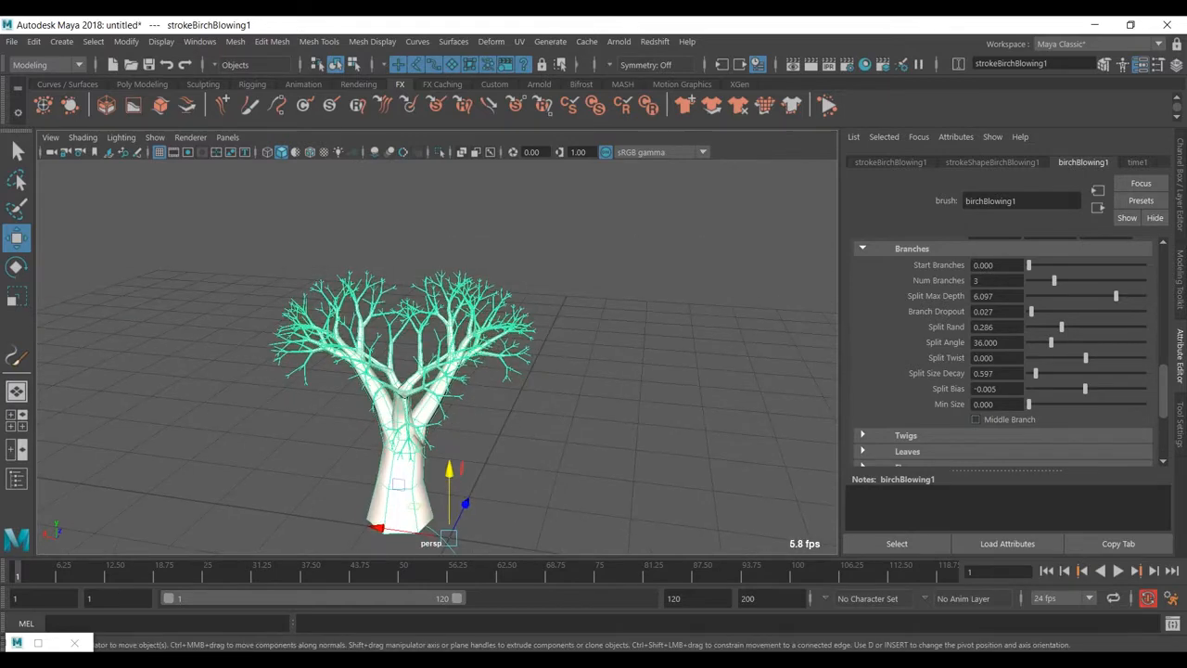
{"action": "left_click", "coordinate": [976, 419]}
{"action": "left_click_drag", "start_coordinate": [464, 325], "coordinate": [668, 338], "text": "alt"}
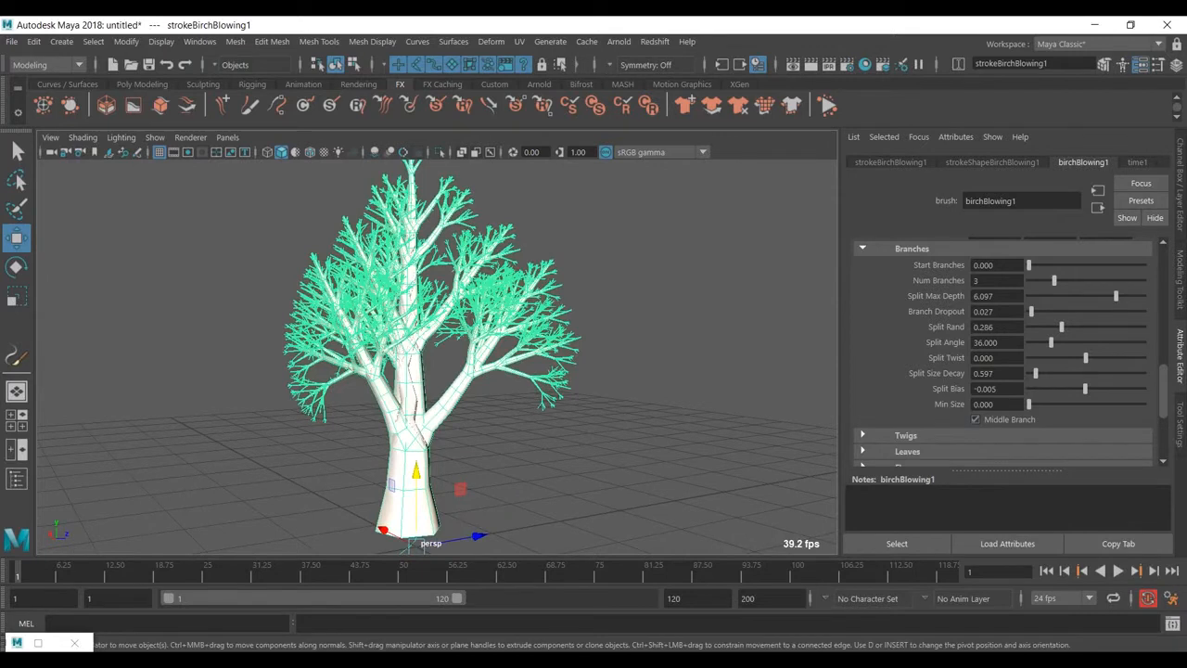
{"action": "left_click", "coordinate": [975, 419]}
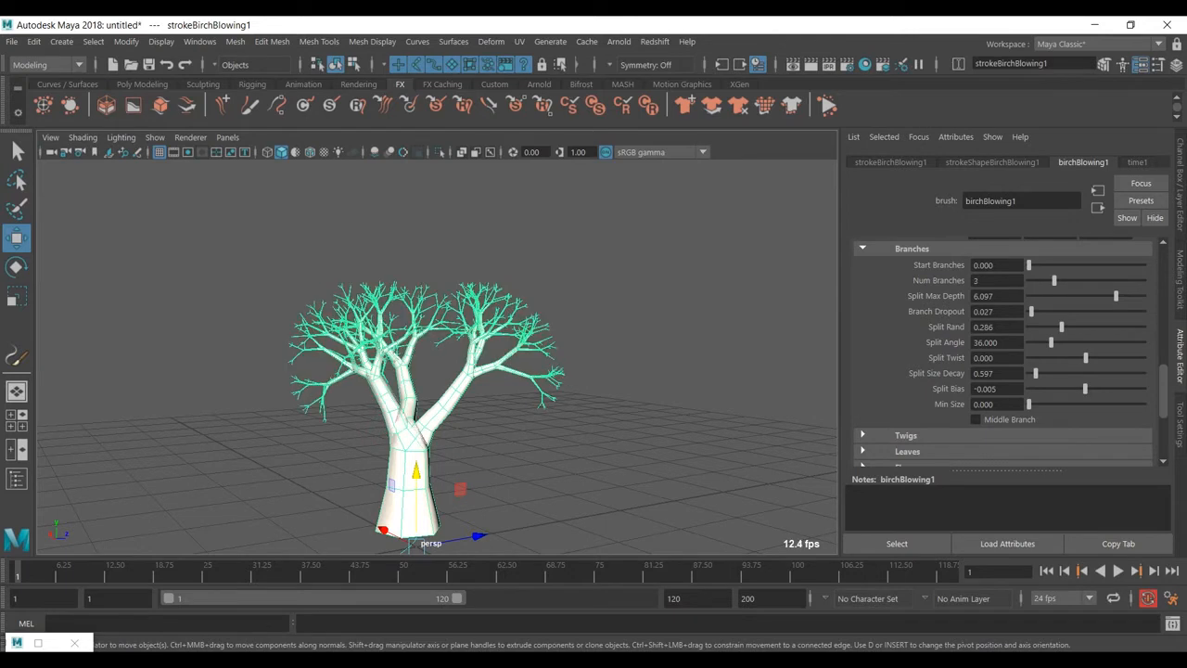
Fine-tune the branches to Split Rand 0.281, Split Angle 37.946, Split Twist 0.005 and Split Size Decay 0.670.
{"action": "left_click_drag", "start_coordinate": [1062, 326], "coordinate": [1052, 342]}
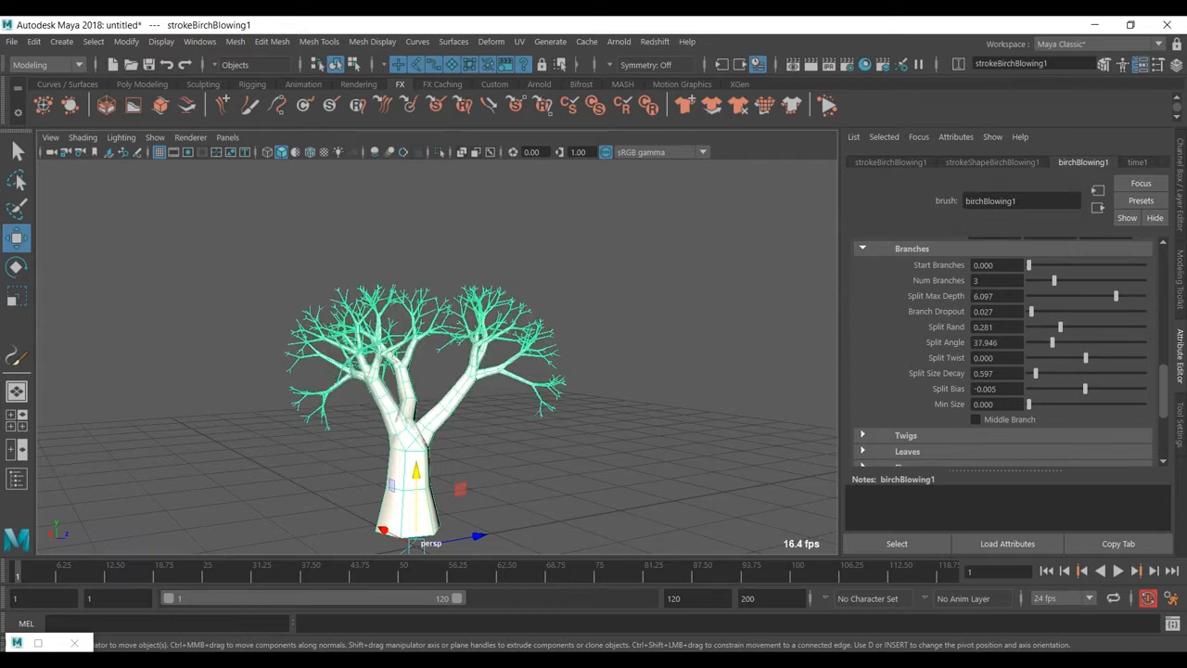
{"action": "left_click_drag", "start_coordinate": [1085, 357], "coordinate": [1041, 373]}
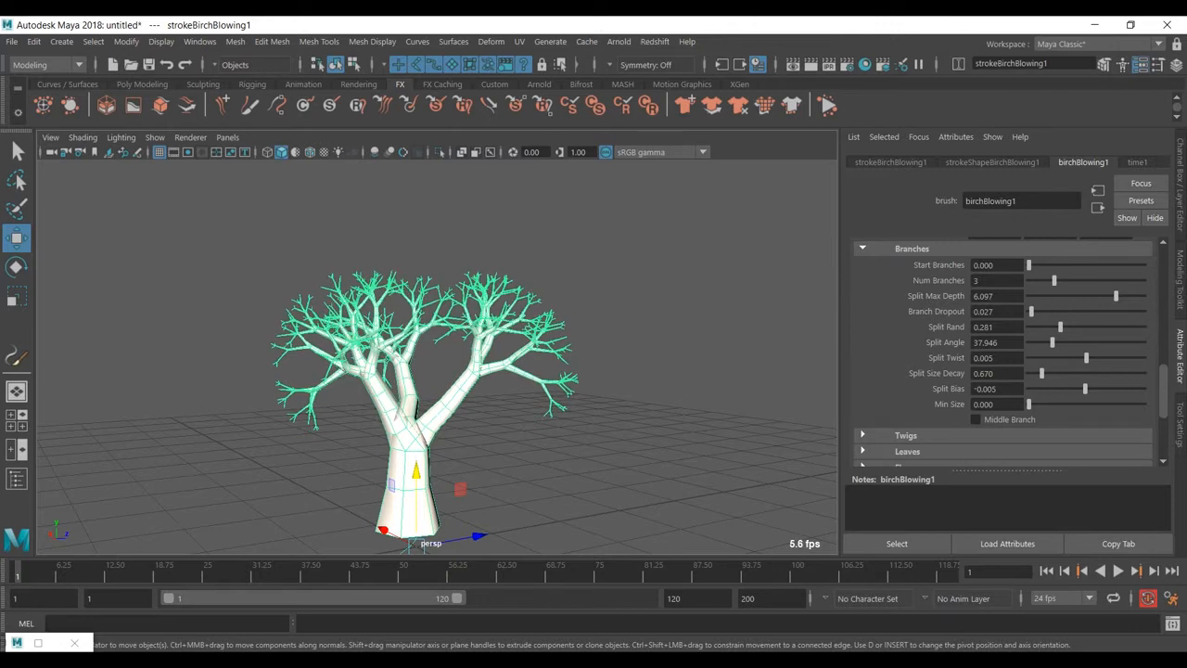
Collapse the Branches settings and enable Twigs in the brush's Growth options.
{"action": "left_click", "coordinate": [863, 248]}
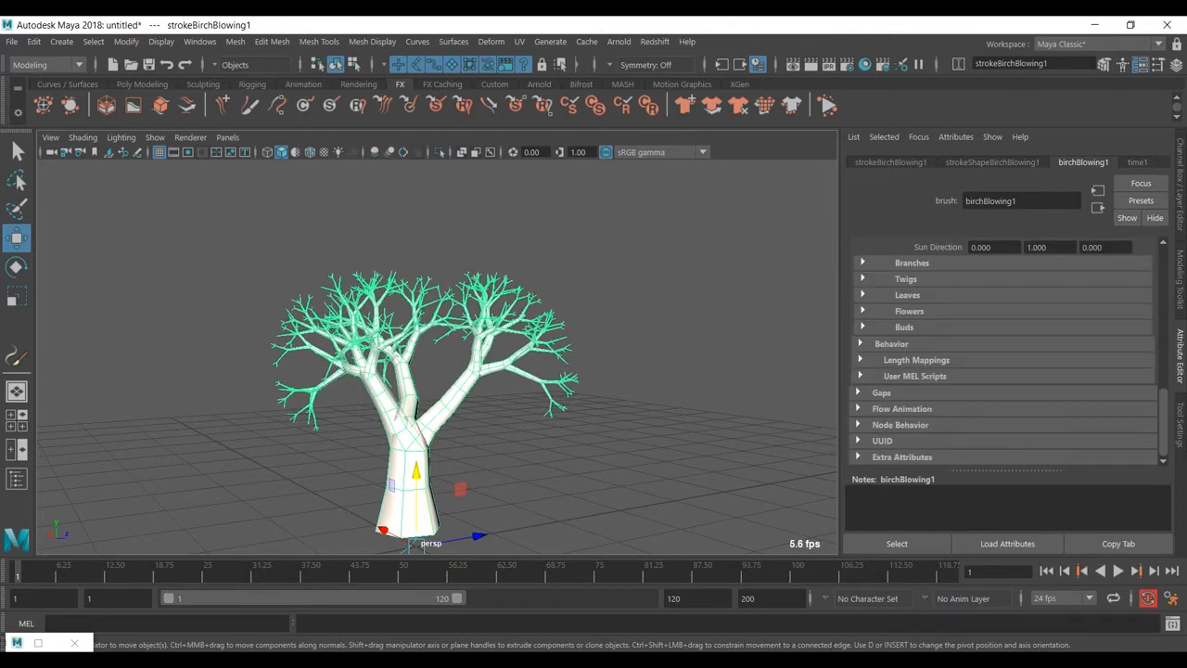
{"action": "scroll", "coordinate": [973, 373], "scroll_direction": "up", "scroll_amount": 4}
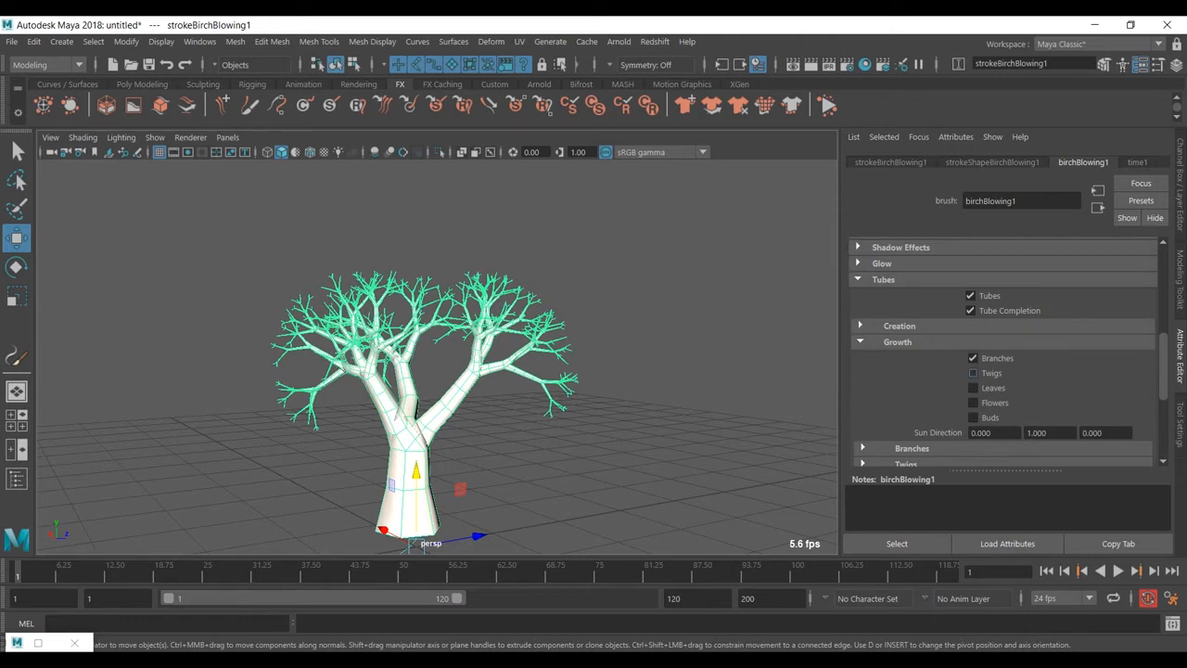
{"action": "scroll", "coordinate": [1006, 352], "scroll_direction": "down", "scroll_amount": 3}
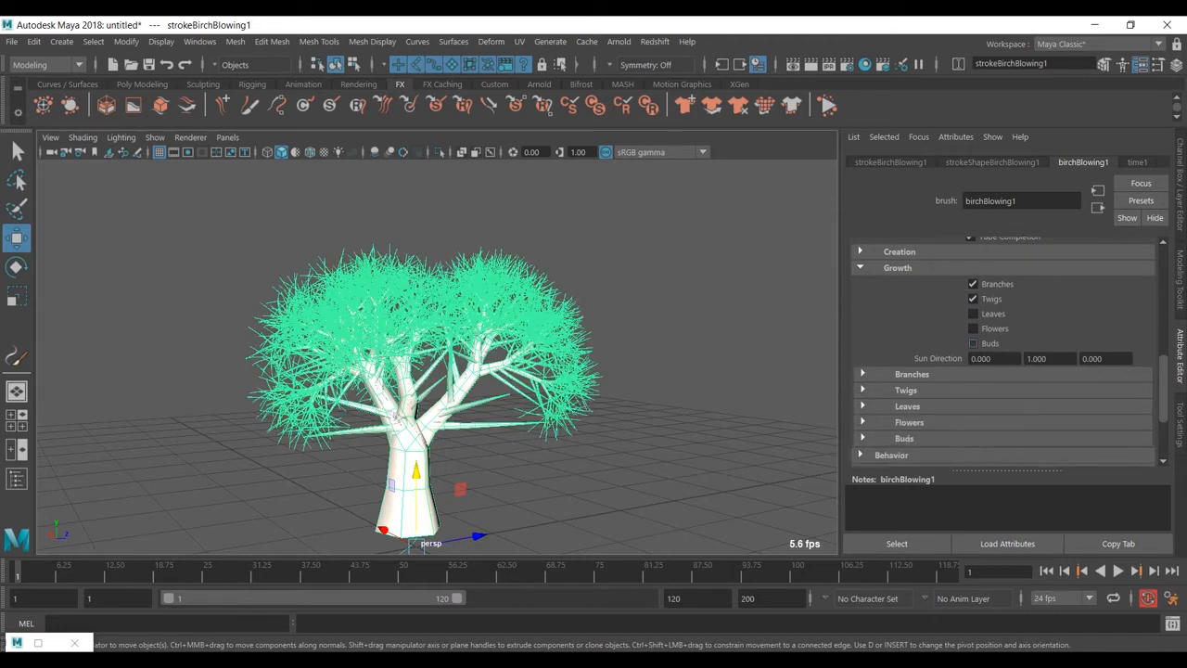
In the Twigs settings, set Num Twig Clusters to 5.689, Dropout 0.437, Length 1.105, Base Width 0.342, Tip Width 0 and Twig Start 0.184.
{"action": "left_click", "coordinate": [906, 353]}
{"action": "scroll", "coordinate": [927, 357], "scroll_direction": "down", "scroll_amount": 1}
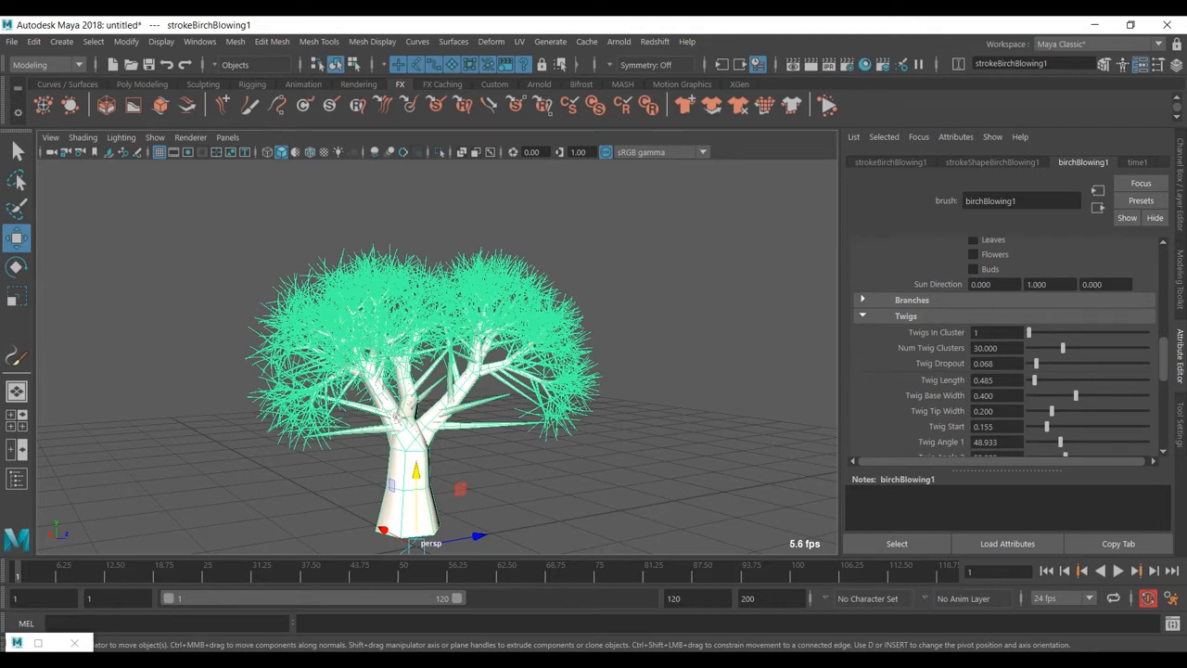
{"action": "left_click_drag", "start_coordinate": [1062, 348], "coordinate": [1031, 348]}
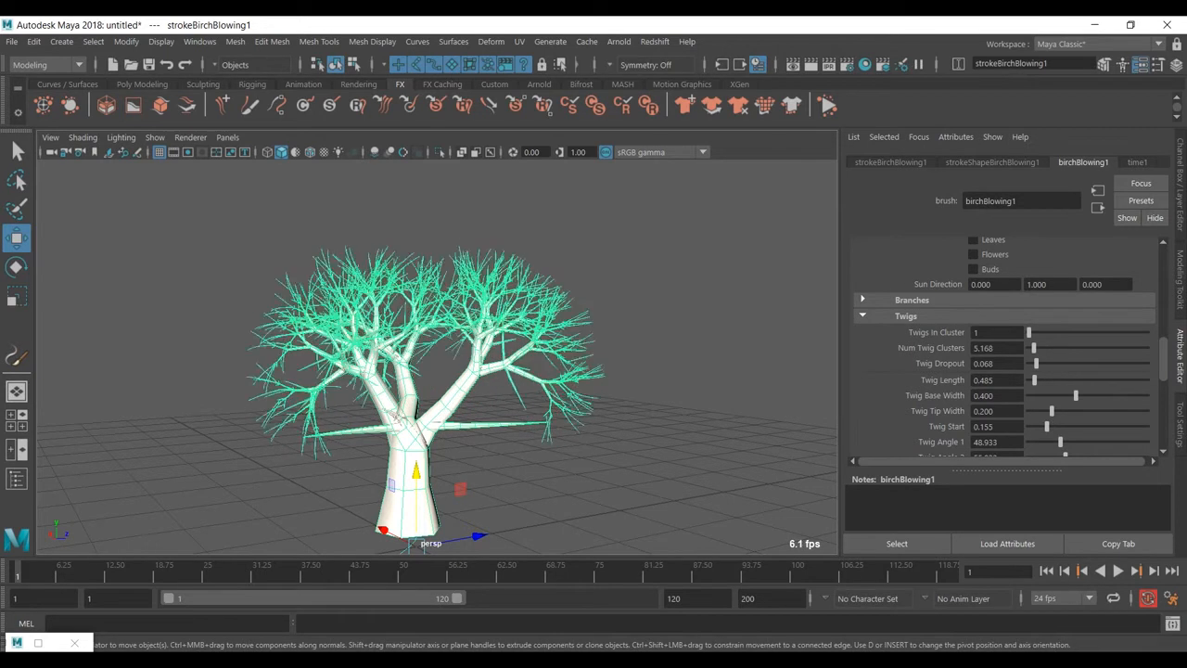
{"action": "left_click_drag", "start_coordinate": [1032, 348], "coordinate": [1034, 348]}
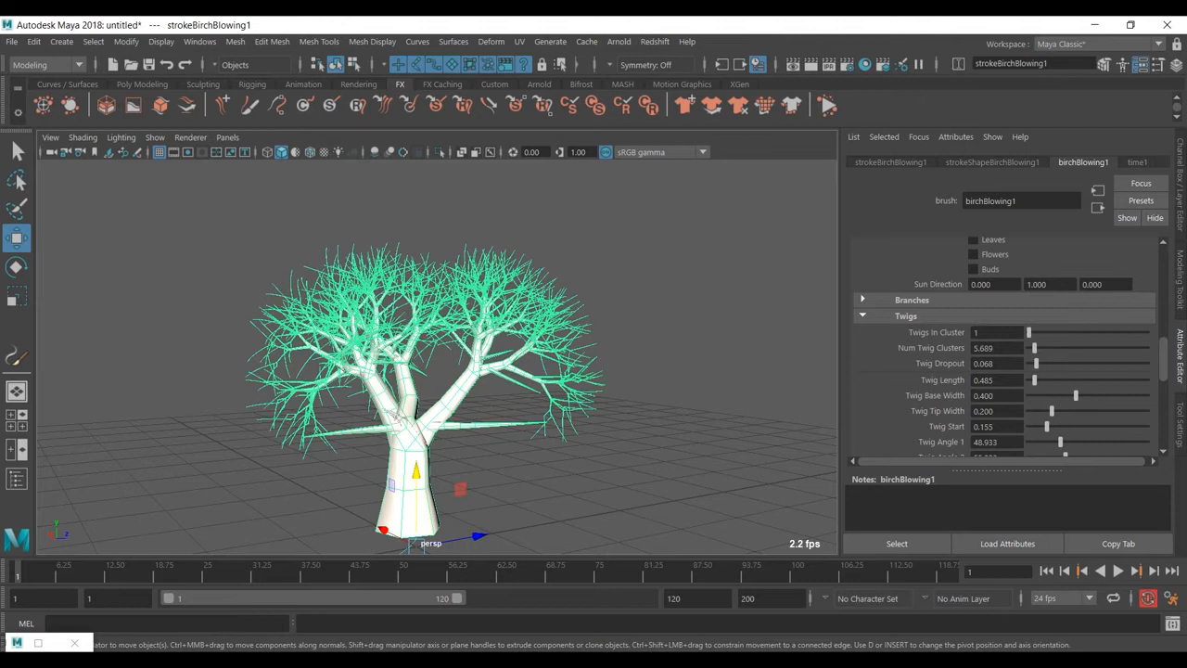
{"action": "left_click_drag", "start_coordinate": [1036, 363], "coordinate": [1079, 363]}
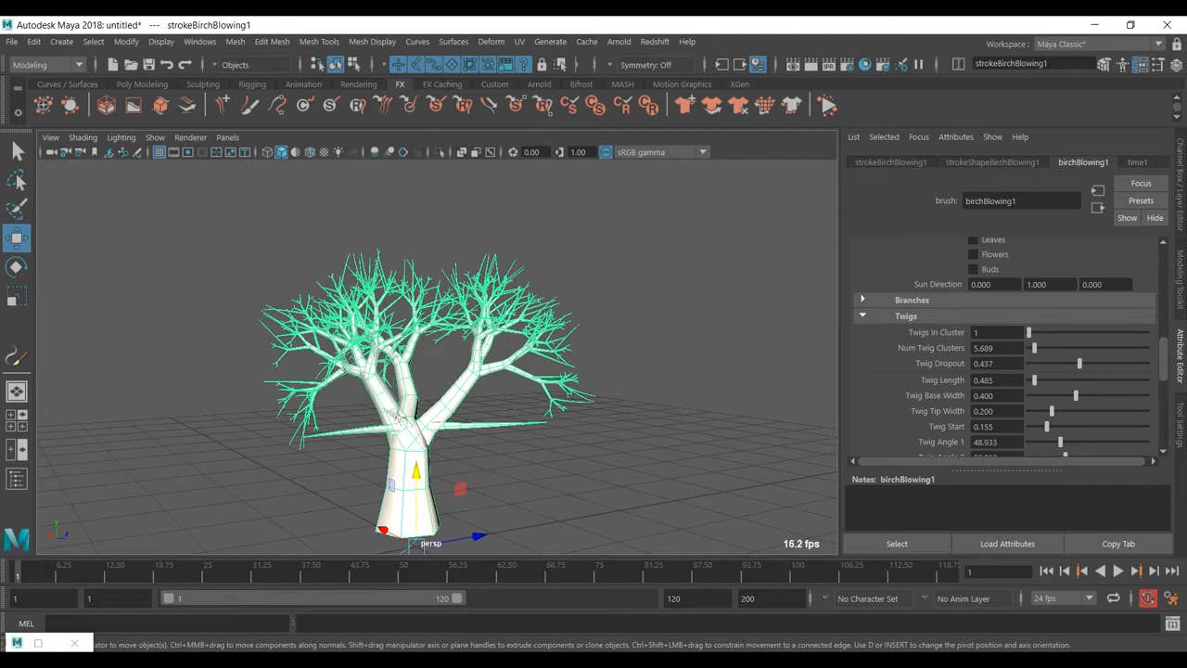
{"action": "left_click_drag", "start_coordinate": [1034, 380], "coordinate": [1041, 380]}
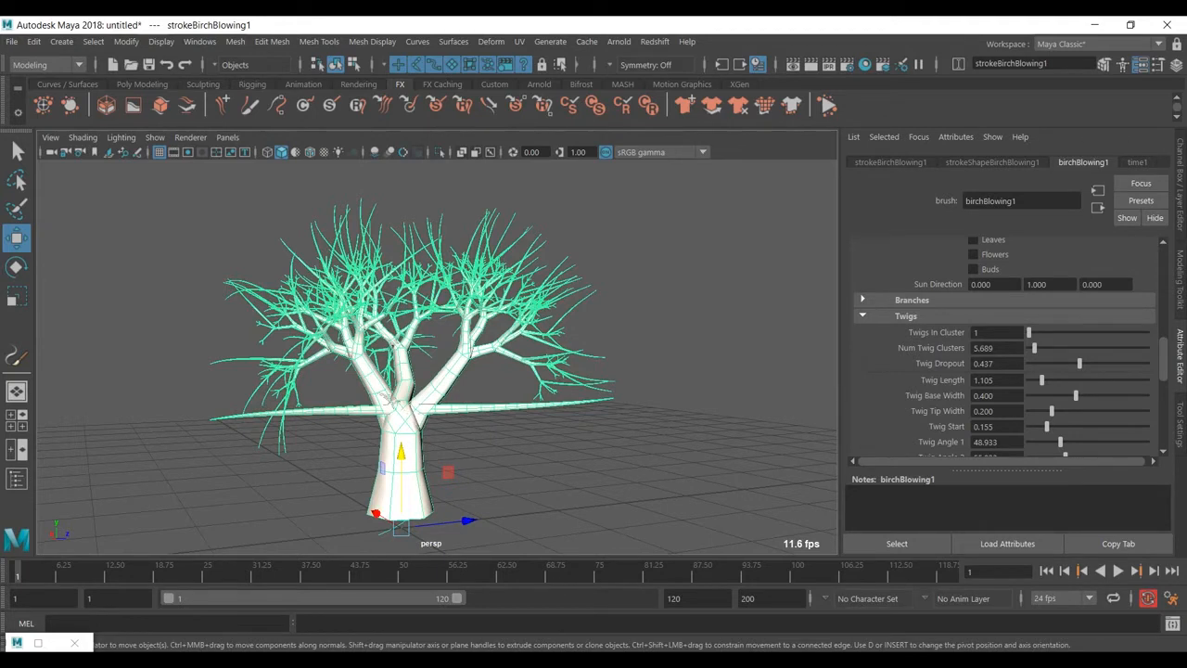
{"action": "left_click_drag", "start_coordinate": [1076, 396], "coordinate": [1049, 426]}
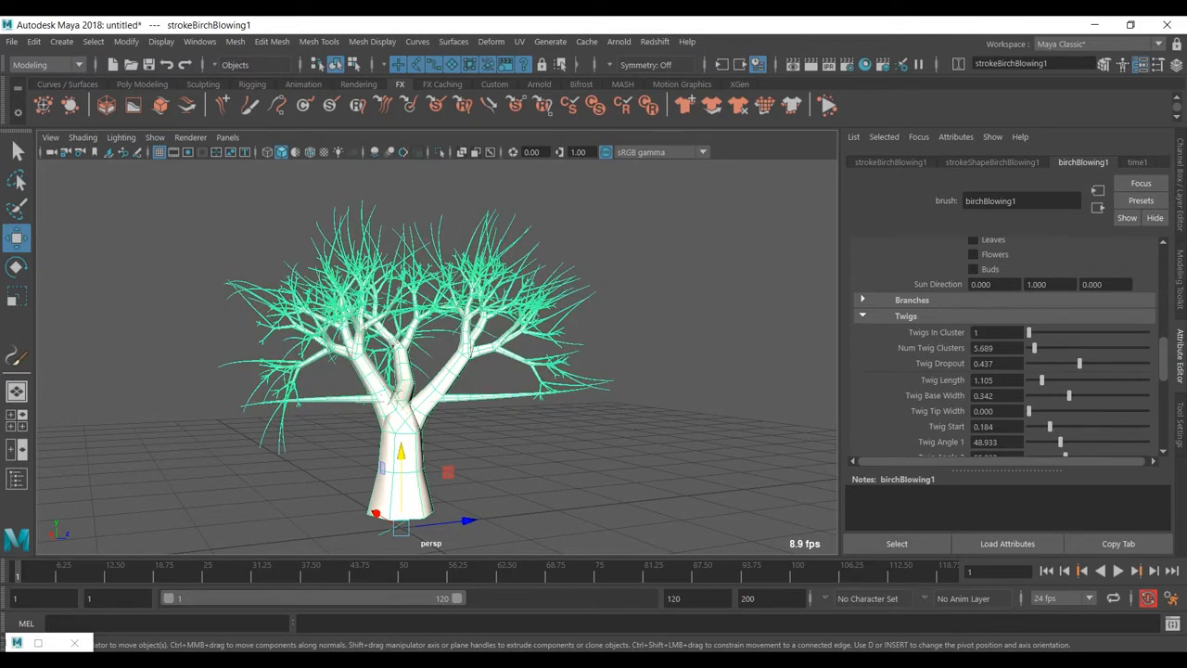
Set the twigs' Twig Angle 1 to 33.158, Twig Angle 2 to 54 and Twig Stiffness to 0.721.
{"action": "scroll", "coordinate": [1010, 346], "scroll_direction": "down", "scroll_amount": 2}
{"action": "mouse_move", "coordinate": [1060, 405]}
{"action": "left_mouse_down"}
{"action": "mouse_move", "coordinate": [1100, 405]}
{"action": "mouse_move", "coordinate": [1033, 405]}
{"action": "mouse_move", "coordinate": [1049, 405]}
{"action": "left_mouse_up"}
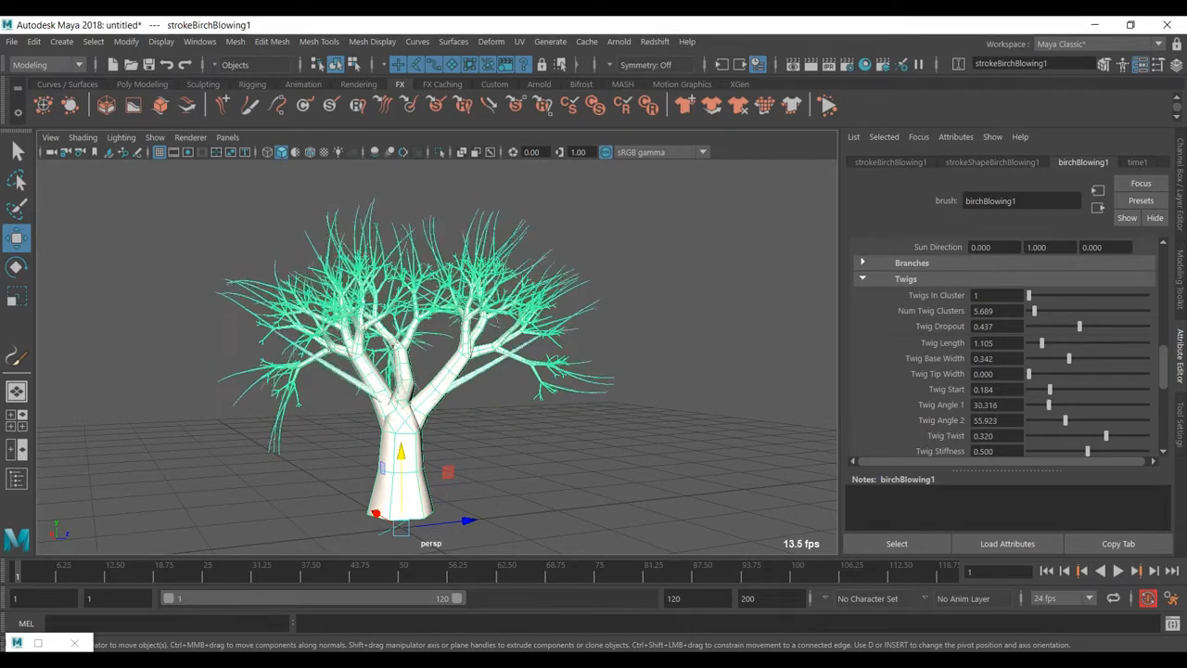
{"action": "left_click_drag", "start_coordinate": [1065, 420], "coordinate": [1072, 420]}
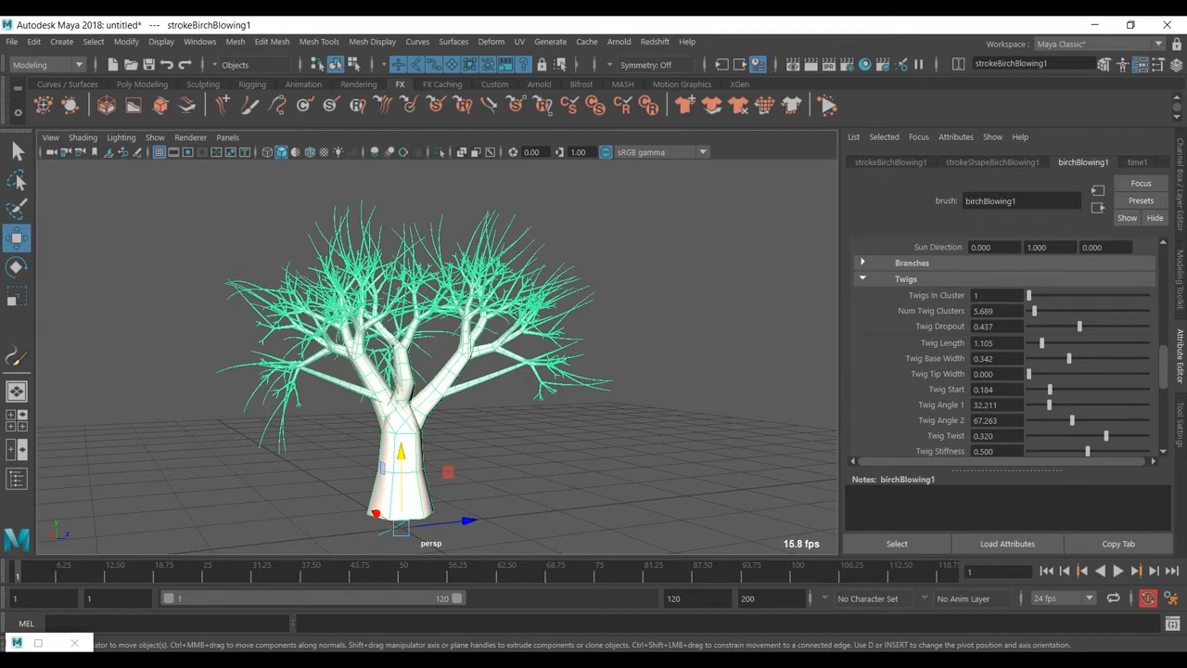
{"action": "mouse_move", "coordinate": [1050, 404]}
{"action": "left_mouse_down"}
{"action": "mouse_move", "coordinate": [1092, 420]}
{"action": "mouse_move", "coordinate": [1063, 420]}
{"action": "left_mouse_up"}
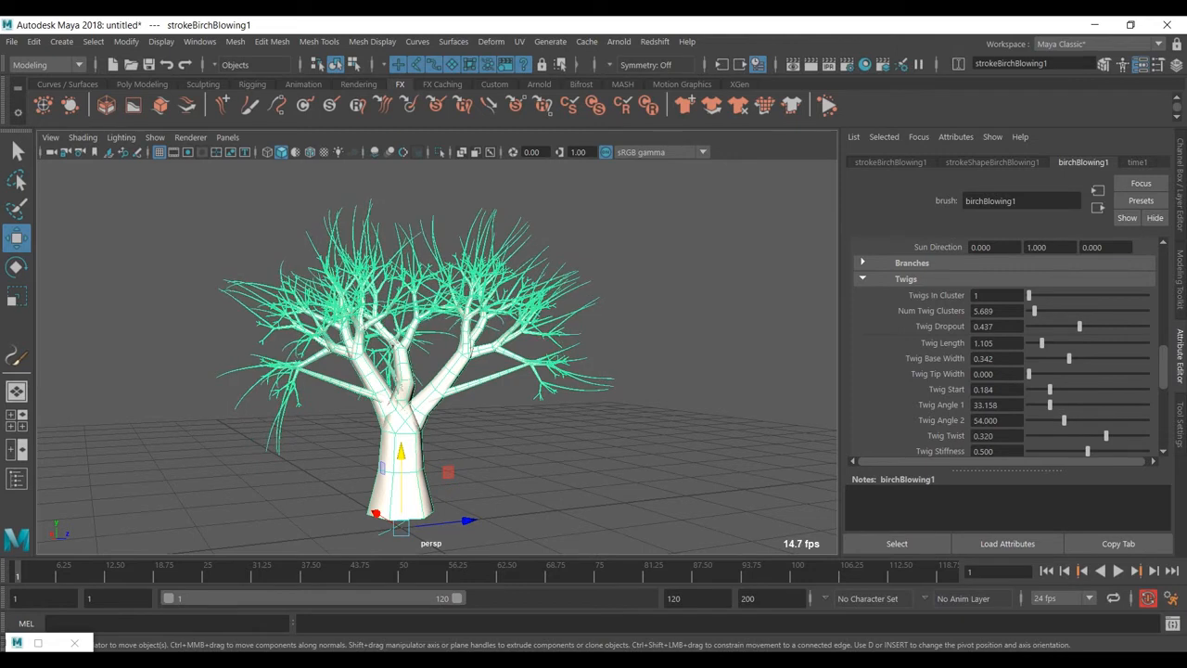
{"action": "scroll", "coordinate": [1006, 348], "scroll_direction": "down", "scroll_amount": 2}
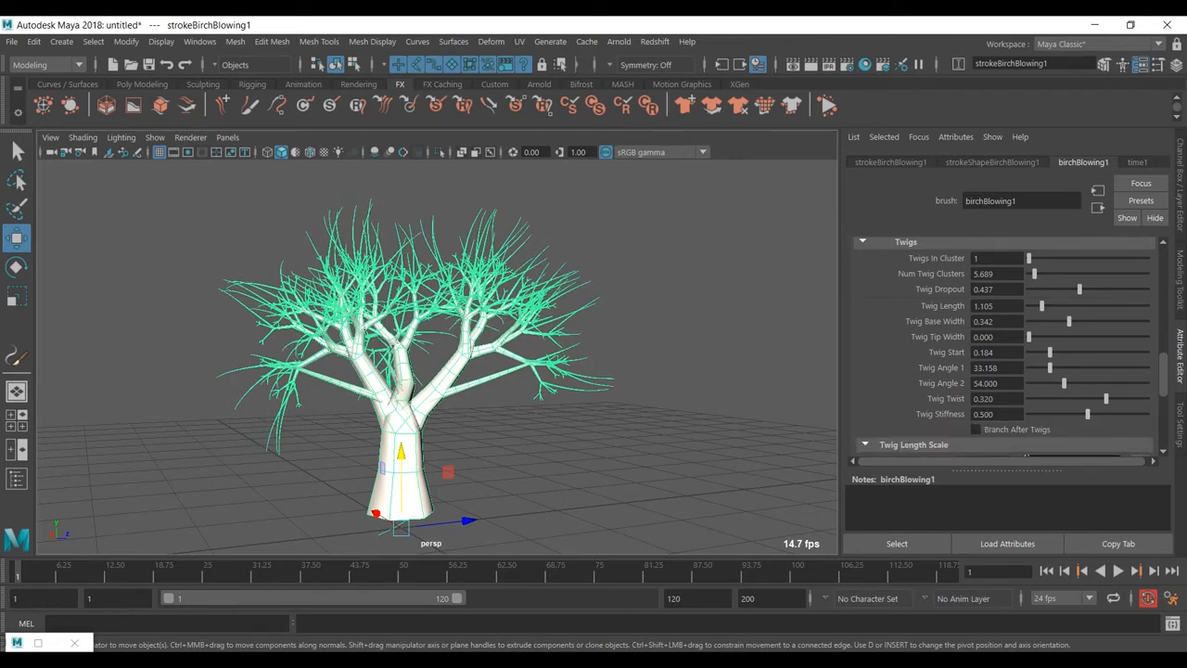
{"action": "left_click_drag", "start_coordinate": [1087, 414], "coordinate": [1113, 413]}
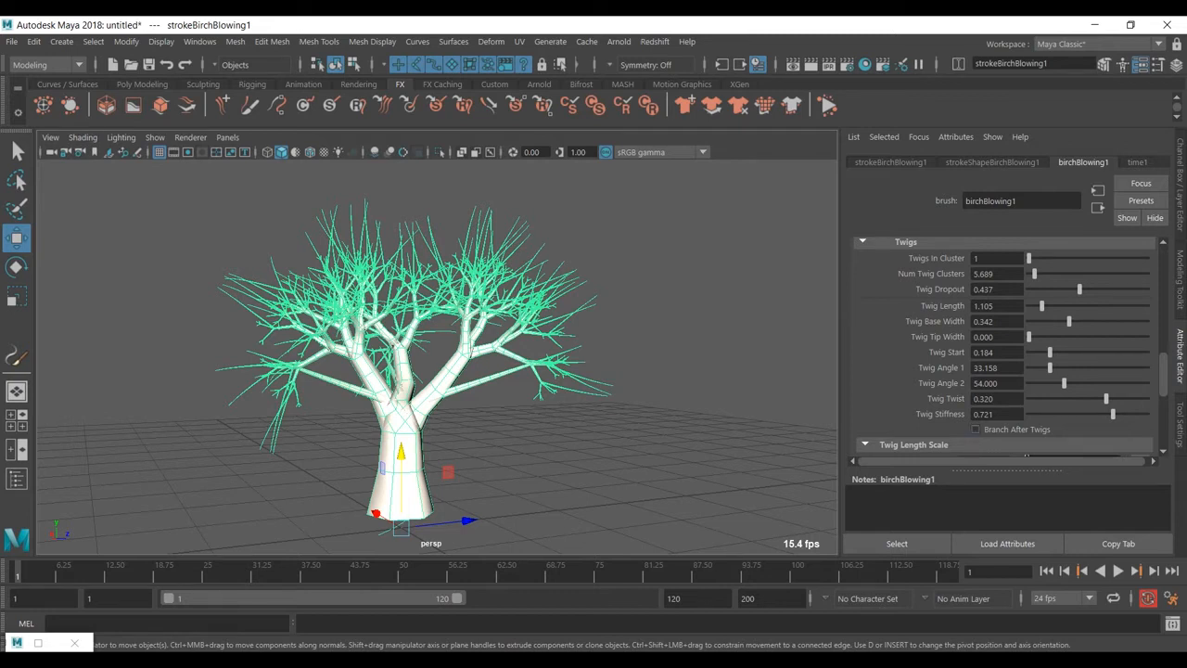
Compare the tree with and without Branch After Twigs, and leave Branch After Twigs disabled.
{"action": "left_click", "coordinate": [976, 430]}
{"action": "scroll", "coordinate": [437, 357], "scroll_direction": "down", "scroll_amount": 5}
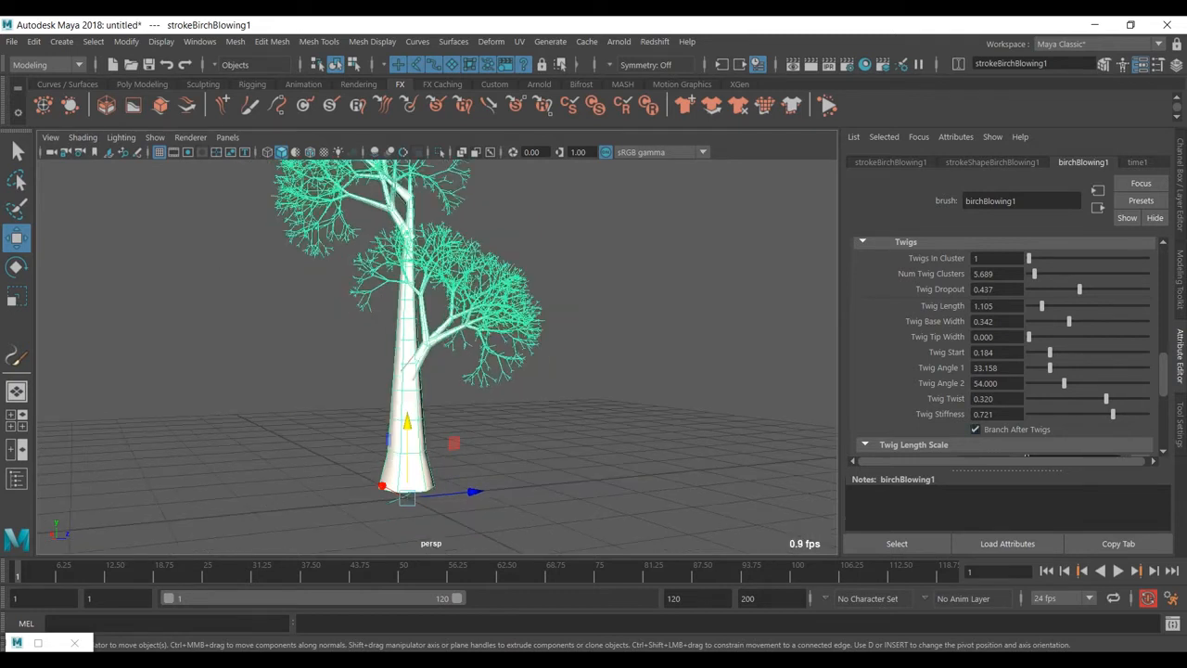
{"action": "scroll", "coordinate": [437, 357], "scroll_direction": "up", "scroll_amount": 2}
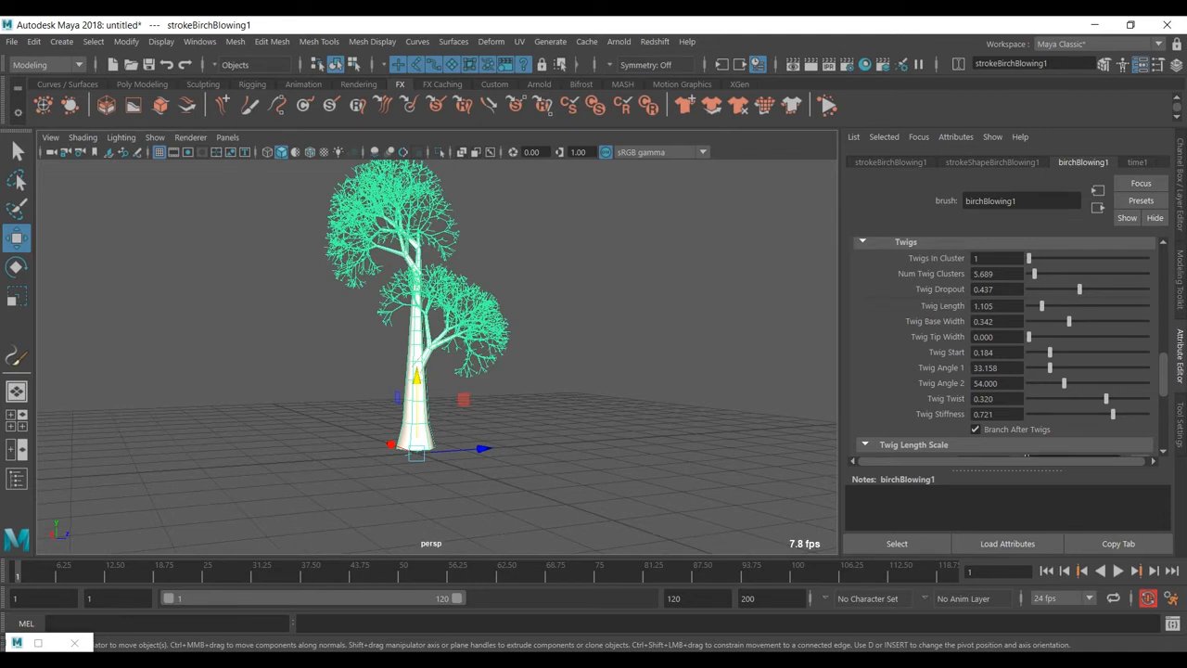
{"action": "left_click", "coordinate": [975, 430]}
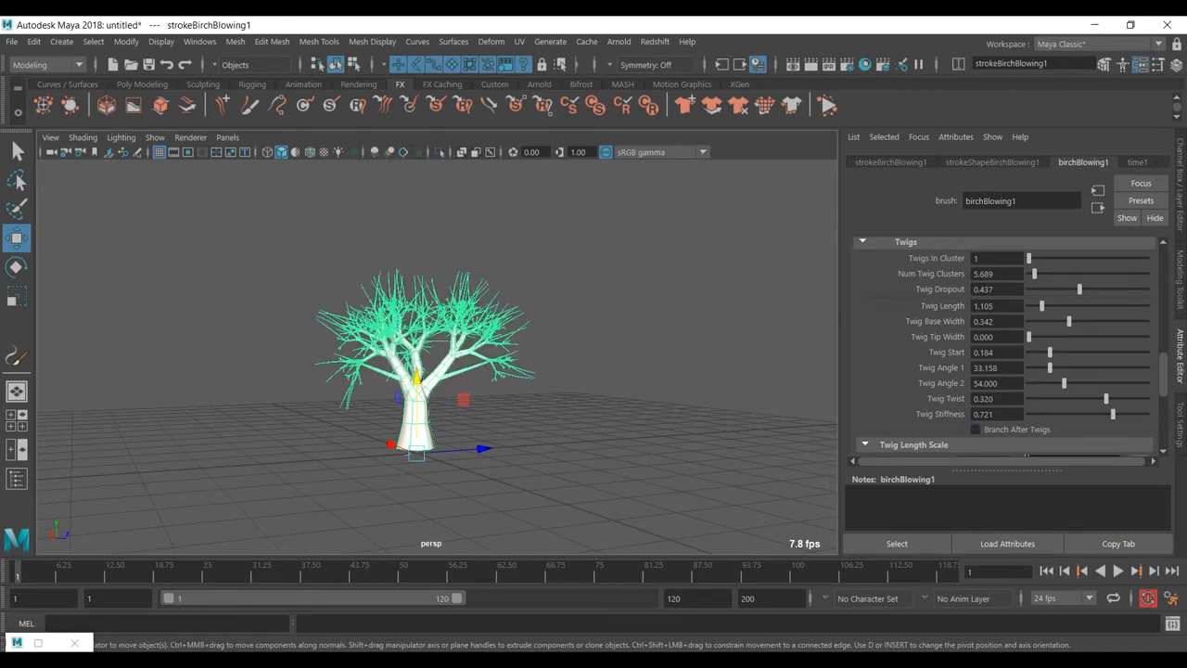
Shape the Twig Length Scale curve to rise from 0 at the start to 1 at the end, with a point of value 0.0101 at position 0.3808.
{"action": "scroll", "coordinate": [1006, 348], "scroll_direction": "down", "scroll_amount": 4}
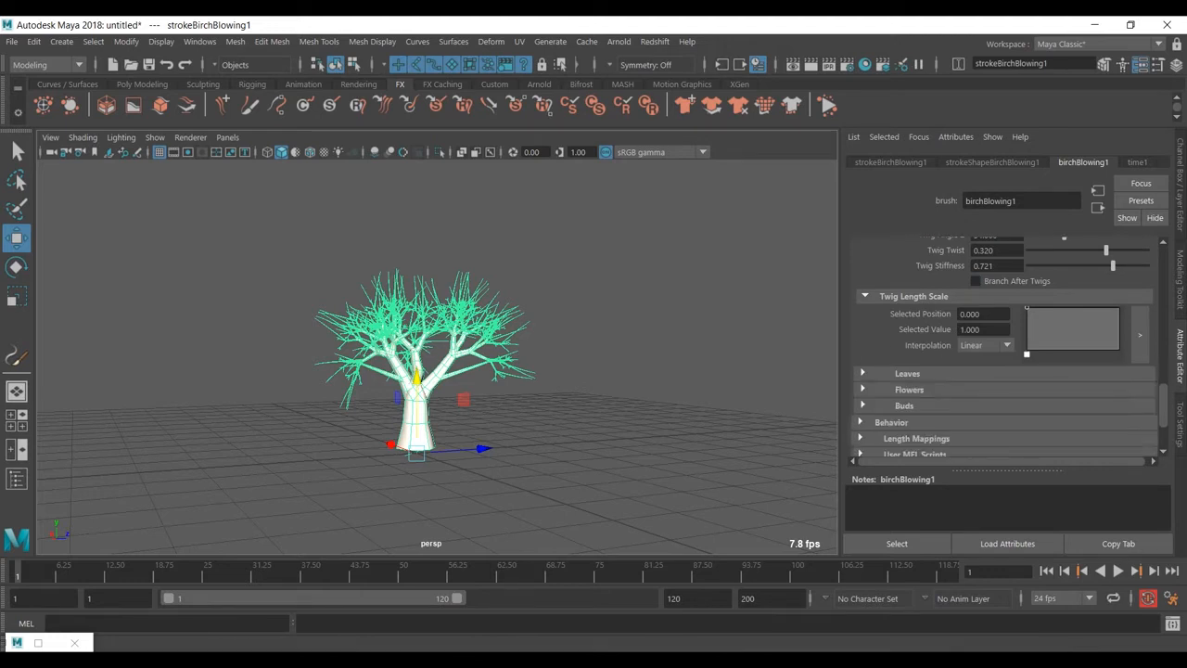
{"action": "scroll", "coordinate": [412, 359], "scroll_direction": "up", "scroll_amount": 5}
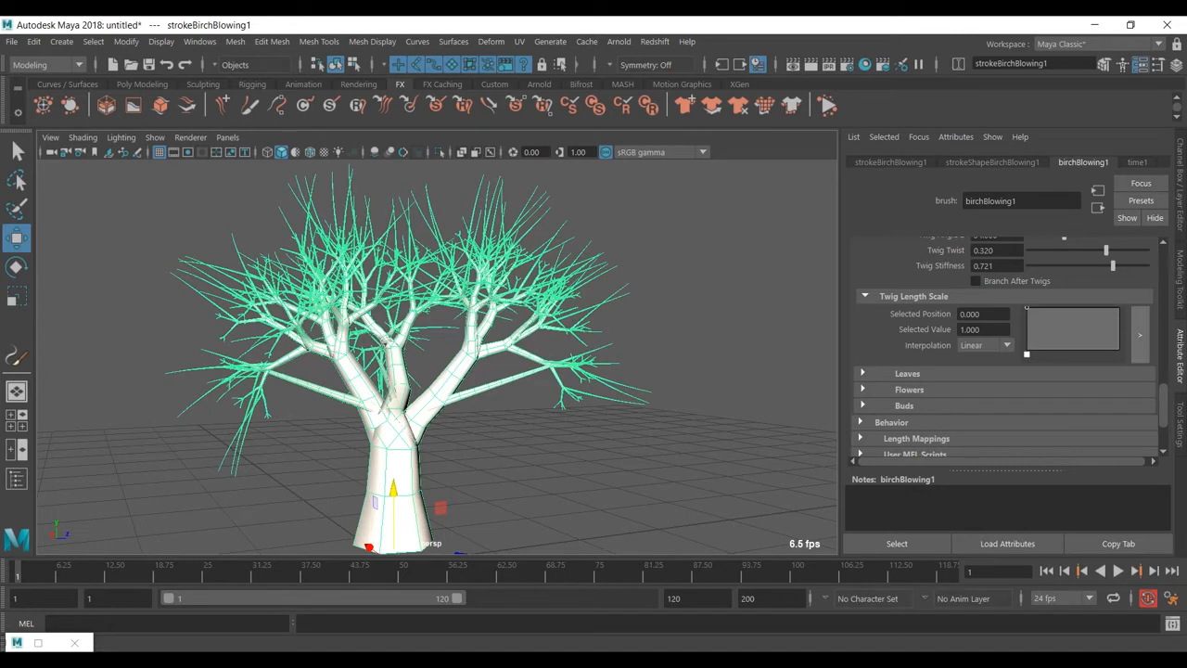
{"action": "mouse_move", "coordinate": [1027, 308]}
{"action": "left_mouse_down"}
{"action": "mouse_move", "coordinate": [1038, 350]}
{"action": "mouse_move", "coordinate": [1026, 307]}
{"action": "left_mouse_up"}
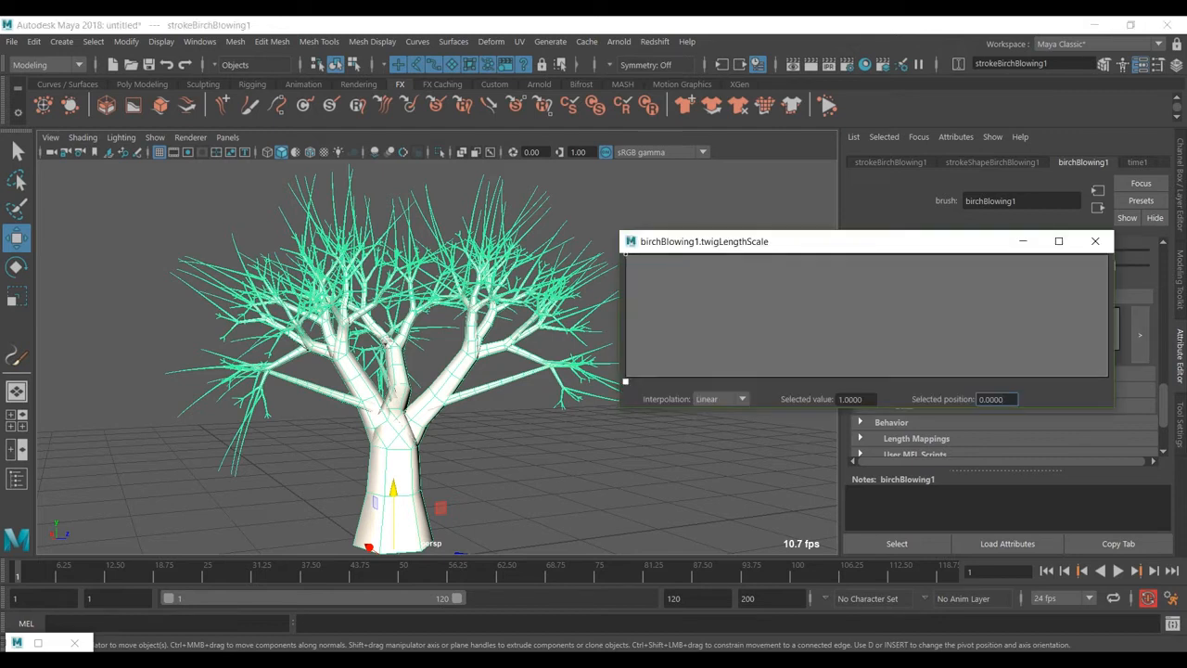
{"action": "left_click_drag", "start_coordinate": [626, 255], "coordinate": [626, 377]}
{"action": "left_click_drag", "start_coordinate": [1107, 375], "coordinate": [1107, 256]}
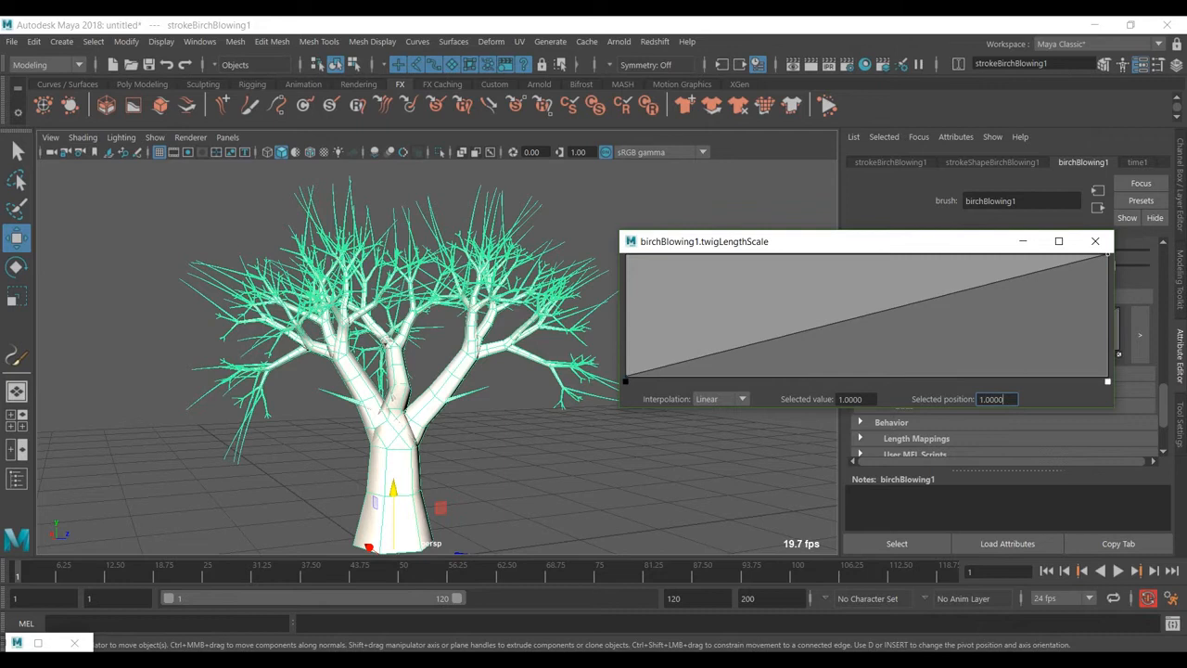
{"action": "left_click_drag", "start_coordinate": [808, 360], "coordinate": [808, 378]}
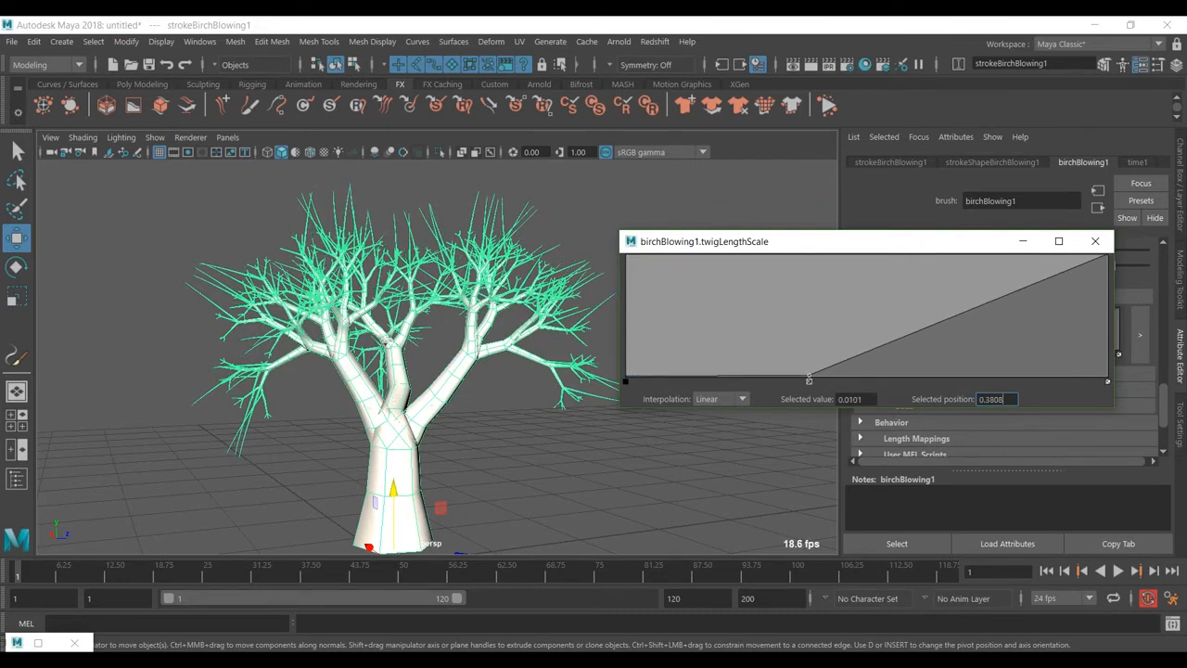
{"action": "left_click", "coordinate": [1096, 241]}
Enable Leaves in the brush's Growth options and inspect the foliage around the main trunk fork.
{"action": "scroll", "coordinate": [1010, 346], "scroll_direction": "up", "scroll_amount": 4}
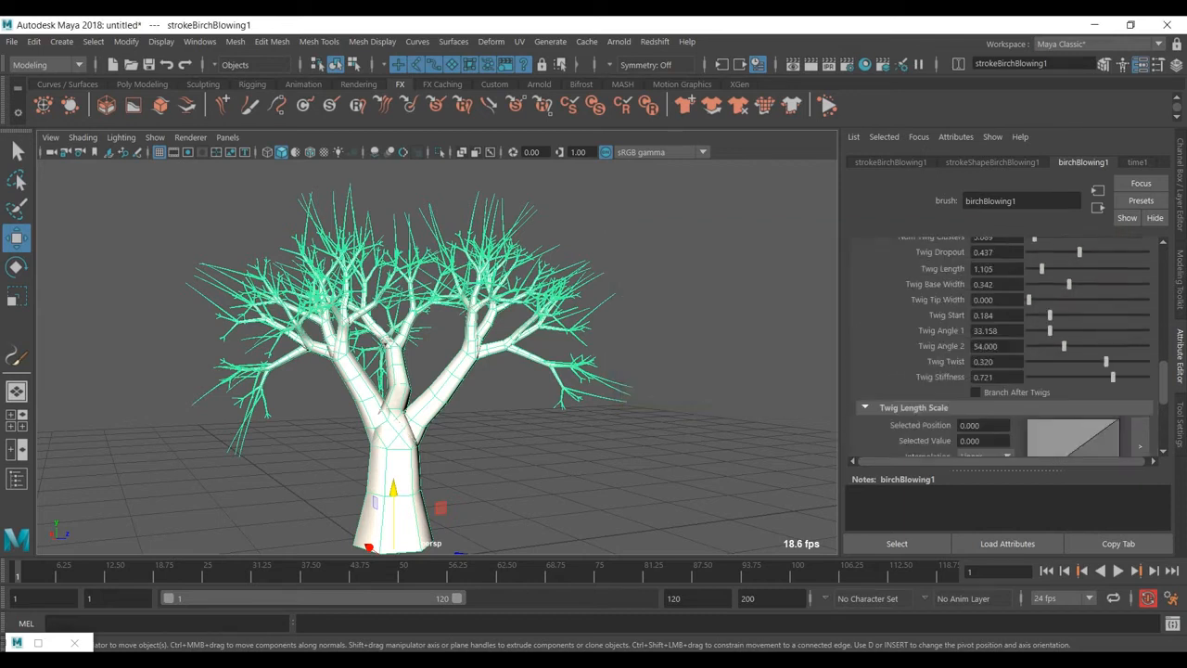
{"action": "scroll", "coordinate": [1004, 346], "scroll_direction": "up", "scroll_amount": 1}
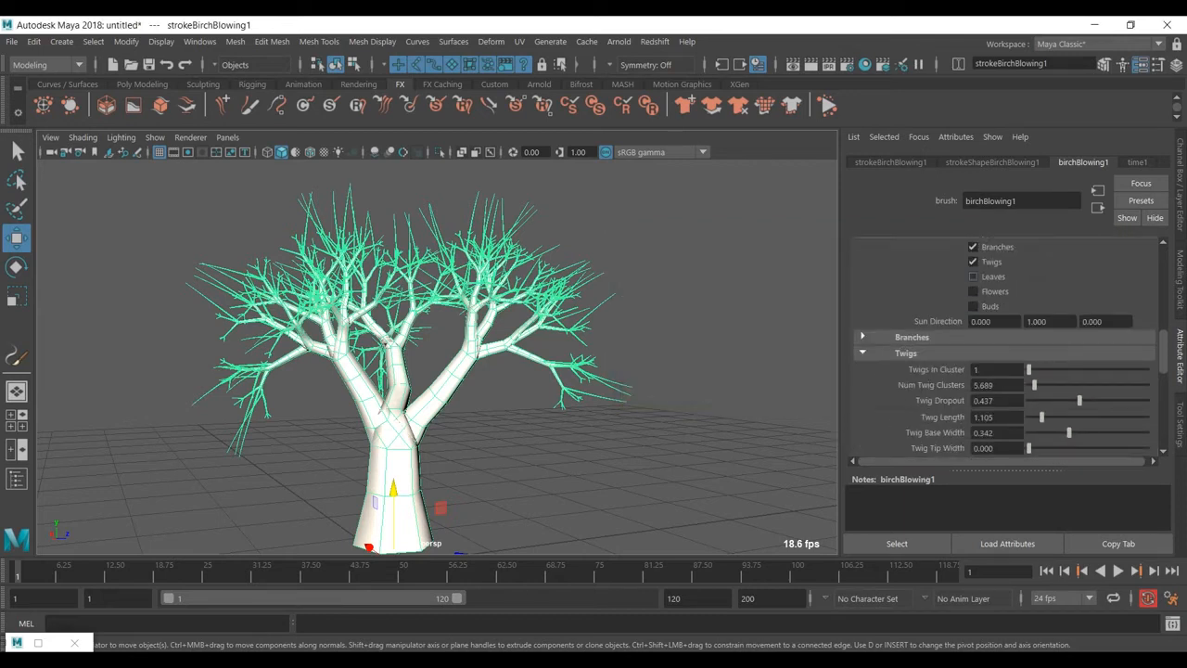
{"action": "scroll", "coordinate": [436, 357], "scroll_direction": "up", "scroll_amount": 6}
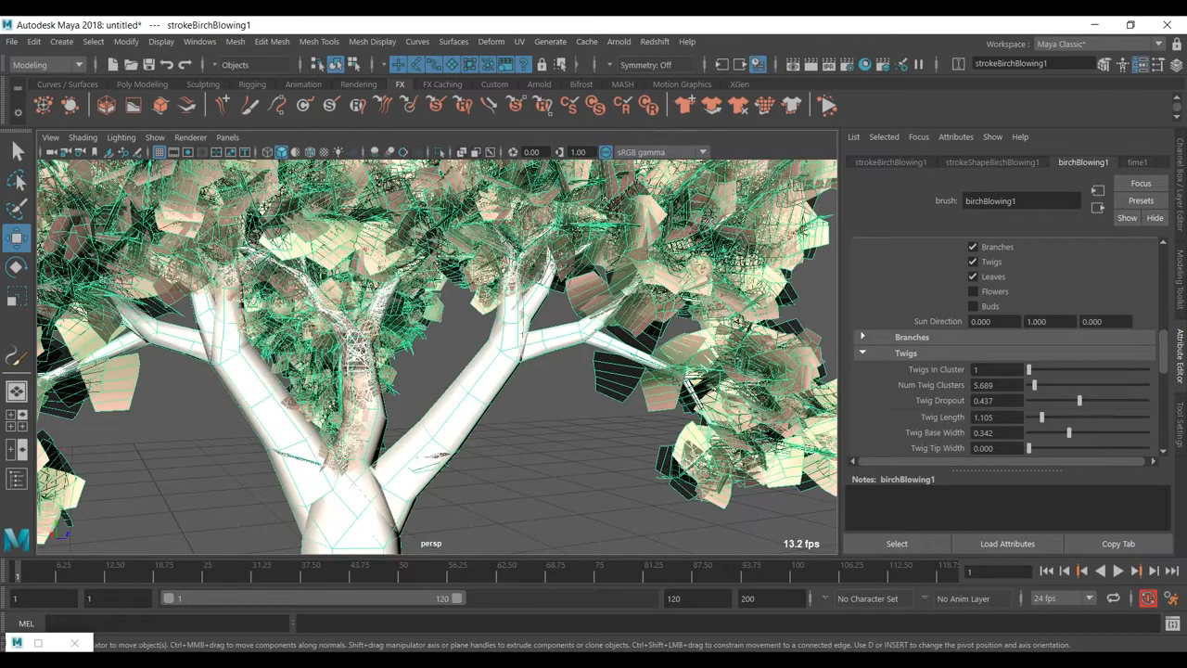
{"action": "scroll", "coordinate": [436, 357], "scroll_direction": "up", "scroll_amount": 8}
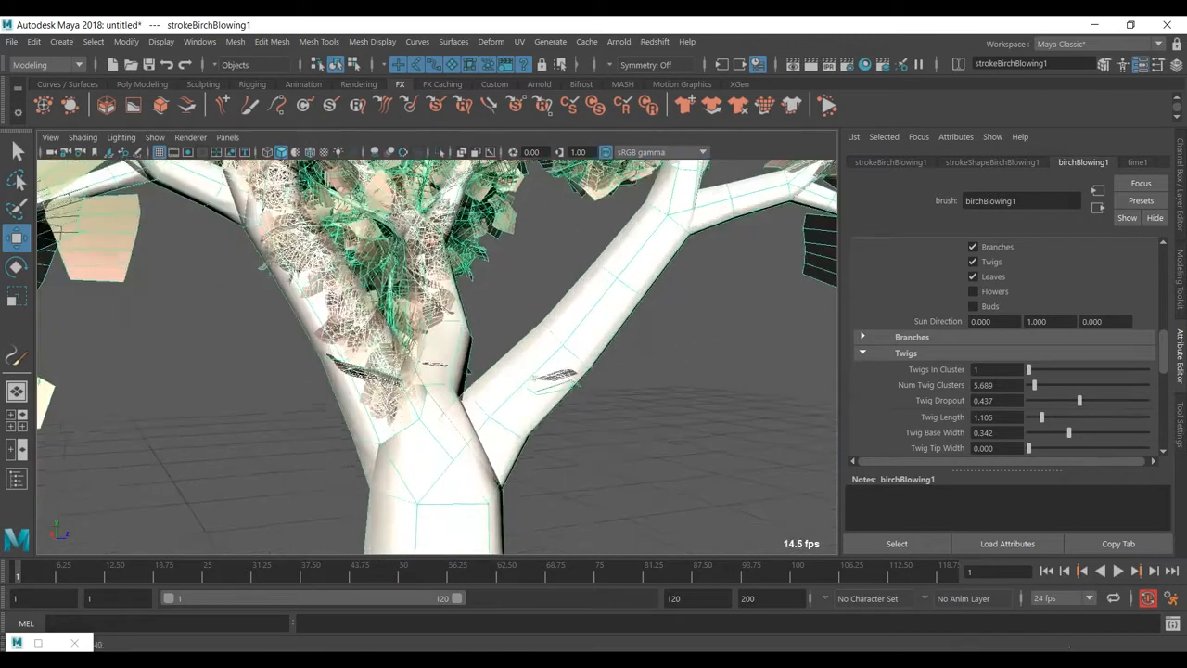
{"action": "scroll", "coordinate": [436, 357], "scroll_direction": "down", "scroll_amount": 6}
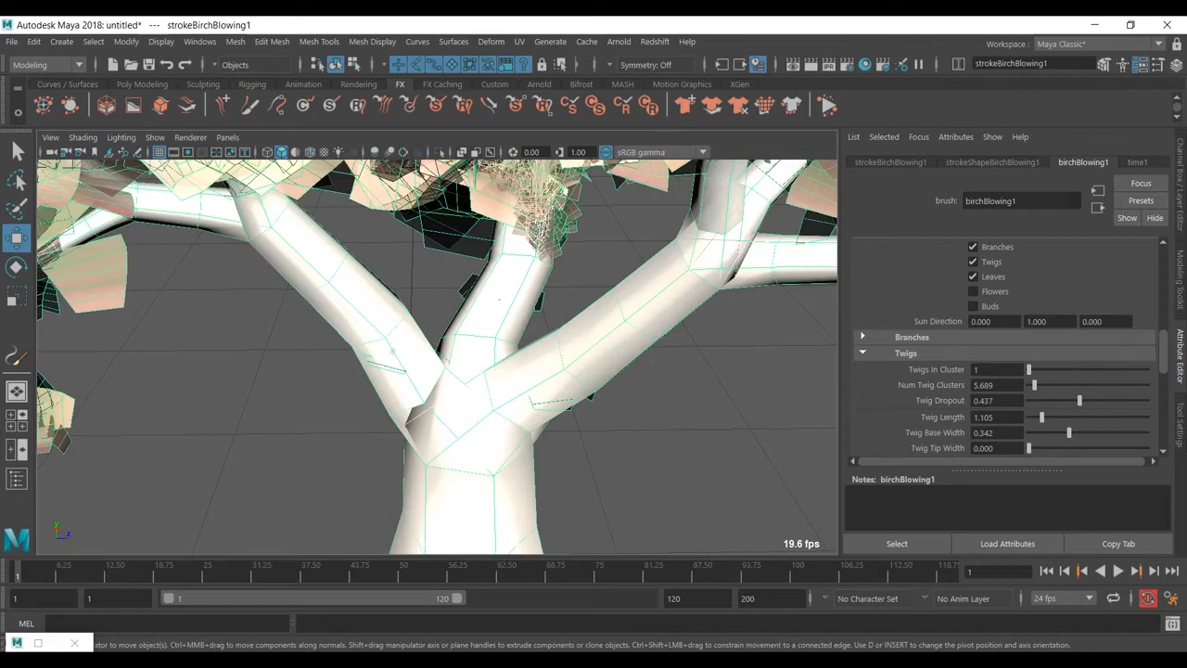
Move the middle point of the Twig Length Scale curve to position 0.470 and value 0, and check the whole tree.
{"action": "scroll", "coordinate": [1004, 348], "scroll_direction": "down", "scroll_amount": 5}
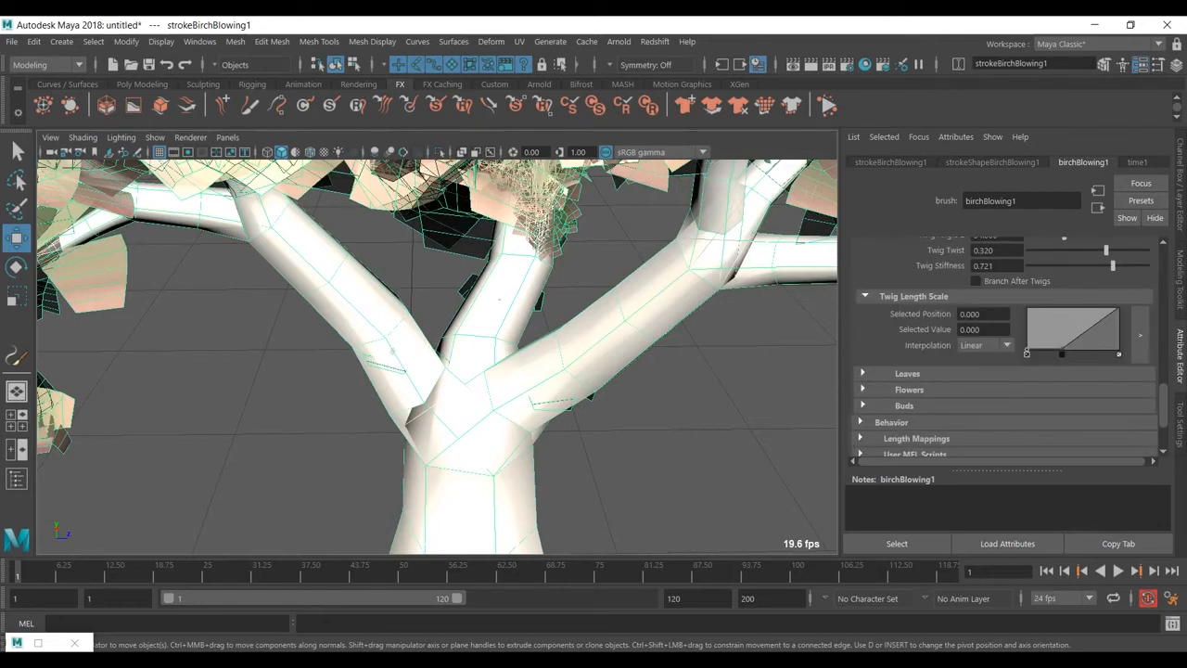
{"action": "left_click_drag", "start_coordinate": [1061, 349], "coordinate": [1064, 344]}
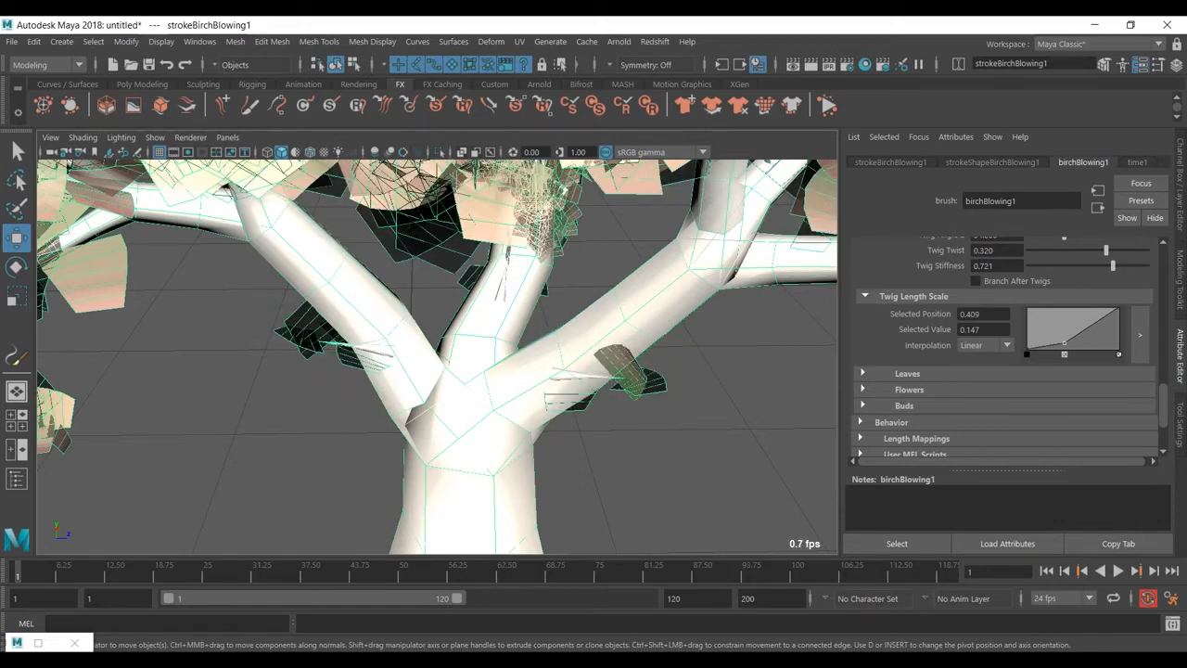
{"action": "left_click_drag", "start_coordinate": [1063, 343], "coordinate": [1069, 354]}
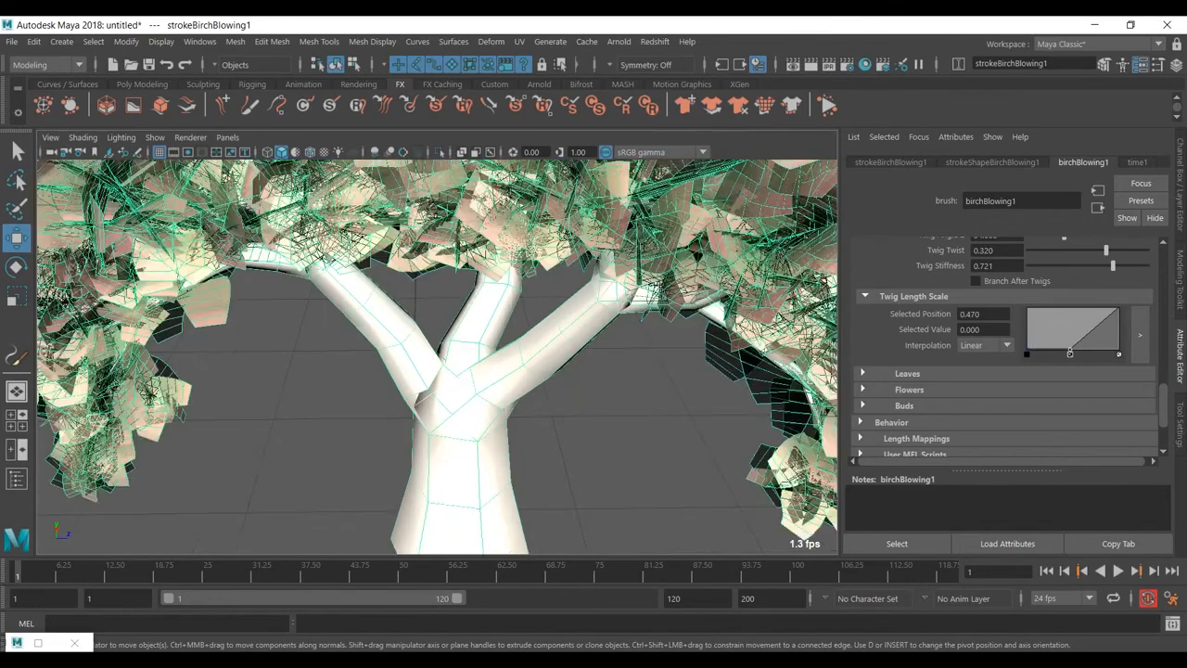
{"action": "scroll", "coordinate": [445, 371], "scroll_direction": "down", "scroll_amount": 5}
{"action": "left_click_drag", "start_coordinate": [445, 370], "coordinate": [542, 311], "text": "alt"}
{"action": "scroll", "coordinate": [491, 325], "scroll_direction": "down", "scroll_amount": 3}
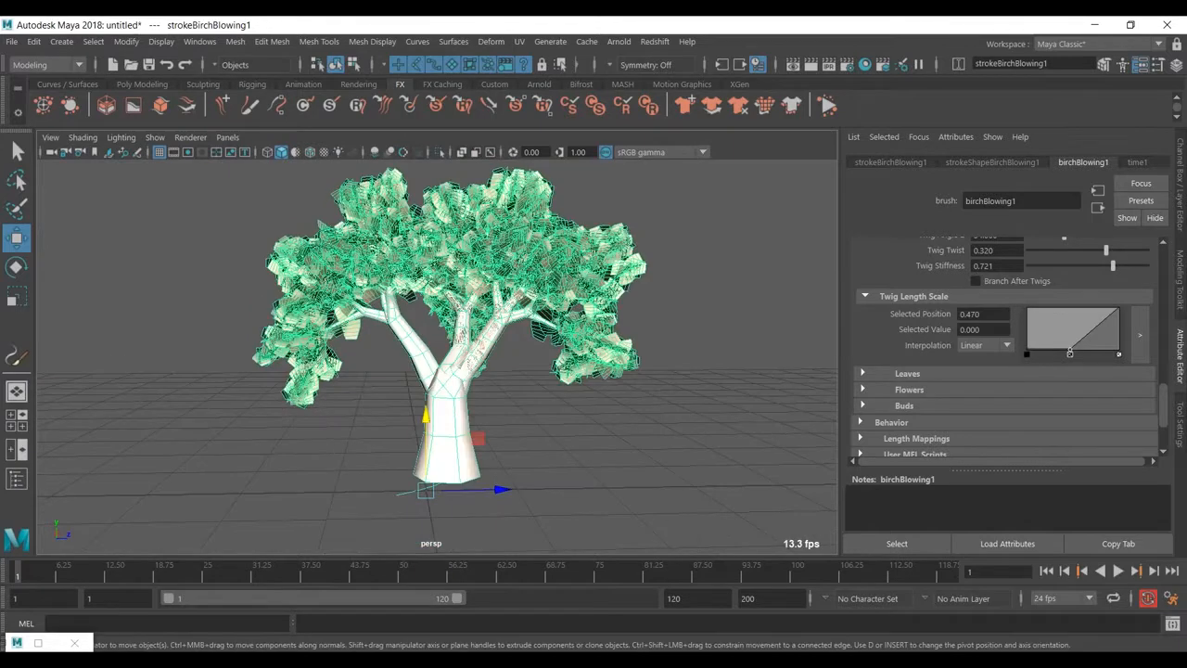
Review the twig settings and collapse the Twigs section.
{"action": "scroll", "coordinate": [1001, 343], "scroll_direction": "up", "scroll_amount": 3}
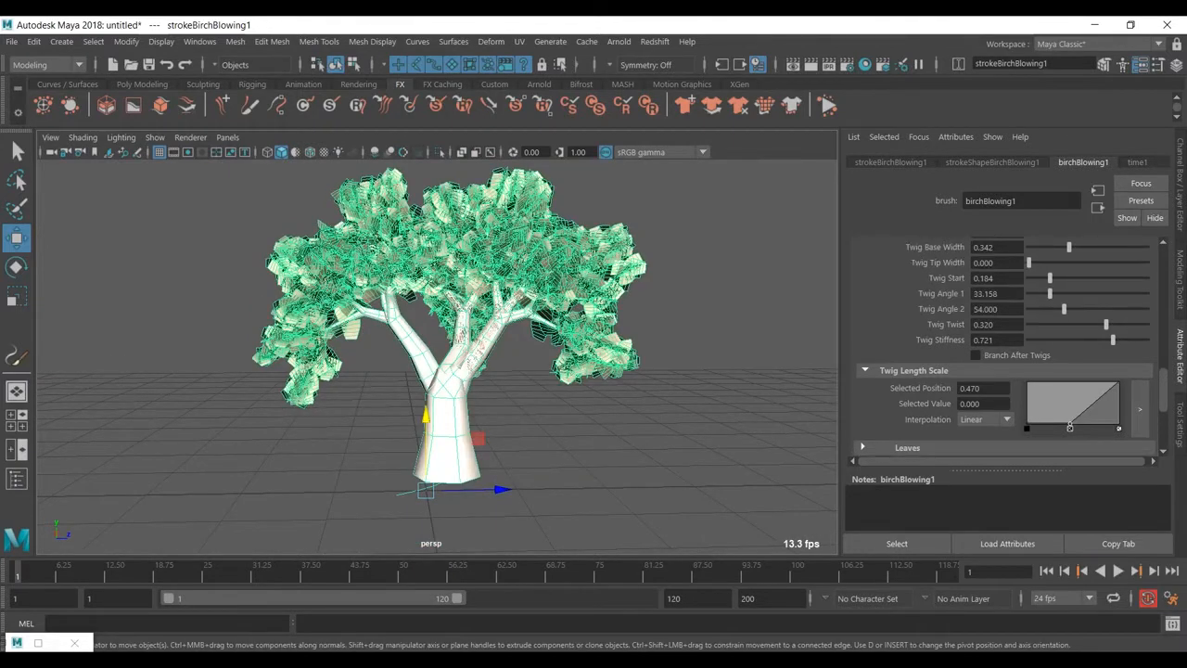
{"action": "scroll", "coordinate": [1006, 343], "scroll_direction": "down", "scroll_amount": 4}
{"action": "scroll", "coordinate": [1006, 343], "scroll_direction": "up", "scroll_amount": 5}
{"action": "scroll", "coordinate": [1006, 343], "scroll_direction": "up", "scroll_amount": 3}
{"action": "scroll", "coordinate": [1006, 343], "scroll_direction": "down", "scroll_amount": 4}
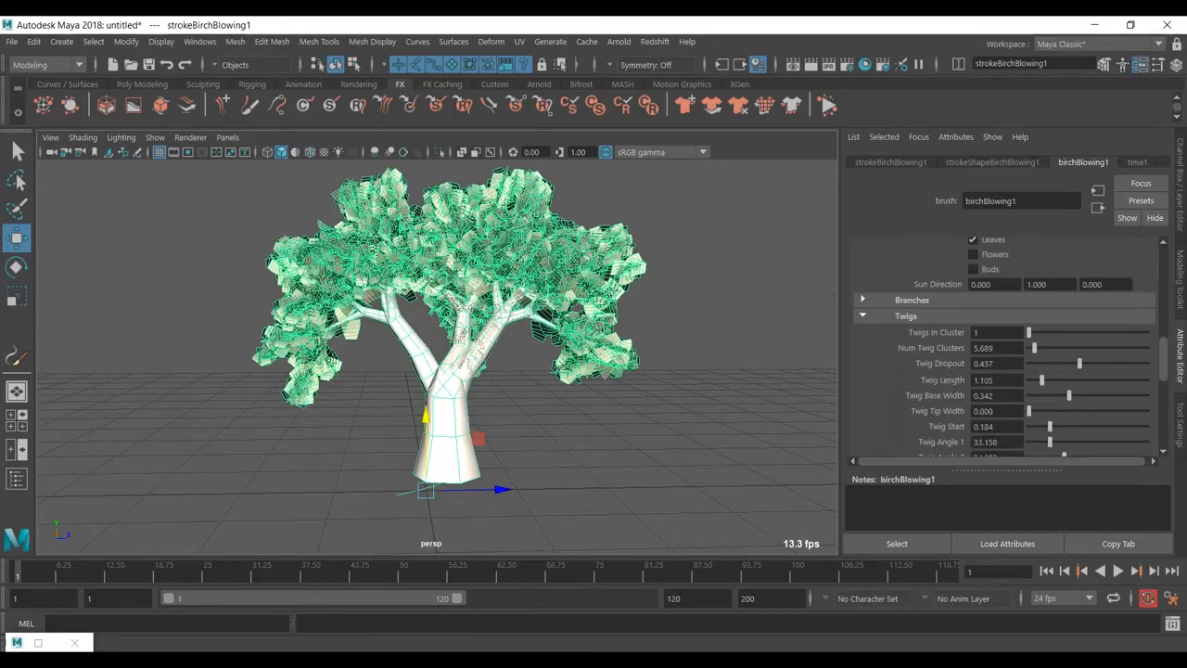
{"action": "scroll", "coordinate": [1007, 343], "scroll_direction": "up", "scroll_amount": 5}
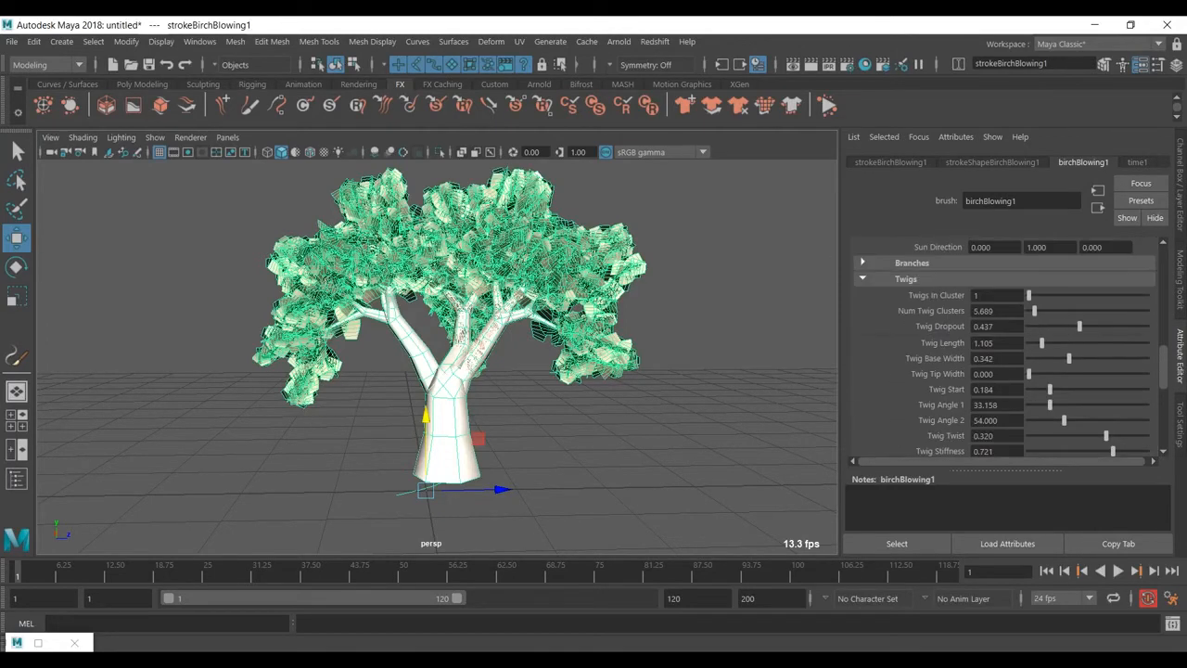
{"action": "left_click", "coordinate": [905, 279]}
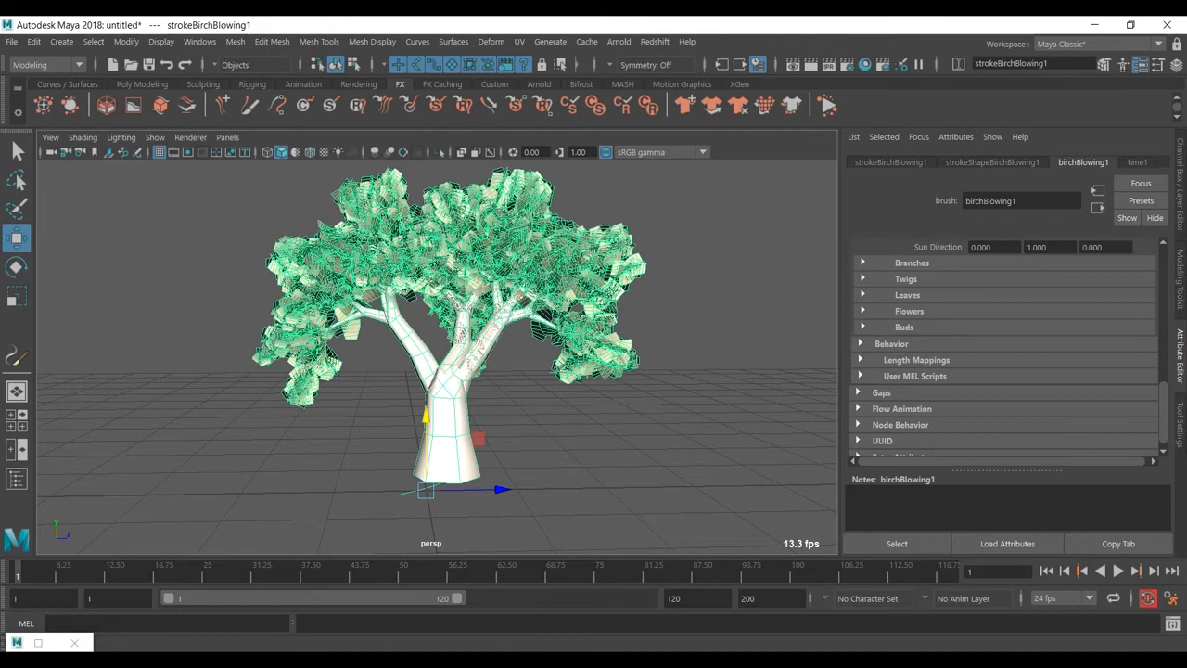
Expand the Leaves settings under Growth and set Leaves In Cluster to 1.
{"action": "scroll", "coordinate": [1006, 343], "scroll_direction": "up", "scroll_amount": 4}
{"action": "scroll", "coordinate": [1006, 344], "scroll_direction": "down", "scroll_amount": 3}
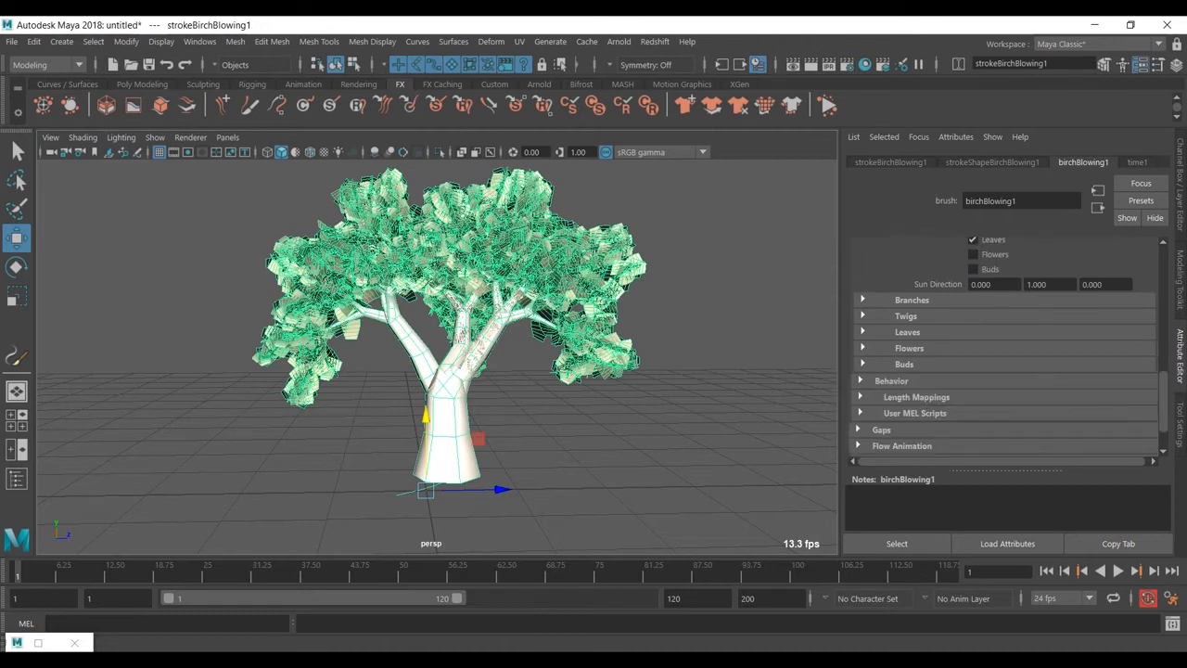
{"action": "scroll", "coordinate": [1006, 343], "scroll_direction": "down", "scroll_amount": 2}
{"action": "left_click", "coordinate": [907, 284]}
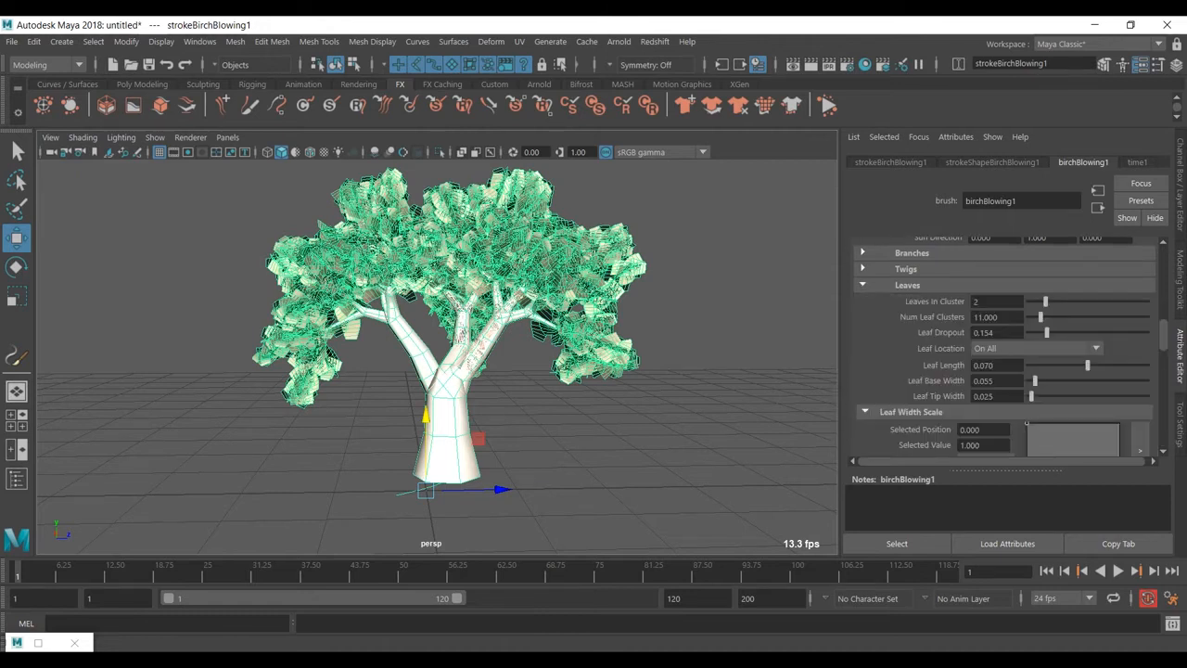
{"action": "left_click_drag", "start_coordinate": [1045, 301], "coordinate": [1028, 301]}
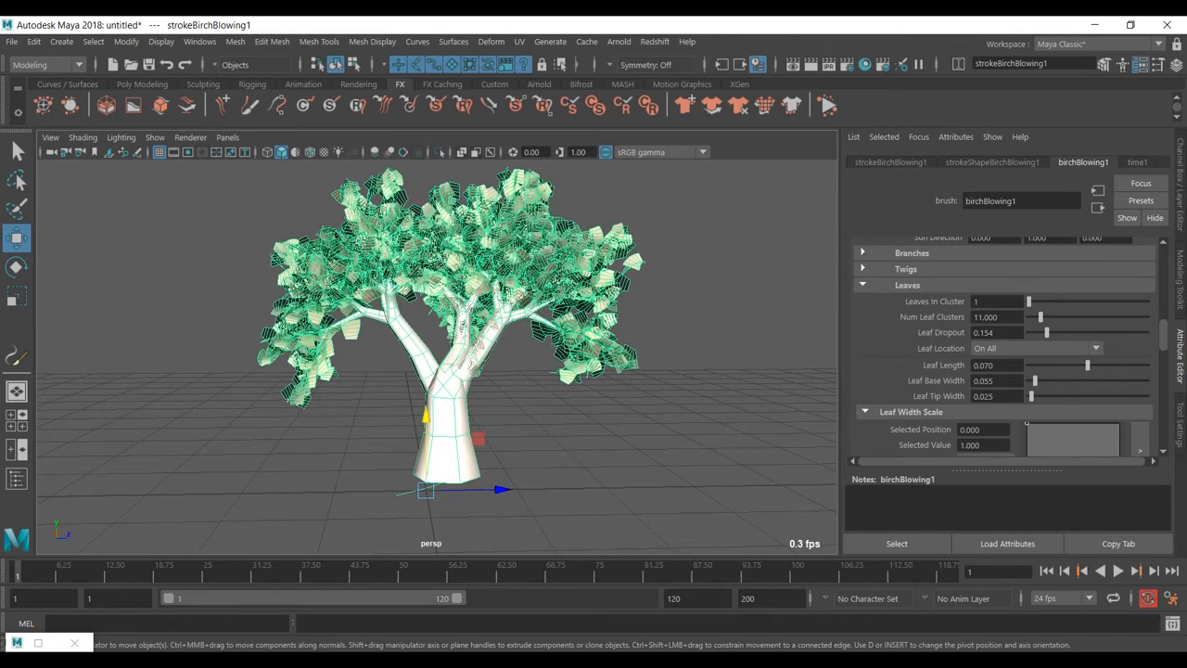
Reduce the foliage by setting Num Leaf Clusters to 2.563 and Leaf Dropout to 0.037.
{"action": "scroll", "coordinate": [436, 357], "scroll_direction": "up", "scroll_amount": 5}
{"action": "left_click_drag", "start_coordinate": [436, 357], "coordinate": [514, 356], "text": "alt"}
{"action": "mouse_move", "coordinate": [1041, 317]}
{"action": "left_mouse_down"}
{"action": "mouse_move", "coordinate": [1028, 317]}
{"action": "mouse_move", "coordinate": [1146, 332]}
{"action": "mouse_move", "coordinate": [1032, 332]}
{"action": "mouse_move", "coordinate": [1030, 318]}
{"action": "left_mouse_up"}
{"action": "scroll", "coordinate": [1004, 346], "scroll_direction": "down", "scroll_amount": 2}
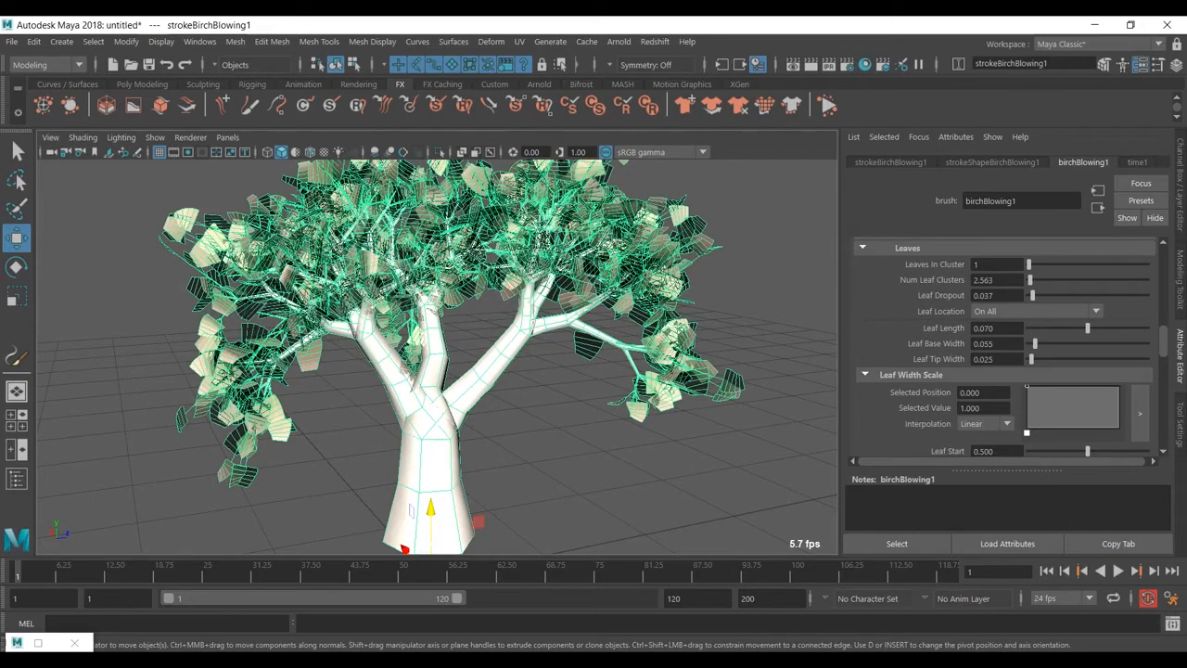
Resize the leaves with Leaf Length 0.088, Leaf Base Width 0.058 and Leaf Tip Width 0.053, checking a single leaf up close.
{"action": "right_click_drag", "start_coordinate": [431, 370], "coordinate": [483, 371], "text": "alt"}
{"action": "left_click_drag", "start_coordinate": [482, 371], "coordinate": [445, 348], "text": "alt"}
{"action": "right_click_drag", "start_coordinate": [445, 347], "coordinate": [575, 357], "text": "alt"}
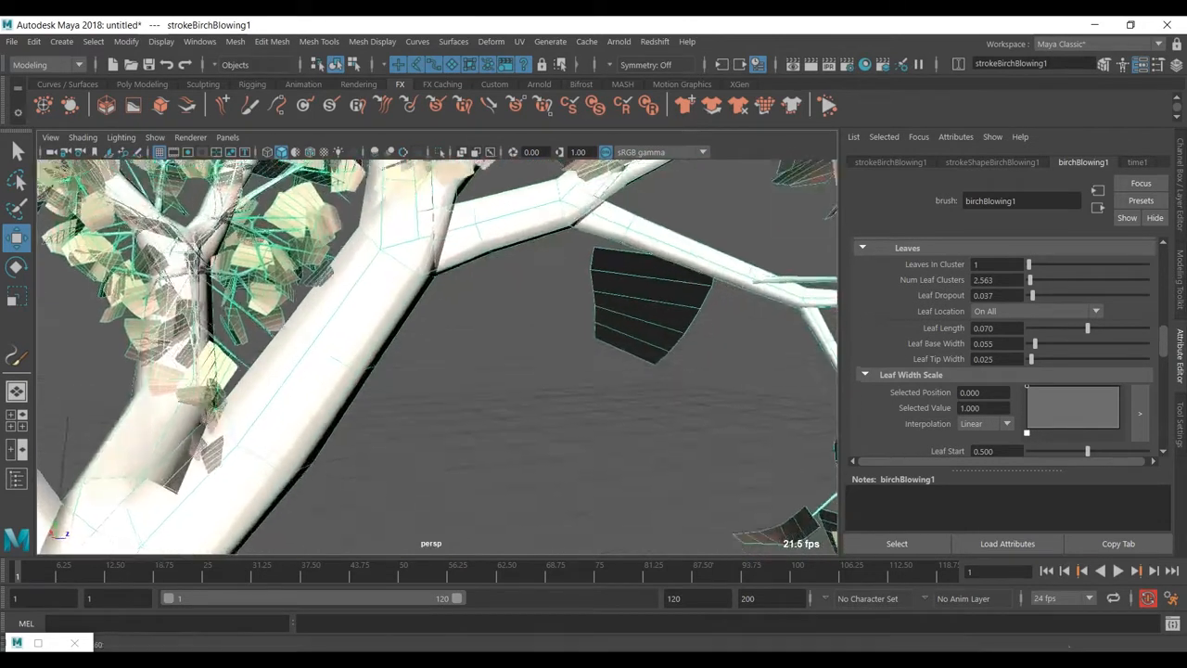
{"action": "left_click_drag", "start_coordinate": [519, 371], "coordinate": [506, 352], "text": "alt"}
{"action": "right_click_drag", "start_coordinate": [506, 353], "coordinate": [446, 350], "text": "alt"}
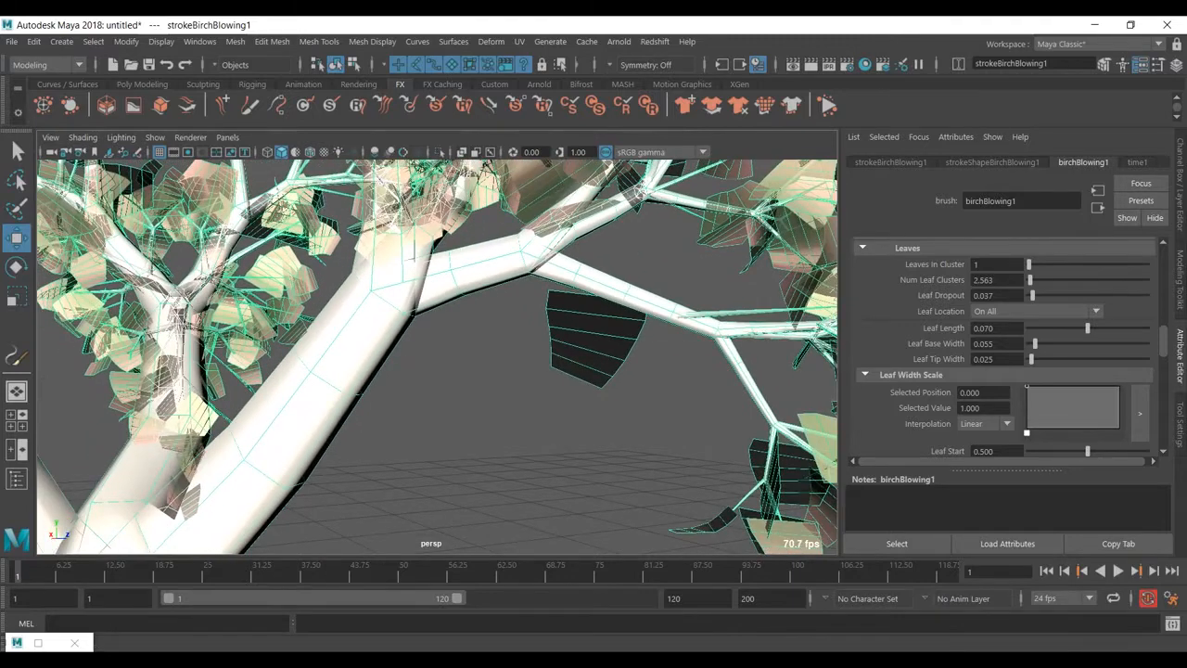
{"action": "left_click_drag", "start_coordinate": [1086, 328], "coordinate": [1103, 327]}
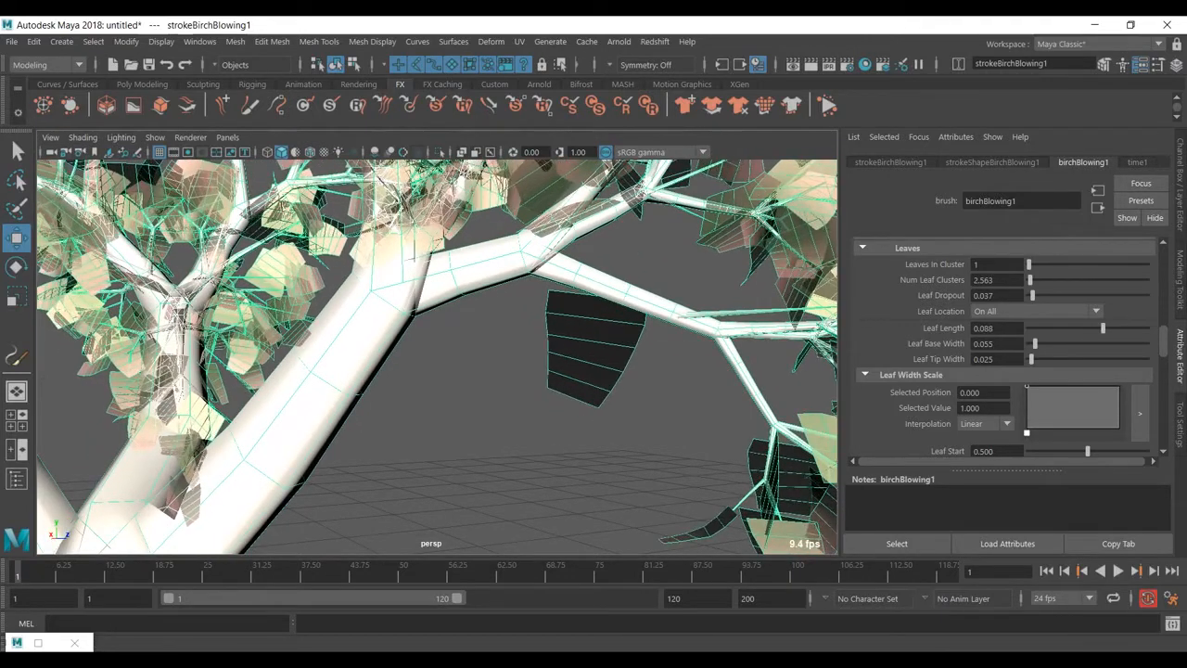
{"action": "mouse_move", "coordinate": [1035, 343]}
{"action": "left_mouse_down"}
{"action": "mouse_move", "coordinate": [1051, 344]}
{"action": "mouse_move", "coordinate": [1035, 343]}
{"action": "left_mouse_up"}
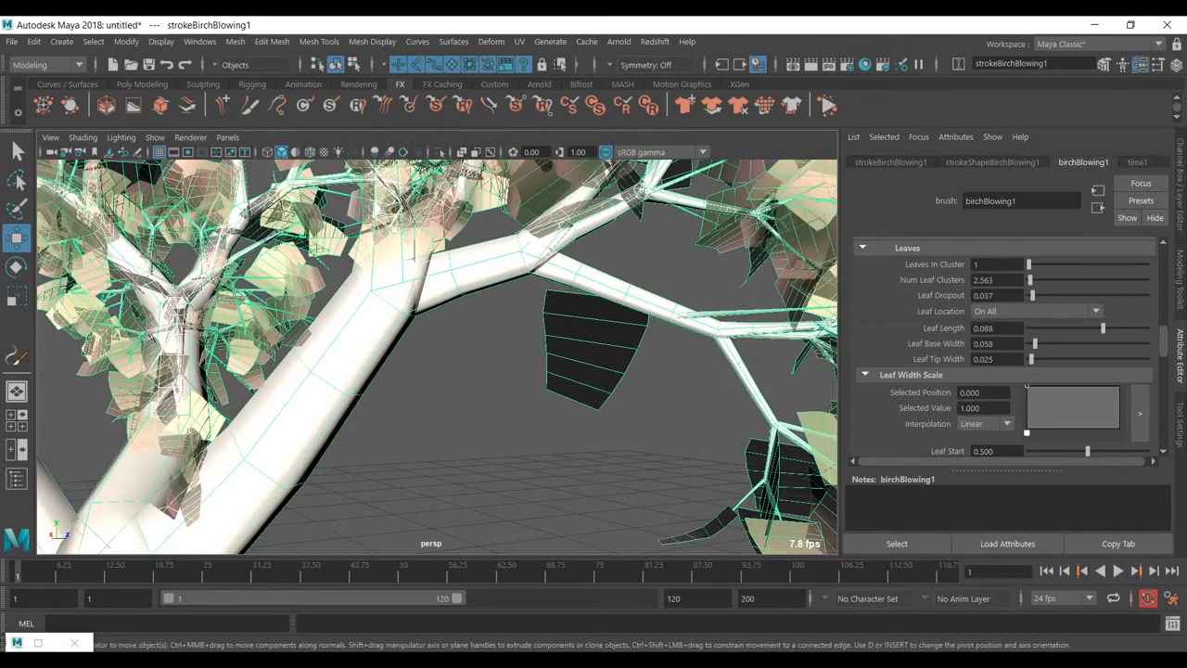
{"action": "mouse_move", "coordinate": [1031, 358]}
{"action": "left_mouse_down"}
{"action": "mouse_move", "coordinate": [1053, 358]}
{"action": "mouse_move", "coordinate": [1037, 358]}
{"action": "left_mouse_up"}
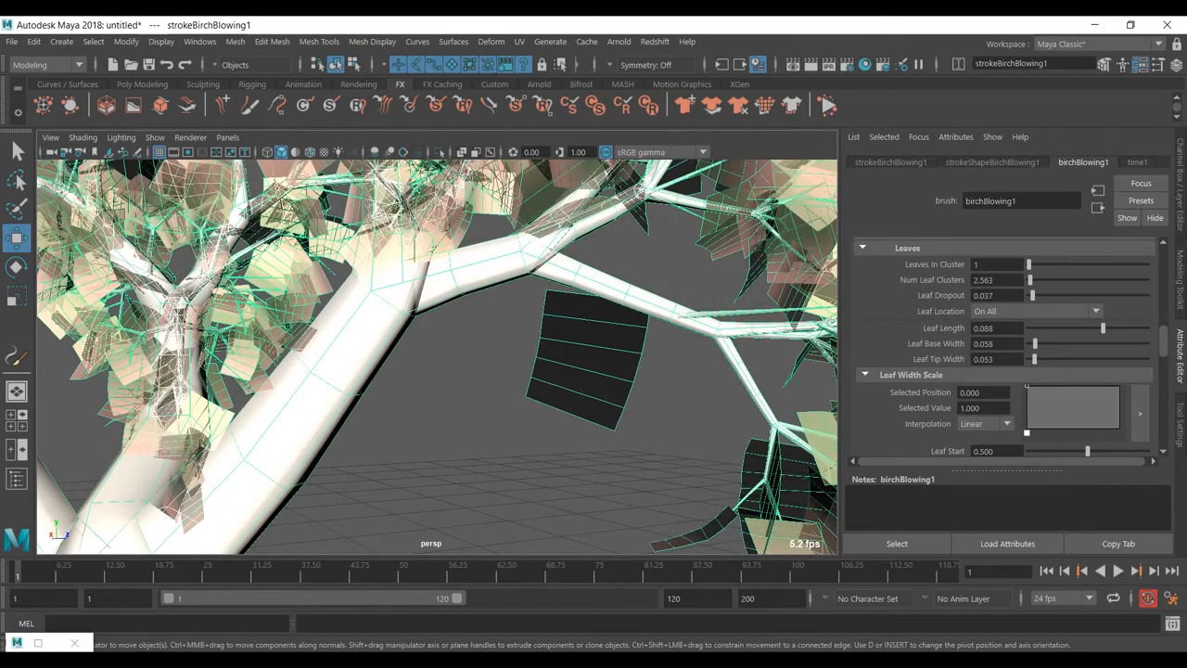
Shape the enlarged Leaf Width Scale curve with position/value points 0/0, 0.2308/0.7222, 0.6192/0.5758 and 0.9782/0.0707.
{"action": "scroll", "coordinate": [1002, 353], "scroll_direction": "down", "scroll_amount": 2}
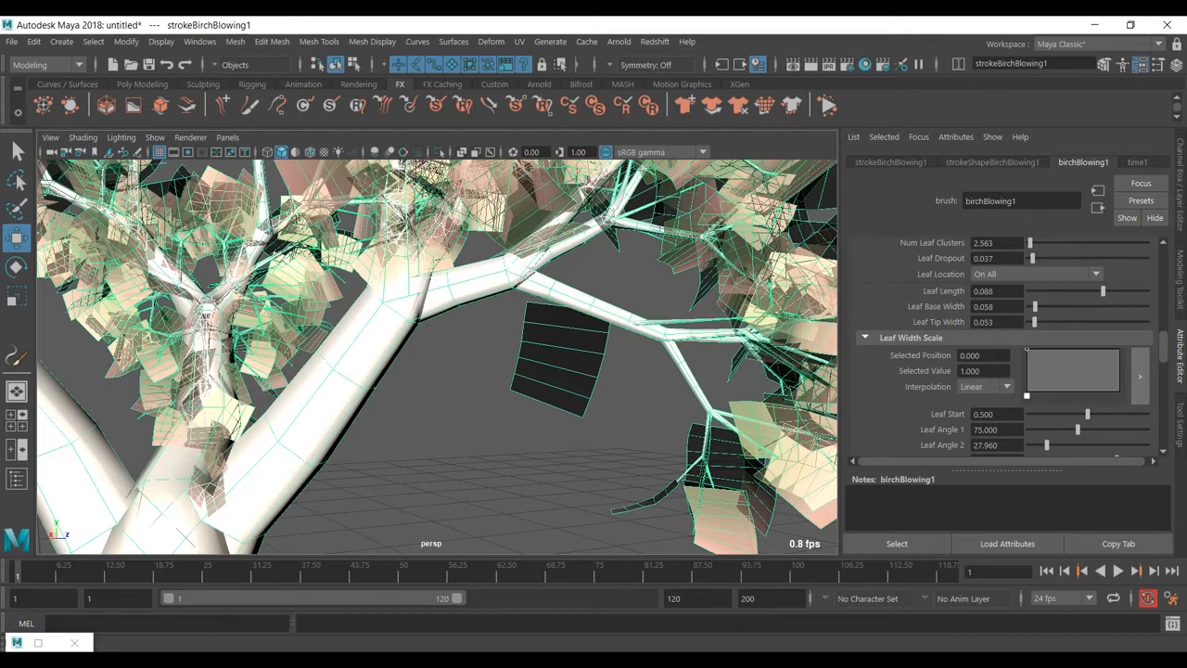
{"action": "left_click", "coordinate": [1139, 376]}
{"action": "left_click_drag", "start_coordinate": [626, 254], "coordinate": [626, 381]}
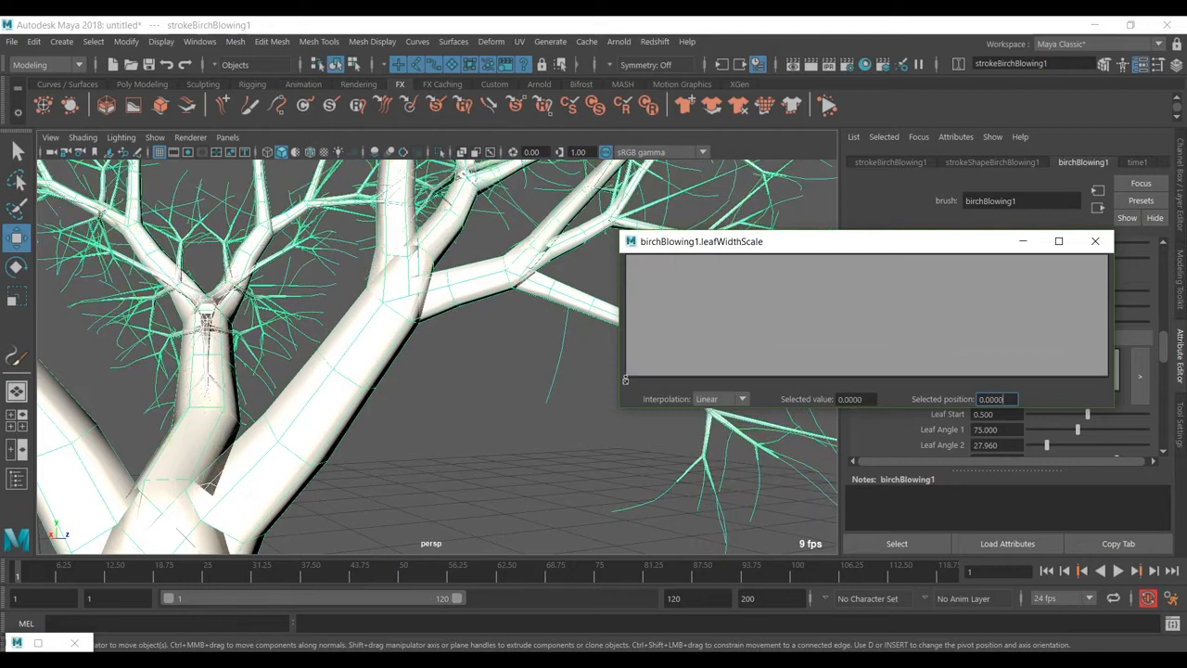
{"action": "left_click_drag", "start_coordinate": [715, 373], "coordinate": [738, 289]}
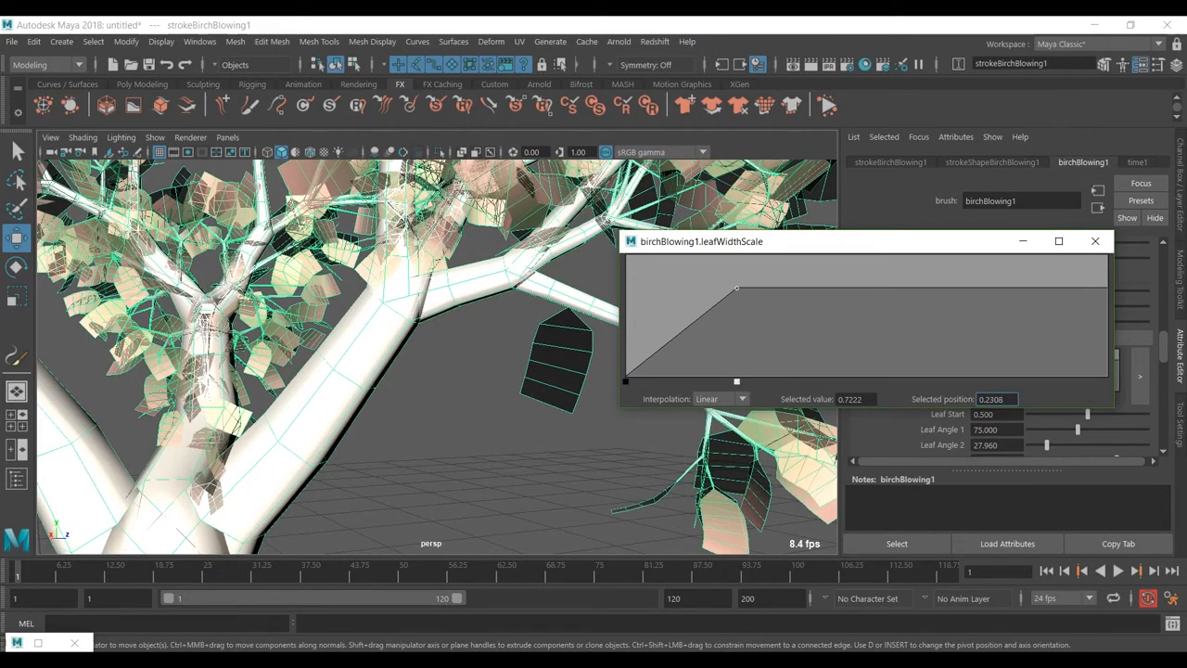
{"action": "left_click_drag", "start_coordinate": [895, 288], "coordinate": [923, 305]}
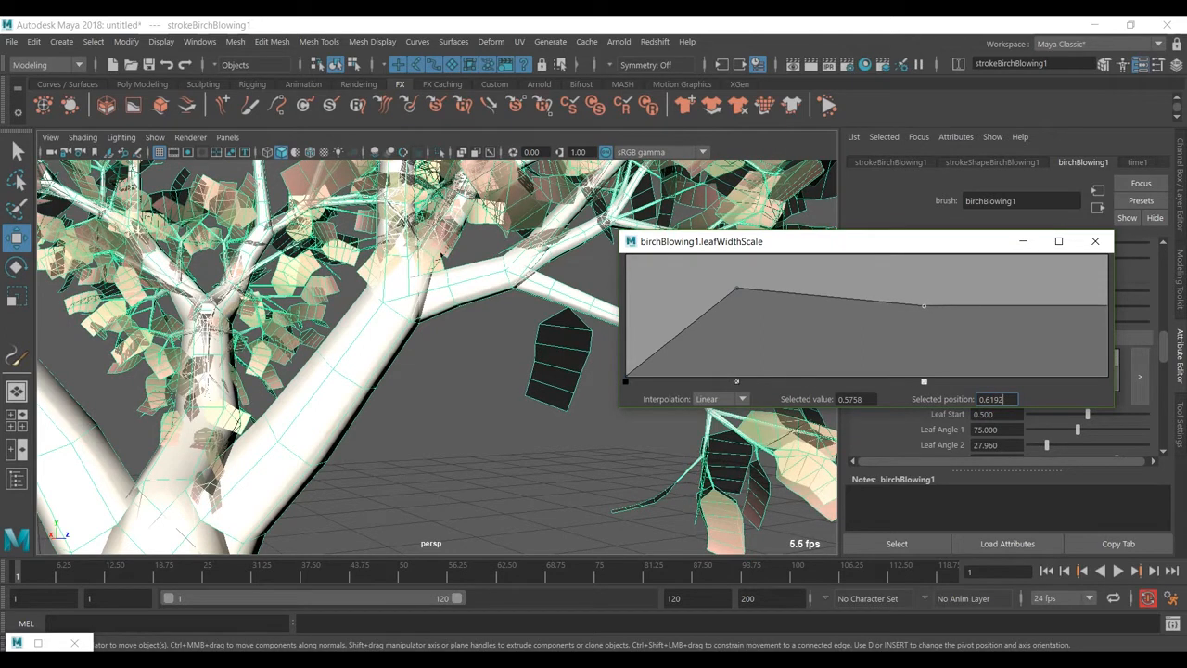
{"action": "left_click_drag", "start_coordinate": [1104, 305], "coordinate": [1097, 367]}
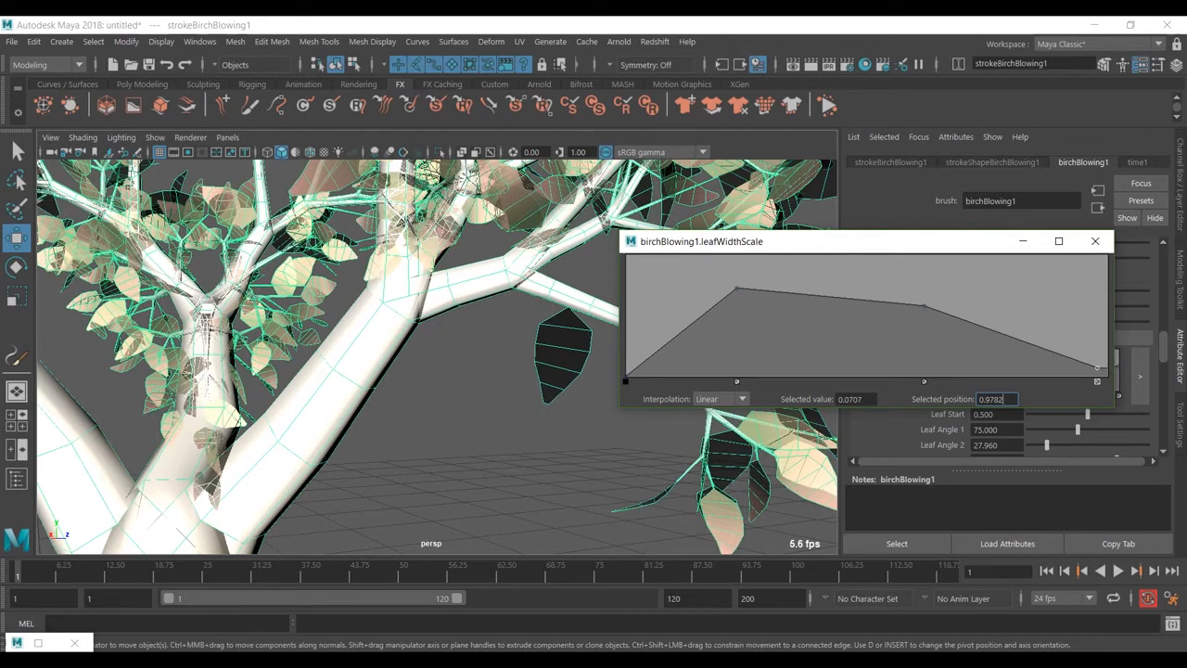
{"action": "left_click", "coordinate": [1096, 241]}
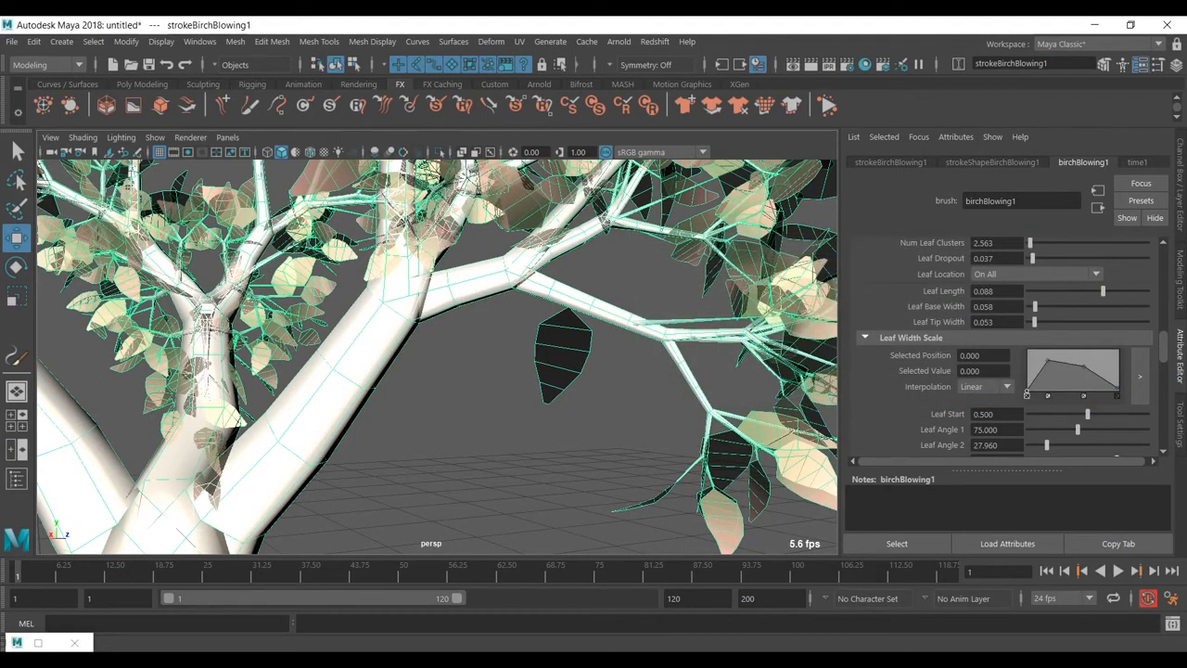
Set Leaf Start to 0.653, Leaf Angle 1 to 25.579, Leaf Angle 2 to 28.421 and Leaf Twist to 0.053.
{"action": "scroll", "coordinate": [1007, 345], "scroll_direction": "down", "scroll_amount": 3}
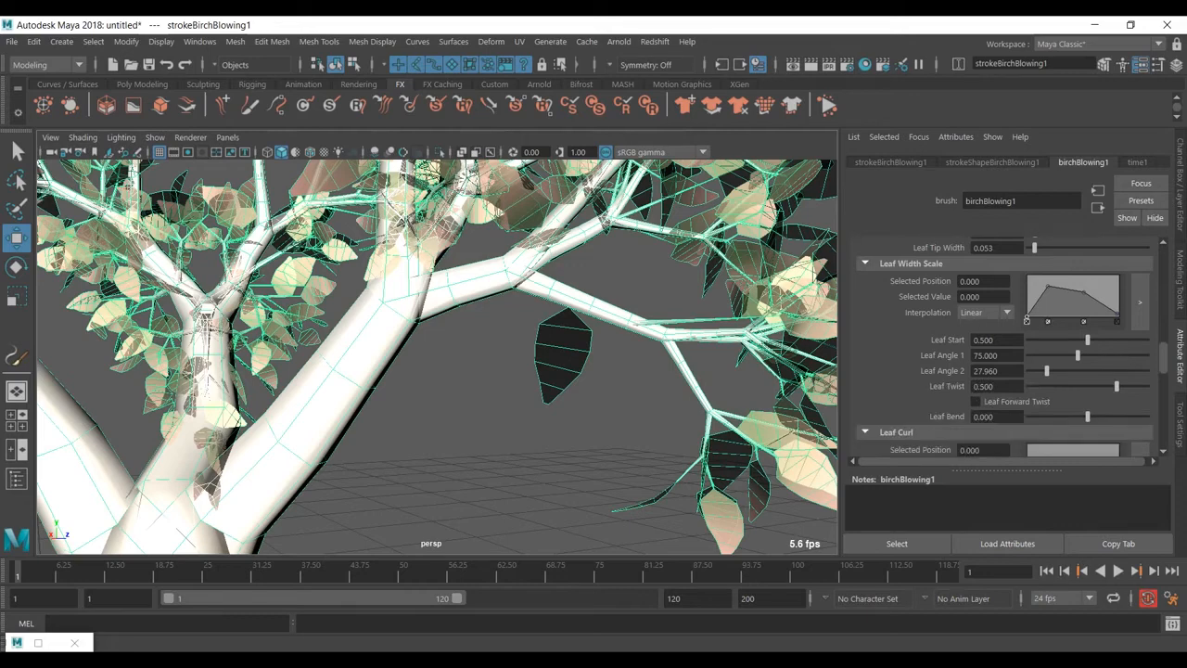
{"action": "scroll", "coordinate": [437, 357], "scroll_direction": "down", "scroll_amount": 5}
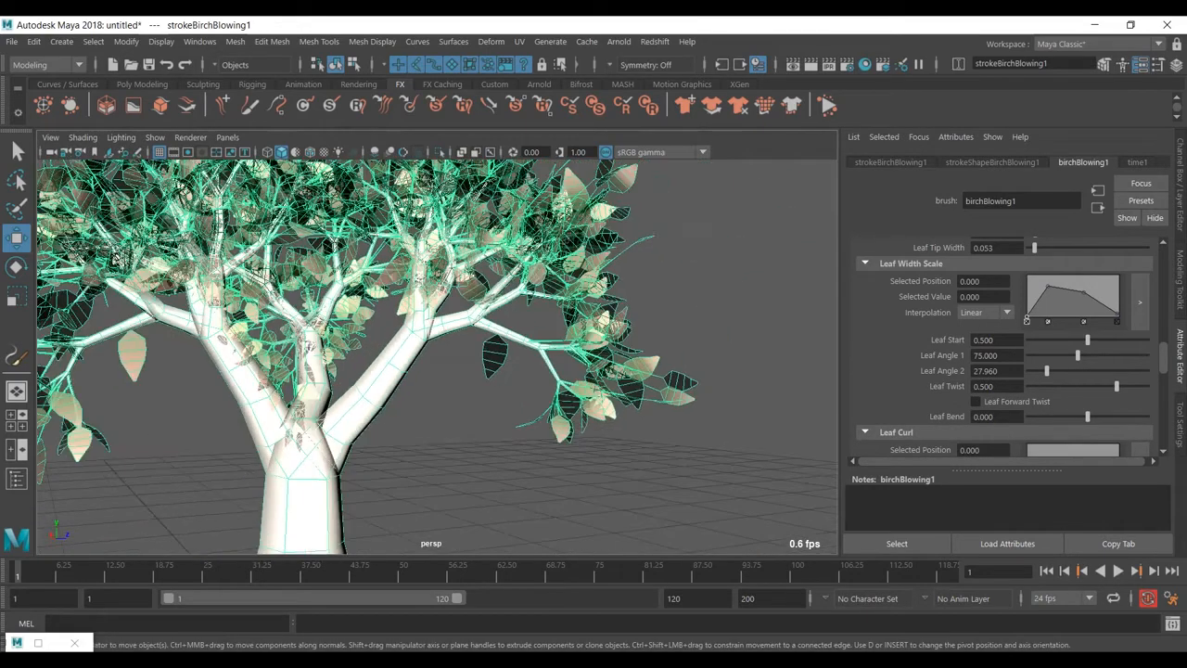
{"action": "mouse_move", "coordinate": [437, 357]}
{"action": "left_mouse_down", "text": "alt"}
{"action": "mouse_move", "coordinate": [510, 362]}
{"action": "mouse_move", "coordinate": [452, 365]}
{"action": "left_mouse_up", "text": "alt"}
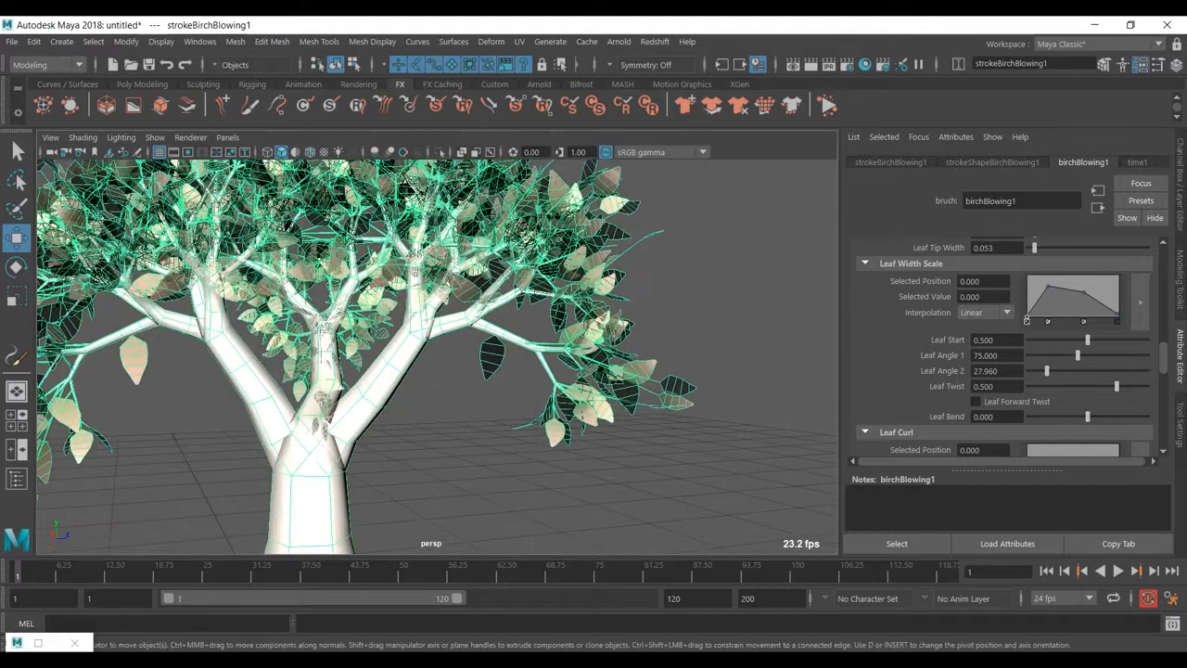
{"action": "left_click_drag", "start_coordinate": [1088, 339], "coordinate": [1146, 340]}
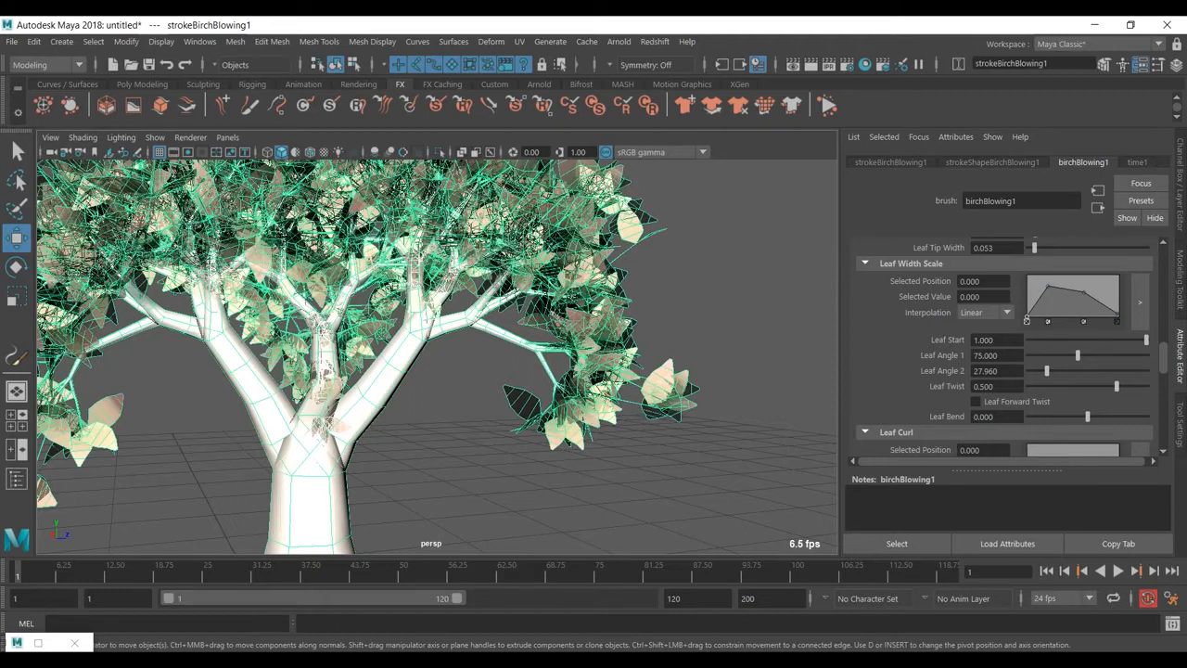
{"action": "left_click_drag", "start_coordinate": [1146, 340], "coordinate": [1054, 355]}
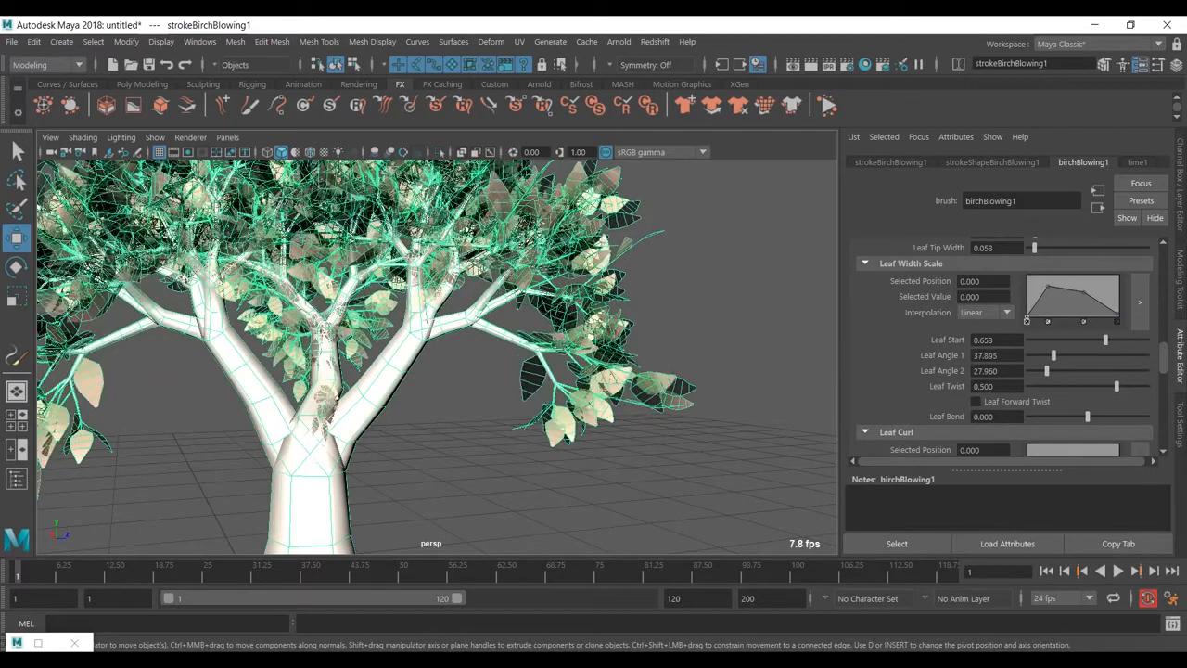
{"action": "mouse_move", "coordinate": [1053, 355]}
{"action": "left_mouse_down"}
{"action": "mouse_move", "coordinate": [1095, 370]}
{"action": "mouse_move", "coordinate": [1047, 370]}
{"action": "left_mouse_up"}
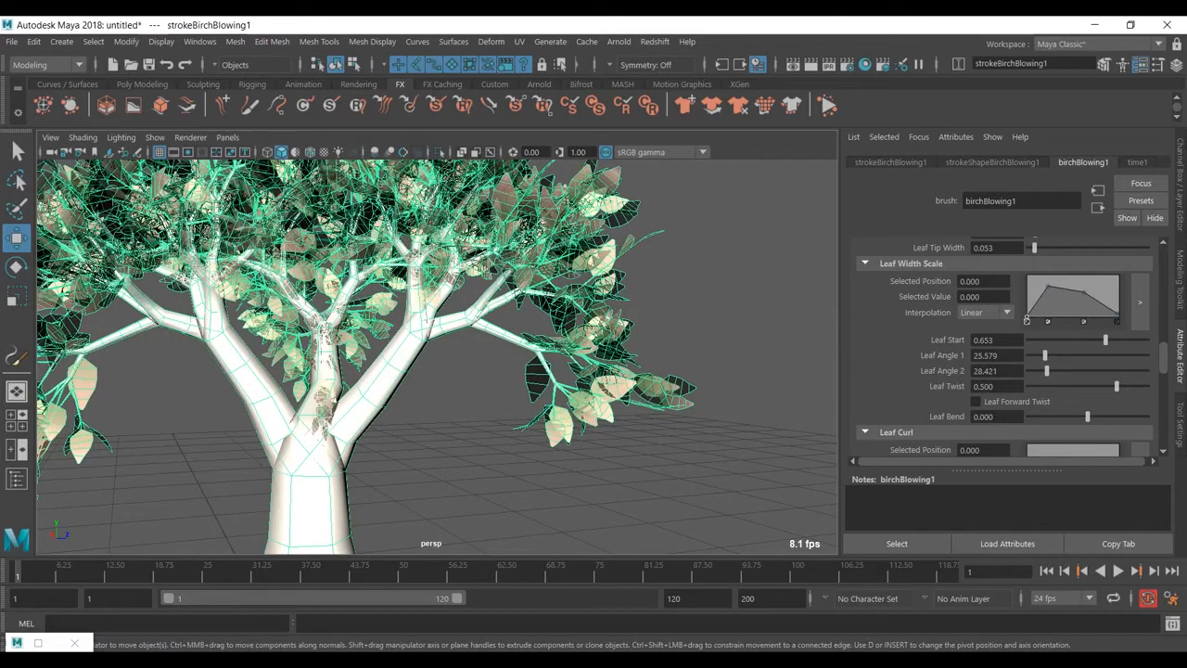
{"action": "scroll", "coordinate": [1011, 346], "scroll_direction": "down", "scroll_amount": 2}
{"action": "left_click_drag", "start_coordinate": [1116, 349], "coordinate": [1091, 348]}
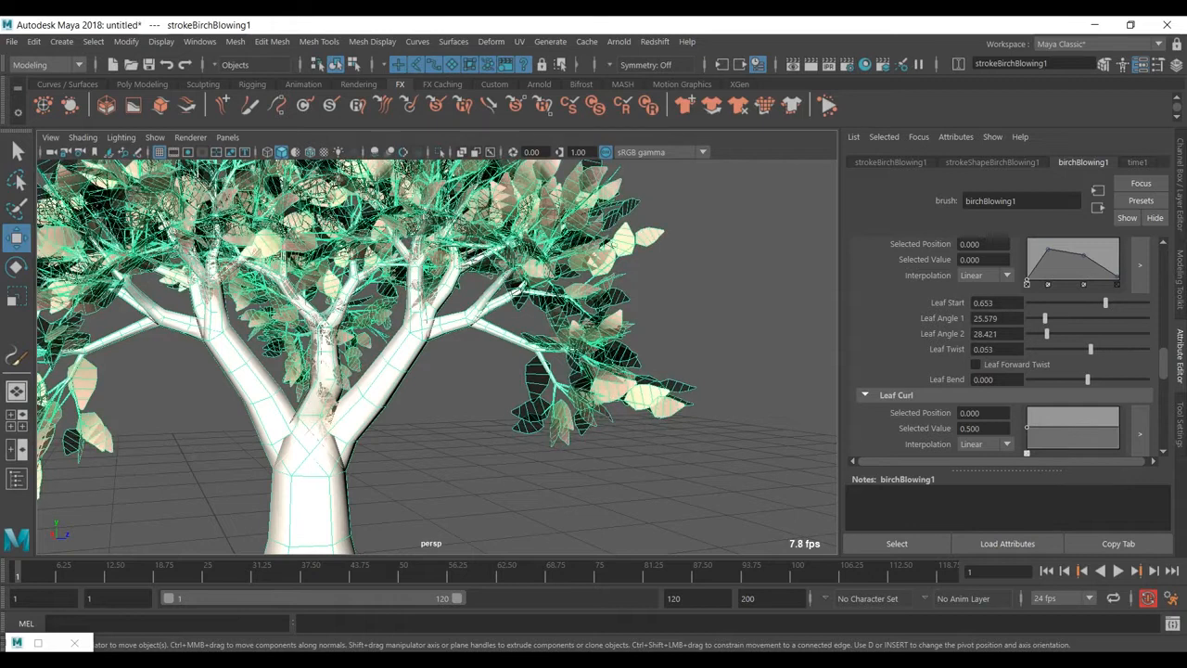
Try Leaf Forward Twist and a Leaf Bend of 5.368, and restore Forward Twist to off and Leaf Bend to 0.
{"action": "left_click", "coordinate": [974, 364]}
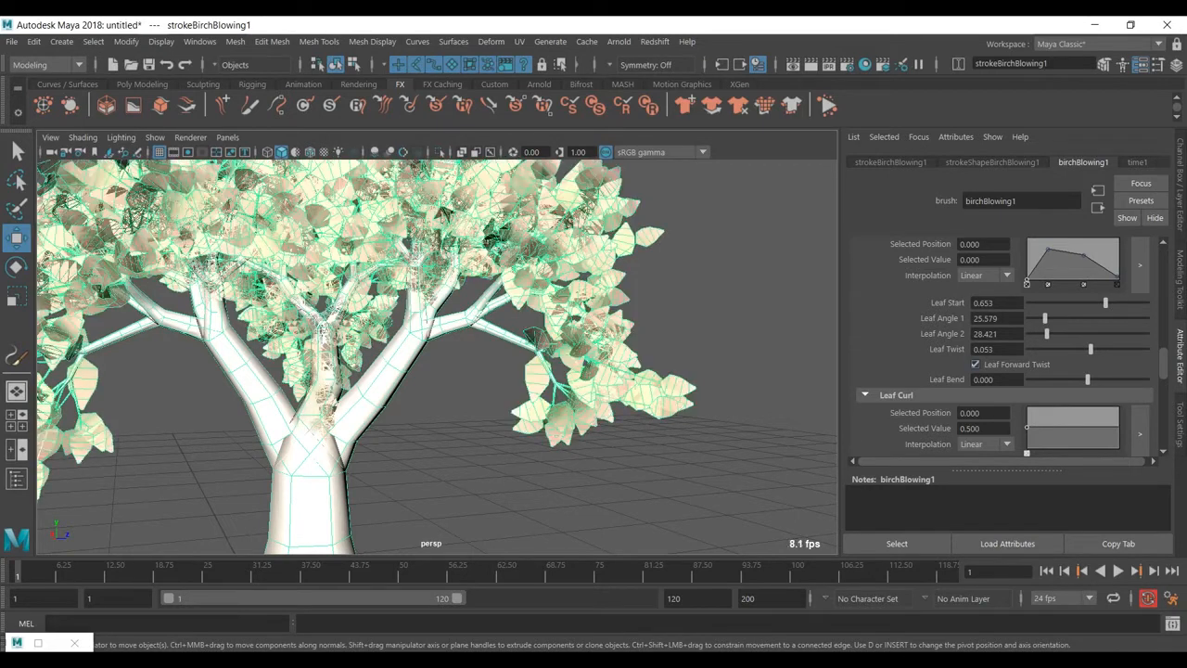
{"action": "scroll", "coordinate": [437, 357], "scroll_direction": "down", "scroll_amount": 2}
{"action": "left_click_drag", "start_coordinate": [390, 306], "coordinate": [500, 394], "text": "alt"}
{"action": "middle_click_drag", "start_coordinate": [501, 394], "coordinate": [585, 272], "text": "alt"}
{"action": "scroll", "coordinate": [437, 357], "scroll_direction": "up", "scroll_amount": 2}
{"action": "left_click_drag", "start_coordinate": [390, 334], "coordinate": [398, 288], "text": "alt"}
{"action": "left_click_drag", "start_coordinate": [1088, 380], "coordinate": [1118, 380]}
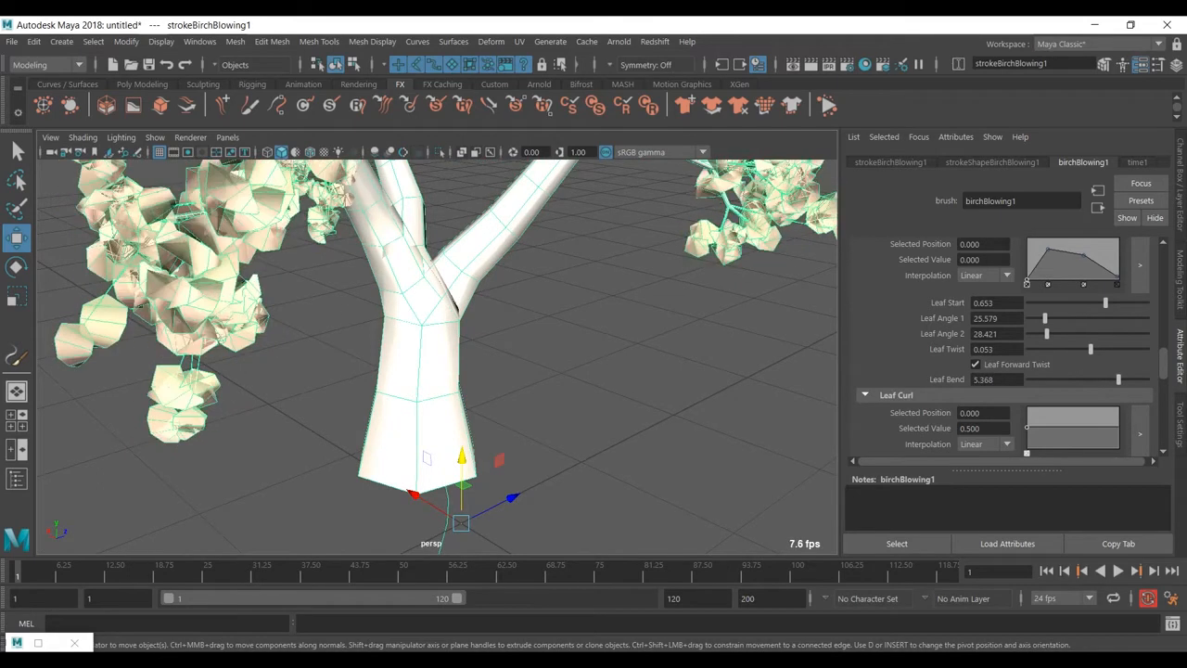
{"action": "type", "text": "0"}
{"action": "key", "text": "Return"}
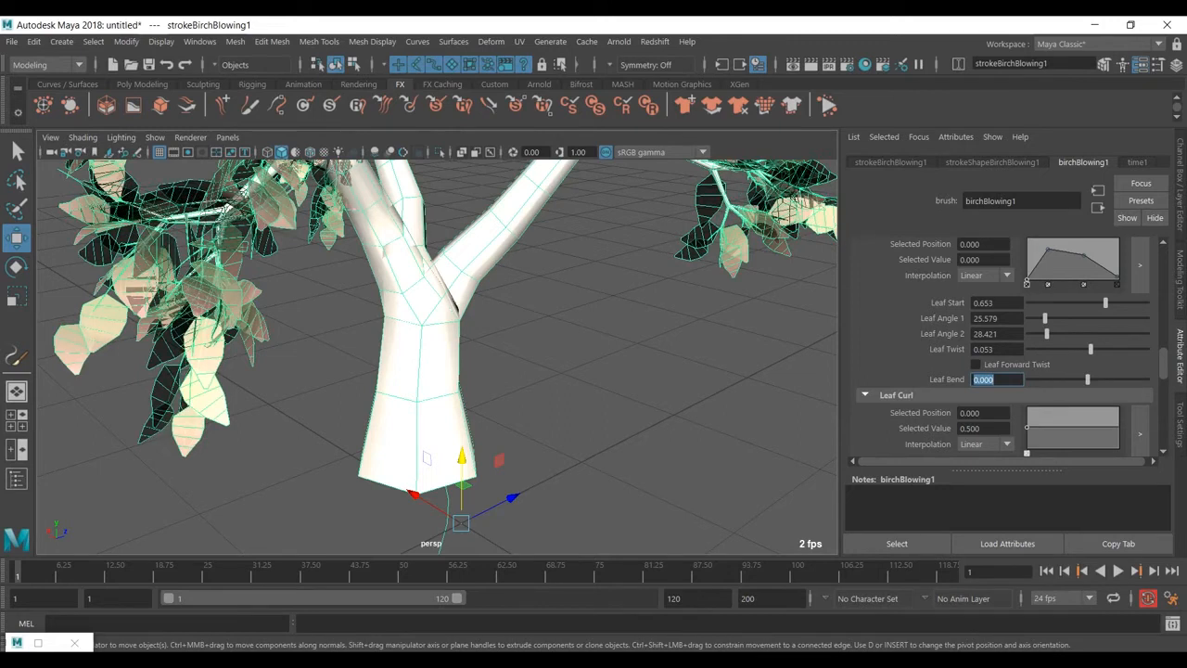
Adjust the Leaf Curl curve so that its point sits at position 0 with a value of 0.515.
{"action": "scroll", "coordinate": [461, 344], "scroll_direction": "down", "scroll_amount": 5}
{"action": "left_click_drag", "start_coordinate": [510, 288], "coordinate": [452, 276], "text": "alt"}
{"action": "middle_click_drag", "start_coordinate": [452, 276], "coordinate": [461, 344], "text": "alt"}
{"action": "scroll", "coordinate": [461, 344], "scroll_direction": "up", "scroll_amount": 2}
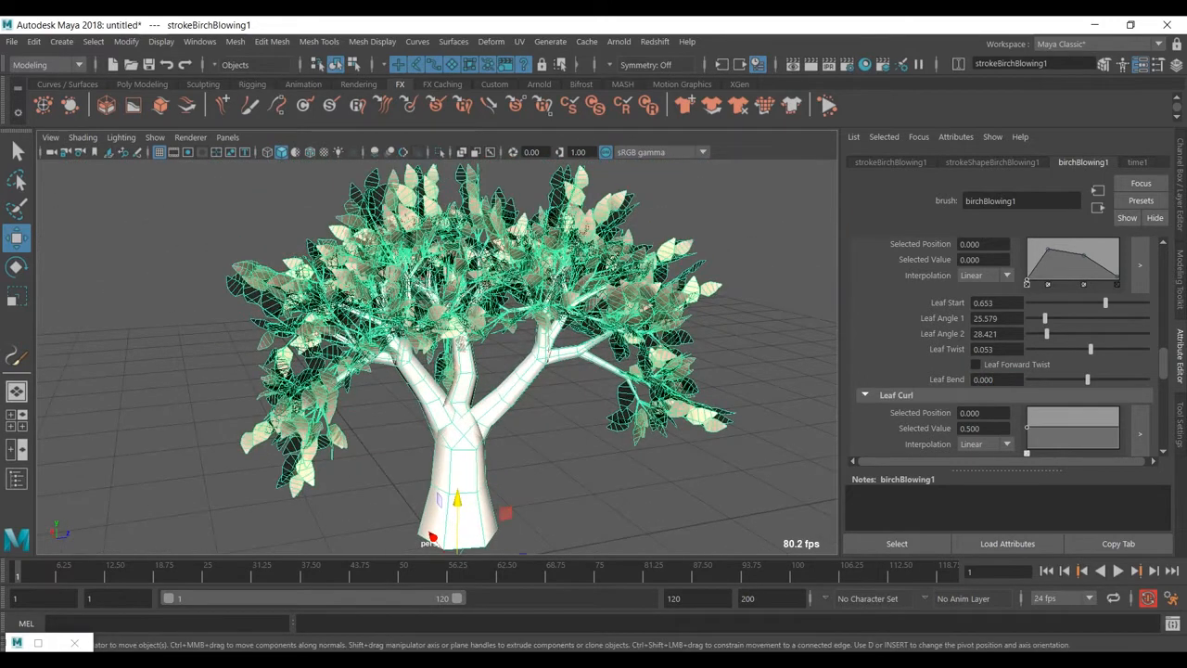
{"action": "scroll", "coordinate": [1005, 346], "scroll_direction": "down", "scroll_amount": 2}
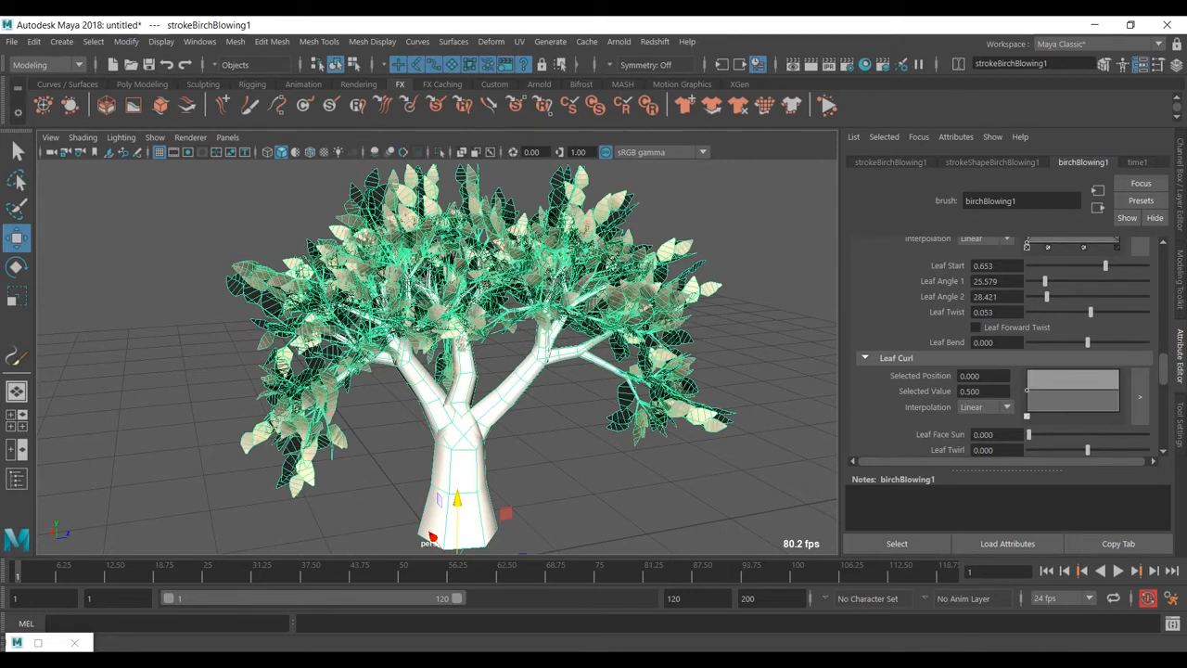
{"action": "mouse_move", "coordinate": [1027, 389]}
{"action": "left_mouse_down"}
{"action": "mouse_move", "coordinate": [1026, 370]}
{"action": "mouse_move", "coordinate": [1029, 390]}
{"action": "left_mouse_up"}
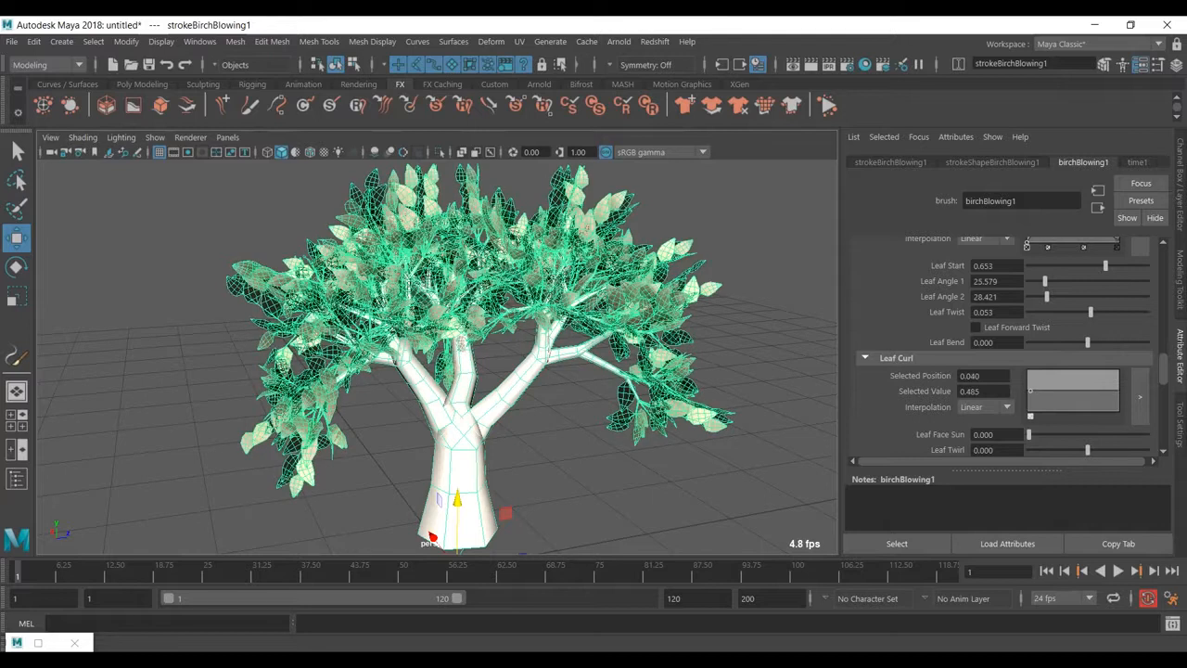
{"action": "key", "text": "ctrl+z"}
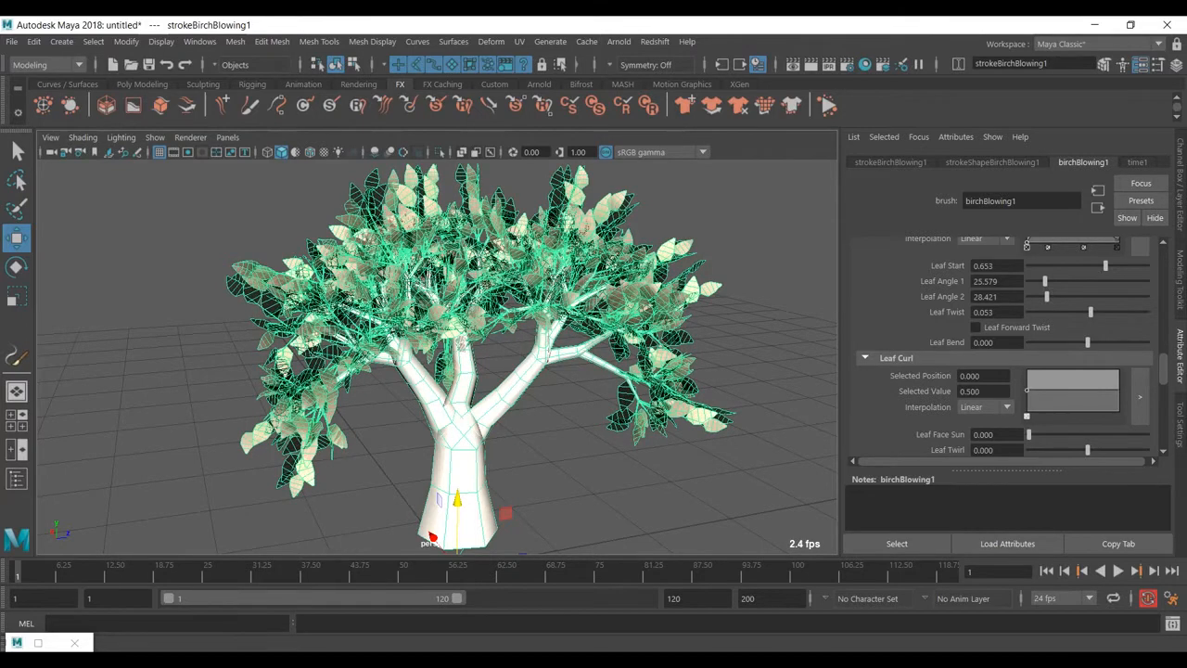
{"action": "left_click_drag", "start_coordinate": [1026, 391], "coordinate": [1027, 389]}
Test Leaf Face Sun at 1.000 around the tree, and settle on Leaf Face Sun 0.468 and Leaf Twirl 0.137.
{"action": "scroll", "coordinate": [1011, 343], "scroll_direction": "down", "scroll_amount": 2}
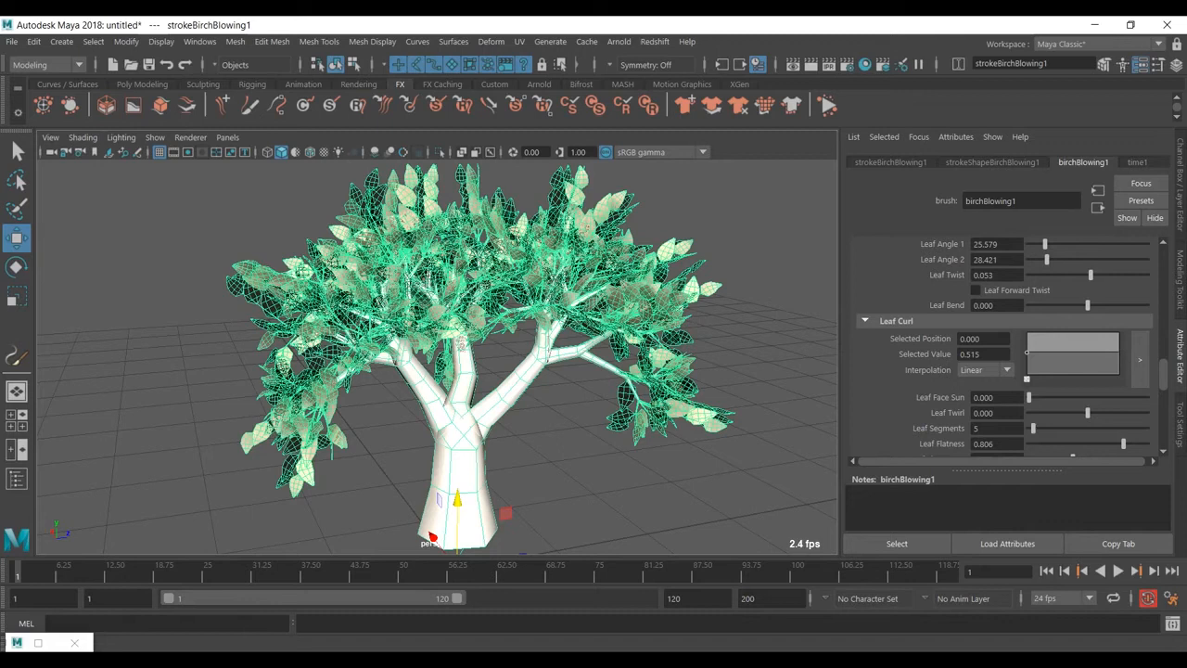
{"action": "scroll", "coordinate": [437, 357], "scroll_direction": "down", "scroll_amount": 2}
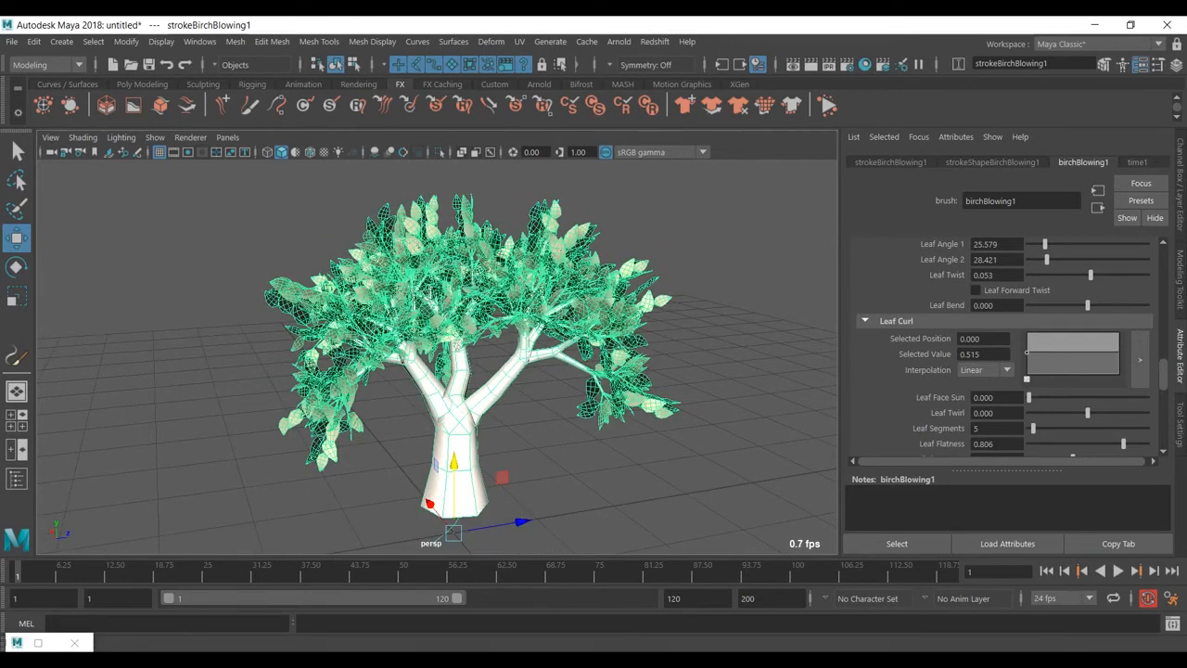
{"action": "left_click_drag", "start_coordinate": [1029, 397], "coordinate": [1146, 397]}
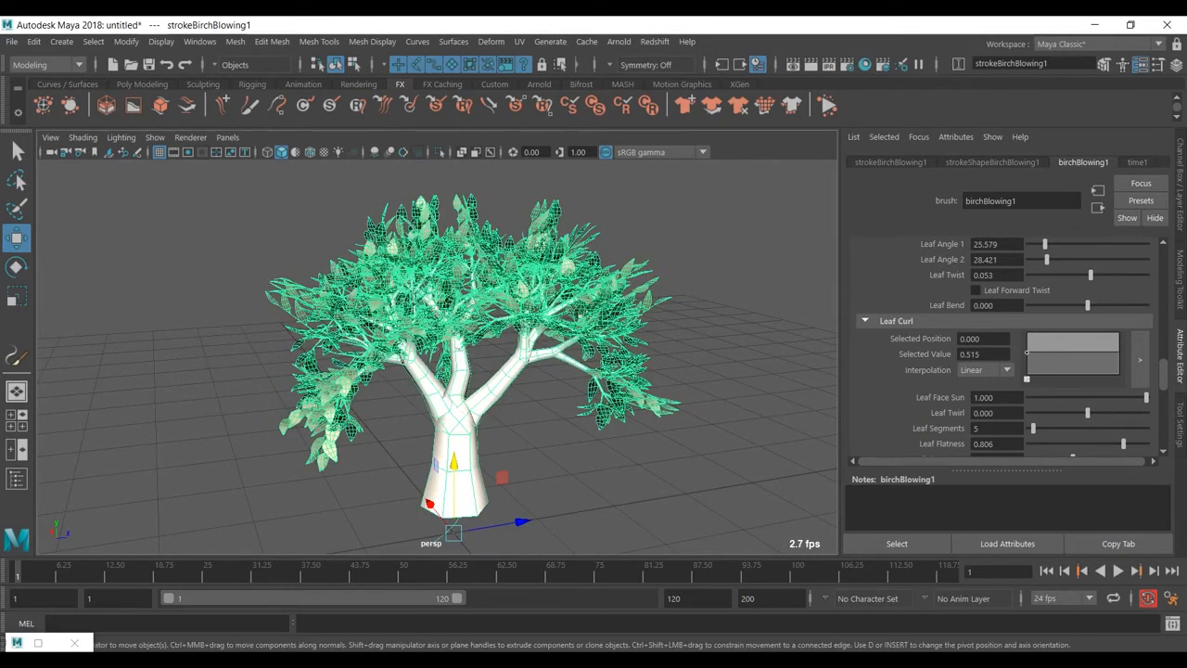
{"action": "left_click_drag", "start_coordinate": [445, 306], "coordinate": [524, 288], "text": "alt"}
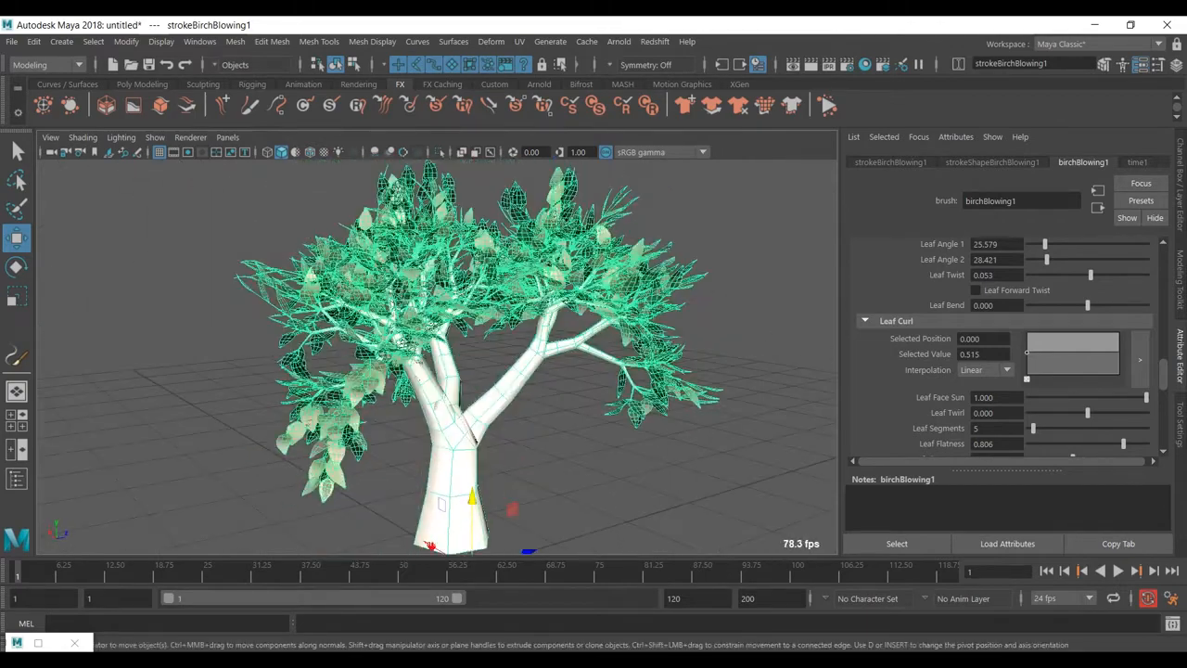
{"action": "left_click_drag", "start_coordinate": [524, 371], "coordinate": [454, 339], "text": "alt"}
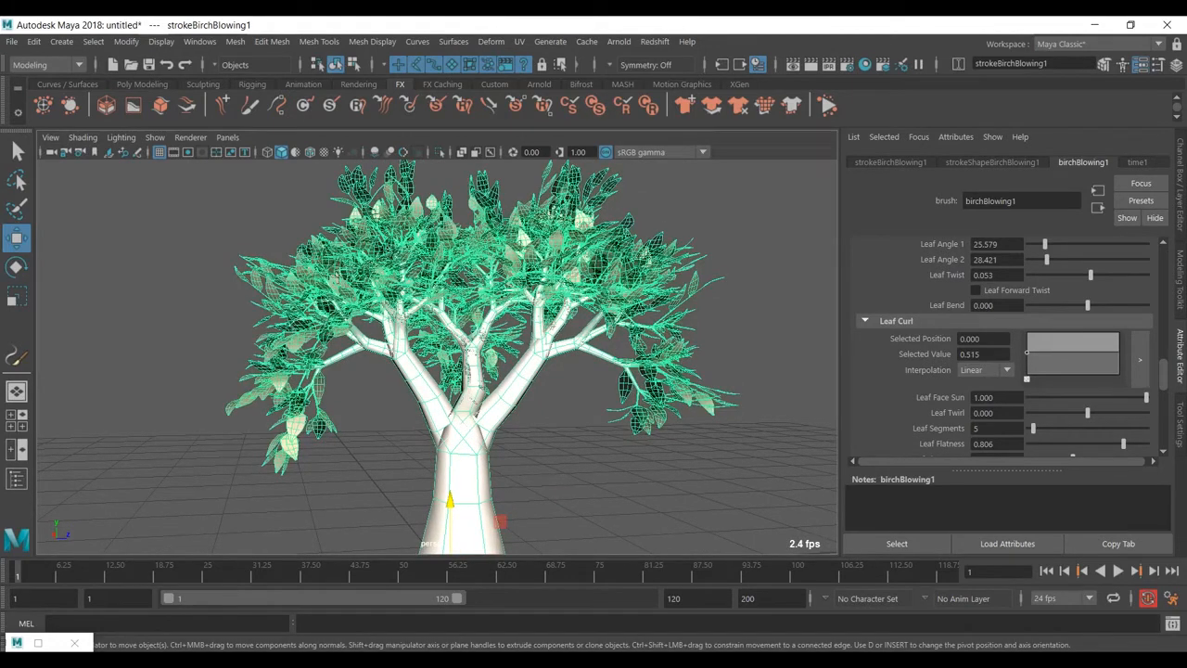
{"action": "mouse_move", "coordinate": [1146, 398]}
{"action": "left_mouse_down"}
{"action": "mouse_move", "coordinate": [1028, 397]}
{"action": "mouse_move", "coordinate": [1084, 397]}
{"action": "mouse_move", "coordinate": [1096, 413]}
{"action": "left_mouse_up"}
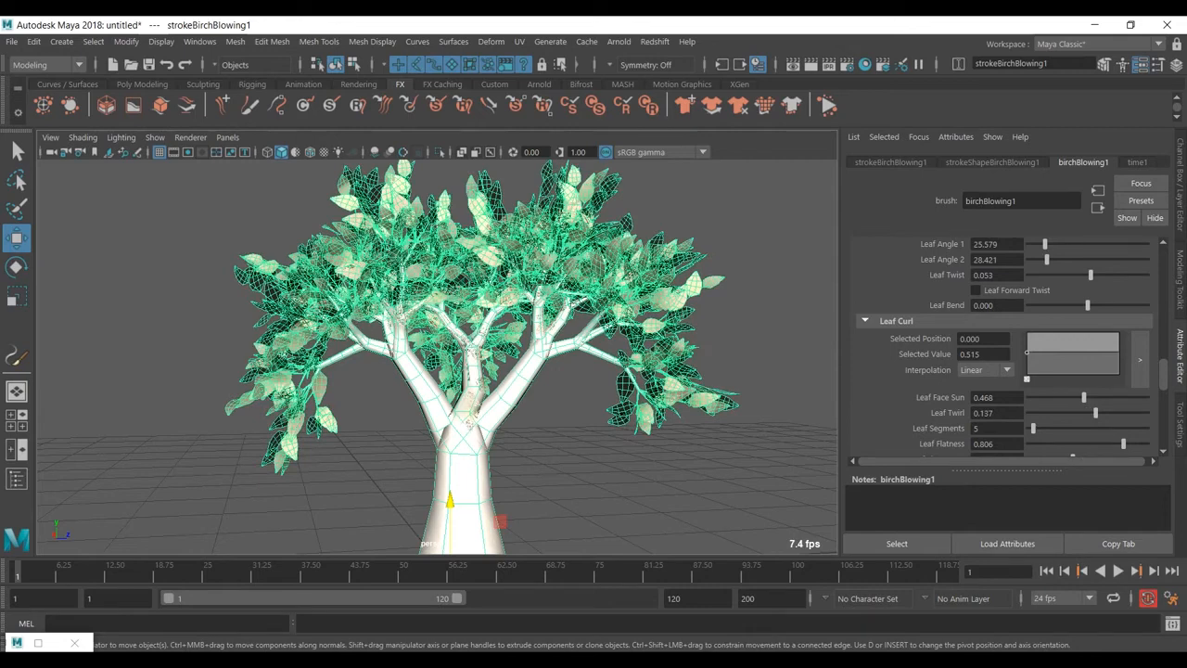
Try Leaf Segments at 3 on a close view of the leaves and settle on 4 segments.
{"action": "scroll", "coordinate": [437, 357], "scroll_direction": "up", "scroll_amount": 5}
{"action": "mouse_move", "coordinate": [437, 357]}
{"action": "left_mouse_down", "text": "alt"}
{"action": "mouse_move", "coordinate": [362, 360]}
{"action": "mouse_move", "coordinate": [445, 357]}
{"action": "left_mouse_up", "text": "alt"}
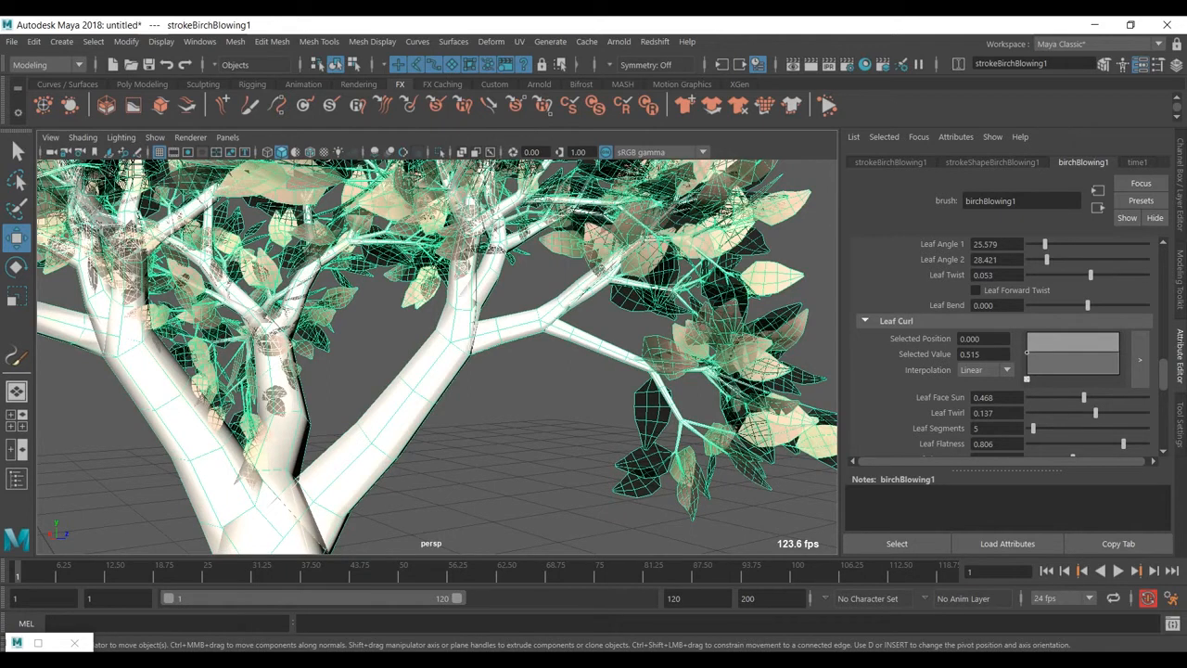
{"action": "left_click_drag", "start_coordinate": [1033, 428], "coordinate": [1030, 428]}
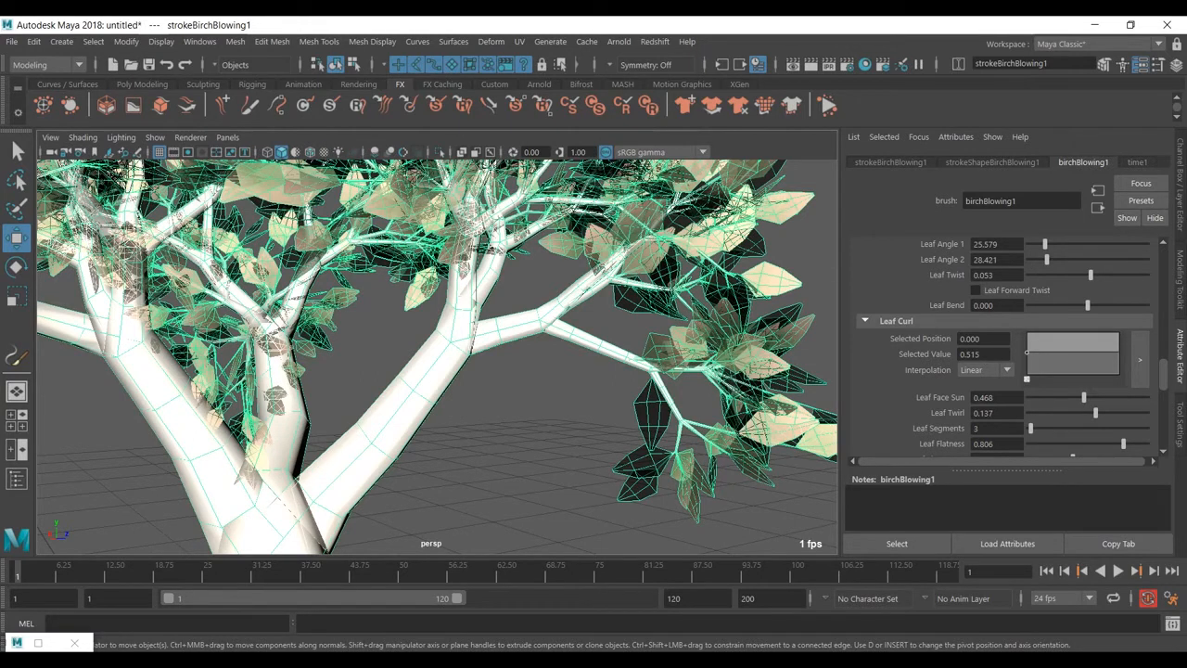
{"action": "left_click_drag", "start_coordinate": [1030, 429], "coordinate": [1032, 428]}
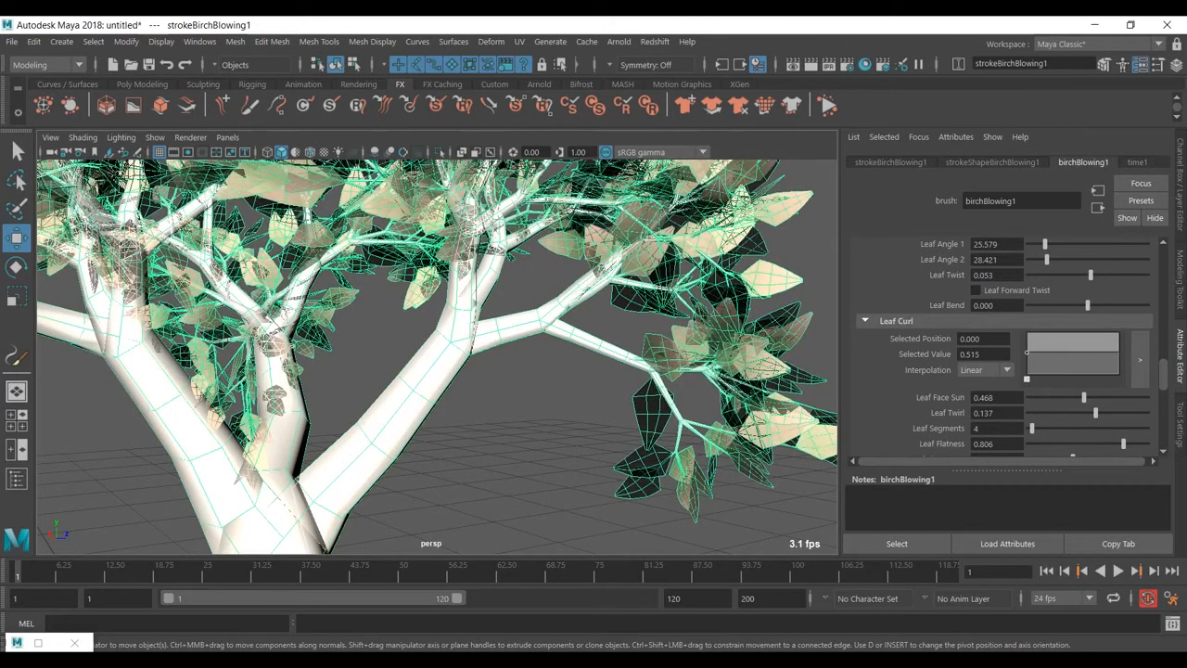
Adjust the Leaf Width Scale curve so that its point at position 0.617 has a value of 0.779.
{"action": "scroll", "coordinate": [1004, 348], "scroll_direction": "up", "scroll_amount": 6}
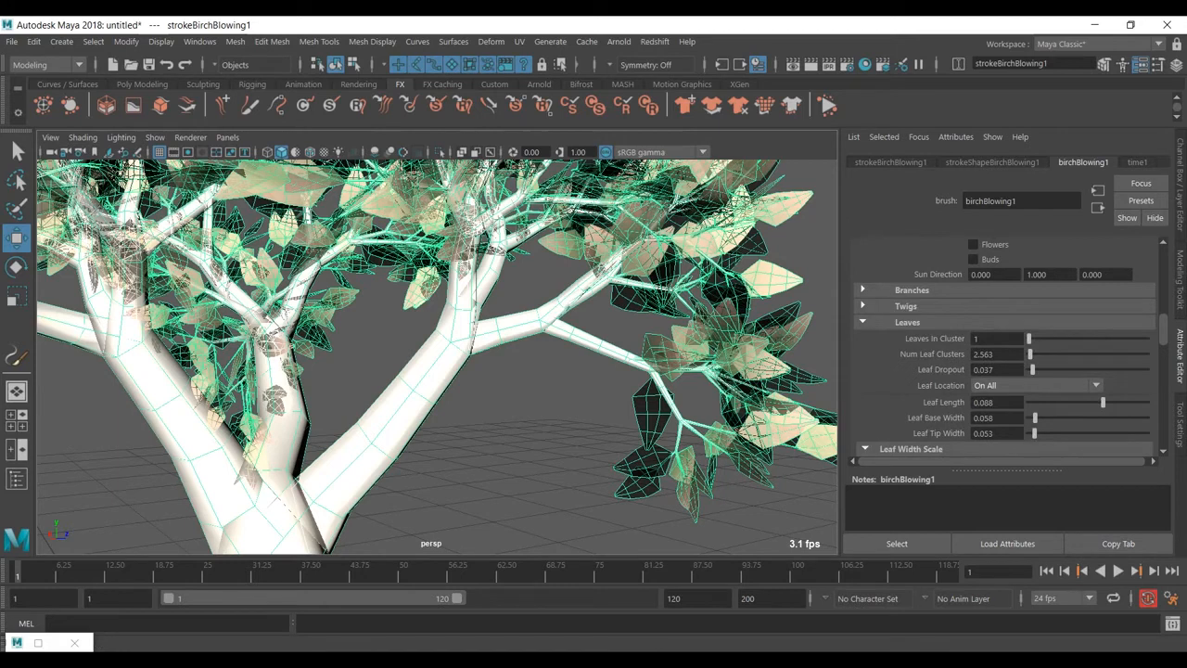
{"action": "scroll", "coordinate": [1004, 348], "scroll_direction": "down", "scroll_amount": 3}
{"action": "left_click_drag", "start_coordinate": [1084, 367], "coordinate": [1084, 358]}
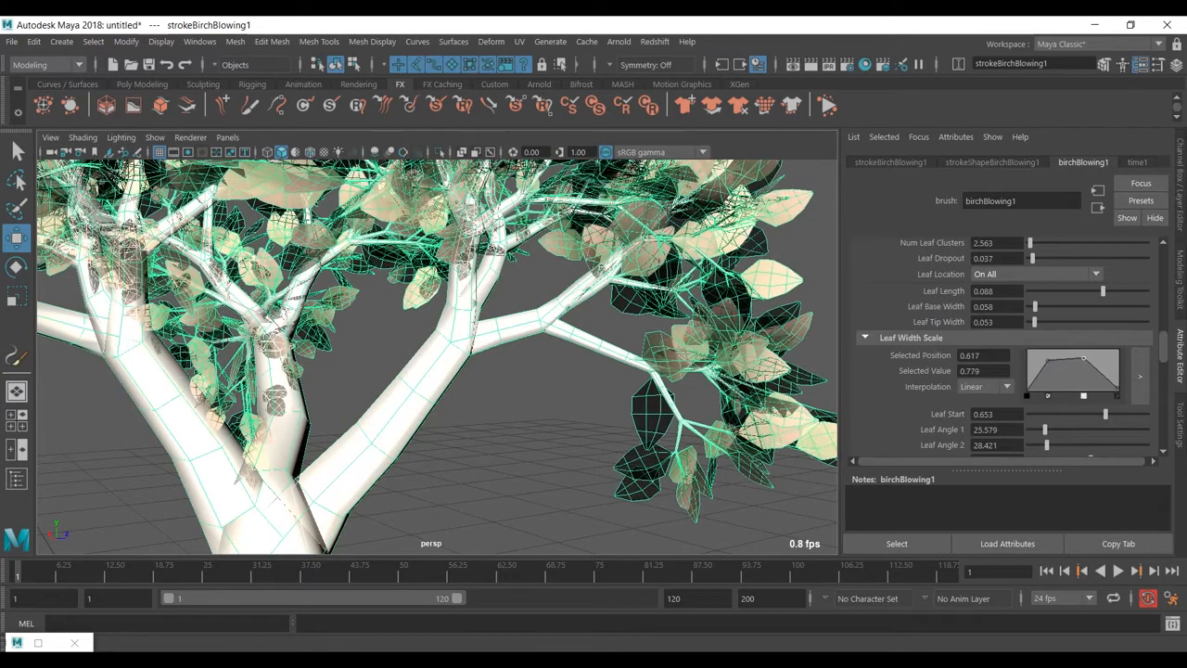
{"action": "scroll", "coordinate": [1005, 348], "scroll_direction": "down", "scroll_amount": 5}
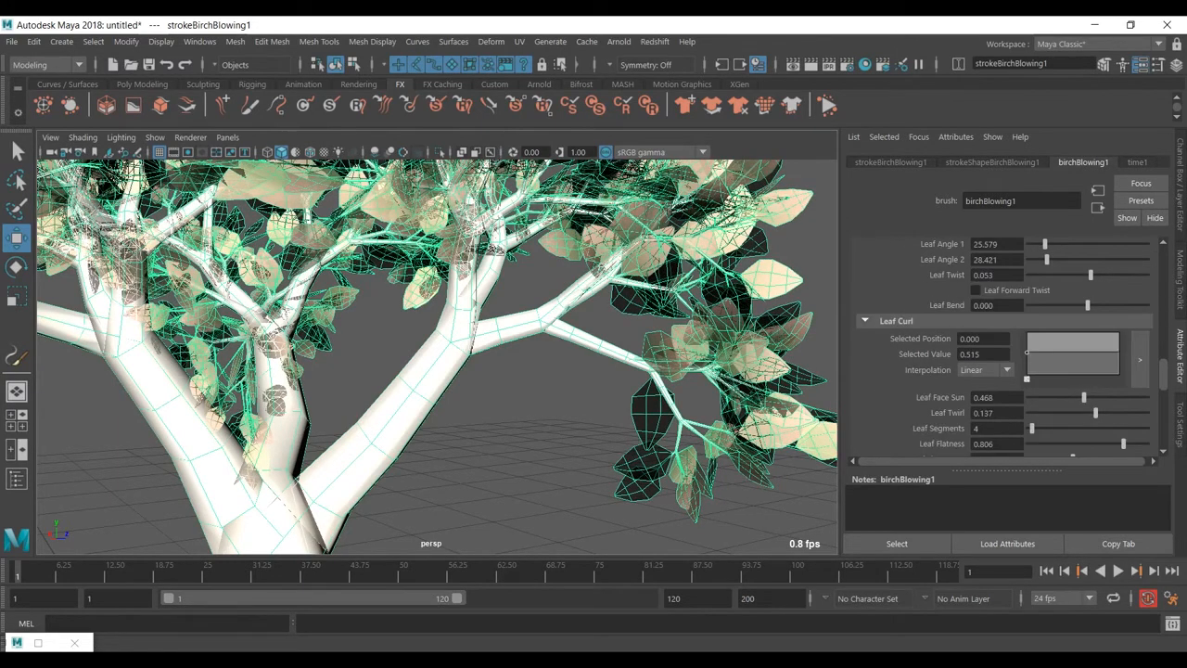
Test Leaf Flatness at 0.000 on a close view of the leaves, and settle on 0.932.
{"action": "scroll", "coordinate": [1004, 346], "scroll_direction": "down", "scroll_amount": 1}
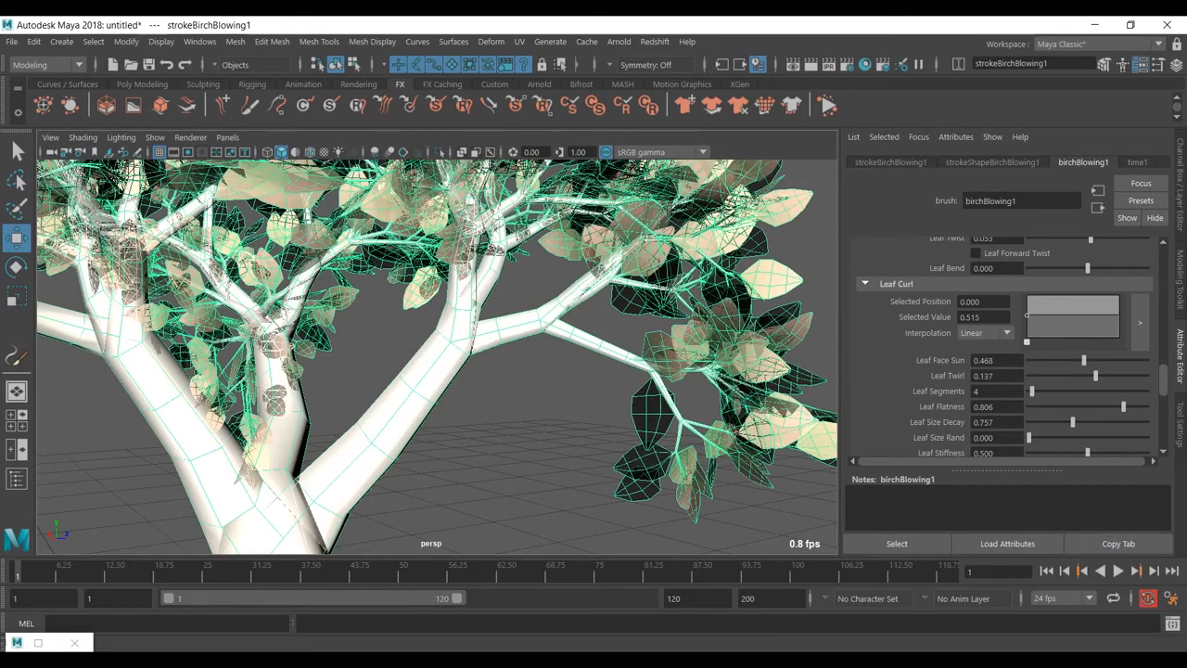
{"action": "middle_click_drag", "start_coordinate": [491, 371], "coordinate": [416, 340], "text": "alt"}
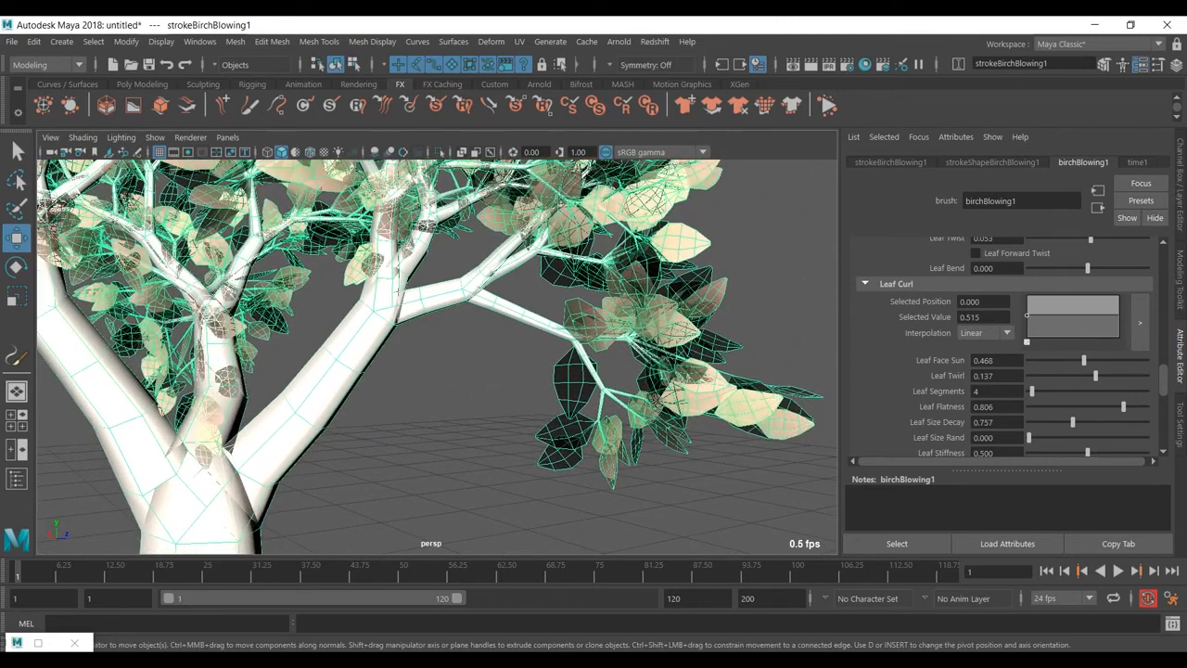
{"action": "left_click_drag", "start_coordinate": [1123, 407], "coordinate": [1147, 406]}
{"action": "left_click_drag", "start_coordinate": [1146, 407], "coordinate": [1028, 406]}
{"action": "left_click_drag", "start_coordinate": [519, 361], "coordinate": [338, 246], "text": "alt"}
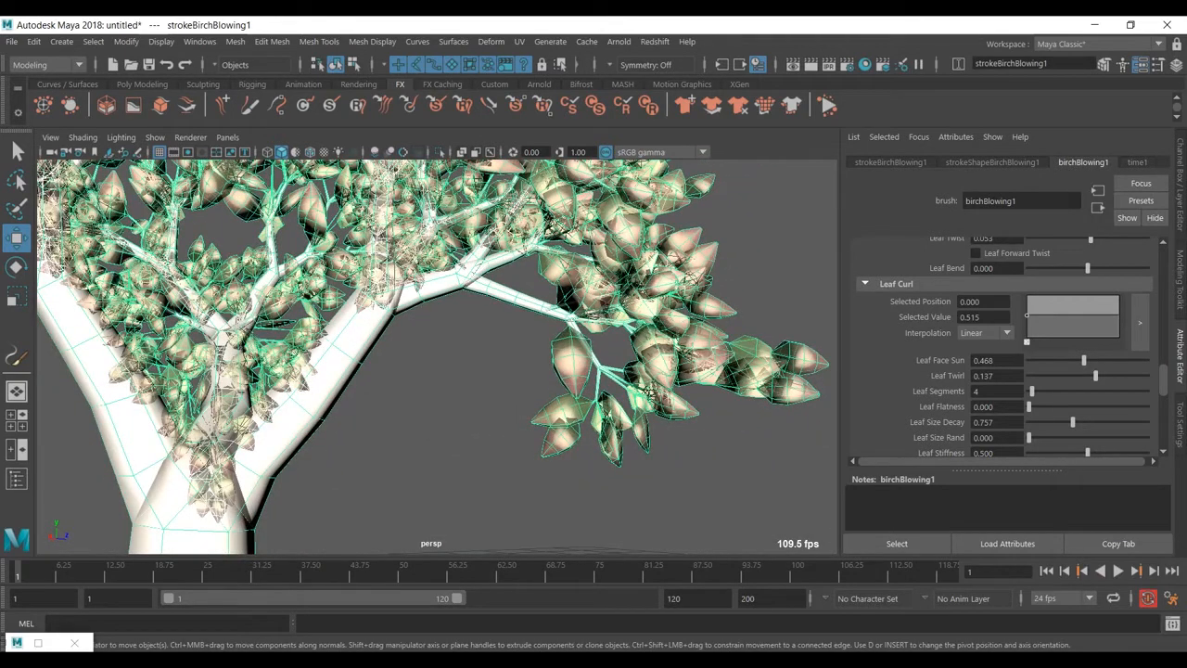
{"action": "left_click_drag", "start_coordinate": [1028, 408], "coordinate": [1138, 407]}
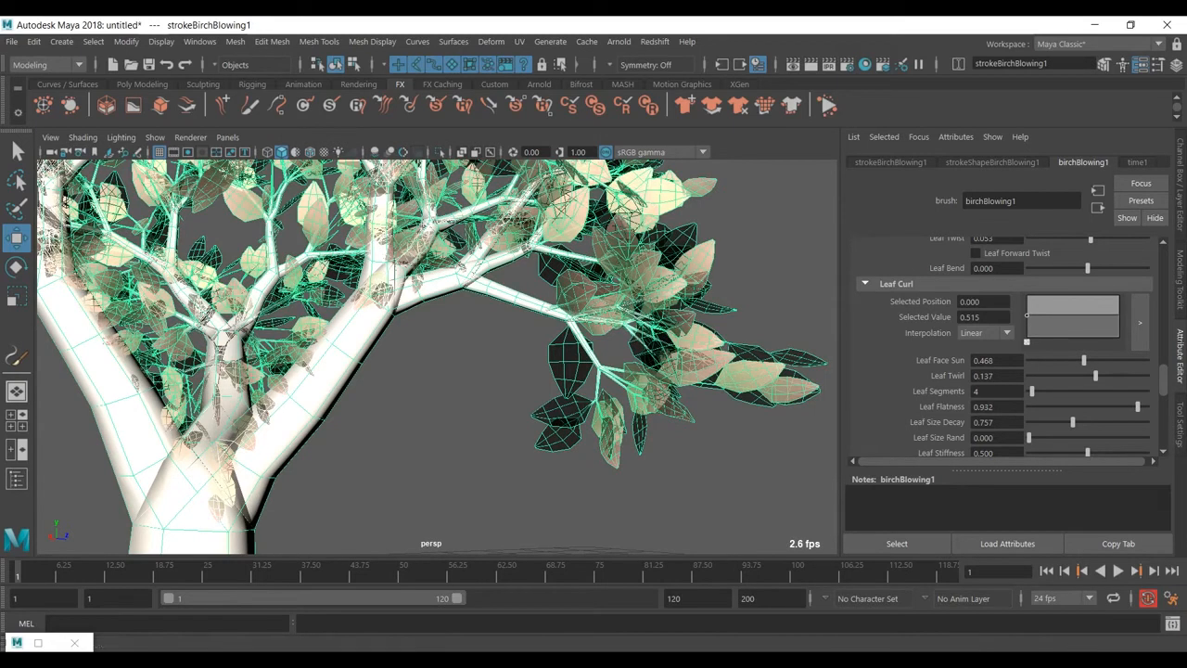
Set Leaf Size Decay to 0.758, Leaf Size Rand to 0.111, Leaf Translucence to 0.558 and Leaf Specular to 1.000.
{"action": "scroll", "coordinate": [1011, 346], "scroll_direction": "down", "scroll_amount": 2}
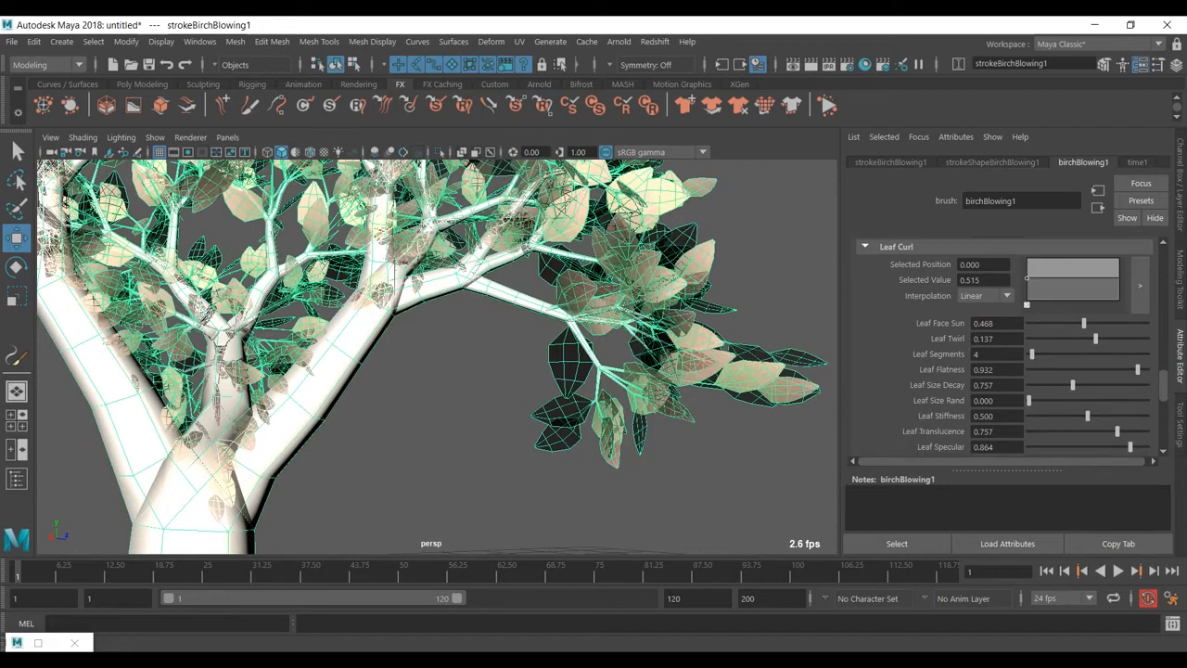
{"action": "left_click_drag", "start_coordinate": [1073, 384], "coordinate": [1041, 400]}
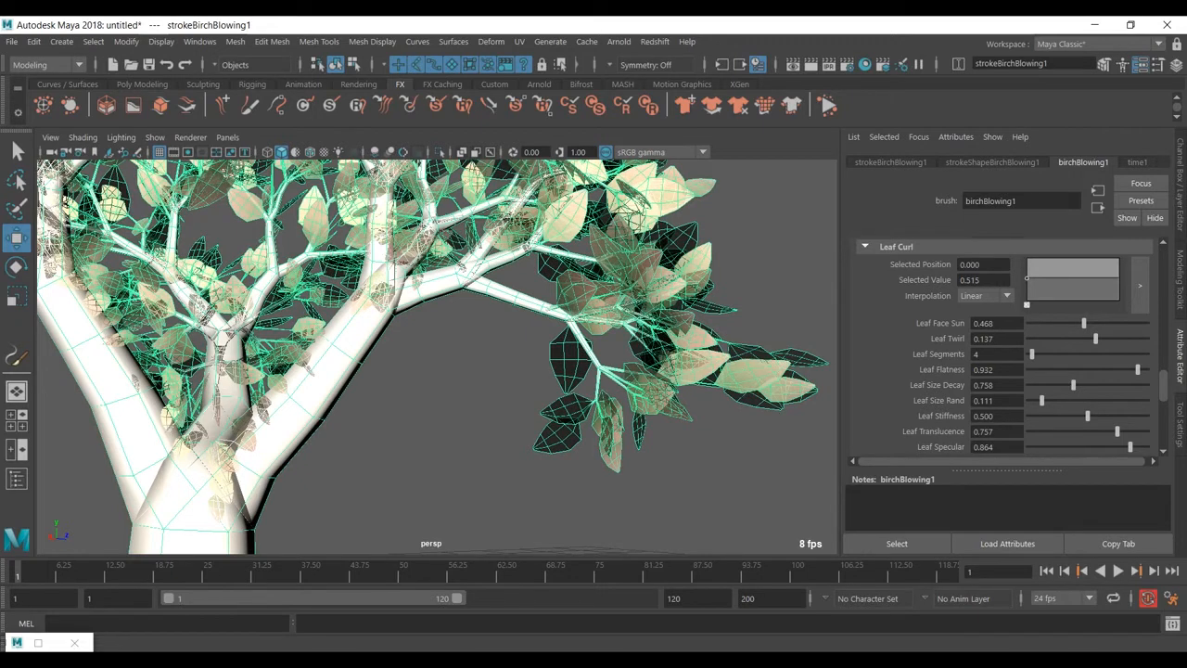
{"action": "scroll", "coordinate": [1006, 347], "scroll_direction": "down", "scroll_amount": 2}
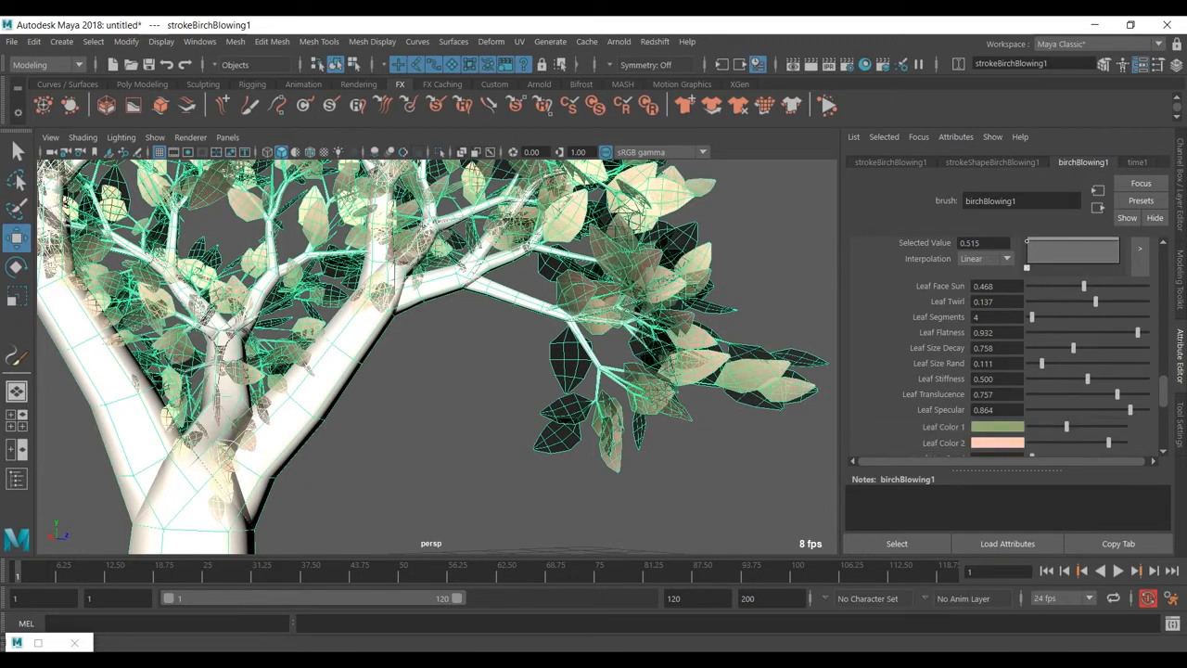
{"action": "mouse_move", "coordinate": [1118, 394]}
{"action": "left_mouse_down"}
{"action": "mouse_move", "coordinate": [1087, 394]}
{"action": "mouse_move", "coordinate": [1146, 409]}
{"action": "left_mouse_up"}
{"action": "scroll", "coordinate": [1006, 348], "scroll_direction": "down", "scroll_amount": 8}
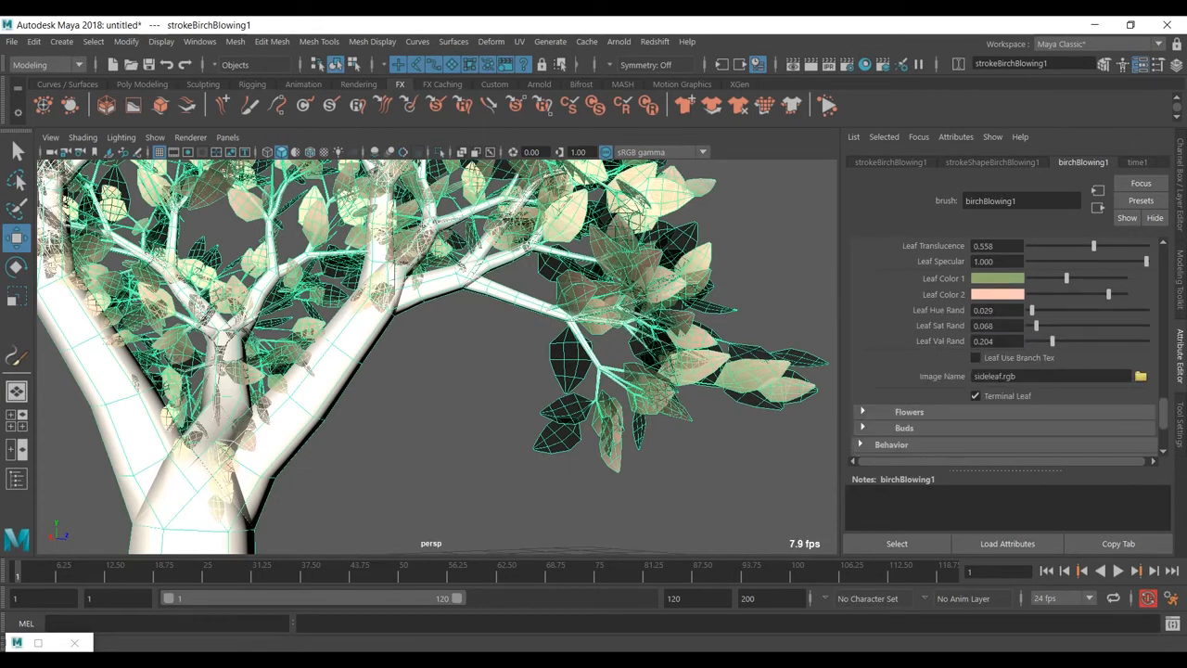
Collapse the Leaves settings, and switch the tree's growth from leaves to flowers.
{"action": "scroll", "coordinate": [1006, 348], "scroll_direction": "up", "scroll_amount": 10}
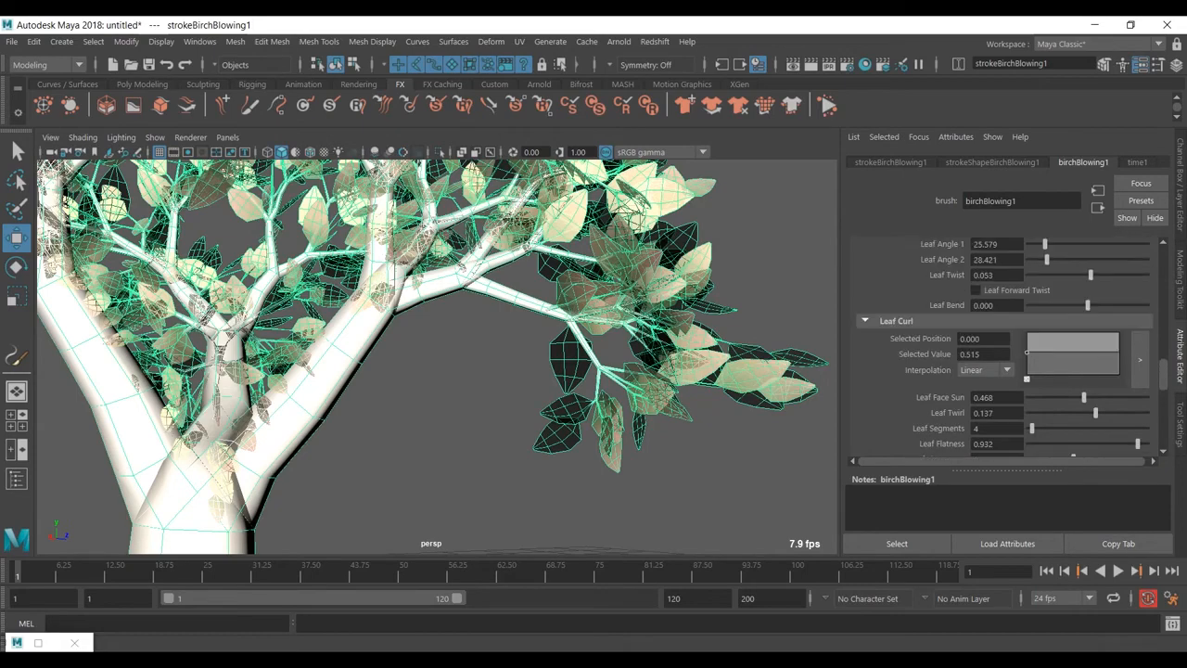
{"action": "scroll", "coordinate": [438, 357], "scroll_direction": "down", "scroll_amount": 3}
{"action": "left_click_drag", "start_coordinate": [437, 357], "coordinate": [574, 417], "text": "alt"}
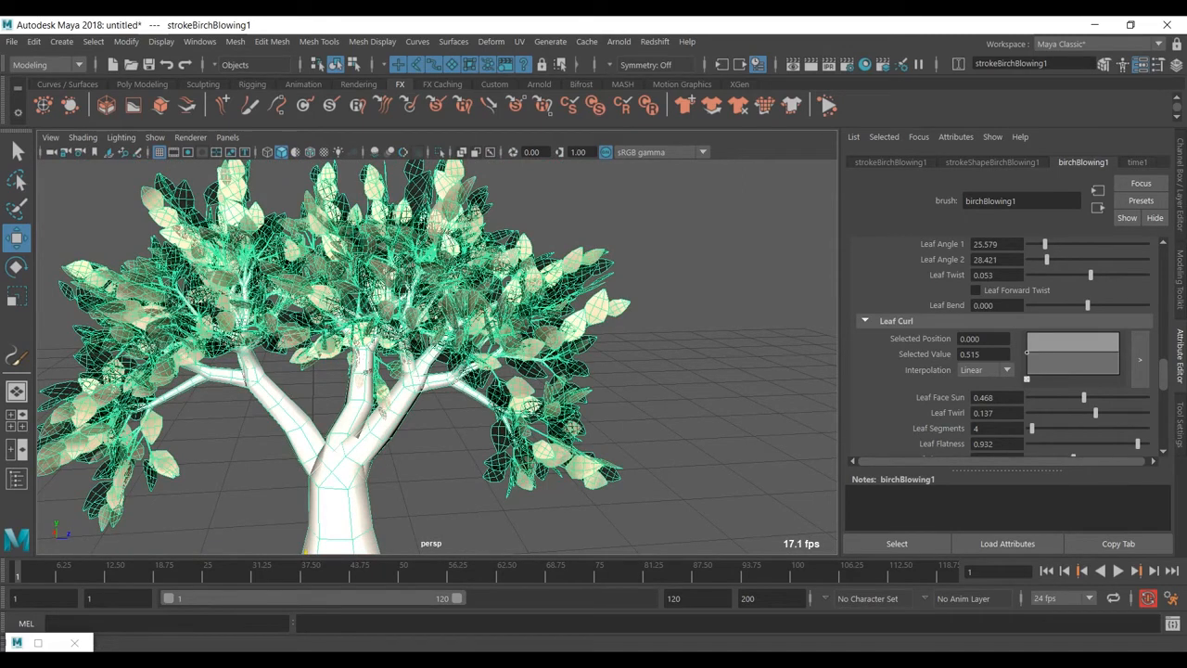
{"action": "scroll", "coordinate": [1011, 343], "scroll_direction": "down", "scroll_amount": 3}
{"action": "scroll", "coordinate": [1006, 346], "scroll_direction": "up", "scroll_amount": 10}
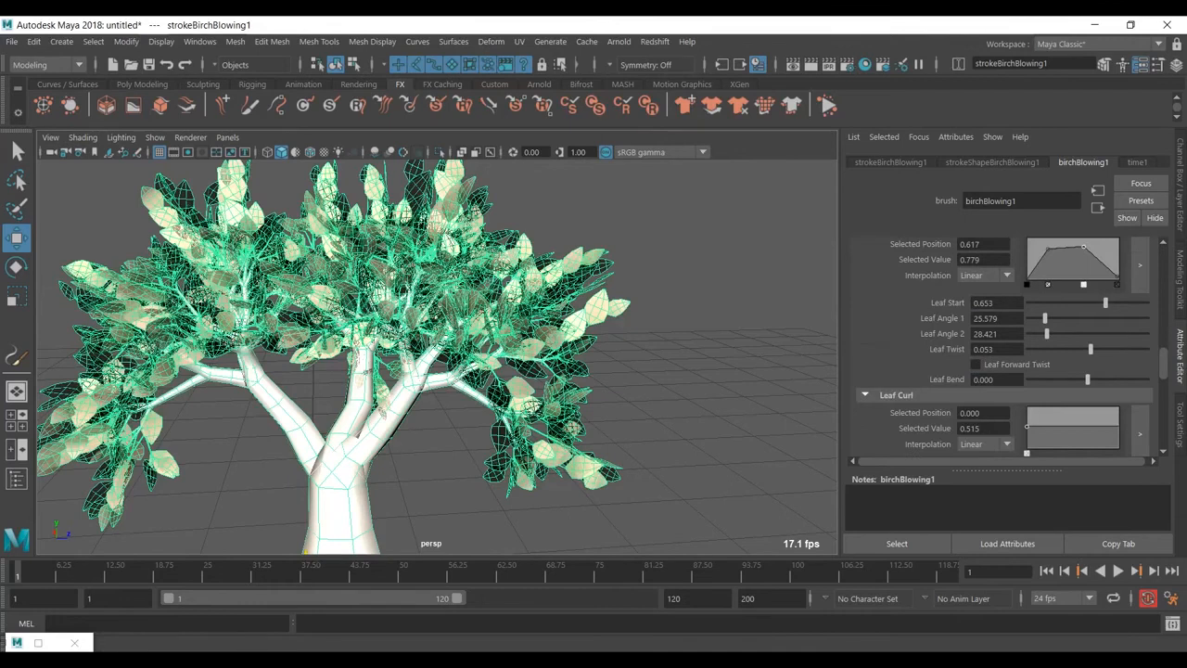
{"action": "left_click", "coordinate": [907, 322]}
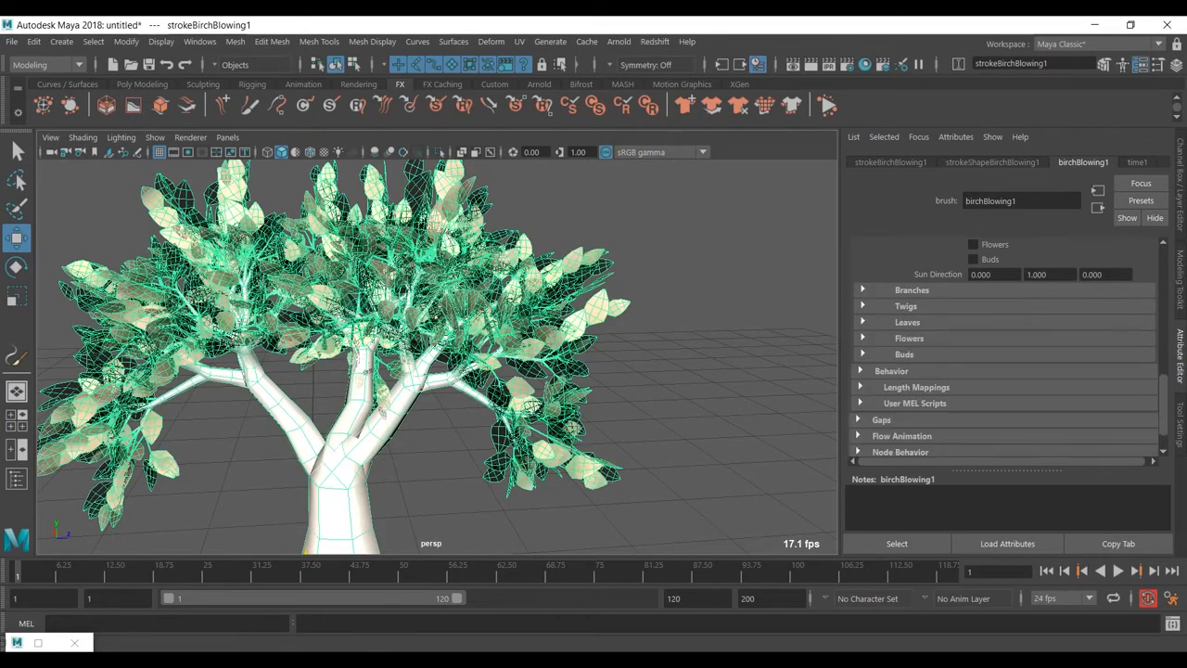
{"action": "scroll", "coordinate": [973, 362], "scroll_direction": "up", "scroll_amount": 6}
{"action": "scroll", "coordinate": [983, 375], "scroll_direction": "down", "scroll_amount": 2}
{"action": "left_click", "coordinate": [973, 378]}
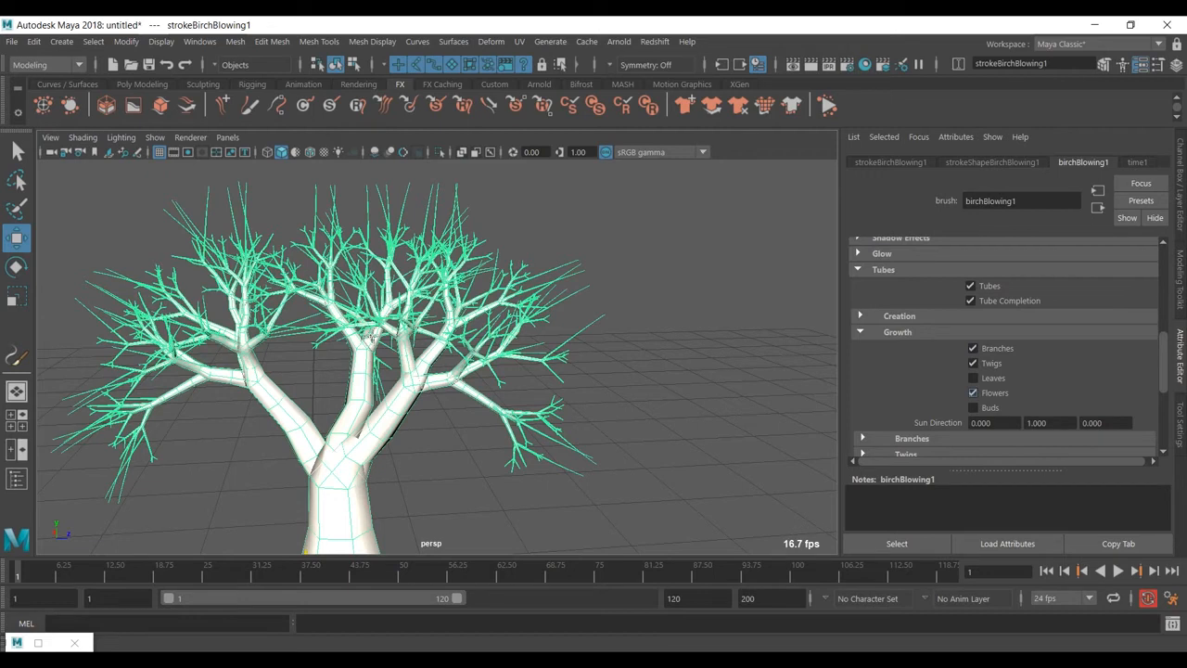
Open the Flowers settings and lower the first Petal Width Scale point to 0.426 at position 0.007.
{"action": "scroll", "coordinate": [974, 380], "scroll_direction": "down", "scroll_amount": 4}
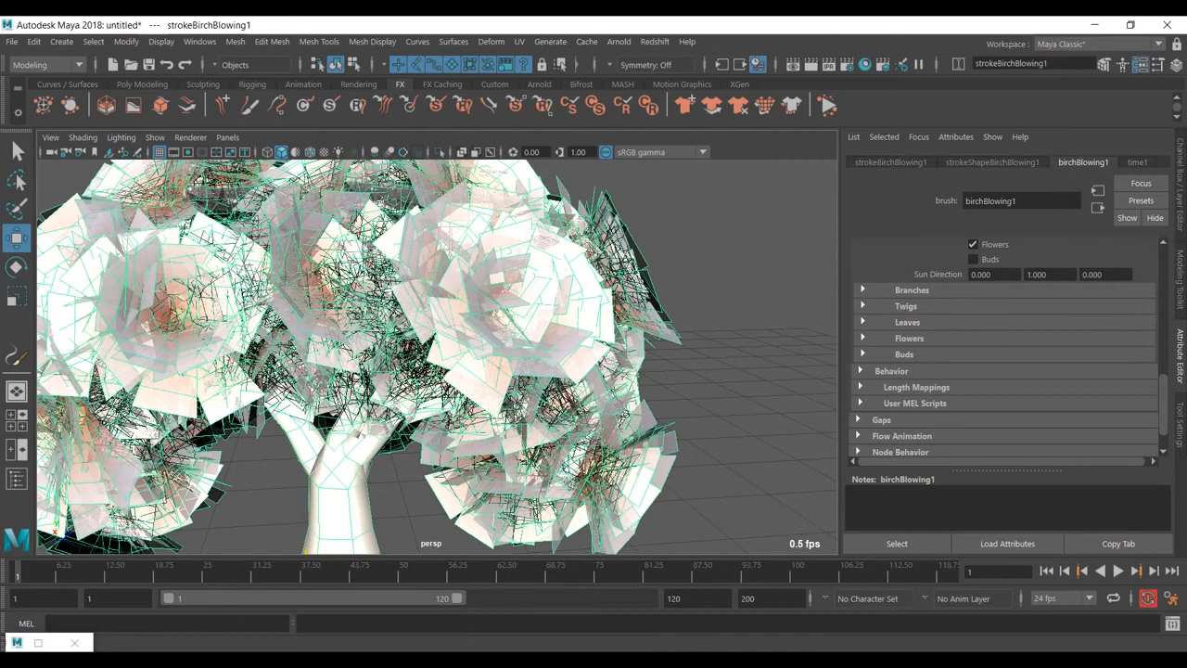
{"action": "left_click", "coordinate": [908, 339]}
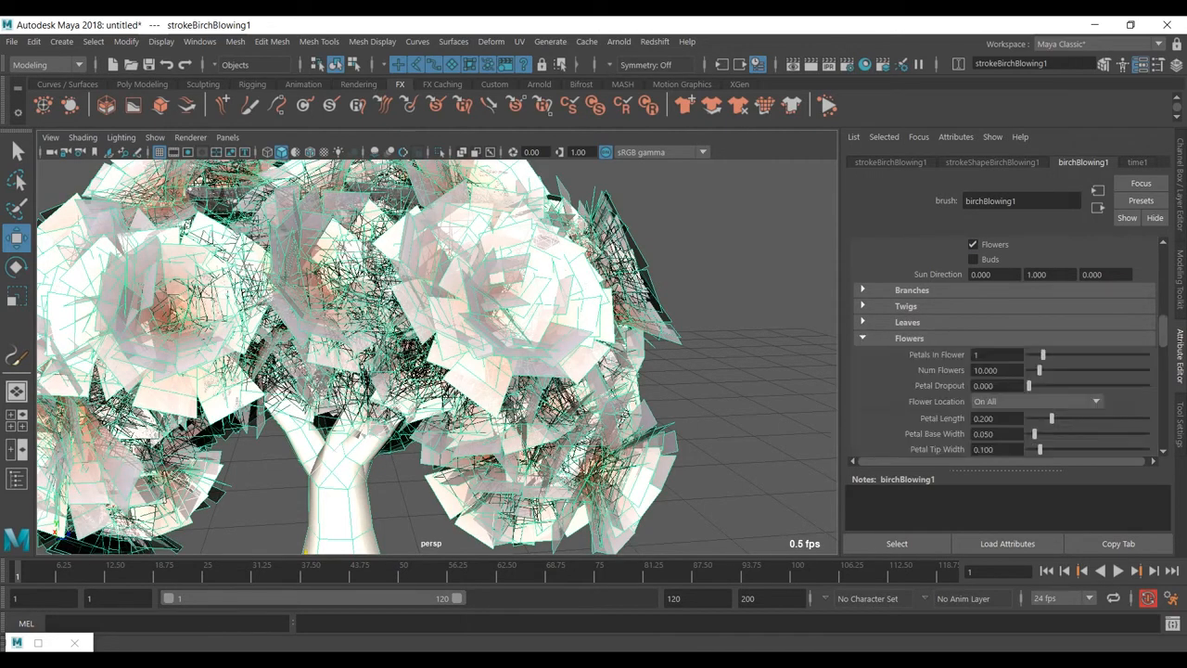
{"action": "scroll", "coordinate": [1002, 346], "scroll_direction": "down", "scroll_amount": 3}
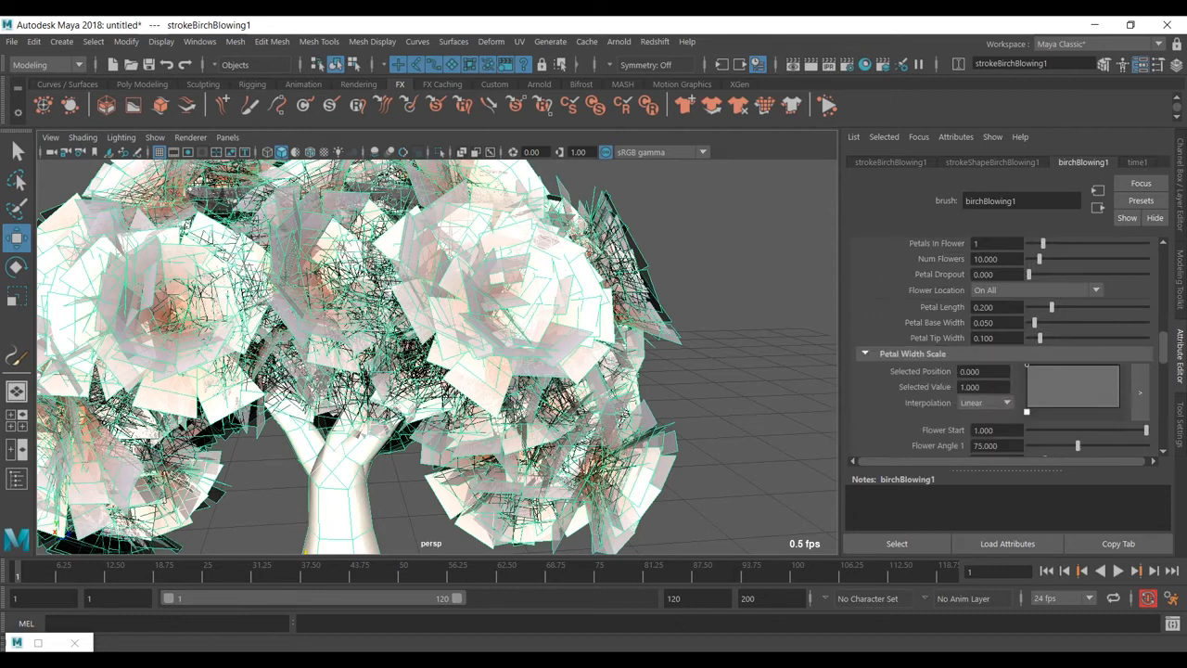
{"action": "left_click_drag", "start_coordinate": [1026, 366], "coordinate": [1027, 390]}
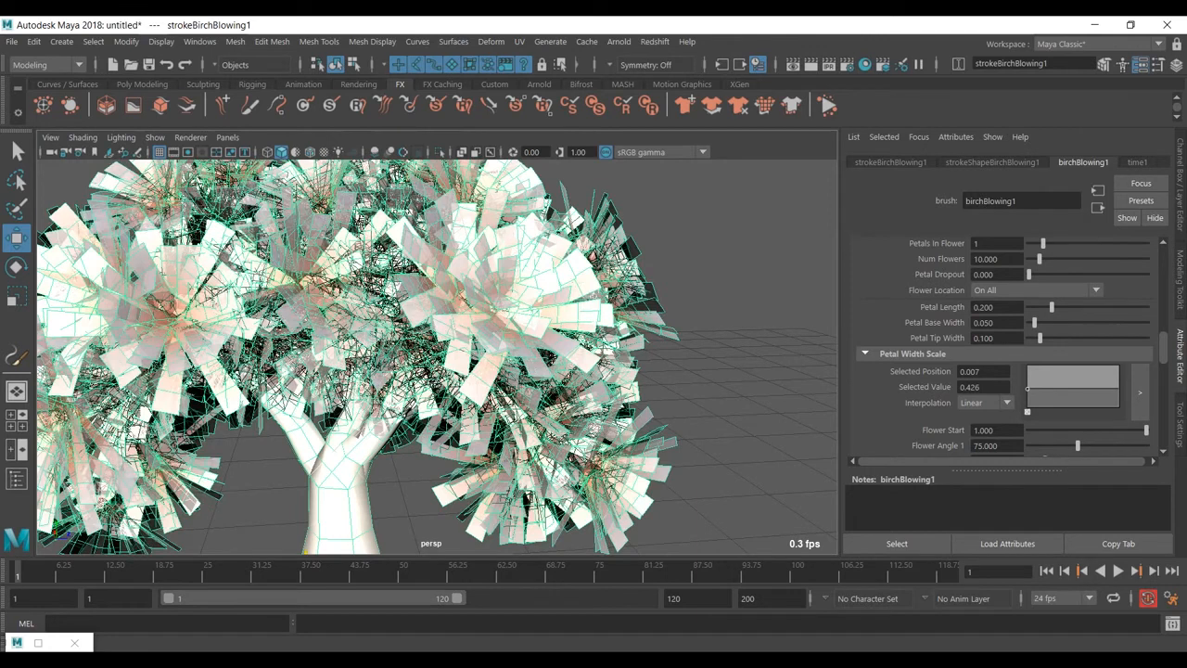
Reduce the flowers to Num Flowers 3.084, Petal Dropout 0.184 and Petal Length 0.089.
{"action": "scroll", "coordinate": [1006, 348], "scroll_direction": "up", "scroll_amount": 2}
{"action": "mouse_move", "coordinate": [1039, 295]}
{"action": "left_mouse_down"}
{"action": "mouse_move", "coordinate": [1032, 311]}
{"action": "mouse_move", "coordinate": [1119, 312]}
{"action": "mouse_move", "coordinate": [1049, 312]}
{"action": "left_mouse_up"}
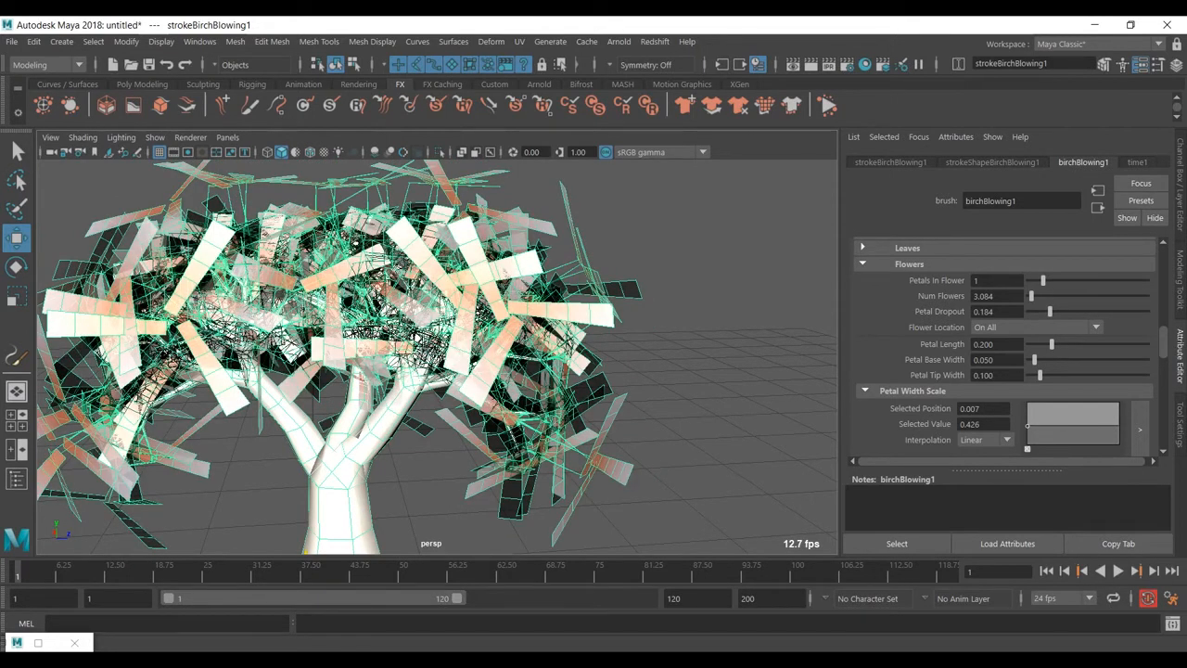
{"action": "left_click_drag", "start_coordinate": [1051, 344], "coordinate": [1039, 344]}
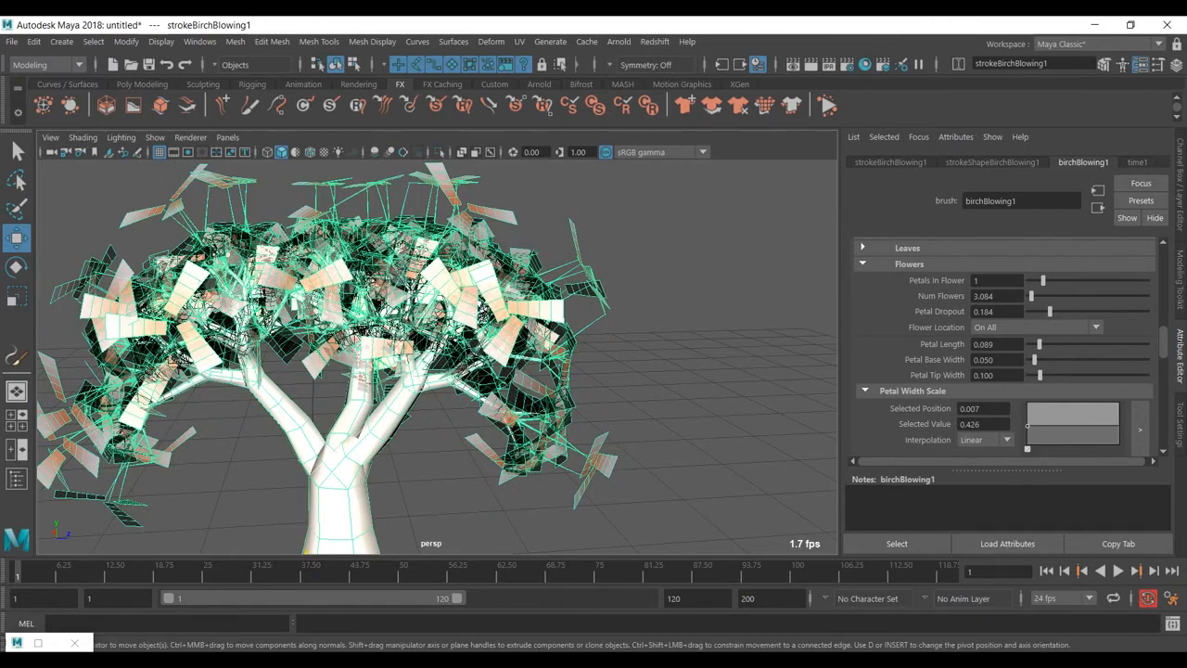
{"action": "left_click_drag", "start_coordinate": [483, 371], "coordinate": [421, 366], "text": "alt"}
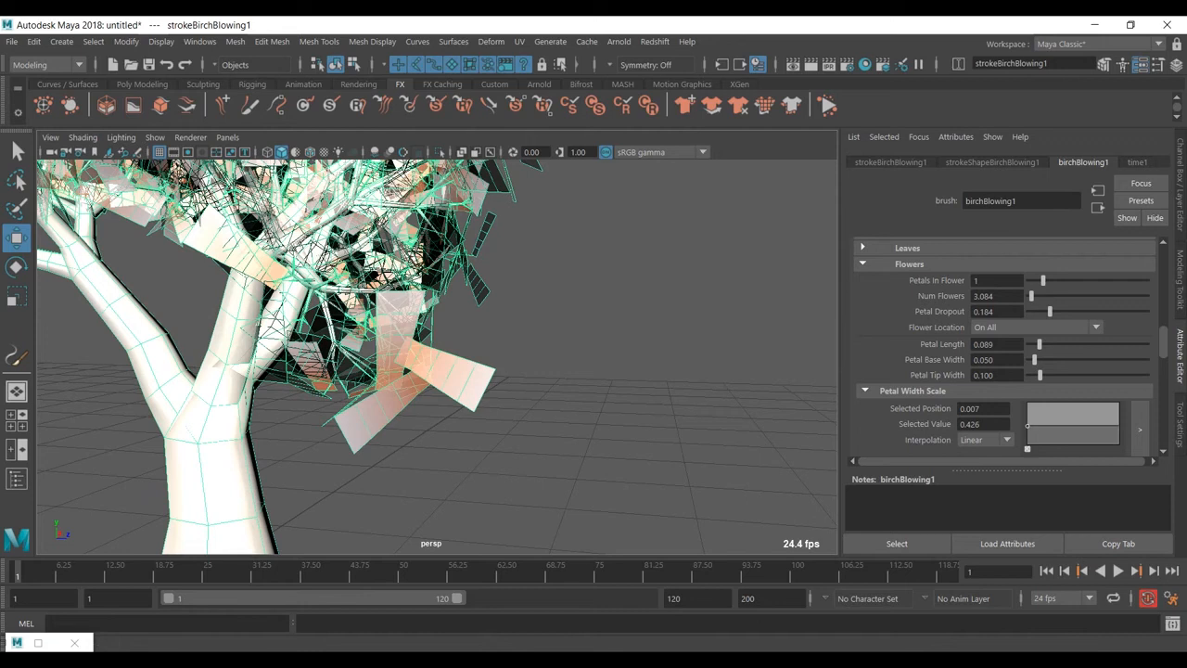
Shape pointed petals with Petal Width Scale points of 0.103 at position 1.000 and 0.456 at position 0.611.
{"action": "left_click_drag", "start_coordinate": [1028, 426], "coordinate": [1028, 430]}
{"action": "left_click", "coordinate": [1118, 446]}
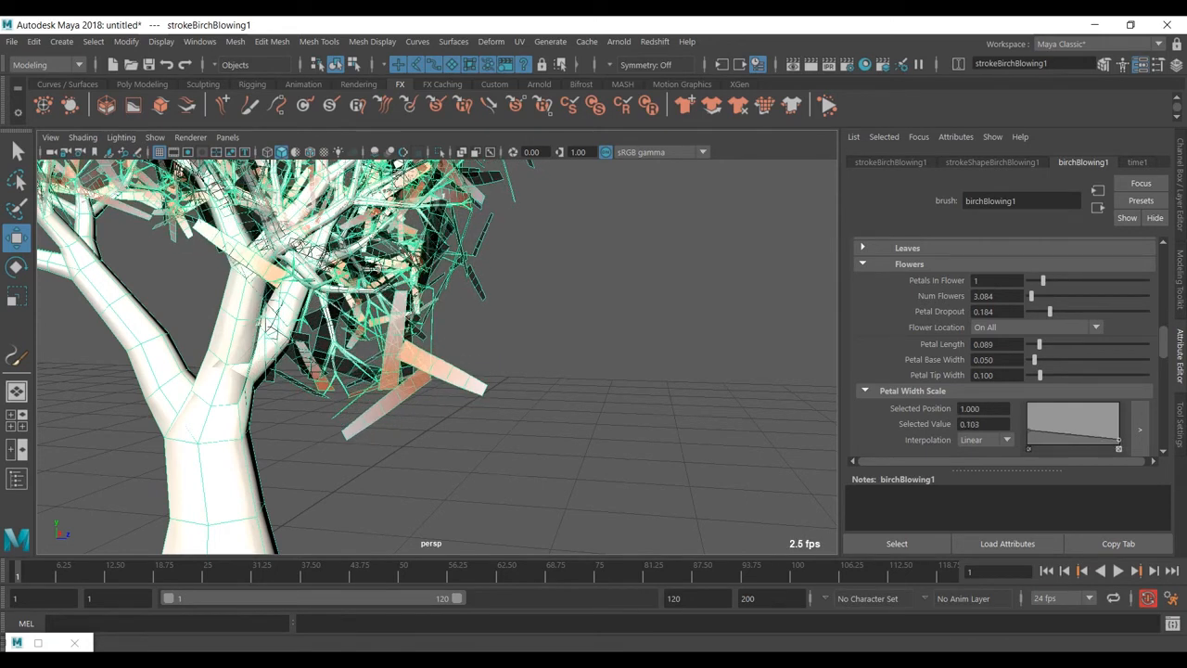
{"action": "left_click_drag", "start_coordinate": [1083, 440], "coordinate": [1083, 425]}
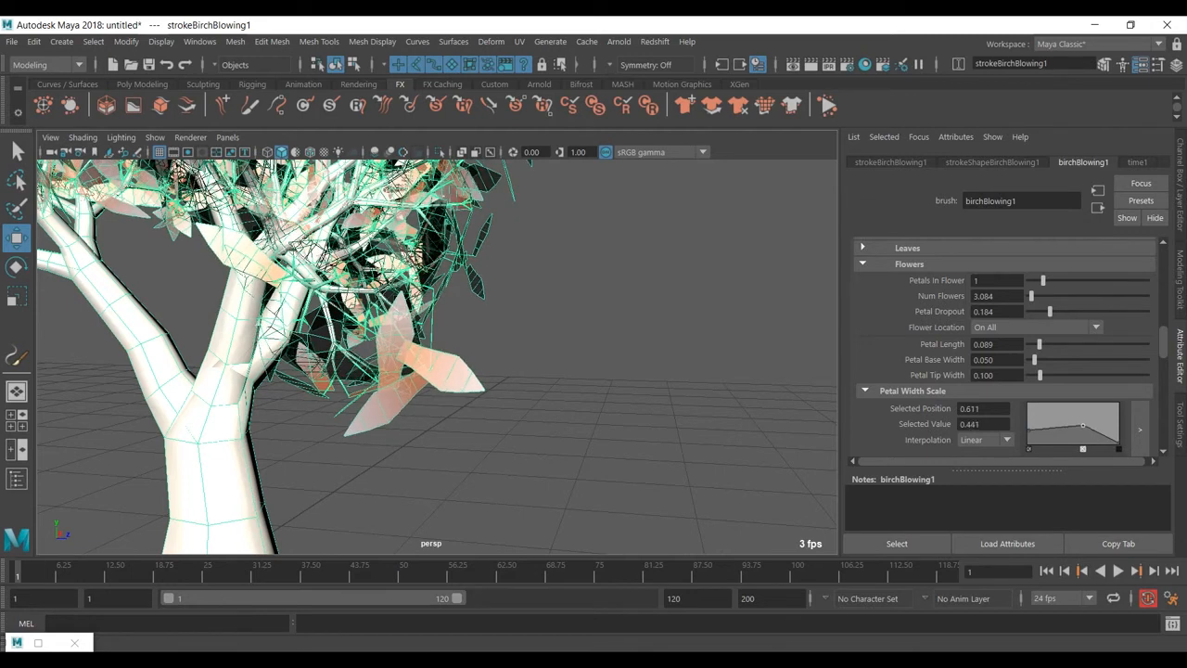
Try 2 petals in each flower, and restore Petals In Flower to 1.
{"action": "double_click", "coordinate": [981, 280]}
{"action": "type", "text": "2"}
{"action": "key", "text": "Return"}
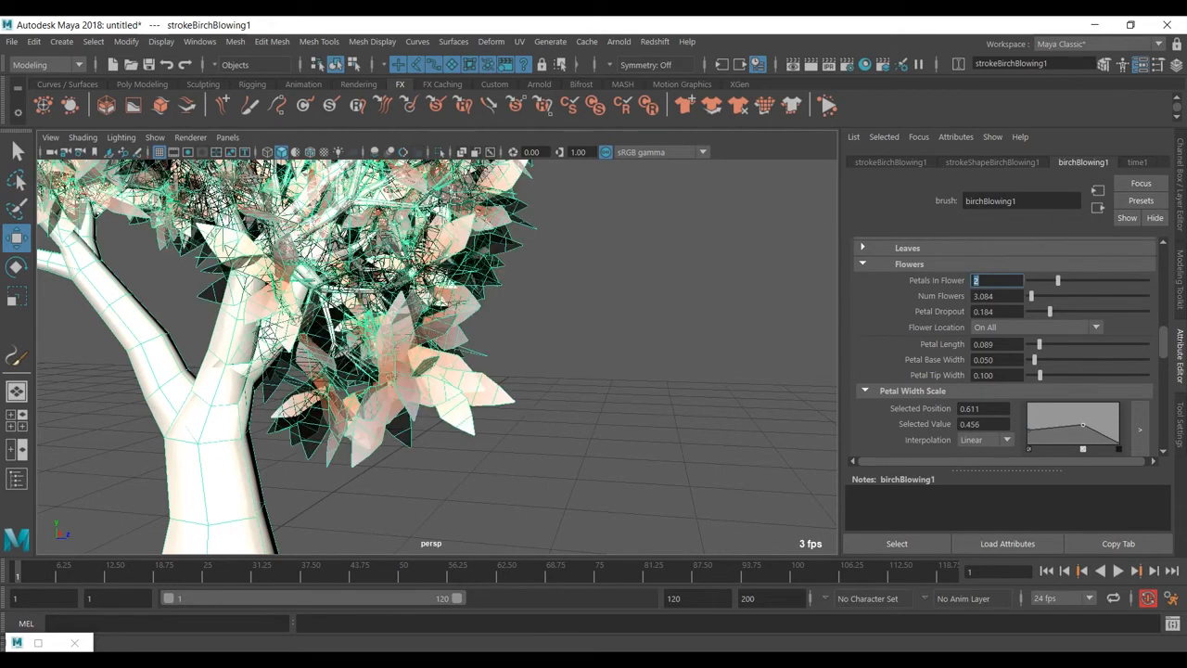
{"action": "type", "text": "1"}
{"action": "key", "text": "Return"}
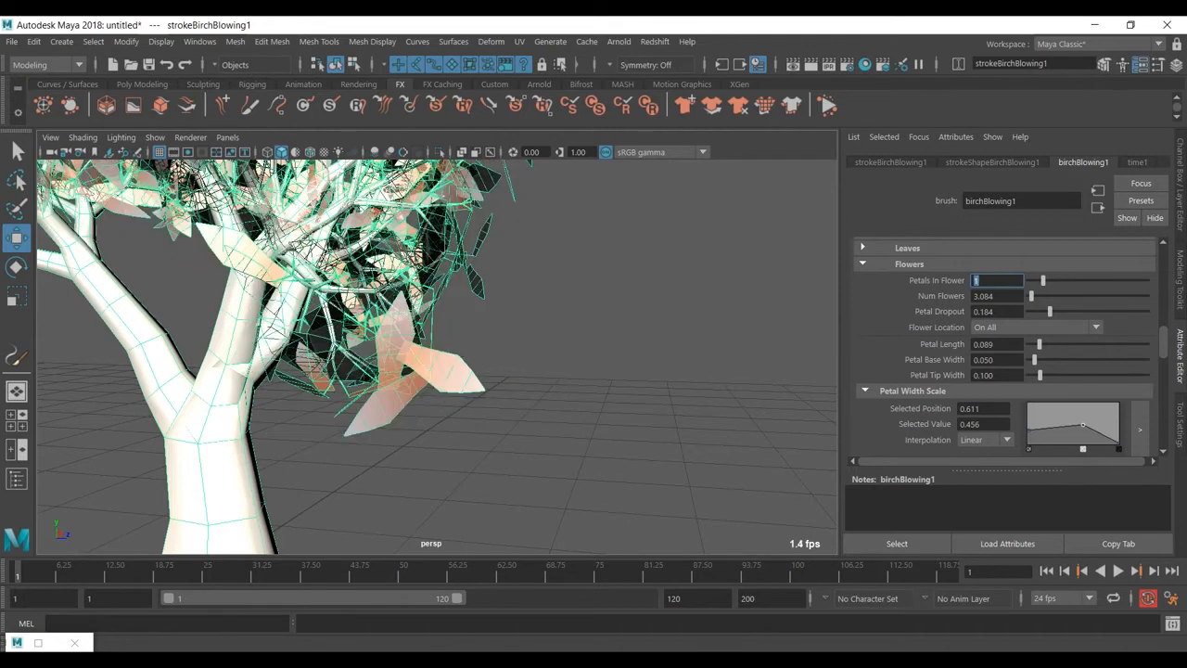
Set Num Flowers to 13.505, and shrink the petals to length 0.053, base width 0.016 and tip width 0.047.
{"action": "scroll", "coordinate": [1006, 348], "scroll_direction": "down", "scroll_amount": 2}
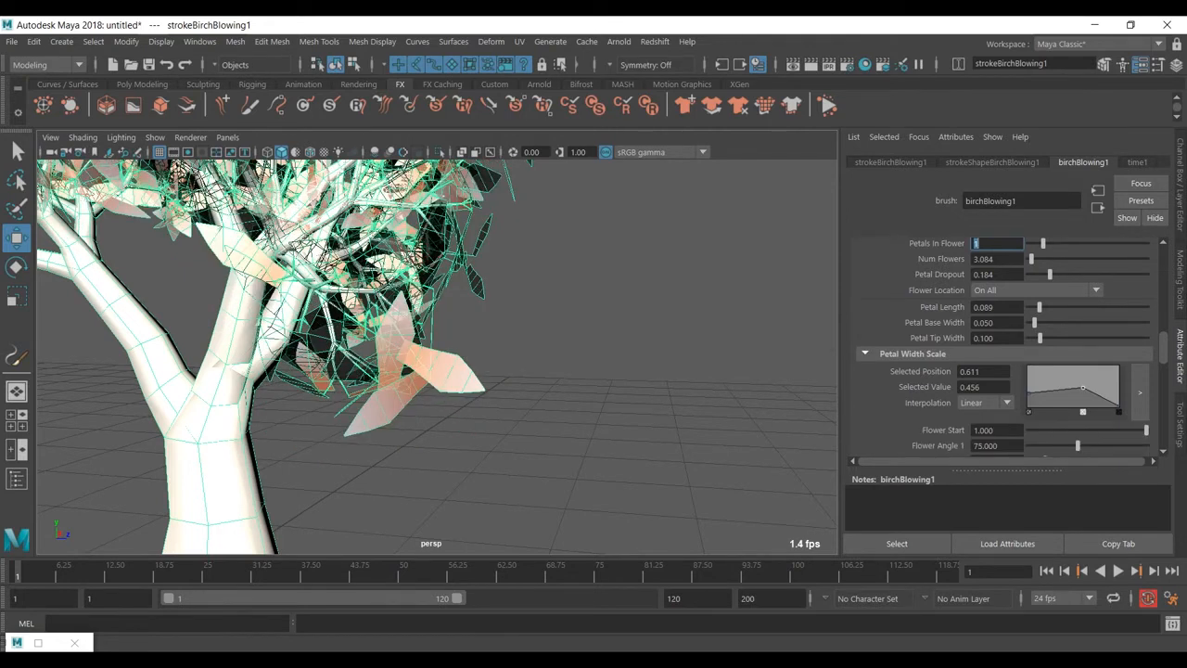
{"action": "left_click_drag", "start_coordinate": [1031, 259], "coordinate": [1043, 258]}
{"action": "scroll", "coordinate": [436, 357], "scroll_direction": "down", "scroll_amount": 3}
{"action": "left_click_drag", "start_coordinate": [501, 357], "coordinate": [584, 356], "text": "alt"}
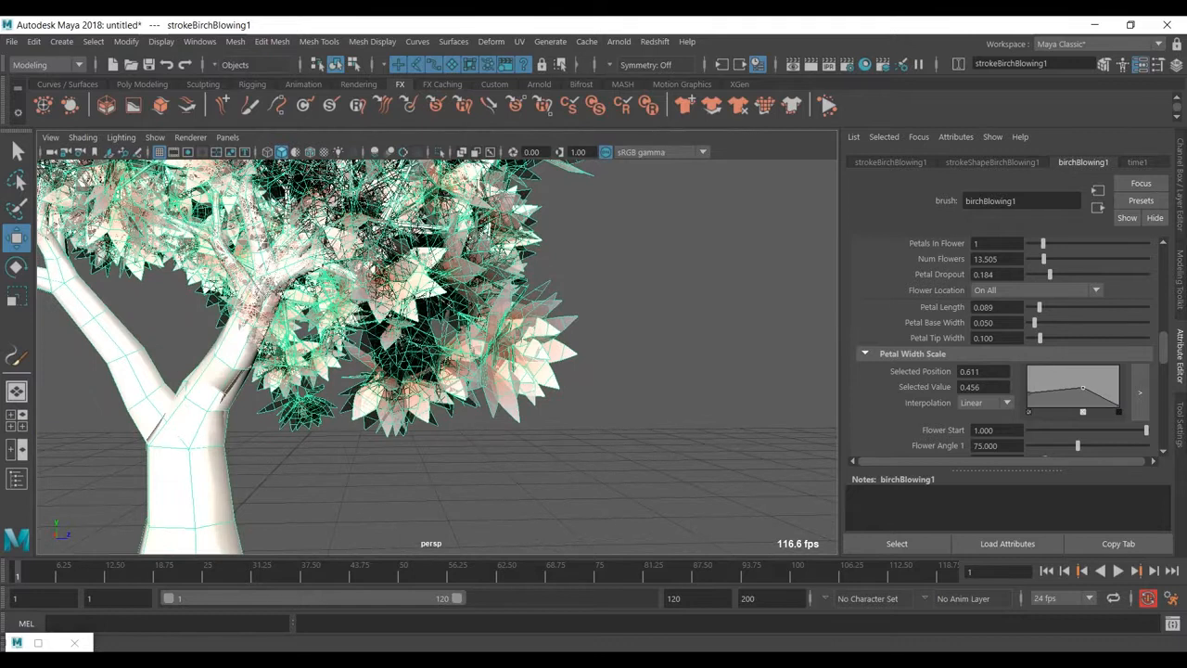
{"action": "left_click_drag", "start_coordinate": [1040, 307], "coordinate": [1034, 338]}
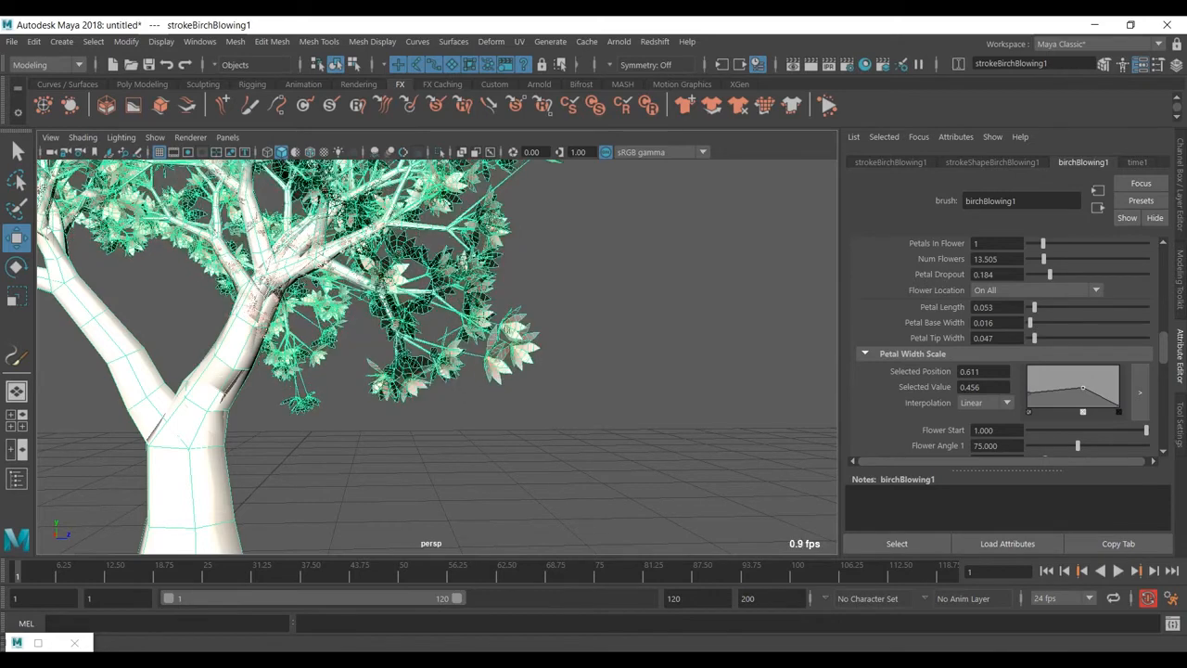
{"action": "scroll", "coordinate": [437, 357], "scroll_direction": "down", "scroll_amount": 5}
{"action": "left_click_drag", "start_coordinate": [445, 353], "coordinate": [441, 401], "text": "alt"}
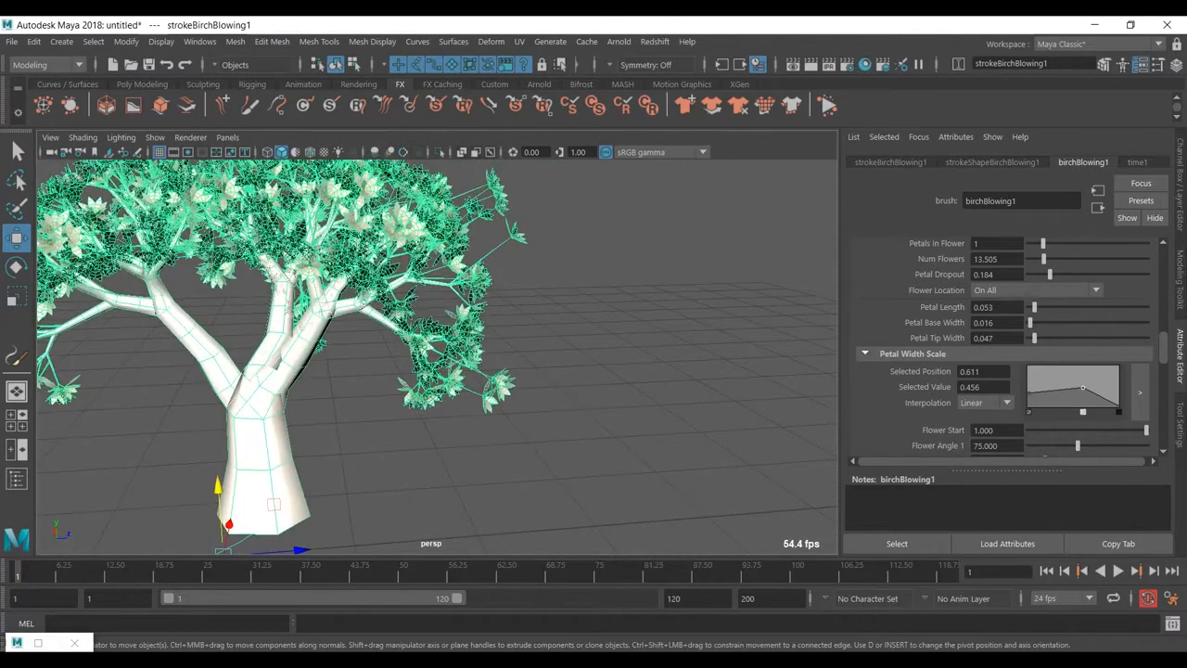
Try Num Flowers at 7.774 and Petal Dropout at 0.668, and settle on Num Flowers 12.984 and Petal Dropout 0.000.
{"action": "left_click_drag", "start_coordinate": [1043, 258], "coordinate": [1036, 259]}
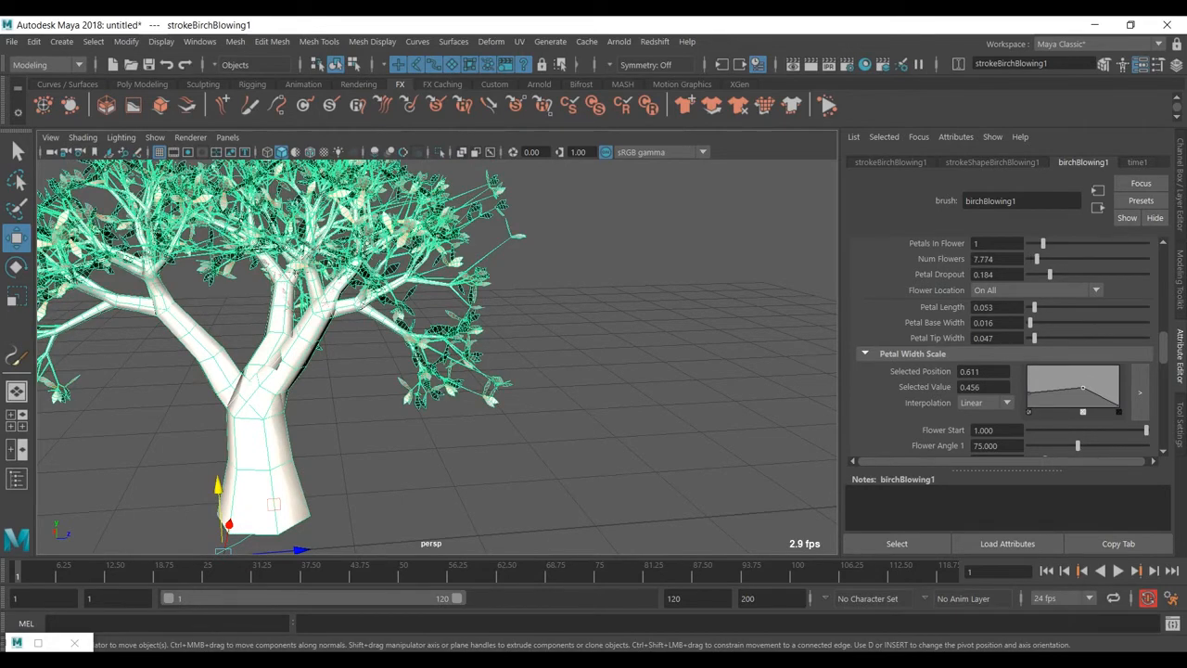
{"action": "scroll", "coordinate": [436, 357], "scroll_direction": "up", "scroll_amount": 4}
{"action": "left_click_drag", "start_coordinate": [436, 357], "coordinate": [348, 319], "text": "alt"}
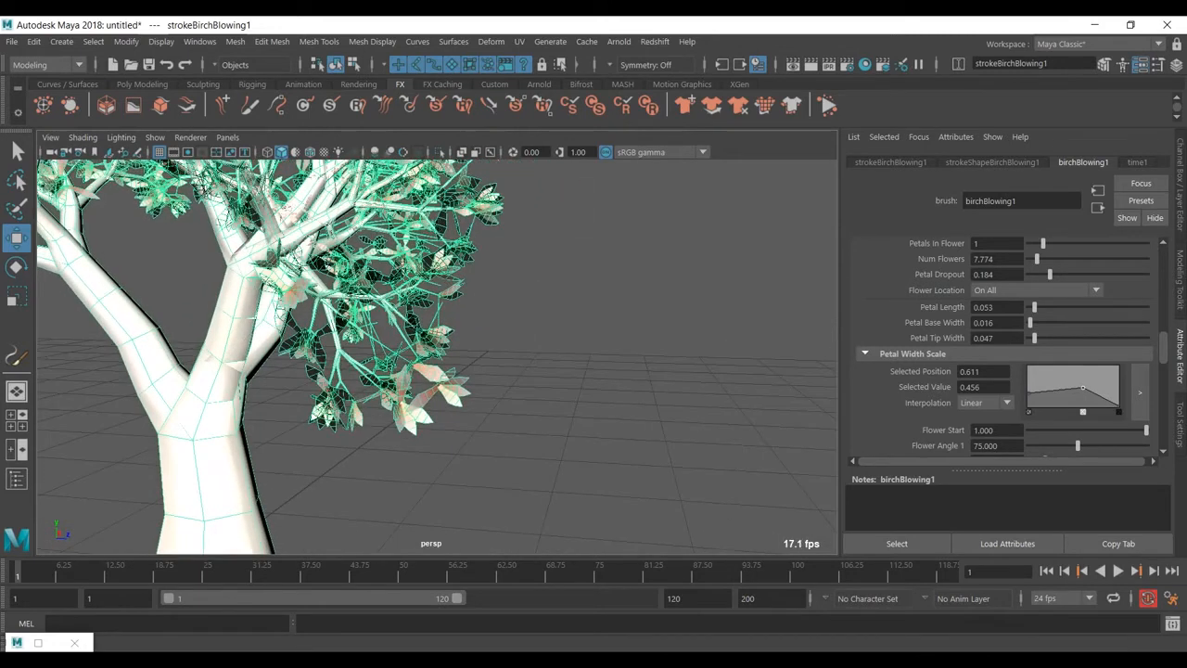
{"action": "left_click_drag", "start_coordinate": [1036, 259], "coordinate": [1107, 274]}
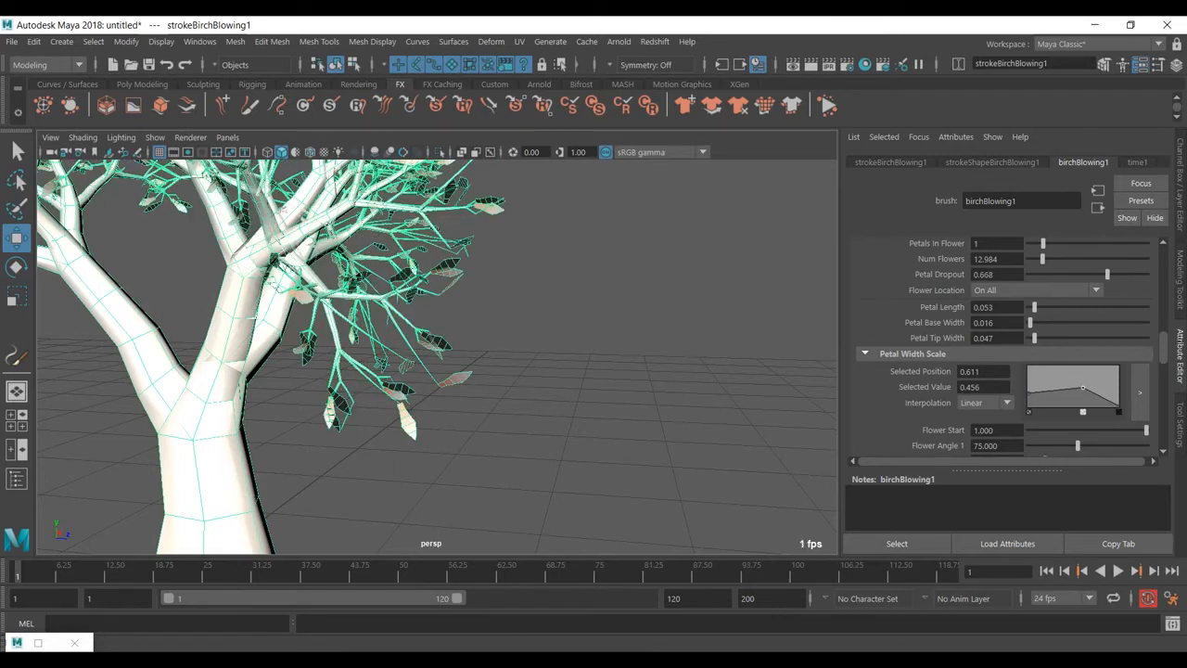
{"action": "left_click_drag", "start_coordinate": [1107, 274], "coordinate": [1028, 275]}
{"action": "left_click_drag", "start_coordinate": [418, 362], "coordinate": [468, 337], "text": "alt"}
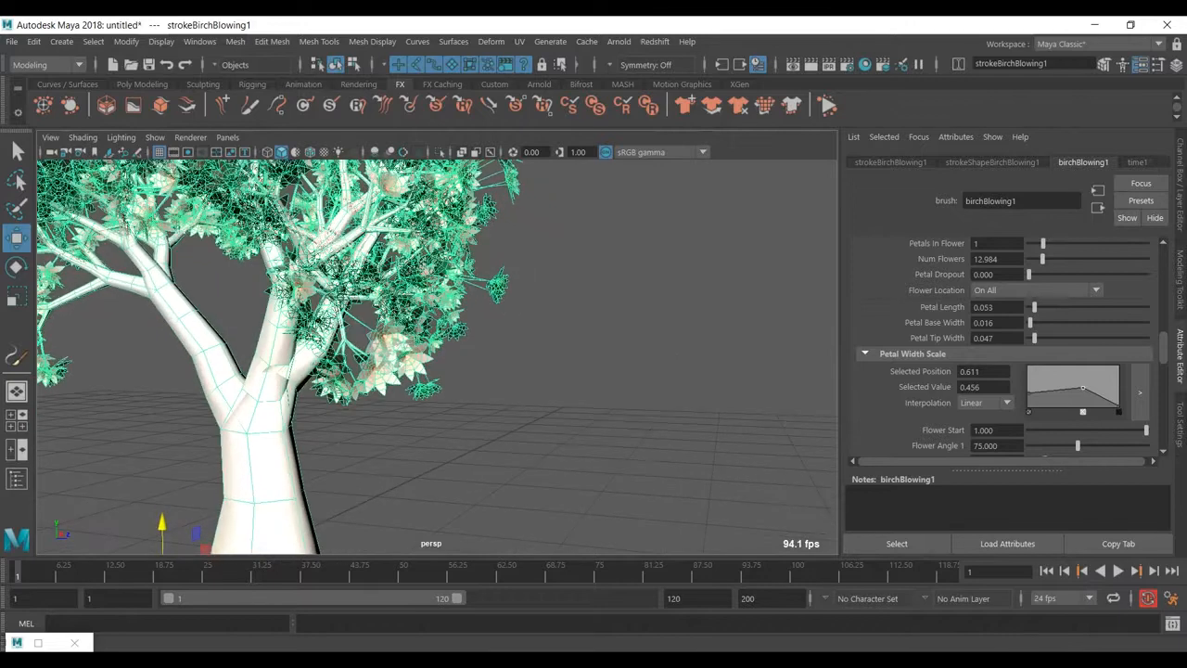
Try Num Flowers at 3 and 6, checking the flower density on the branches.
{"action": "double_click", "coordinate": [985, 260]}
{"action": "type", "text": "3"}
{"action": "key", "text": "Return"}
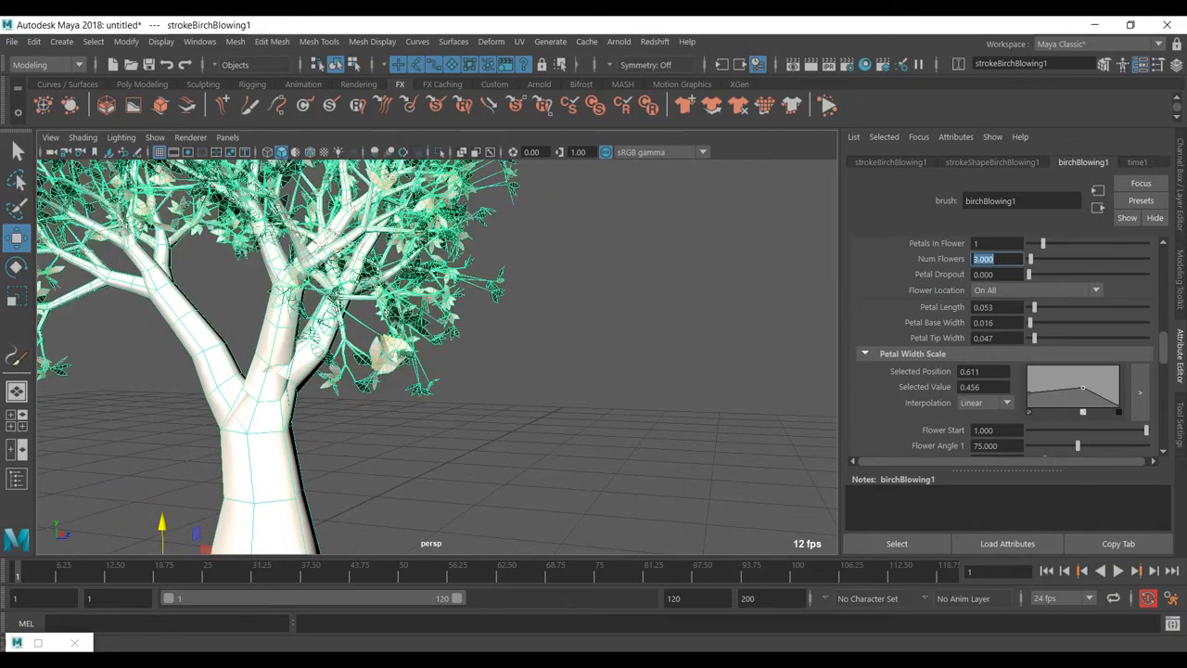
{"action": "scroll", "coordinate": [436, 357], "scroll_direction": "up", "scroll_amount": 3}
{"action": "left_click_drag", "start_coordinate": [418, 362], "coordinate": [432, 306], "text": "alt"}
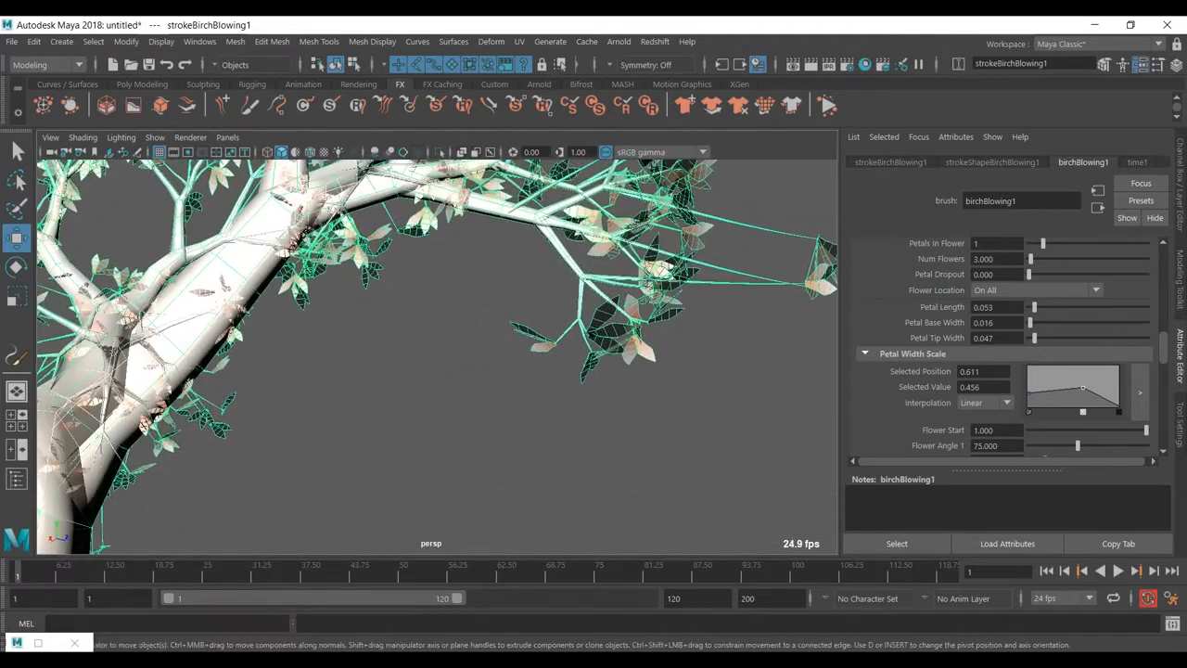
{"action": "scroll", "coordinate": [436, 357], "scroll_direction": "up", "scroll_amount": 2}
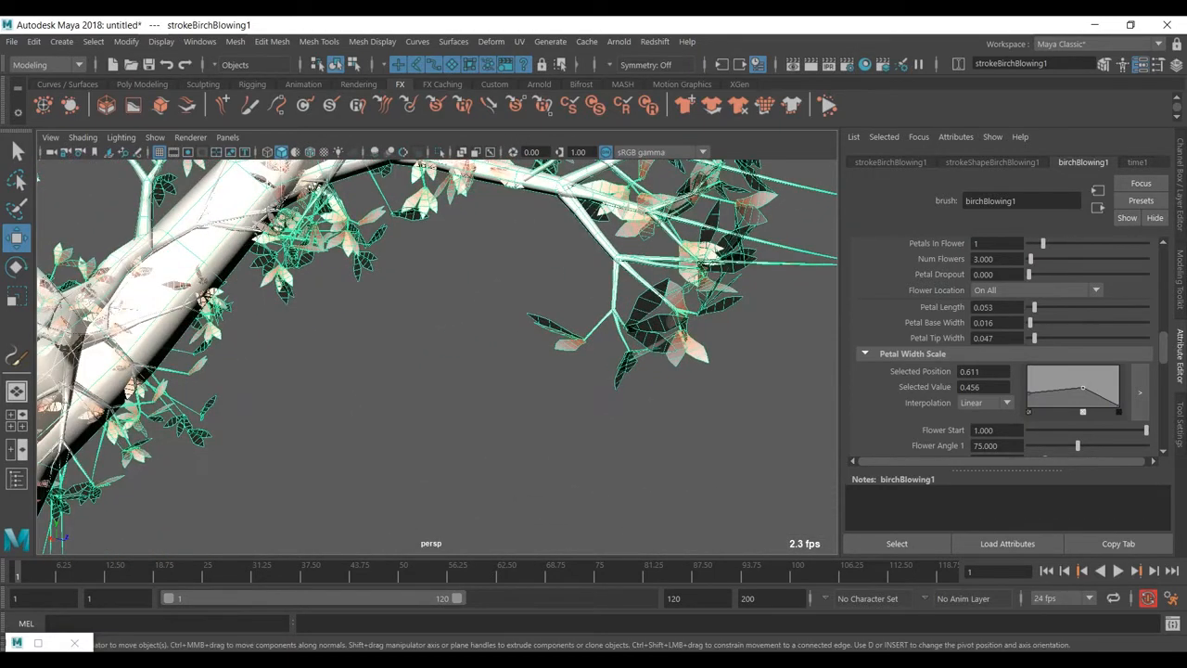
{"action": "double_click", "coordinate": [984, 259]}
{"action": "type", "text": "6"}
{"action": "key", "text": "Return"}
{"action": "left_click_drag", "start_coordinate": [436, 357], "coordinate": [575, 357], "text": "alt"}
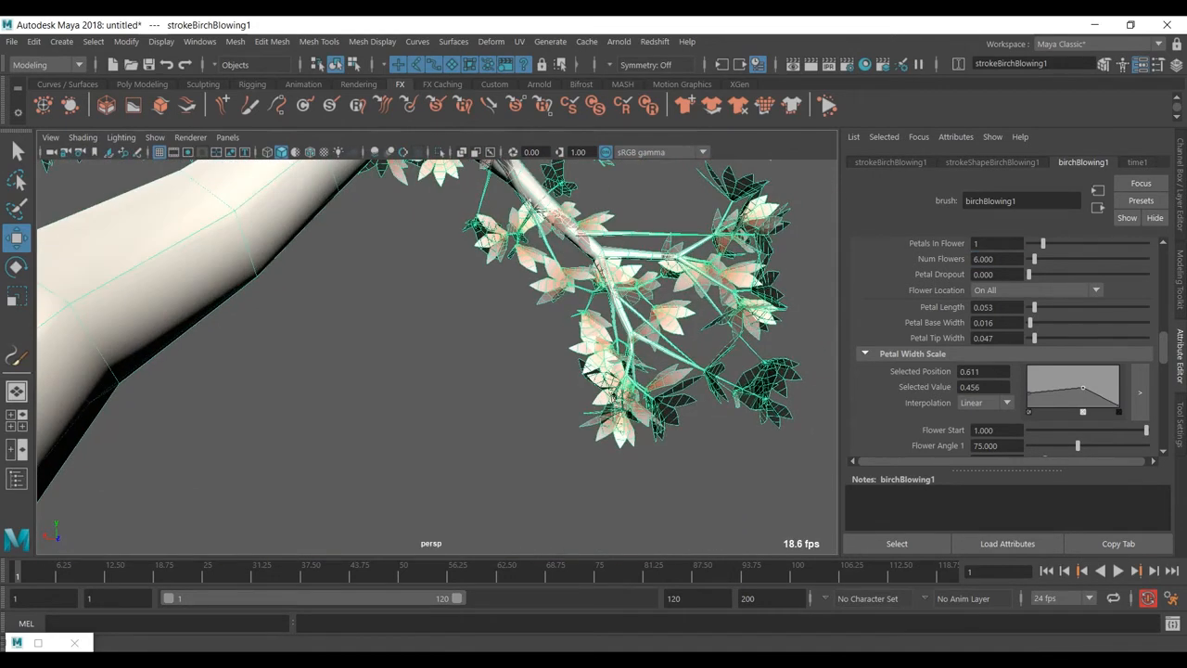
Set Num Flowers to 8 and check the flower density across the whole tree.
{"action": "double_click", "coordinate": [984, 258]}
{"action": "type", "text": "8"}
{"action": "key", "text": "Return"}
{"action": "left_click_drag", "start_coordinate": [436, 353], "coordinate": [649, 376], "text": "alt"}
{"action": "scroll", "coordinate": [436, 357], "scroll_direction": "down", "scroll_amount": 5}
{"action": "left_click_drag", "start_coordinate": [224, 280], "coordinate": [279, 311], "text": "alt"}
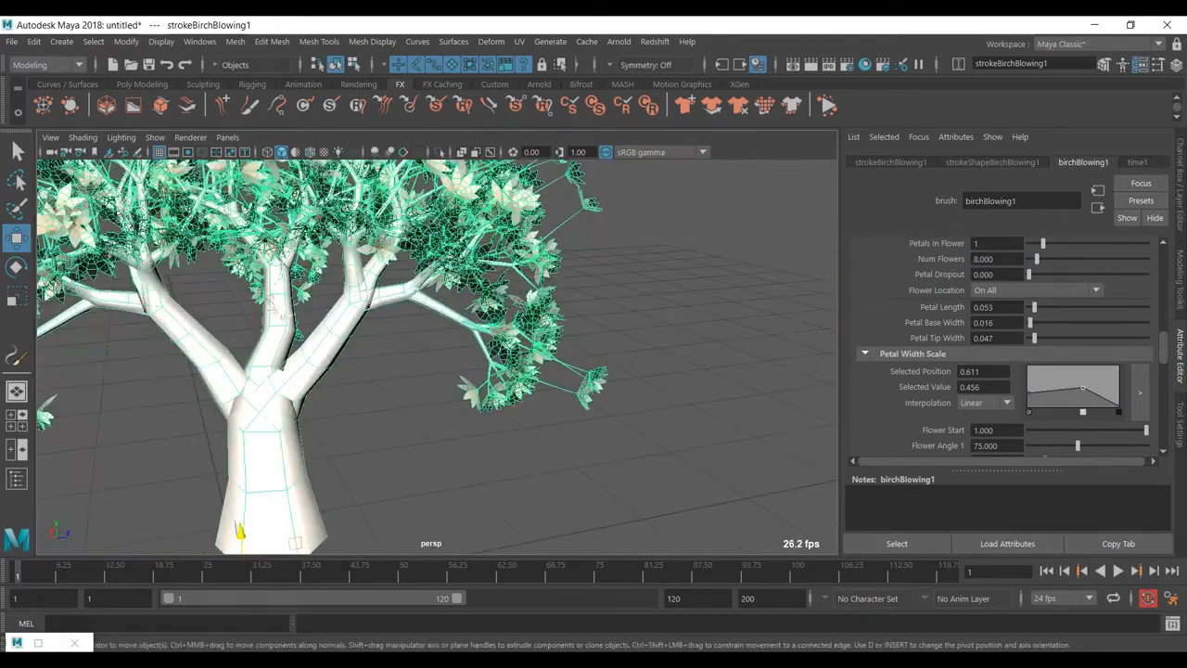
Collapse the Flowers settings, and switch the tree's growth from flowers to buds.
{"action": "scroll", "coordinate": [1006, 346], "scroll_direction": "down", "scroll_amount": 10}
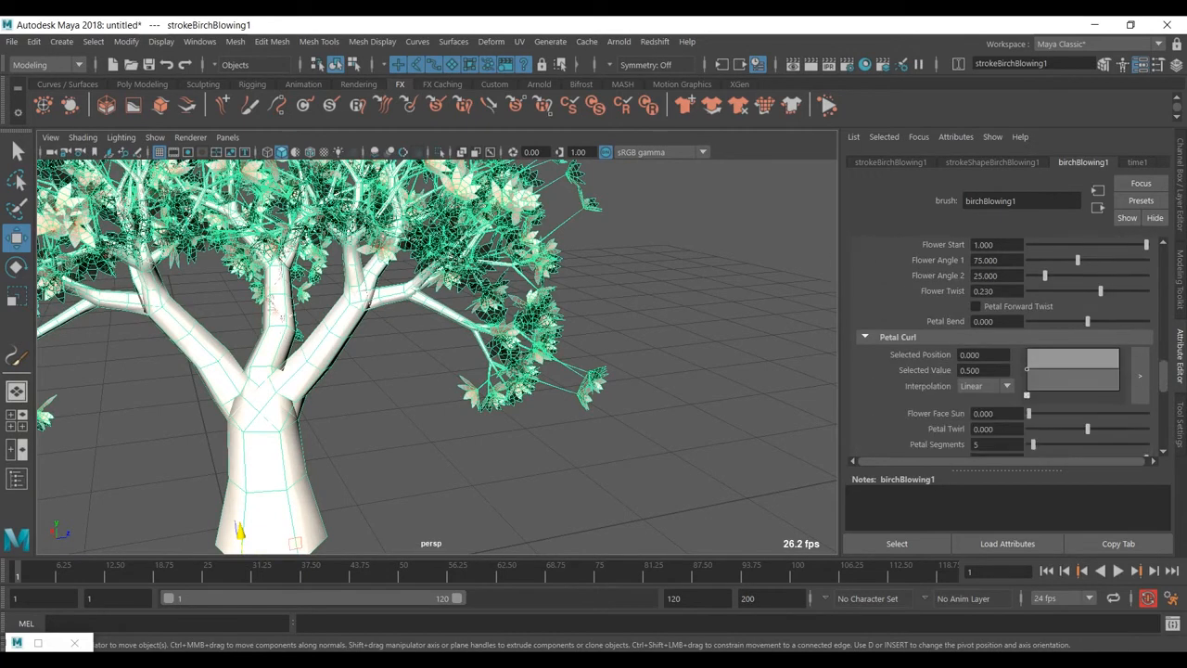
{"action": "scroll", "coordinate": [1006, 346], "scroll_direction": "down", "scroll_amount": 3}
{"action": "scroll", "coordinate": [1006, 346], "scroll_direction": "up", "scroll_amount": 11}
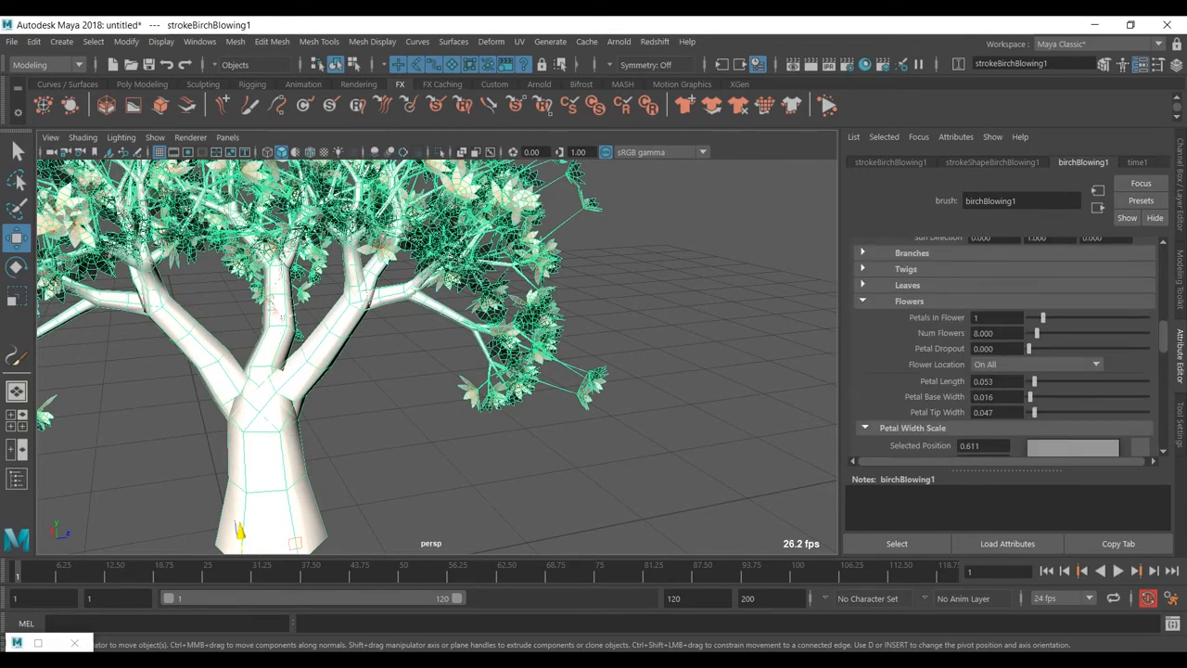
{"action": "left_click", "coordinate": [863, 300]}
{"action": "scroll", "coordinate": [436, 357], "scroll_direction": "down", "scroll_amount": 4}
{"action": "scroll", "coordinate": [436, 357], "scroll_direction": "up", "scroll_amount": 2}
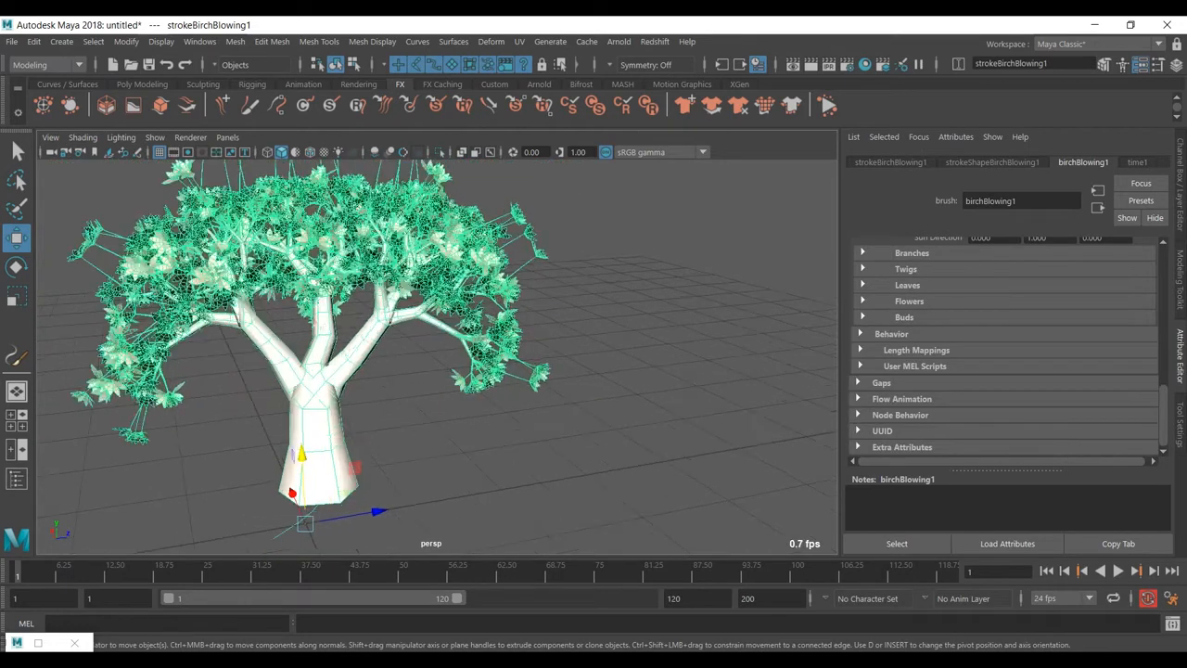
{"action": "middle_click_drag", "start_coordinate": [436, 357], "coordinate": [445, 400], "text": "alt"}
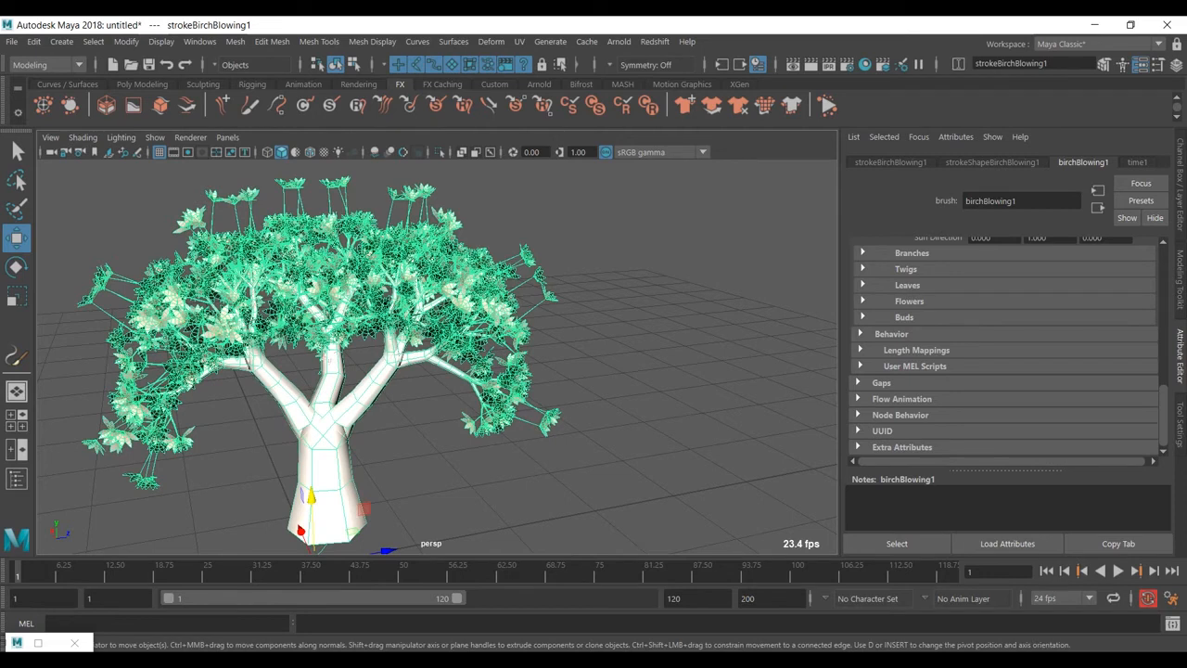
{"action": "scroll", "coordinate": [1006, 346], "scroll_direction": "up", "scroll_amount": 3}
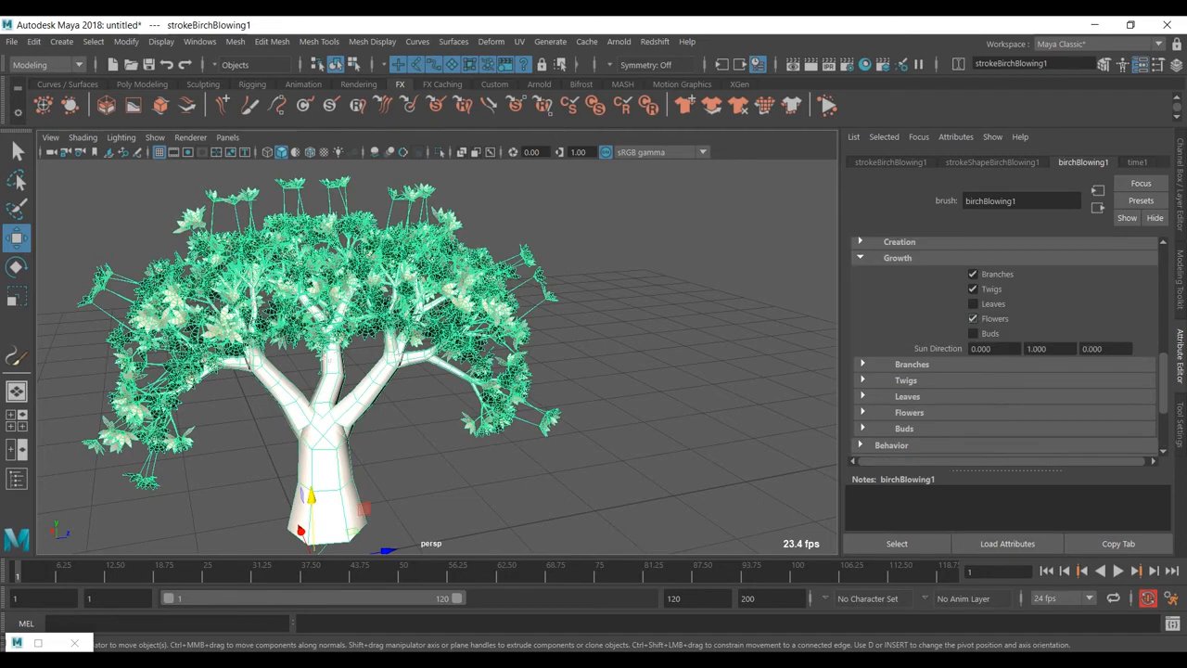
{"action": "left_click", "coordinate": [973, 319]}
{"action": "left_click", "coordinate": [973, 333]}
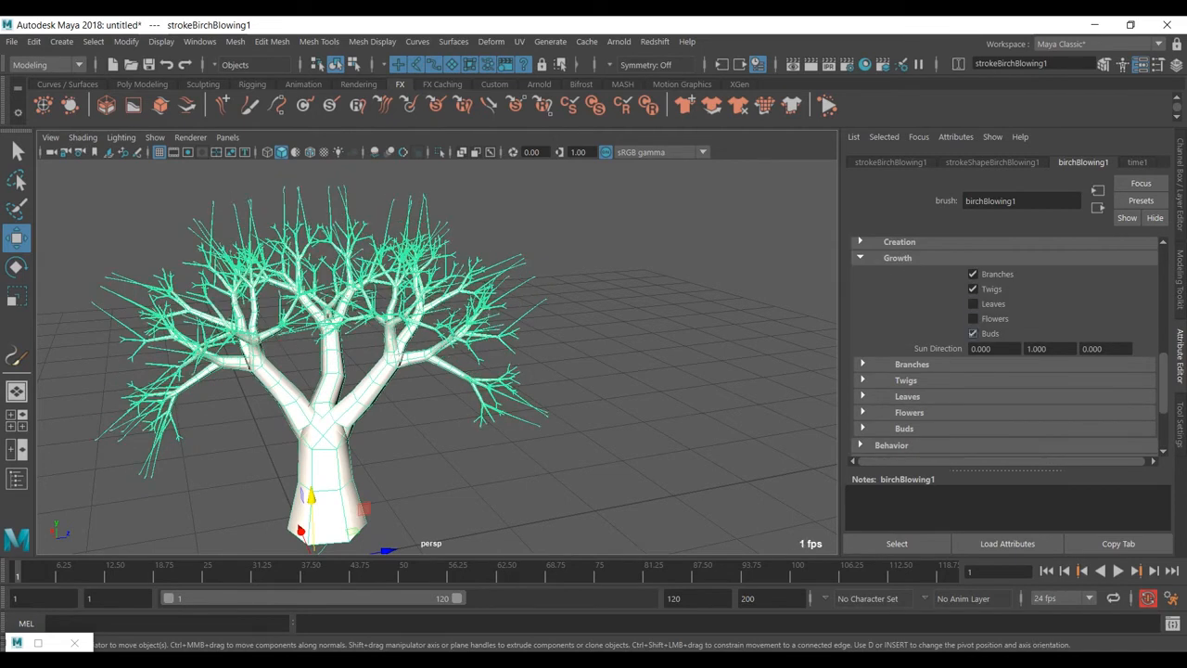
Set Bud Size to 0.158 and check the enlarged buds at the twig tips.
{"action": "scroll", "coordinate": [973, 333], "scroll_direction": "down", "scroll_amount": 2}
{"action": "left_click", "coordinate": [863, 355]}
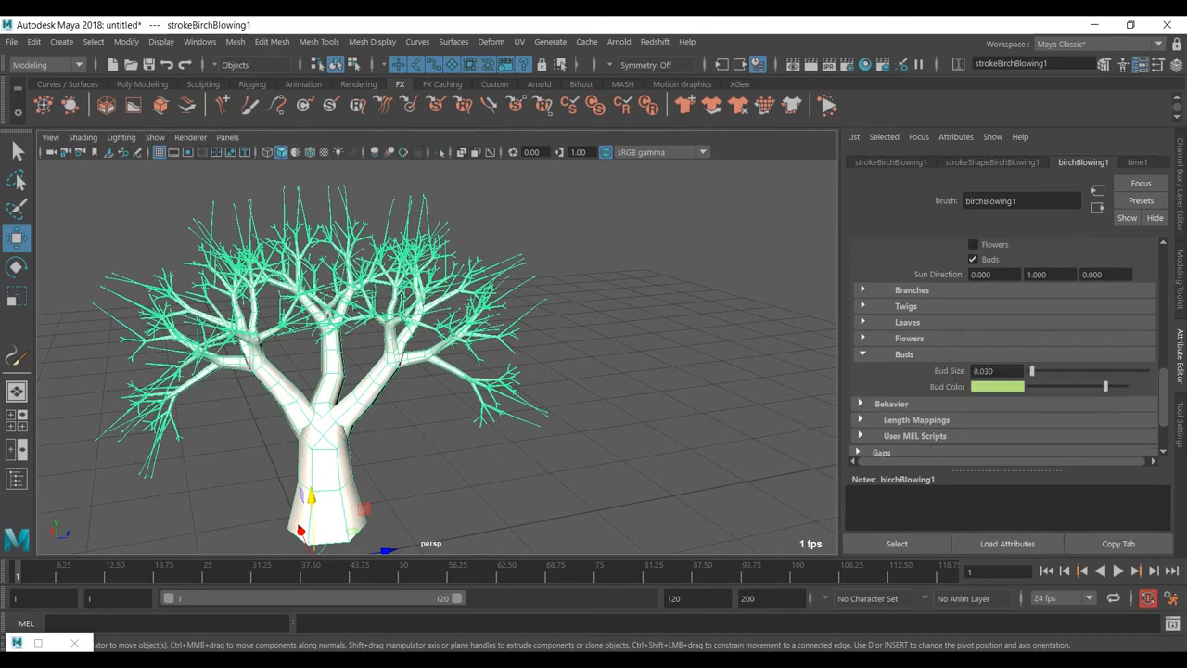
{"action": "left_click_drag", "start_coordinate": [1031, 370], "coordinate": [1046, 370]}
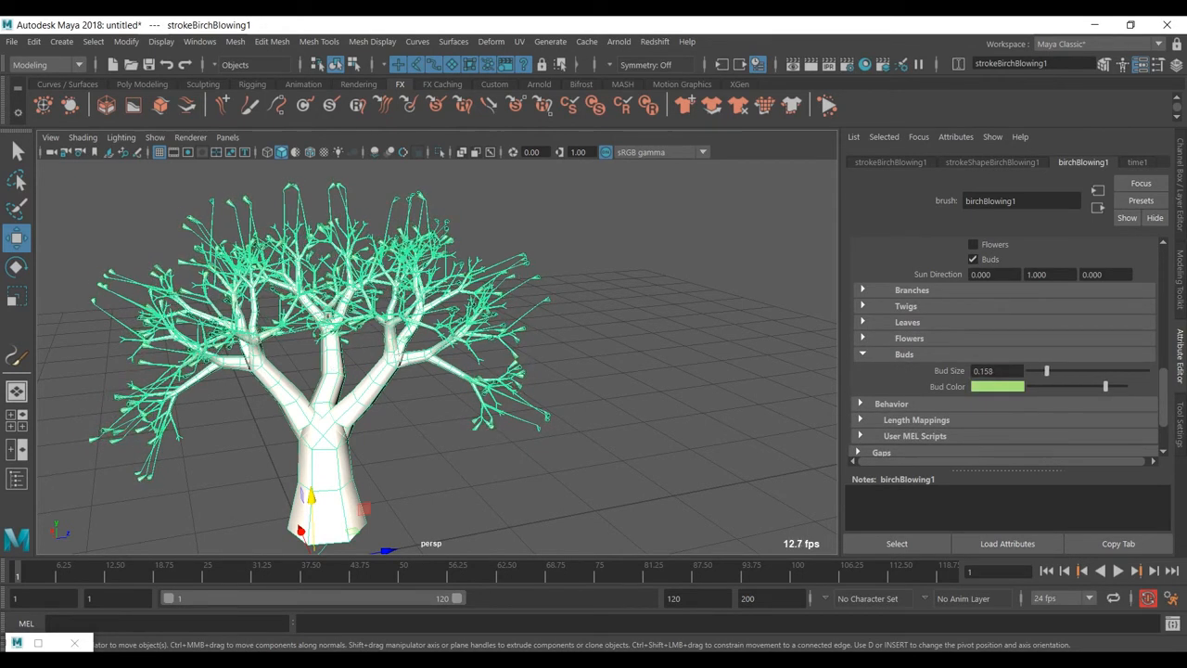
{"action": "left_click", "coordinate": [863, 354]}
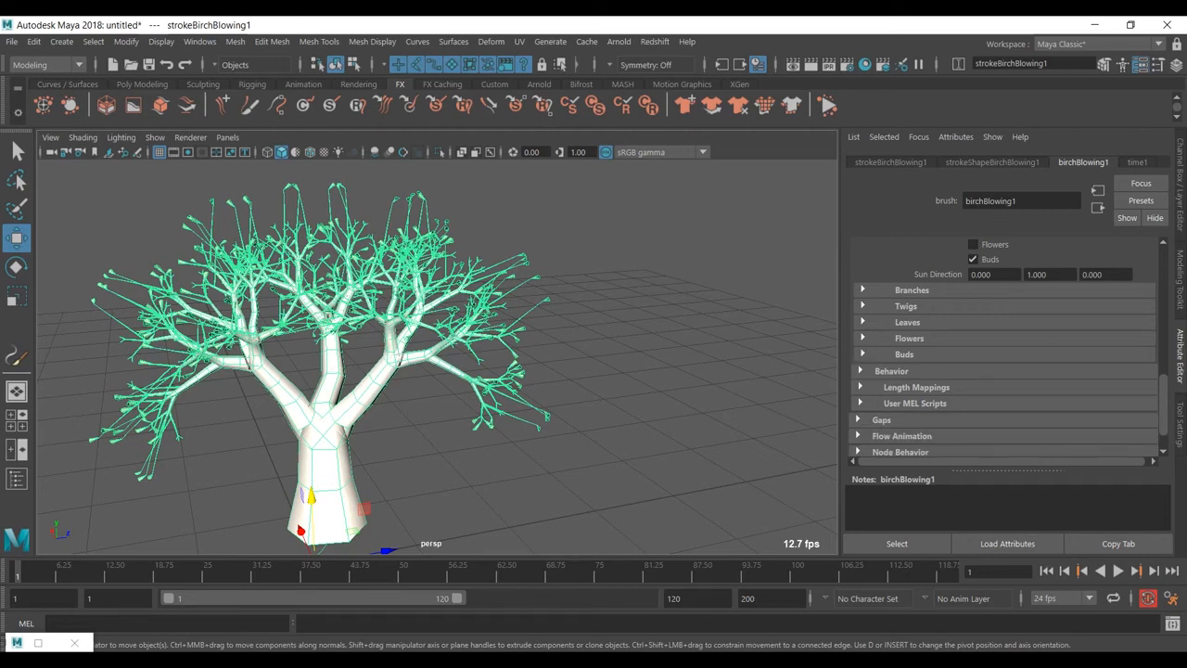
{"action": "scroll", "coordinate": [371, 343], "scroll_direction": "down", "scroll_amount": 4}
{"action": "left_click_drag", "start_coordinate": [371, 343], "coordinate": [440, 320], "text": "alt"}
{"action": "scroll", "coordinate": [399, 357], "scroll_direction": "up", "scroll_amount": 3}
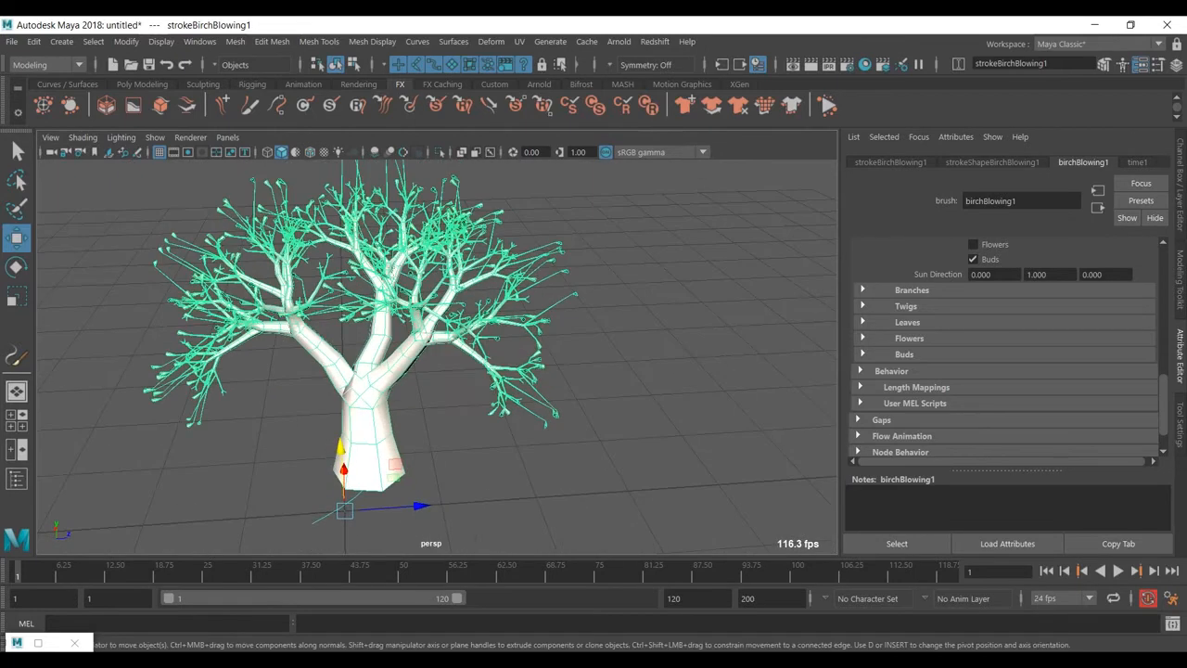
Turn off the buds and expand the brush's Behavior settings.
{"action": "left_click", "coordinate": [973, 260]}
{"action": "scroll", "coordinate": [972, 259], "scroll_direction": "up", "scroll_amount": 1}
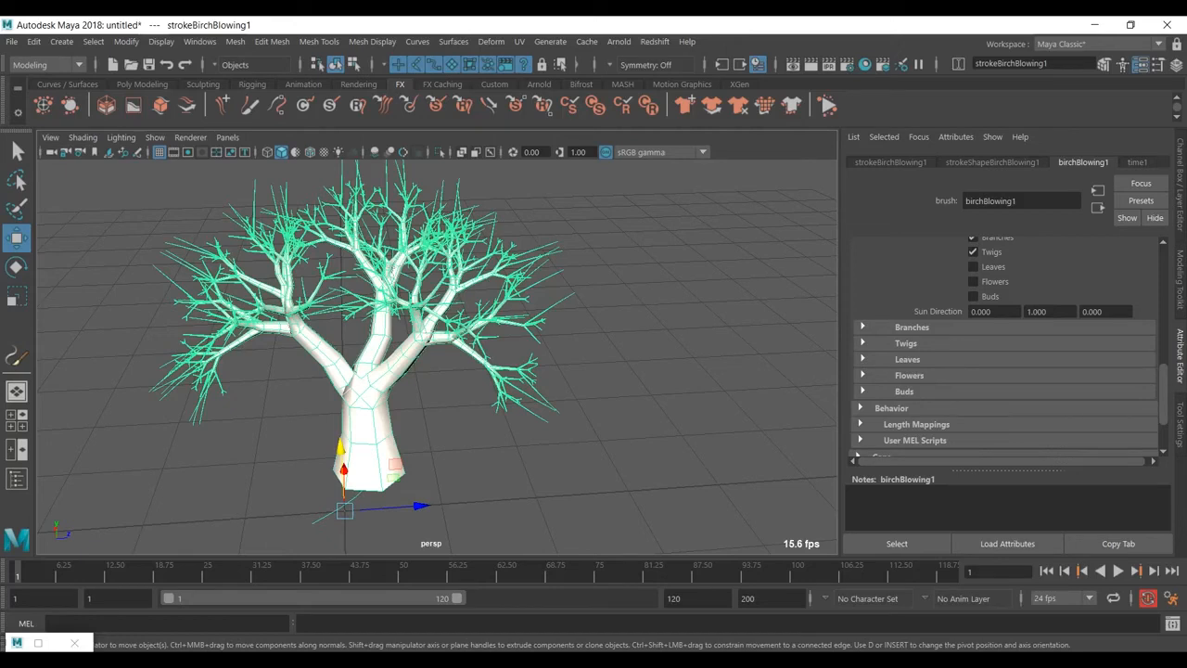
{"action": "scroll", "coordinate": [437, 357], "scroll_direction": "down", "scroll_amount": 2}
{"action": "scroll", "coordinate": [1008, 346], "scroll_direction": "down", "scroll_amount": 1}
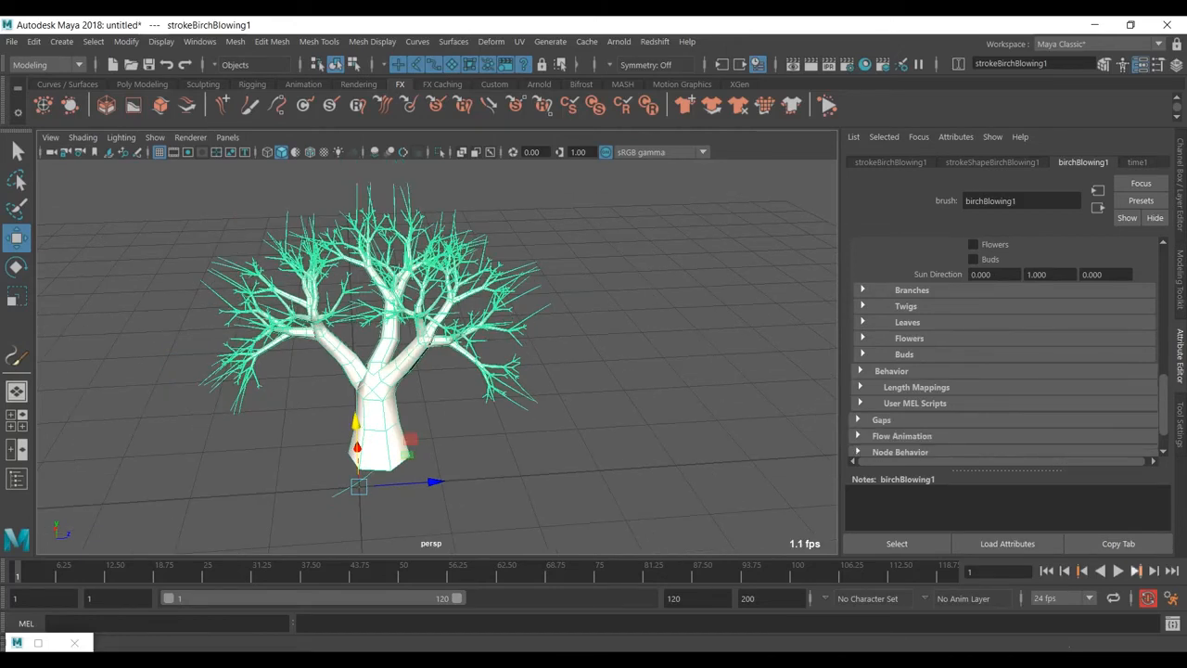
{"action": "left_click", "coordinate": [890, 371]}
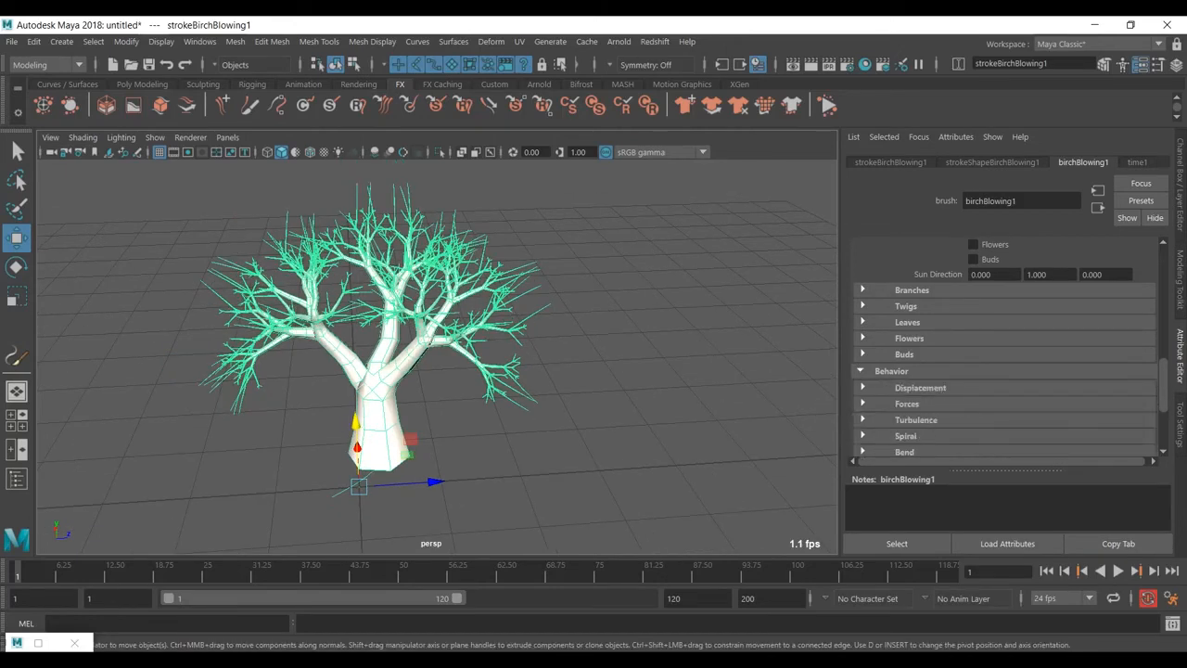
{"action": "scroll", "coordinate": [1004, 348], "scroll_direction": "down", "scroll_amount": 1}
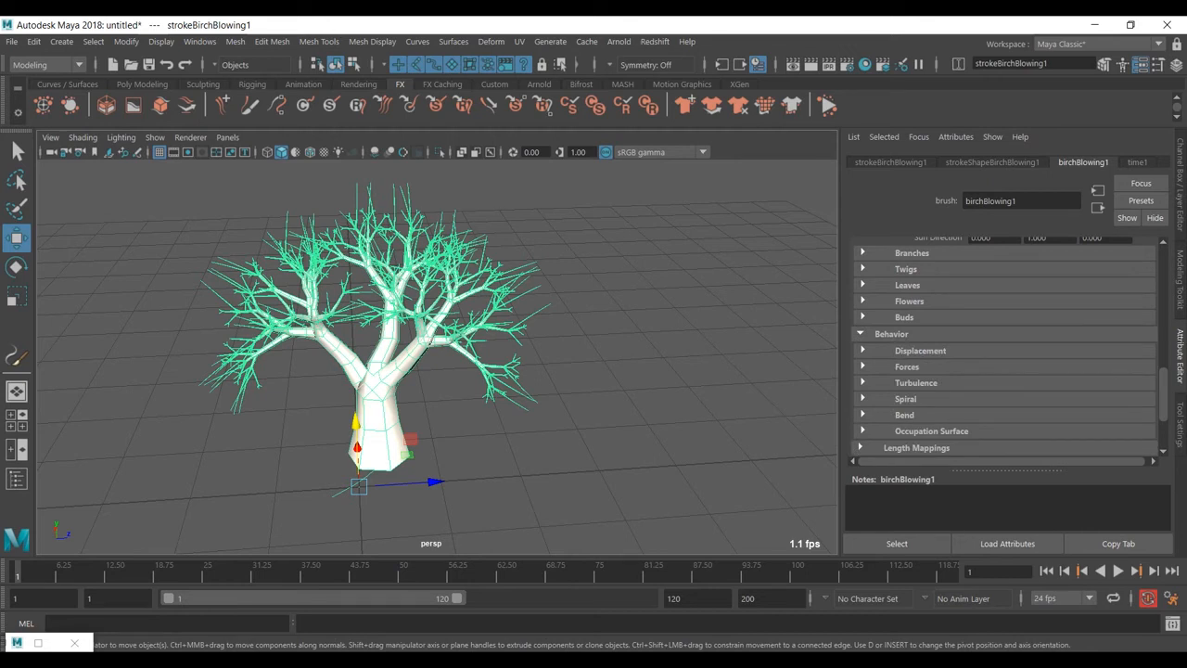
{"action": "scroll", "coordinate": [437, 357], "scroll_direction": "up", "scroll_amount": 2}
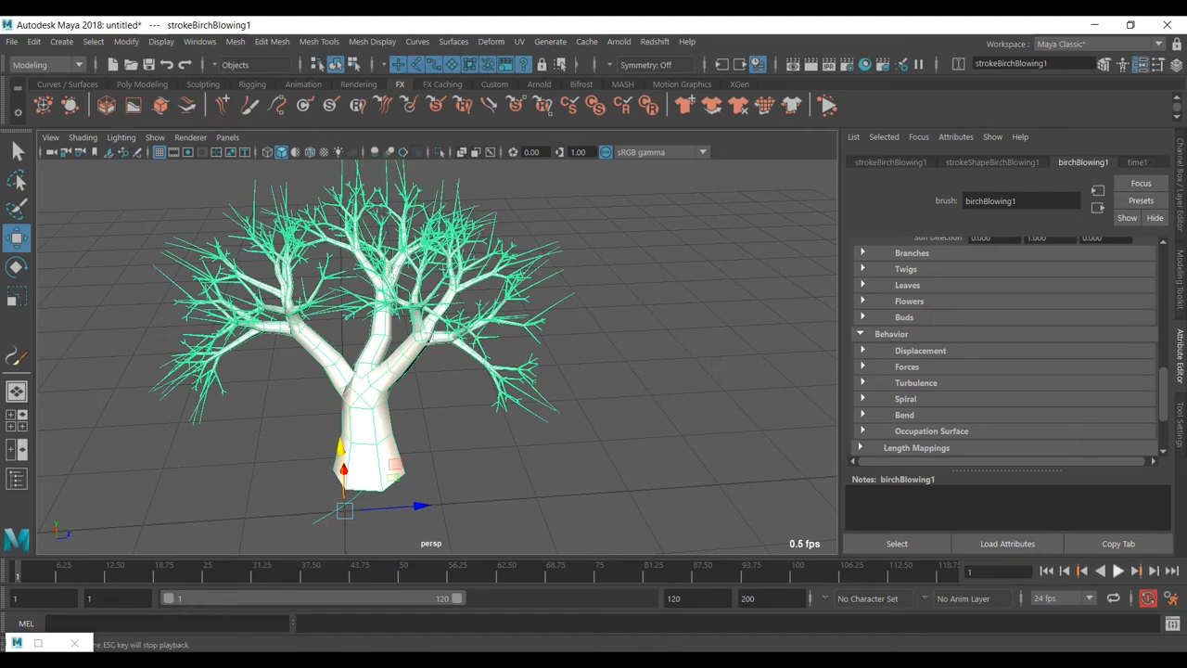
Play the animation to examine the tree's motion, and rewind to frame 1.
{"action": "left_click", "coordinate": [1117, 570]}
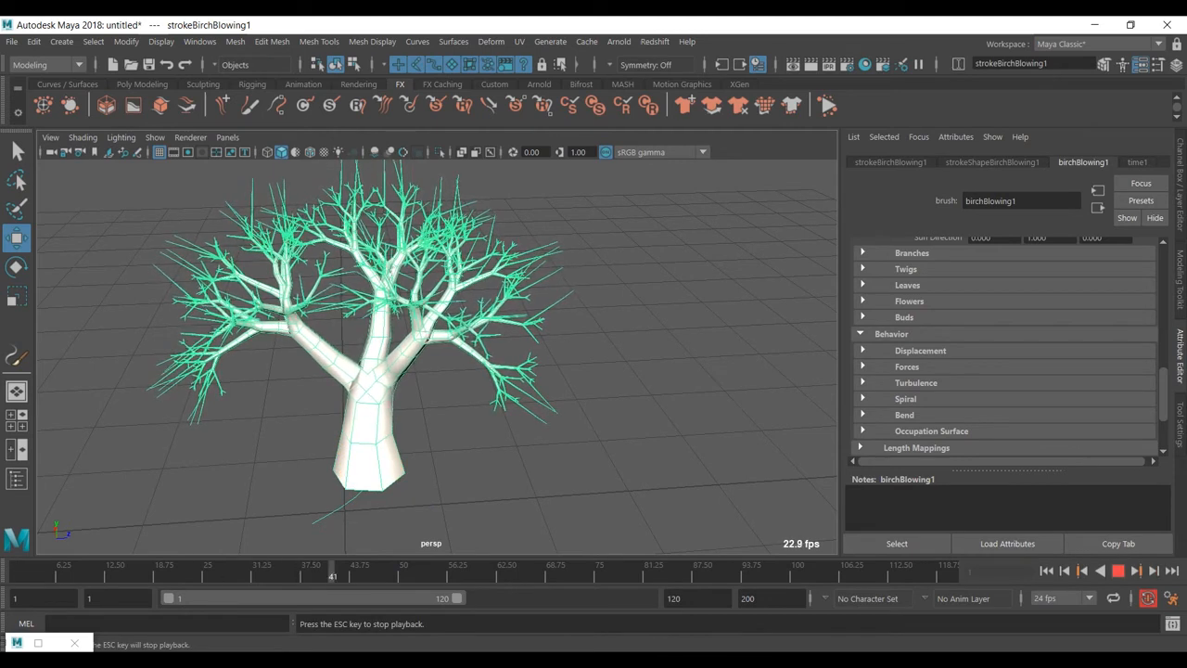
{"action": "key", "text": "Escape"}
{"action": "left_click", "coordinate": [1046, 570]}
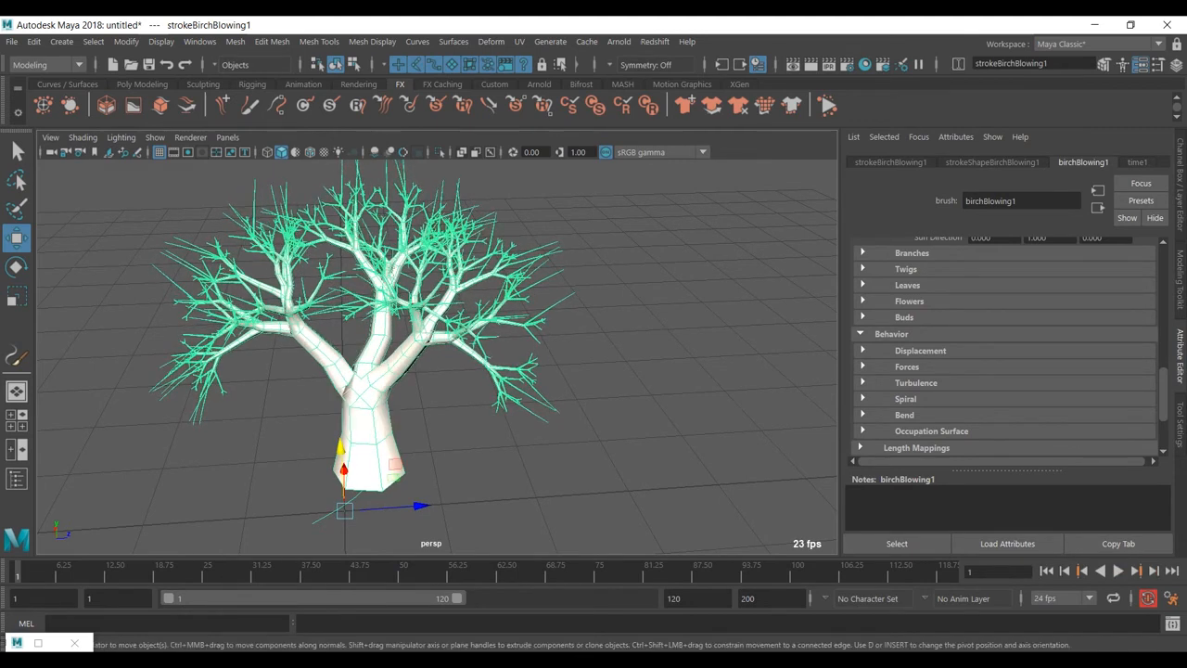
Set the displacement Curl to 0.000, play the animation to check the effect, and rewind to frame 1.
{"action": "left_click", "coordinate": [920, 350]}
{"action": "scroll", "coordinate": [920, 351], "scroll_direction": "down", "scroll_amount": 2}
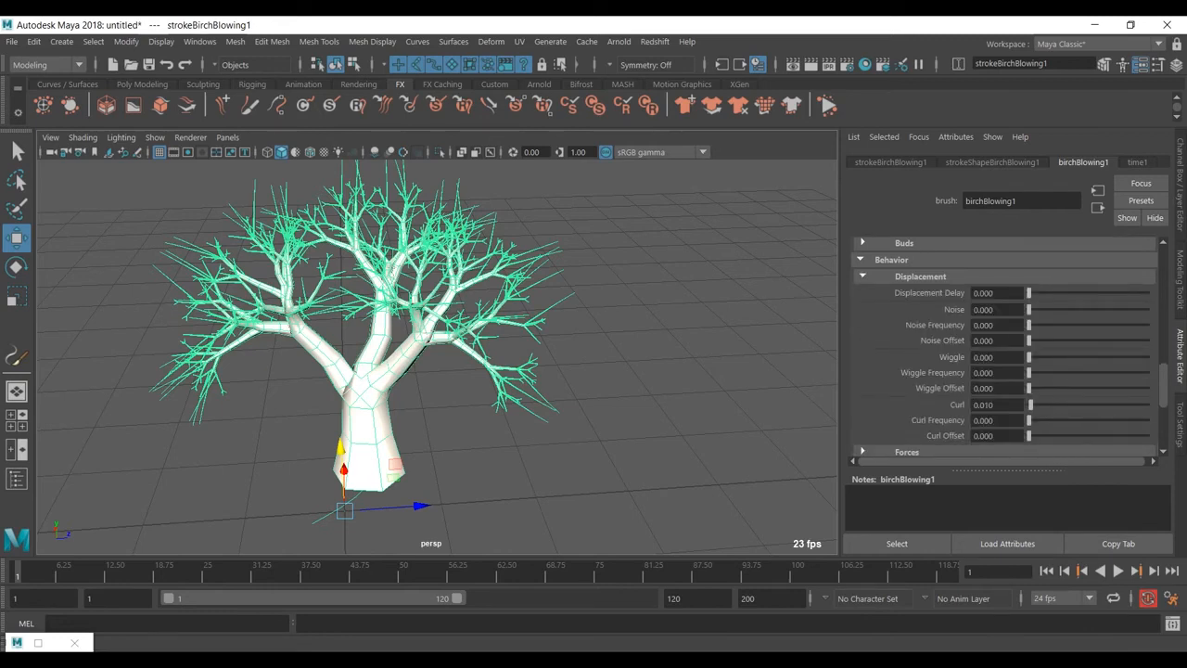
{"action": "left_click", "coordinate": [1119, 570]}
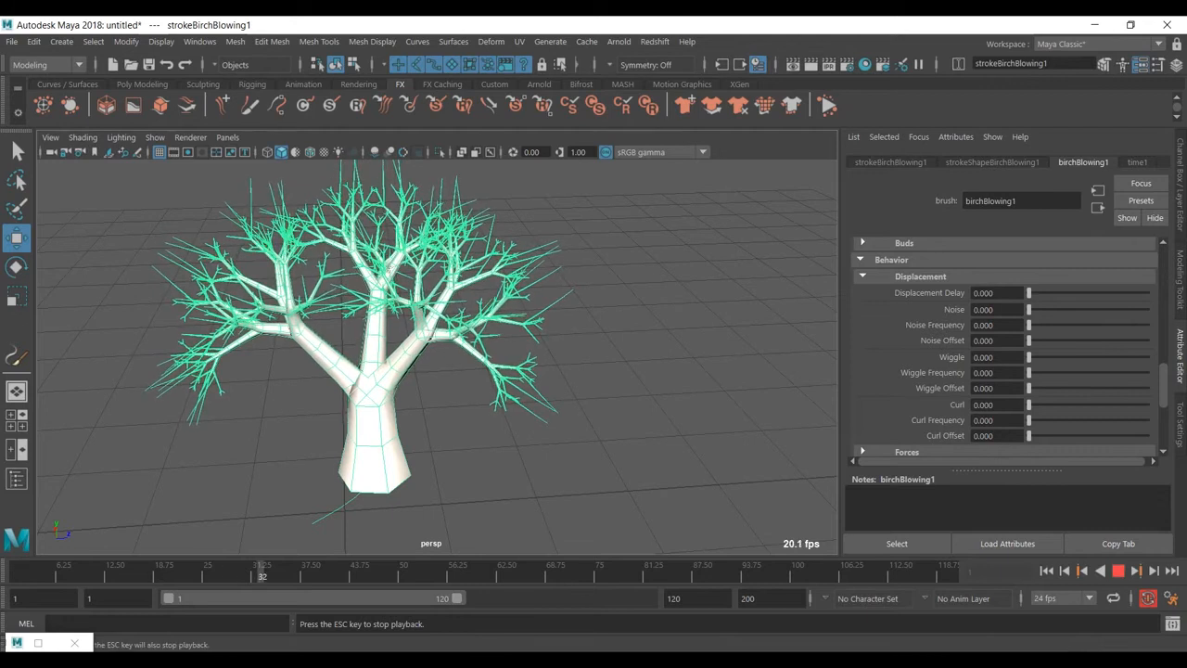
{"action": "left_click", "coordinate": [1117, 570]}
{"action": "left_click", "coordinate": [1046, 570]}
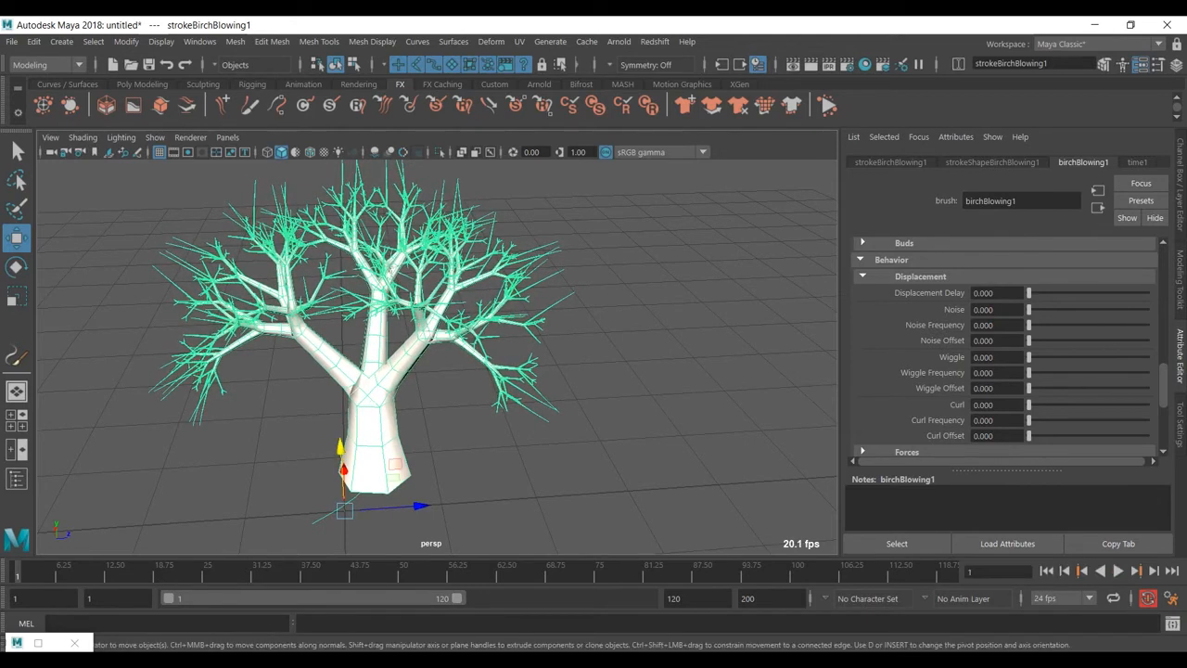
{"action": "scroll", "coordinate": [437, 352], "scroll_direction": "down", "scroll_amount": 1}
{"action": "middle_click_drag", "start_coordinate": [418, 352], "coordinate": [449, 376], "text": "alt"}
{"action": "left_click_drag", "start_coordinate": [449, 376], "coordinate": [465, 353], "text": "alt"}
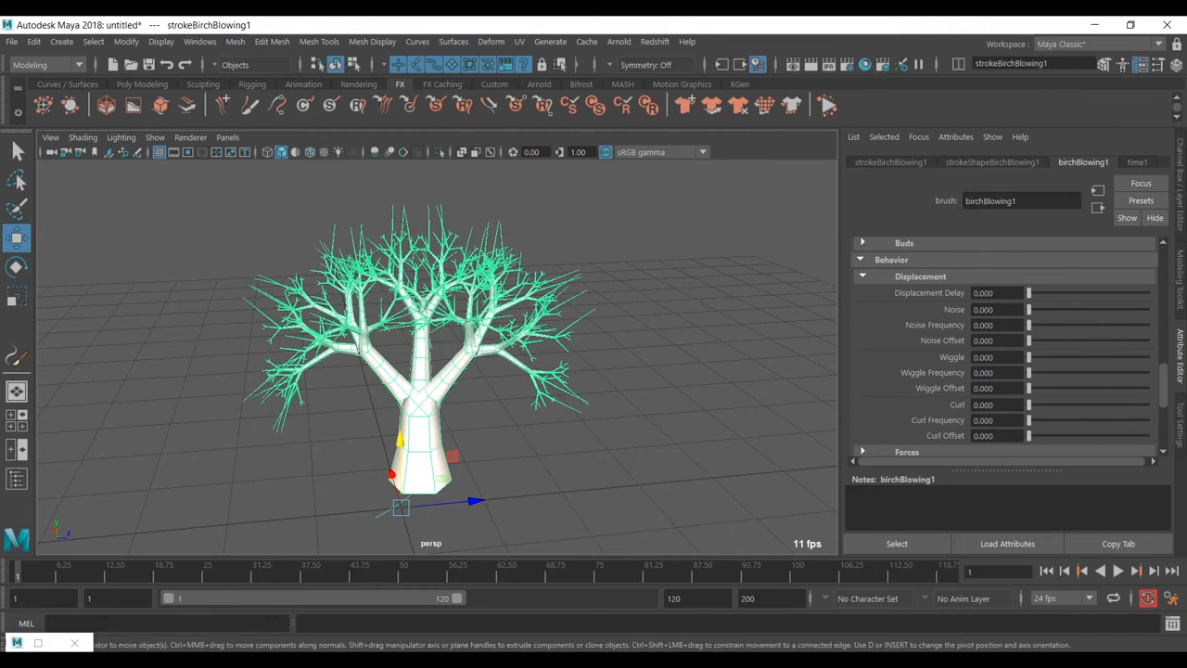